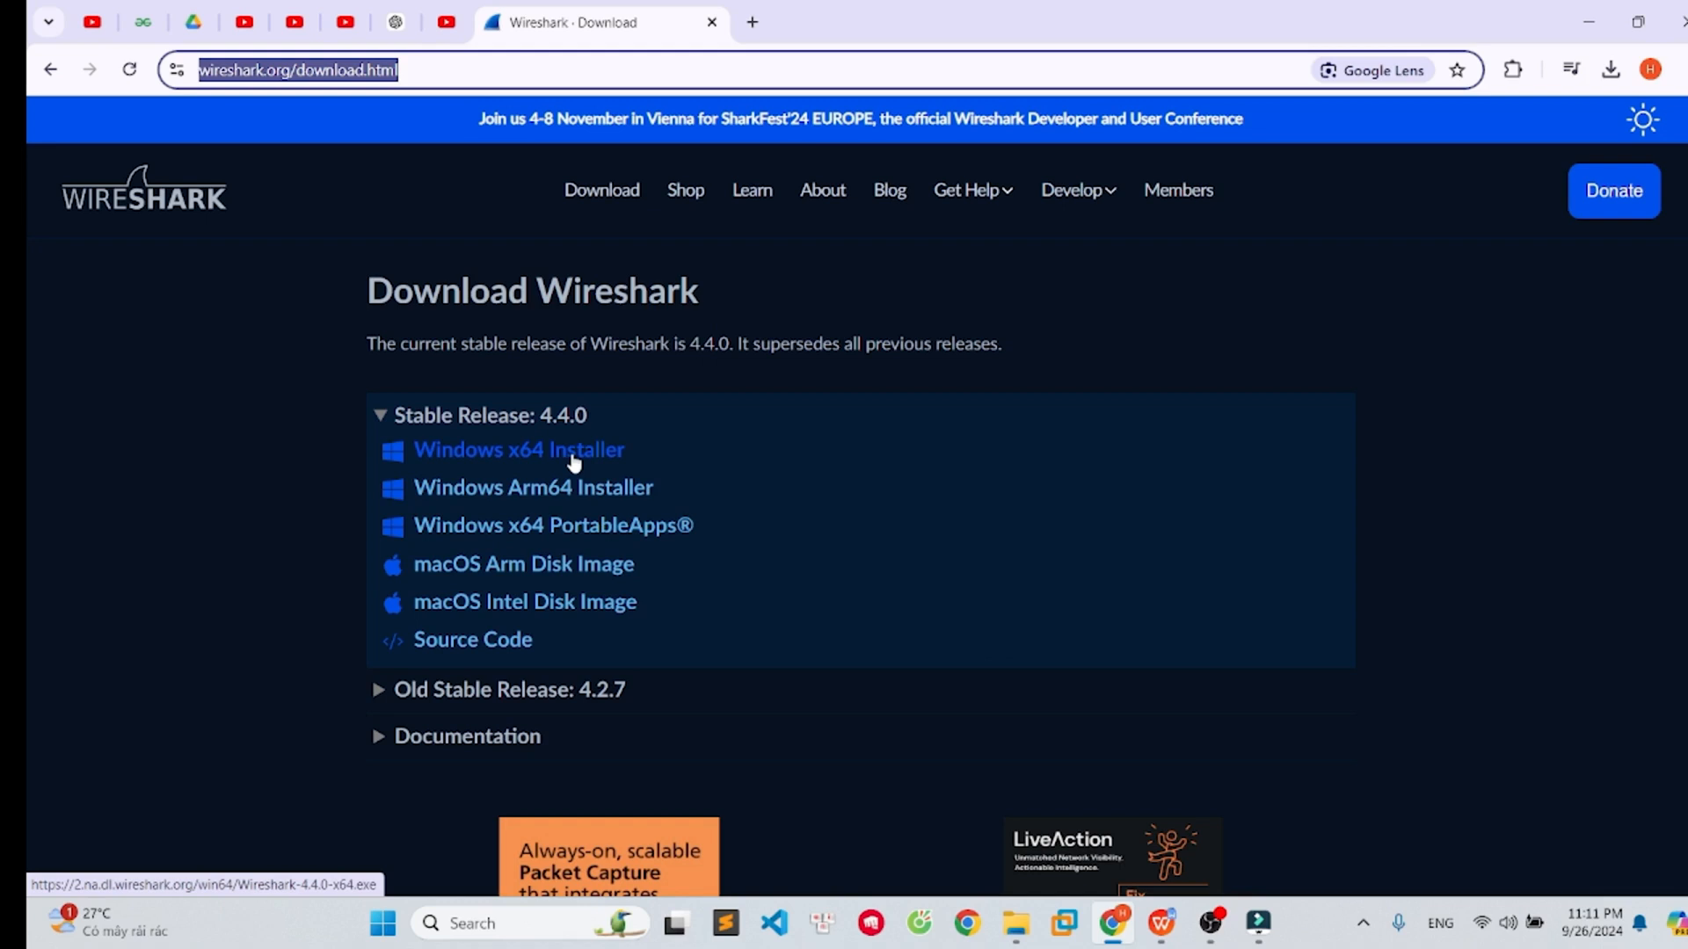
# - Run the downloaded Wireshark-4.4.0-x64 installer and agree to uninstall the existing installation first
pyautogui.click(1613, 73)
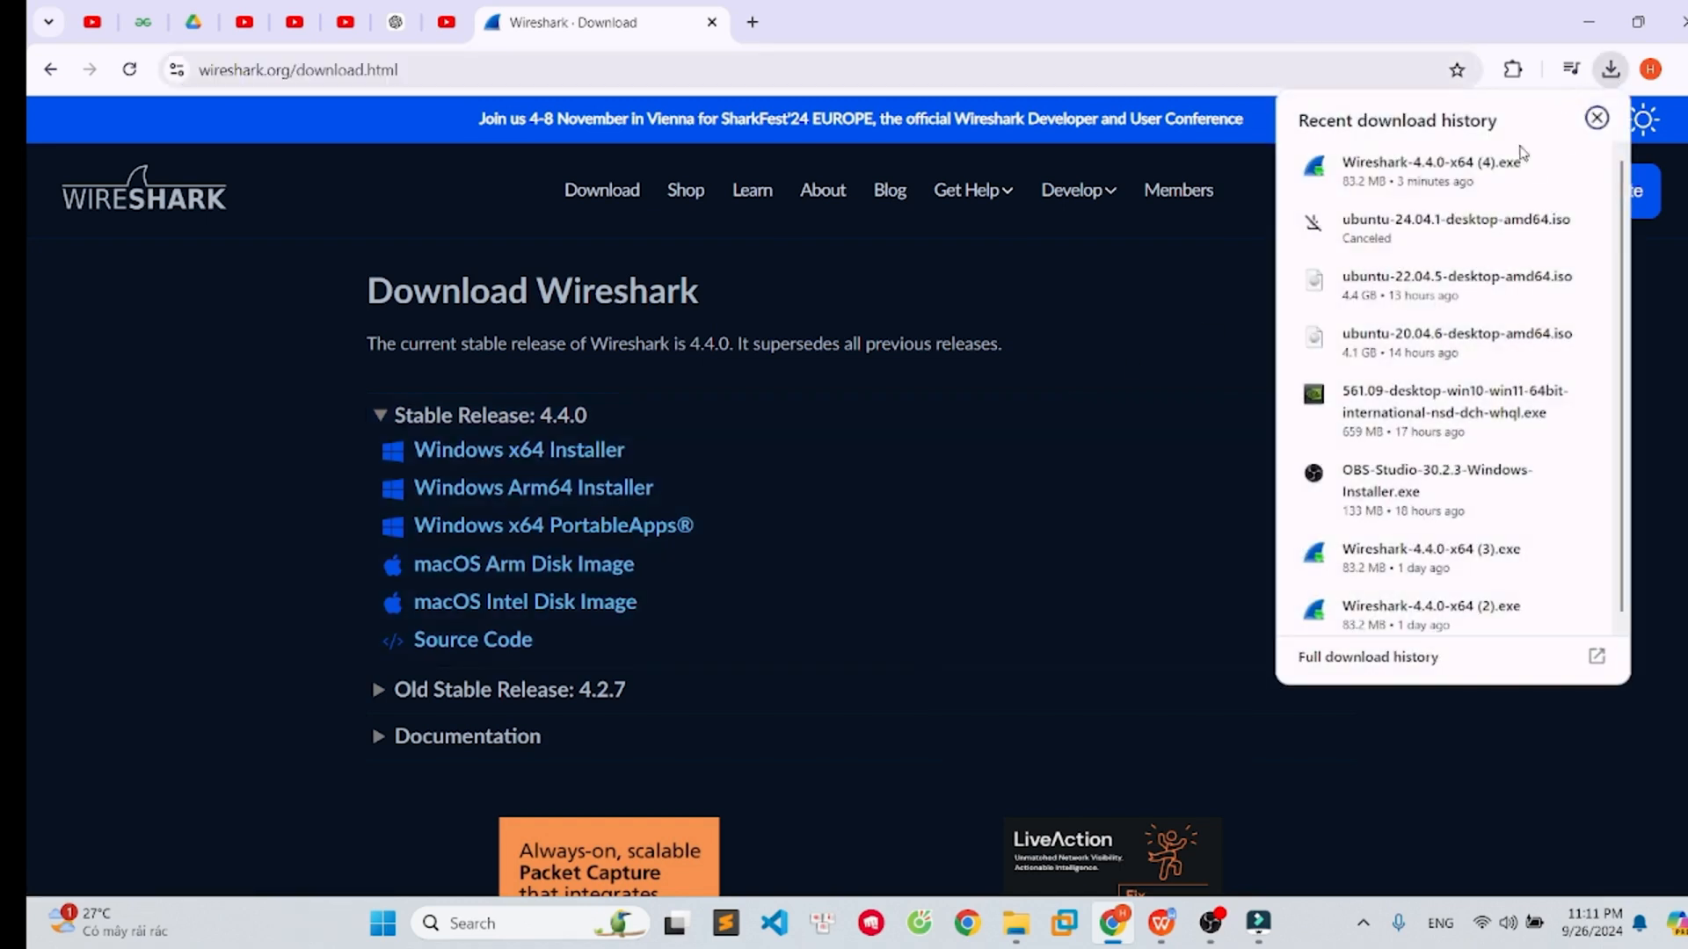
pyautogui.click(1417, 173)
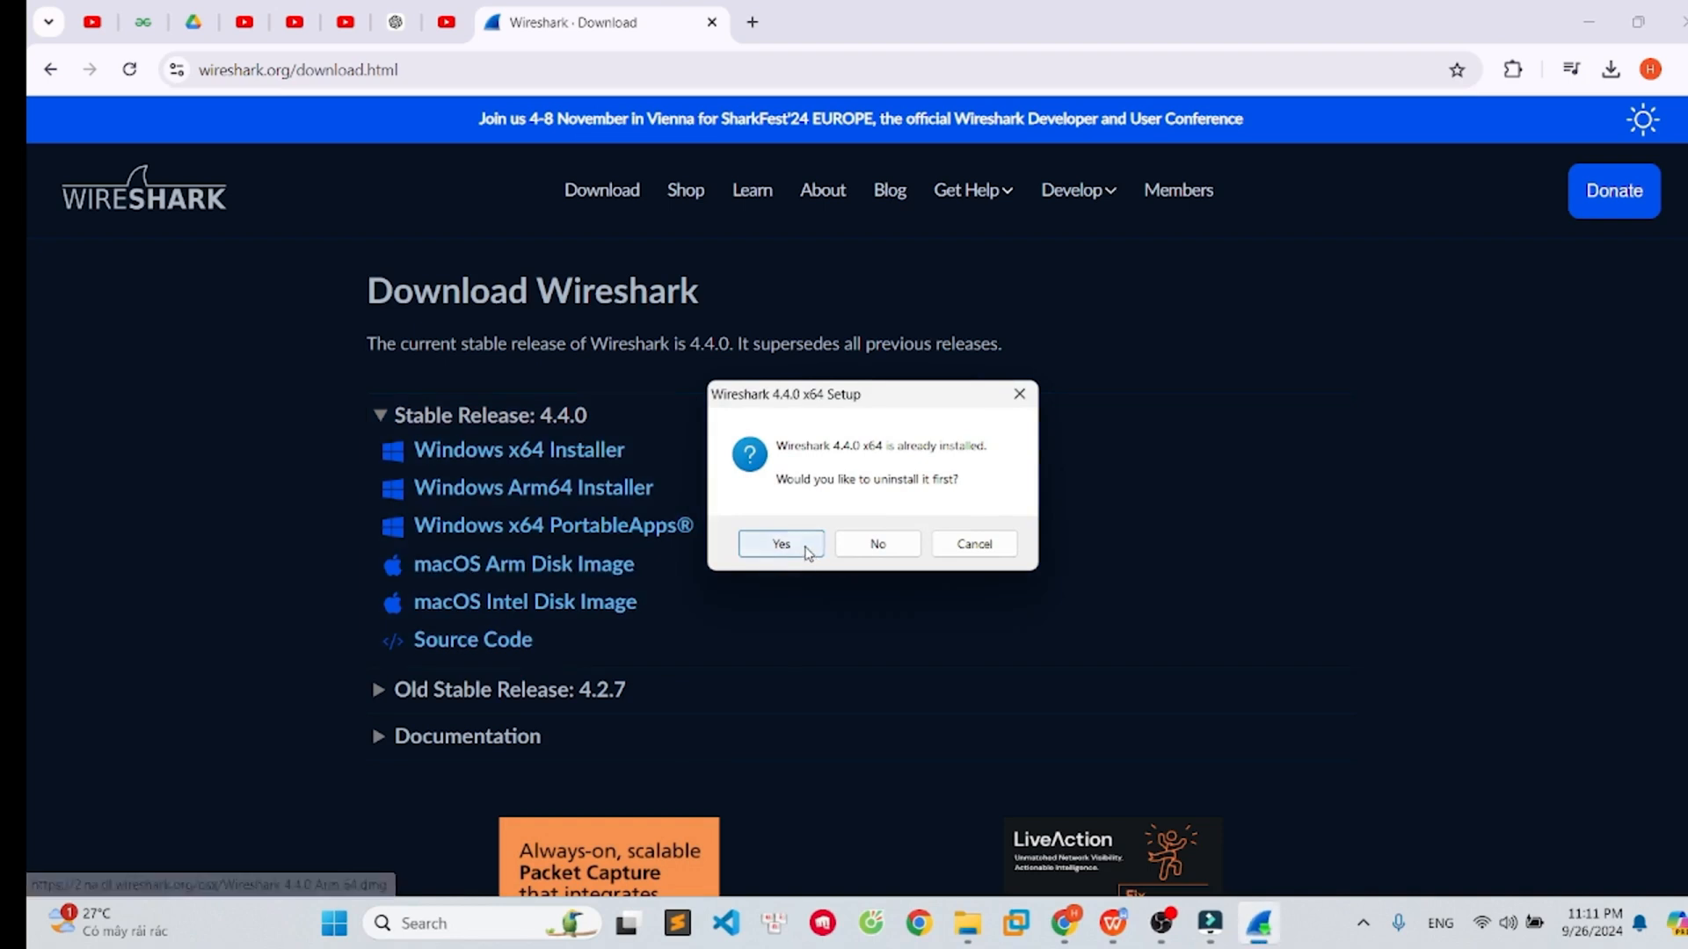
pyautogui.click(786, 543)
# - Proceed past the uninstall prompt and acknowledge the GNU General Public License agreement in the setup wizard
pyautogui.moveTo(1211, 934)
pyautogui.click(984, 632)
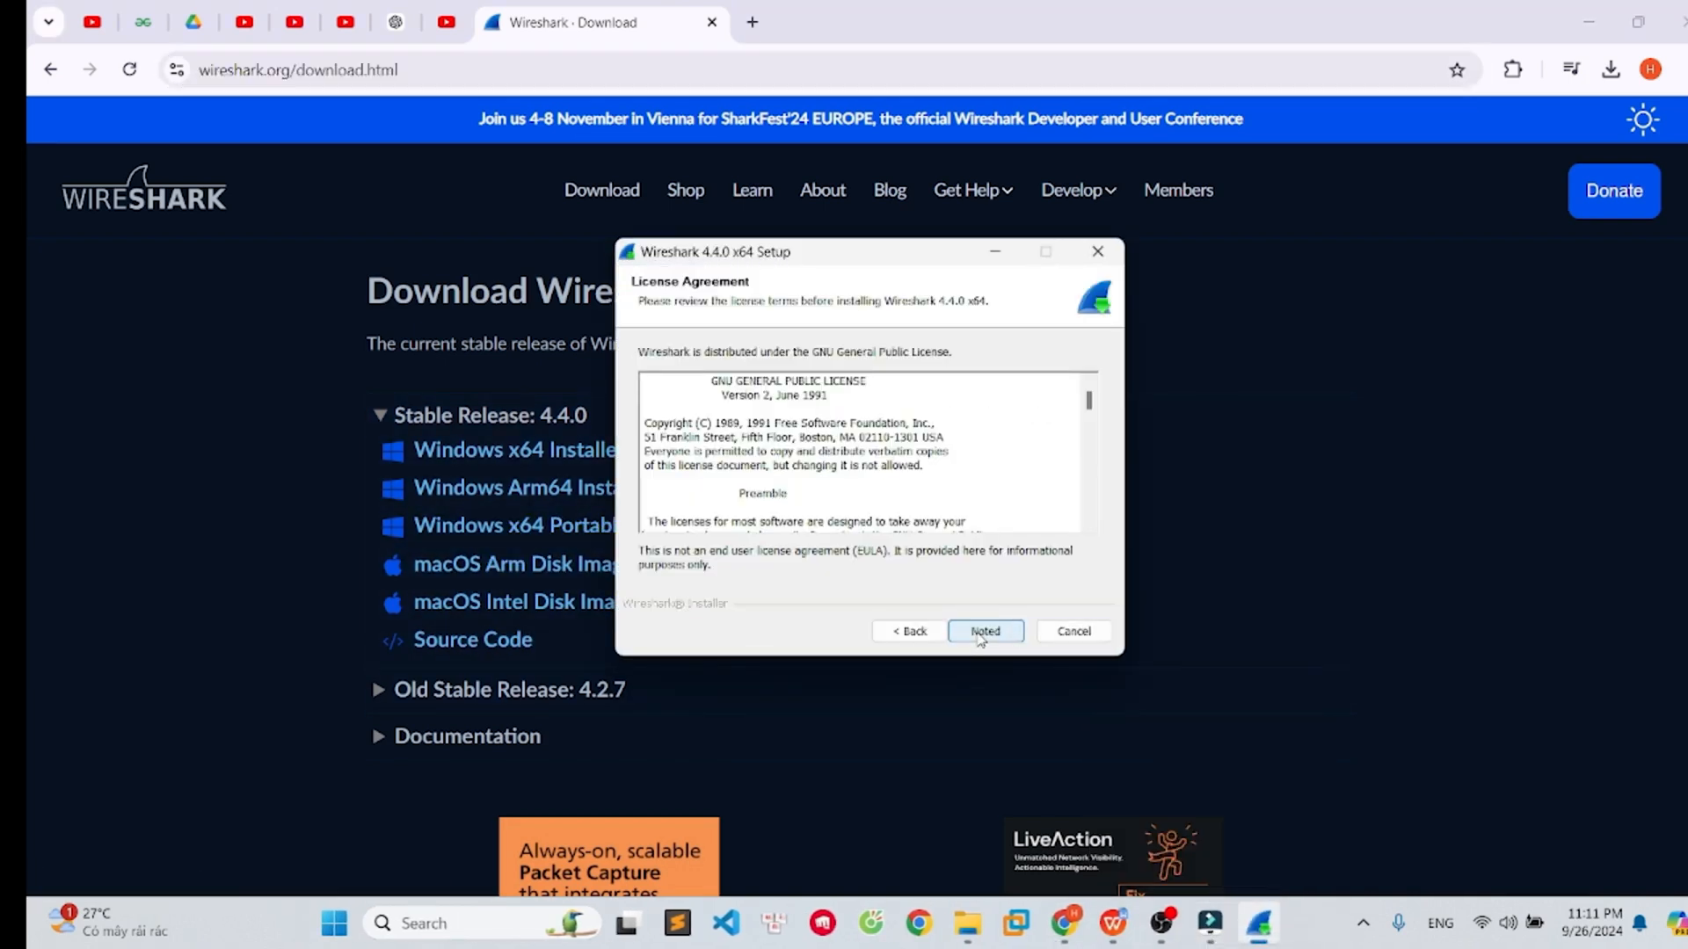
pyautogui.click(981, 635)
pyautogui.click(978, 634)
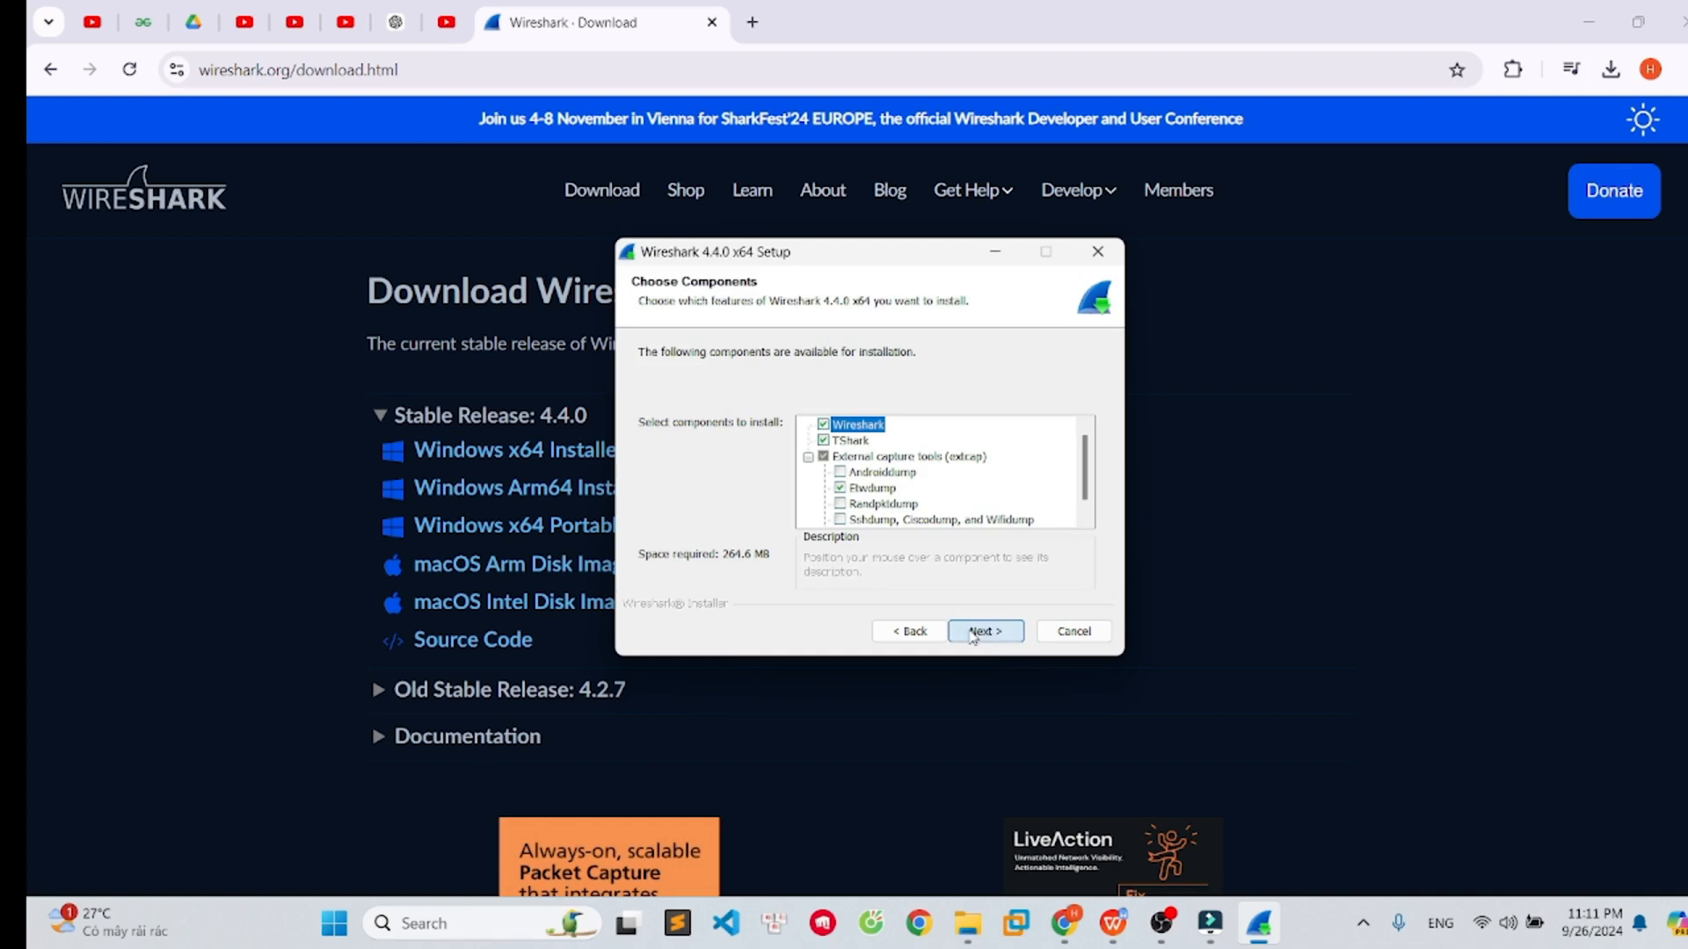
# - Enable the Androiddump, Randpkidump, and Sshdump, Ciscodump, and Wifidump capture components, then continue
pyautogui.click(865, 472)
pyautogui.click(866, 504)
pyautogui.click(861, 520)
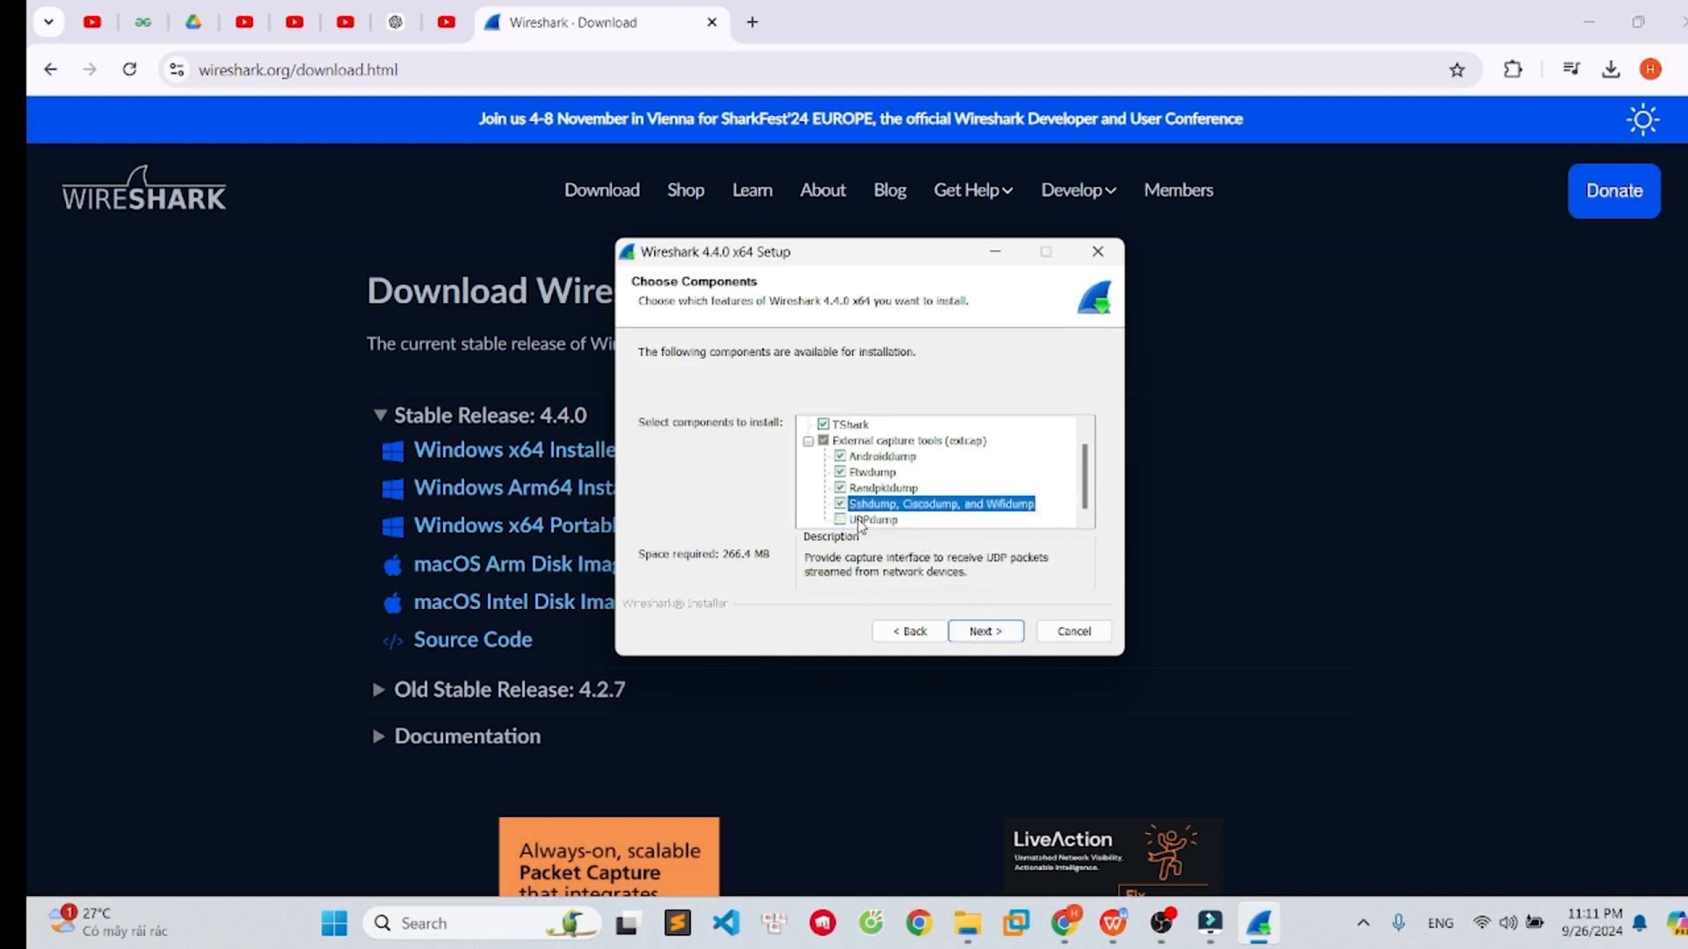
pyautogui.click(976, 633)
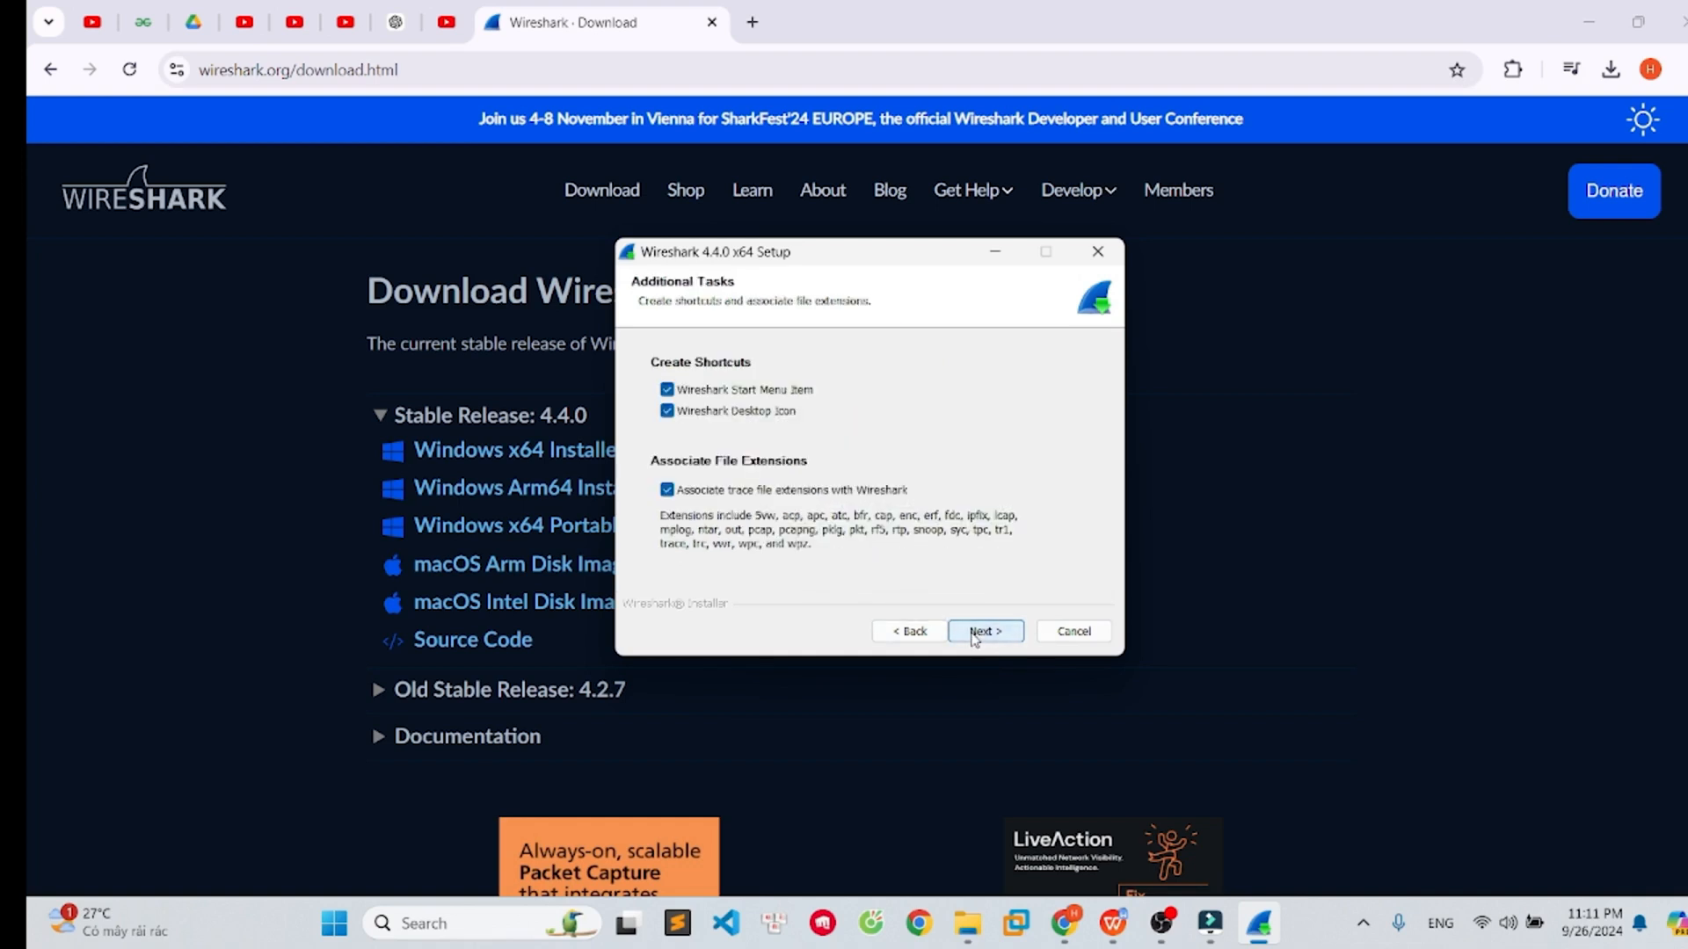
# - Keep the default shortcuts, file associations, and C:\Program Files\Wireshark\ destination folder, and continue
pyautogui.click(975, 635)
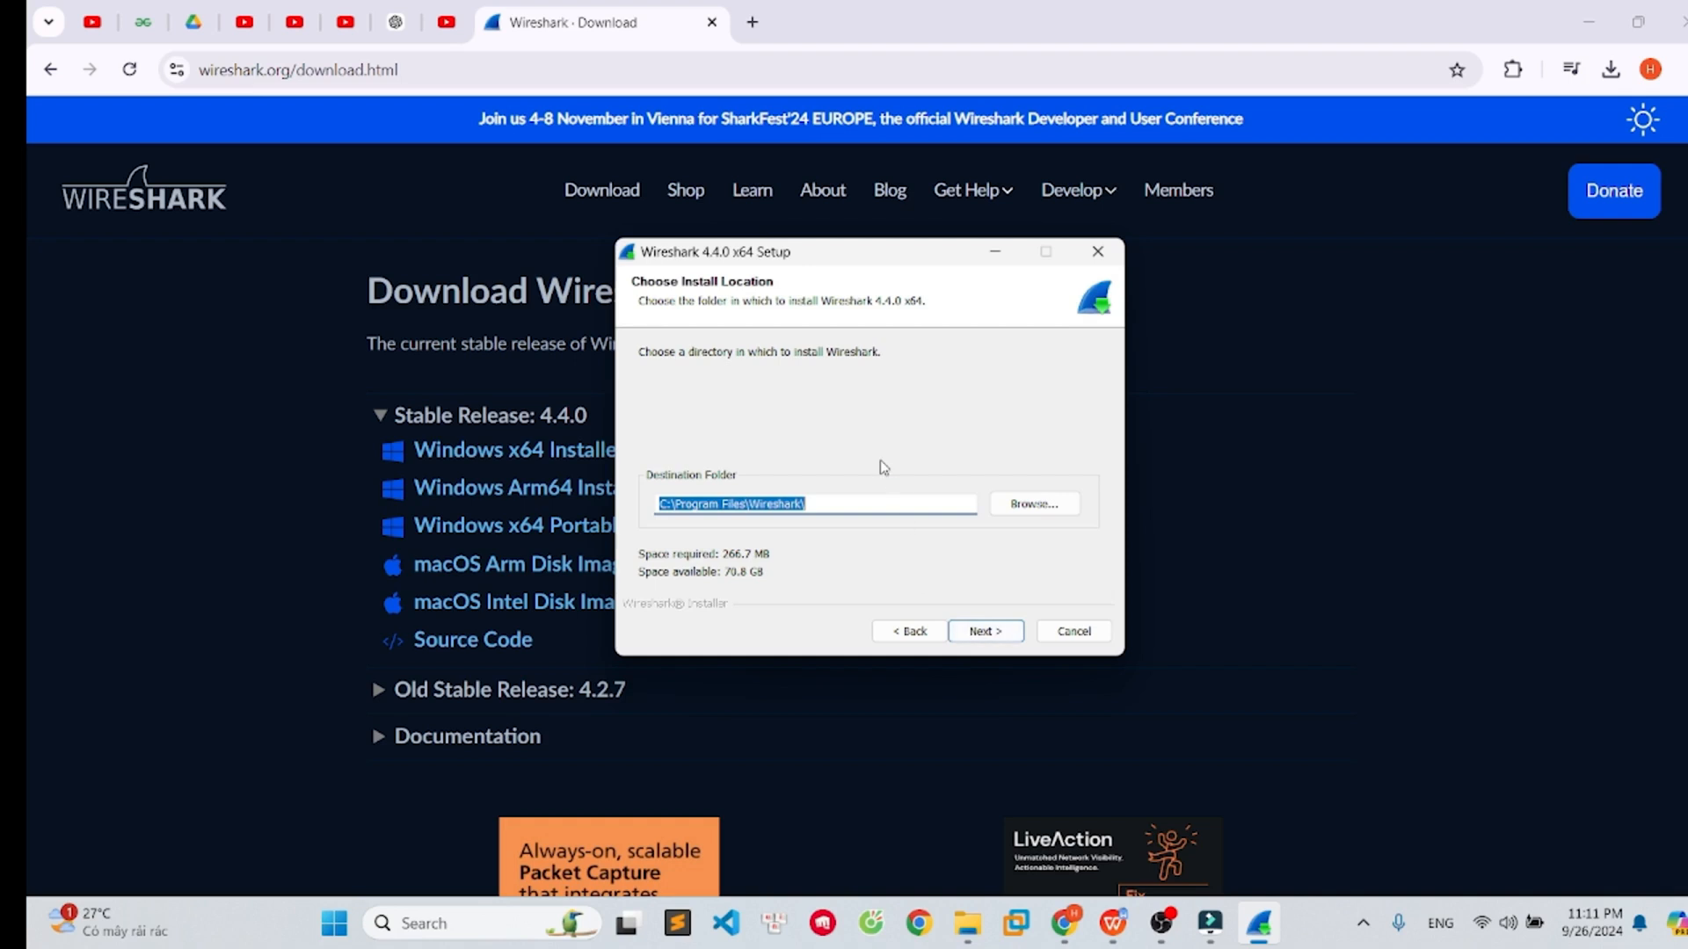
pyautogui.click(866, 507)
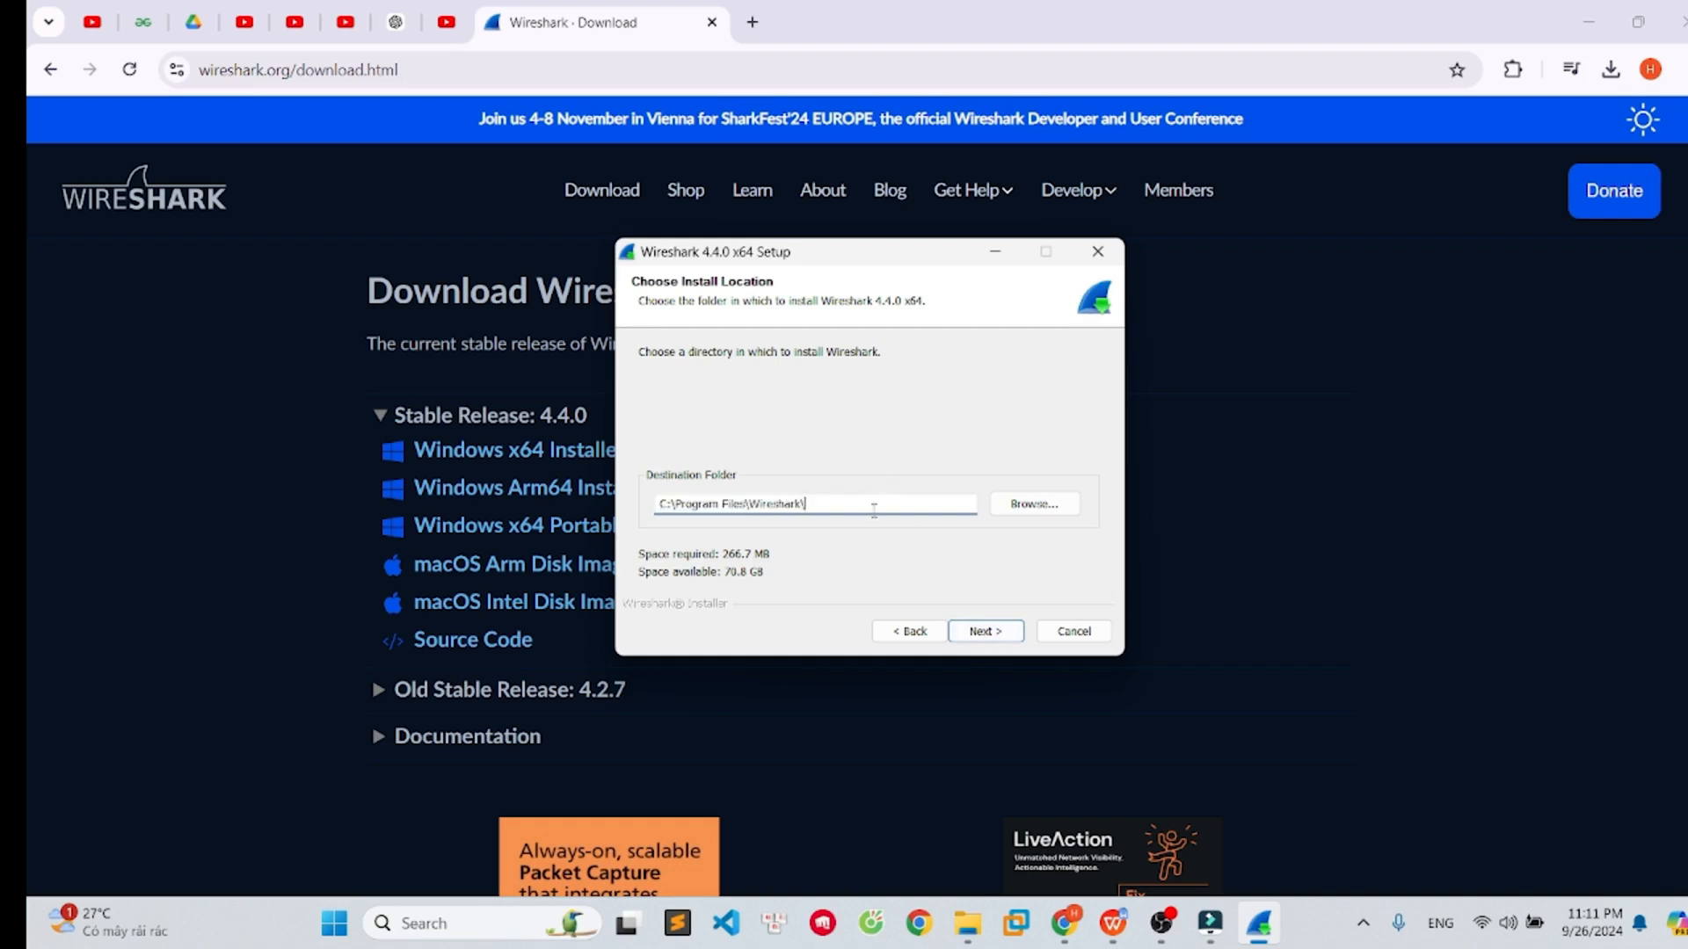
pyautogui.click(991, 633)
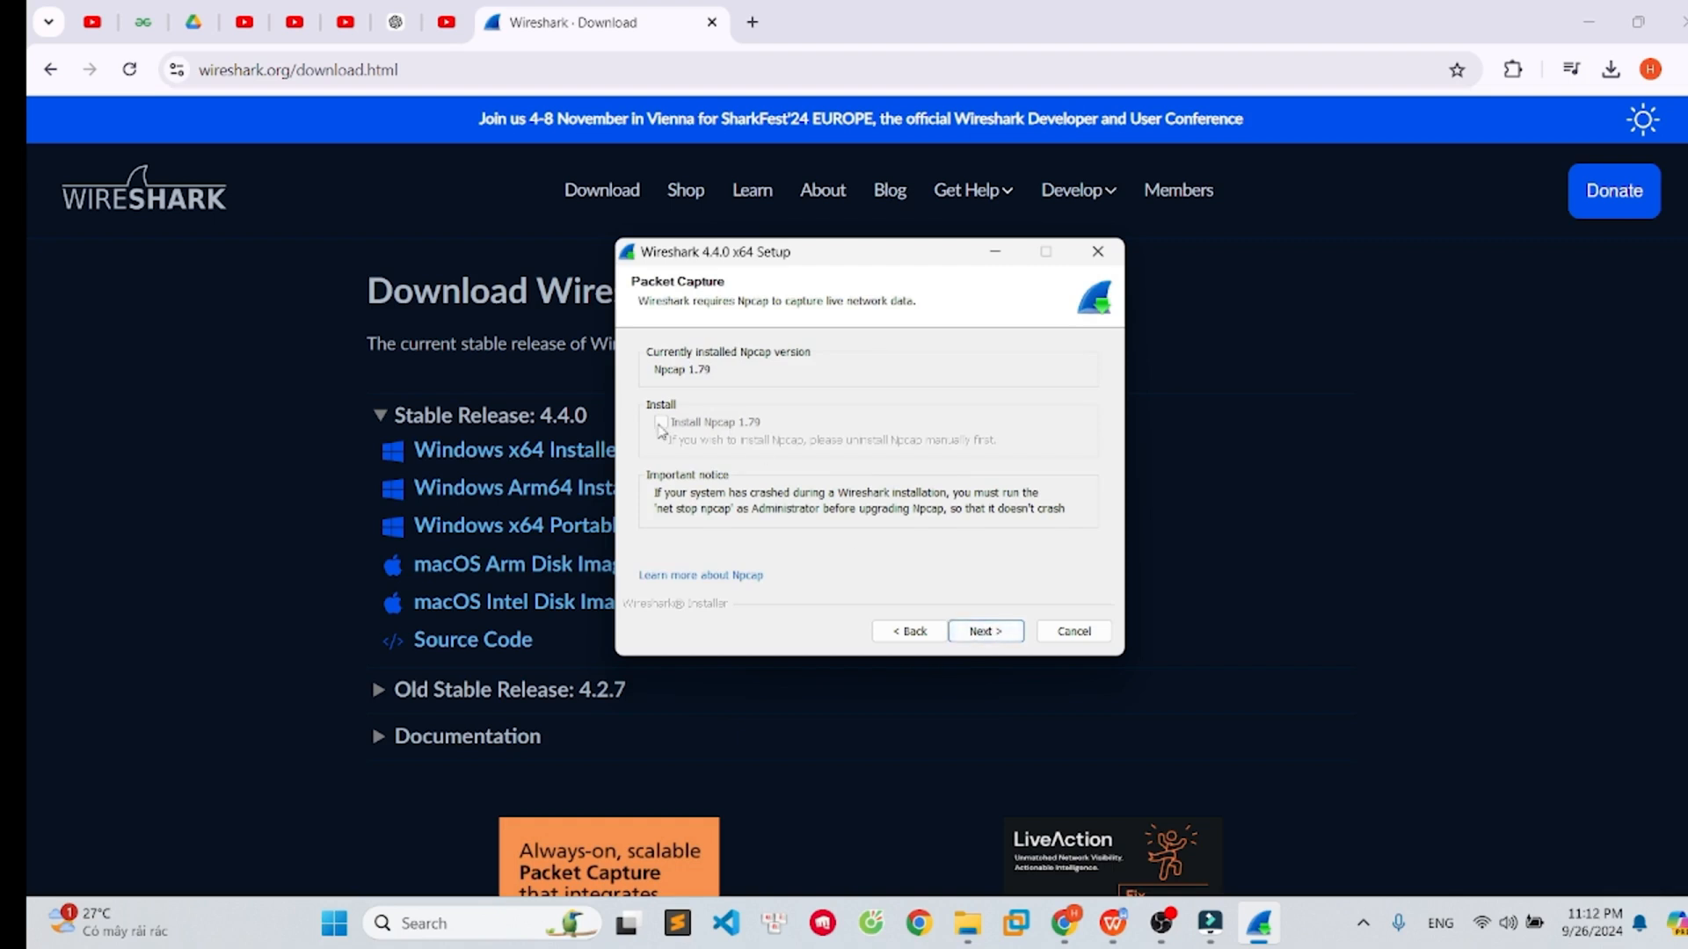
# - Continue past the Npcap packet capture page, run the installation, and finish setup
pyautogui.click(974, 632)
pyautogui.click(974, 631)
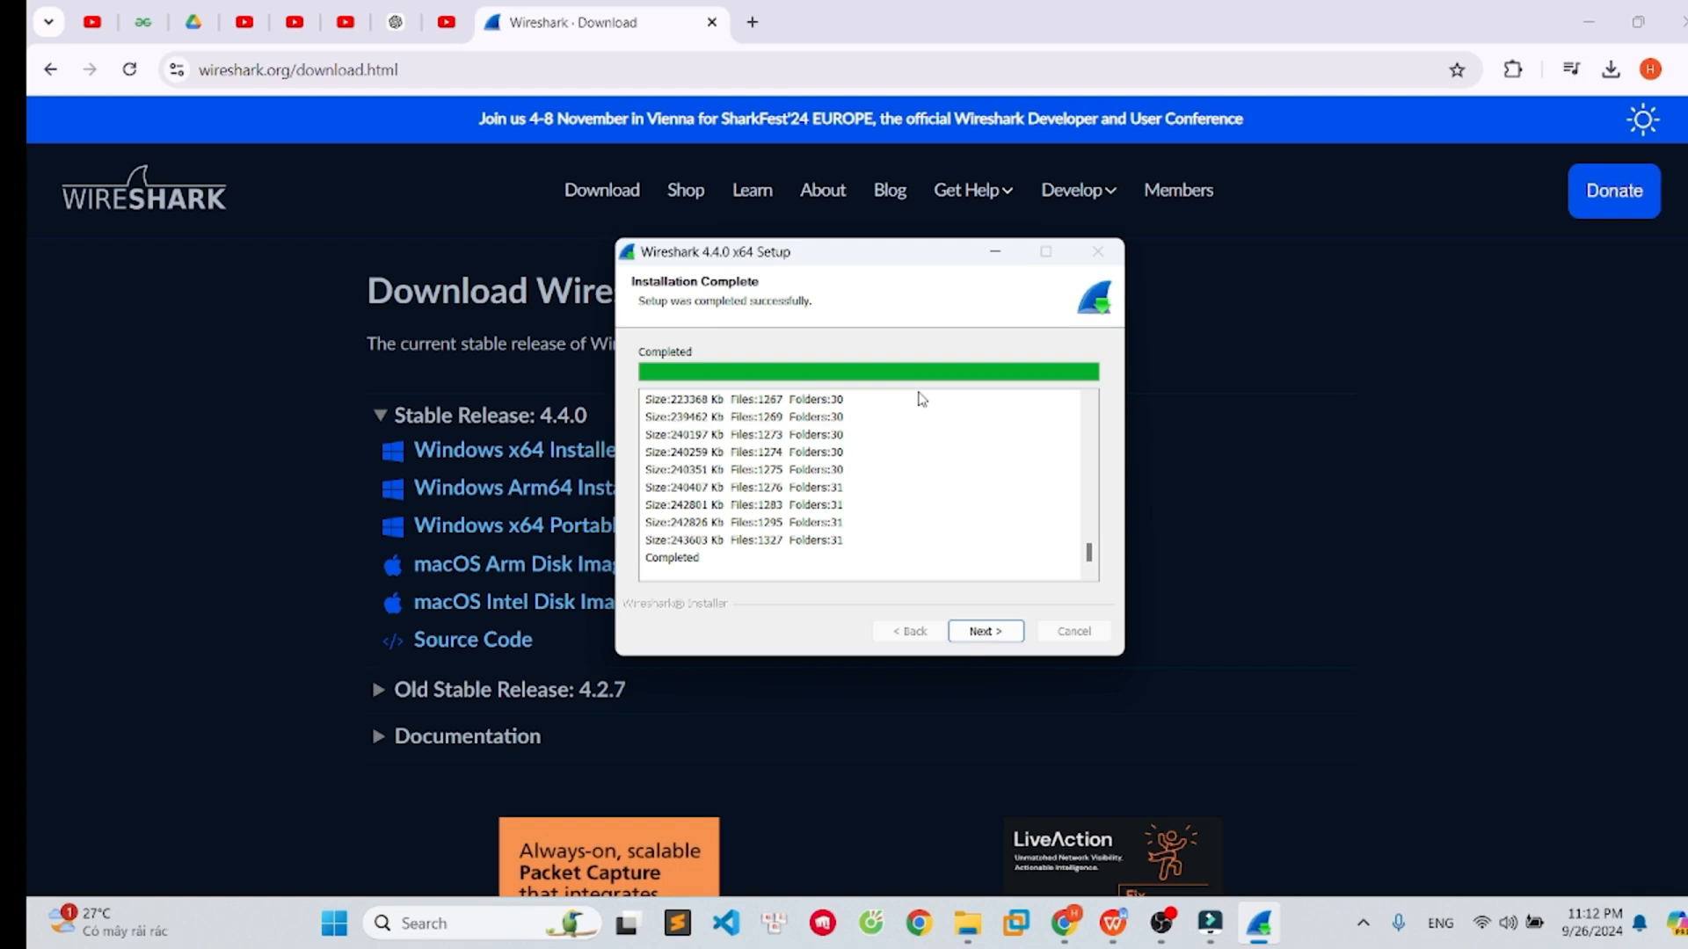
pyautogui.click(992, 631)
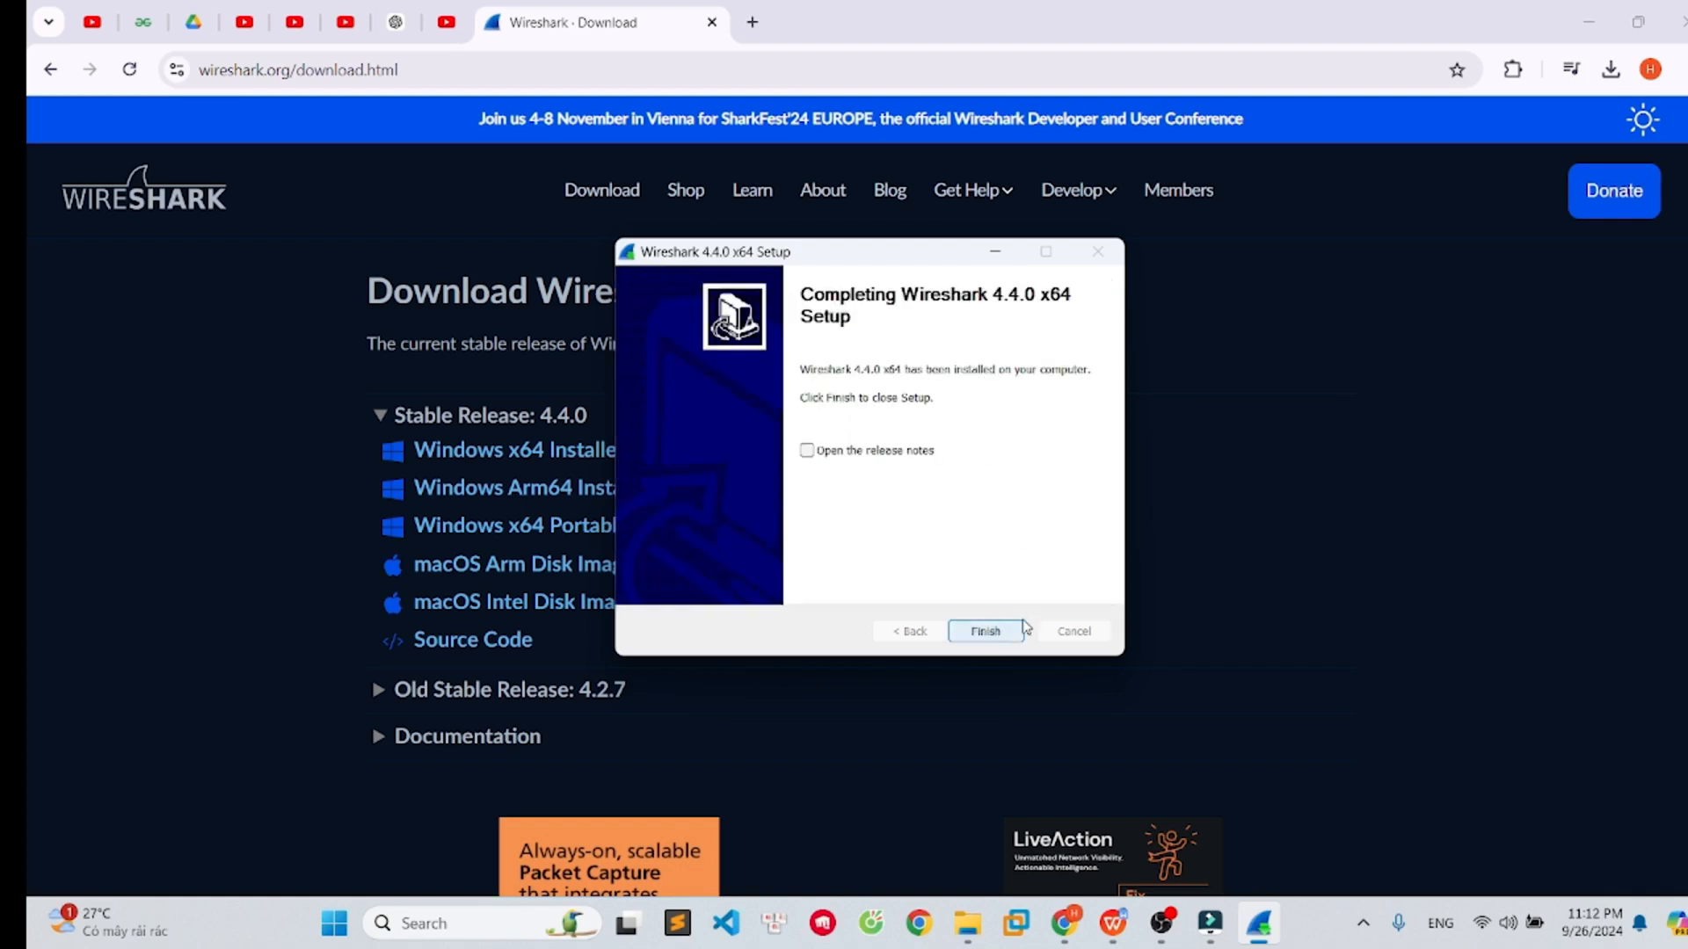
pyautogui.click(986, 631)
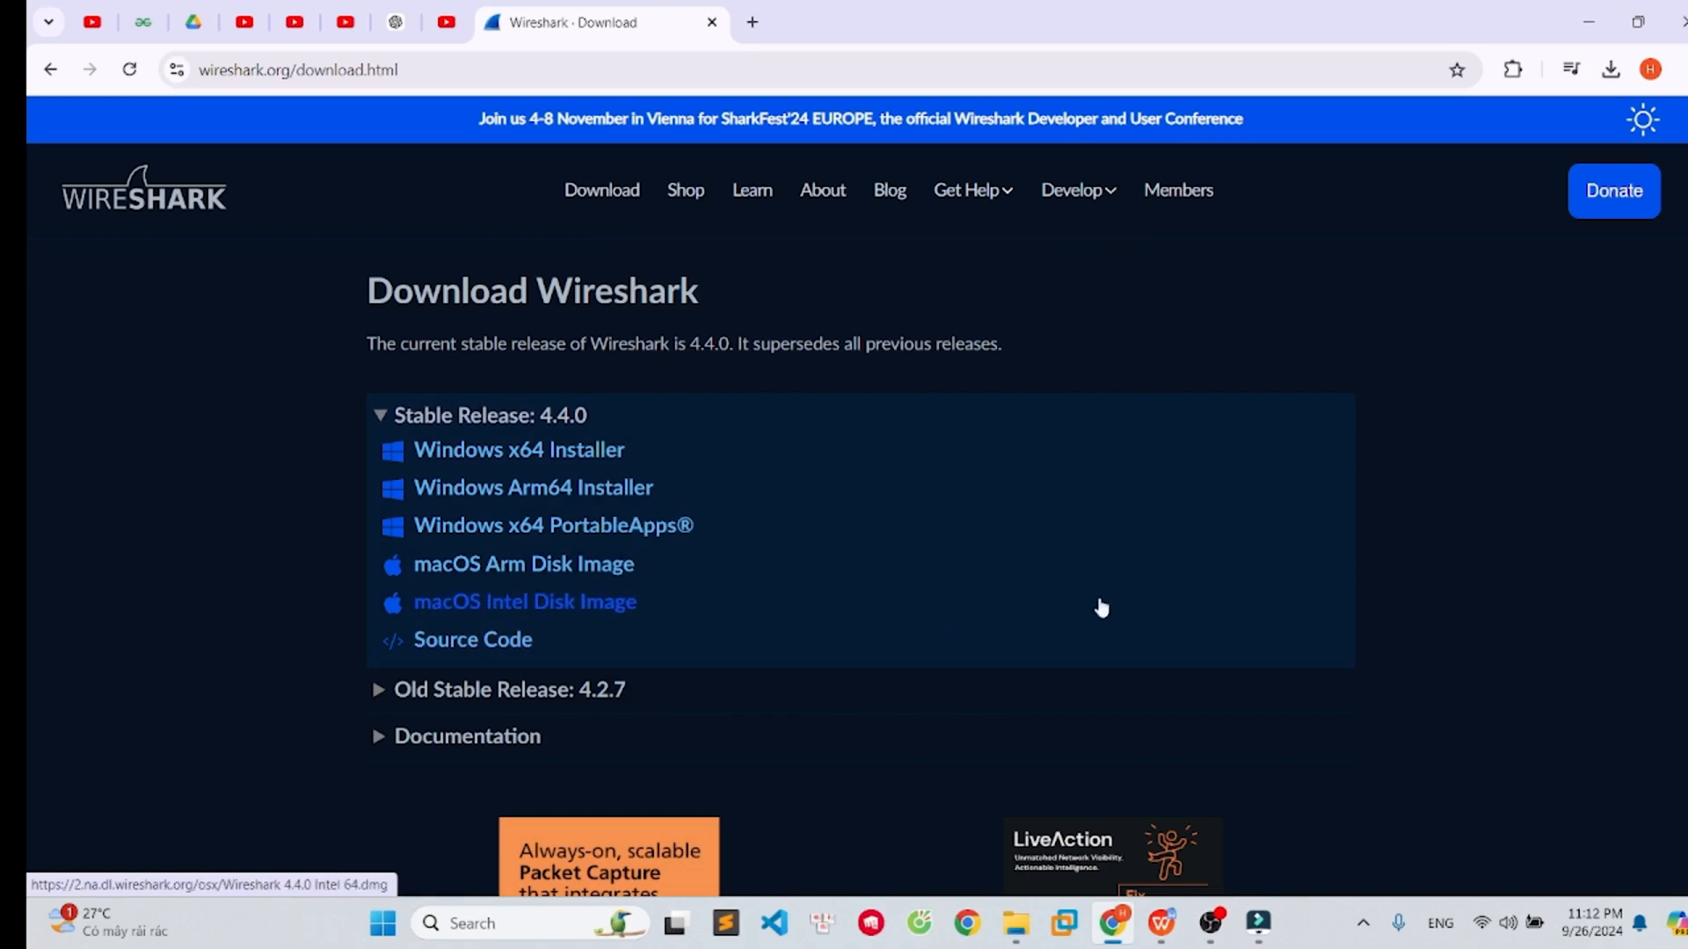
# - Search the Start menu for wireshark and launch the Wireshark app
pyautogui.click(382, 923)
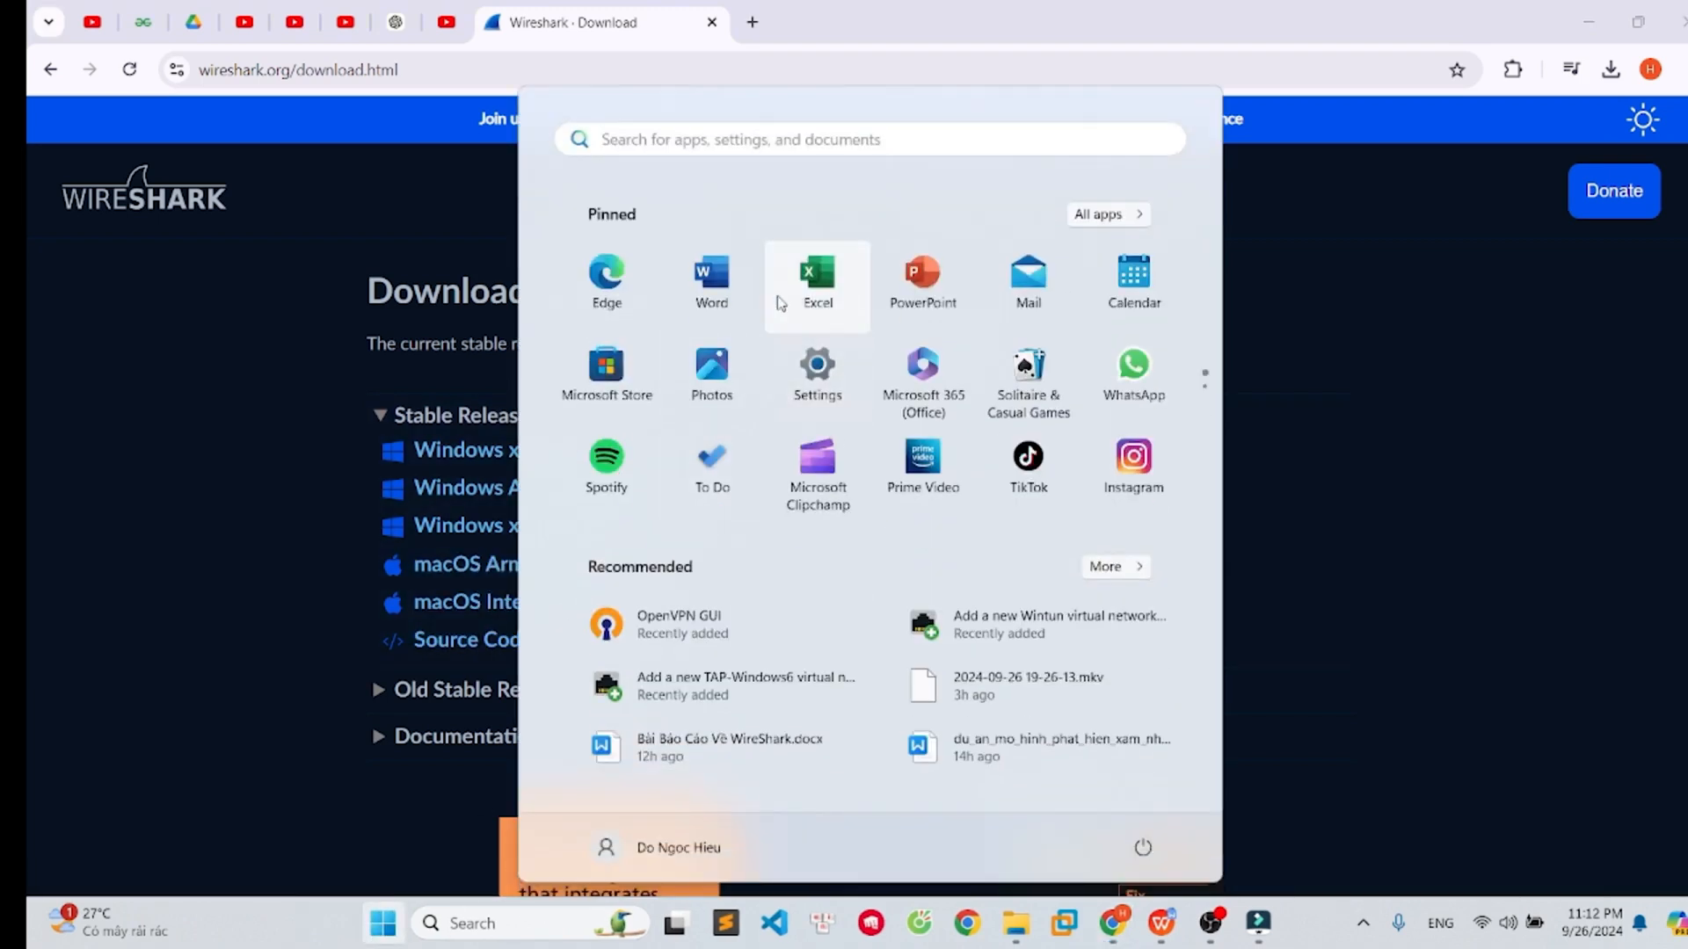
pyautogui.write('wi')
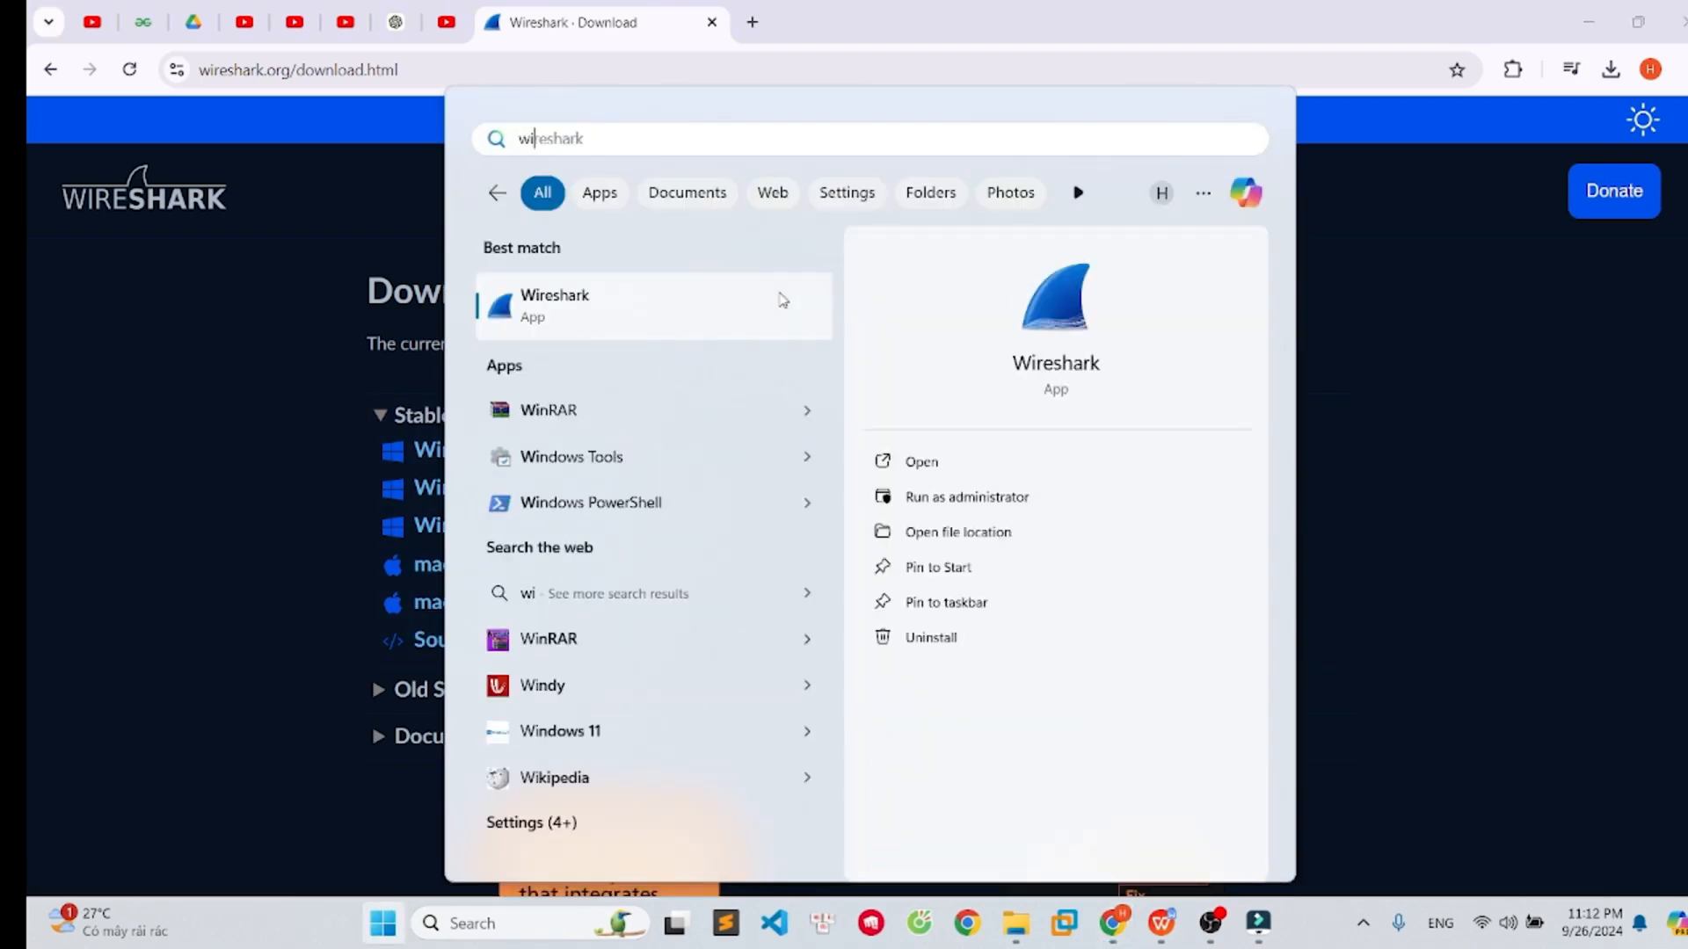
pyautogui.write('res')
pyautogui.click(783, 300)
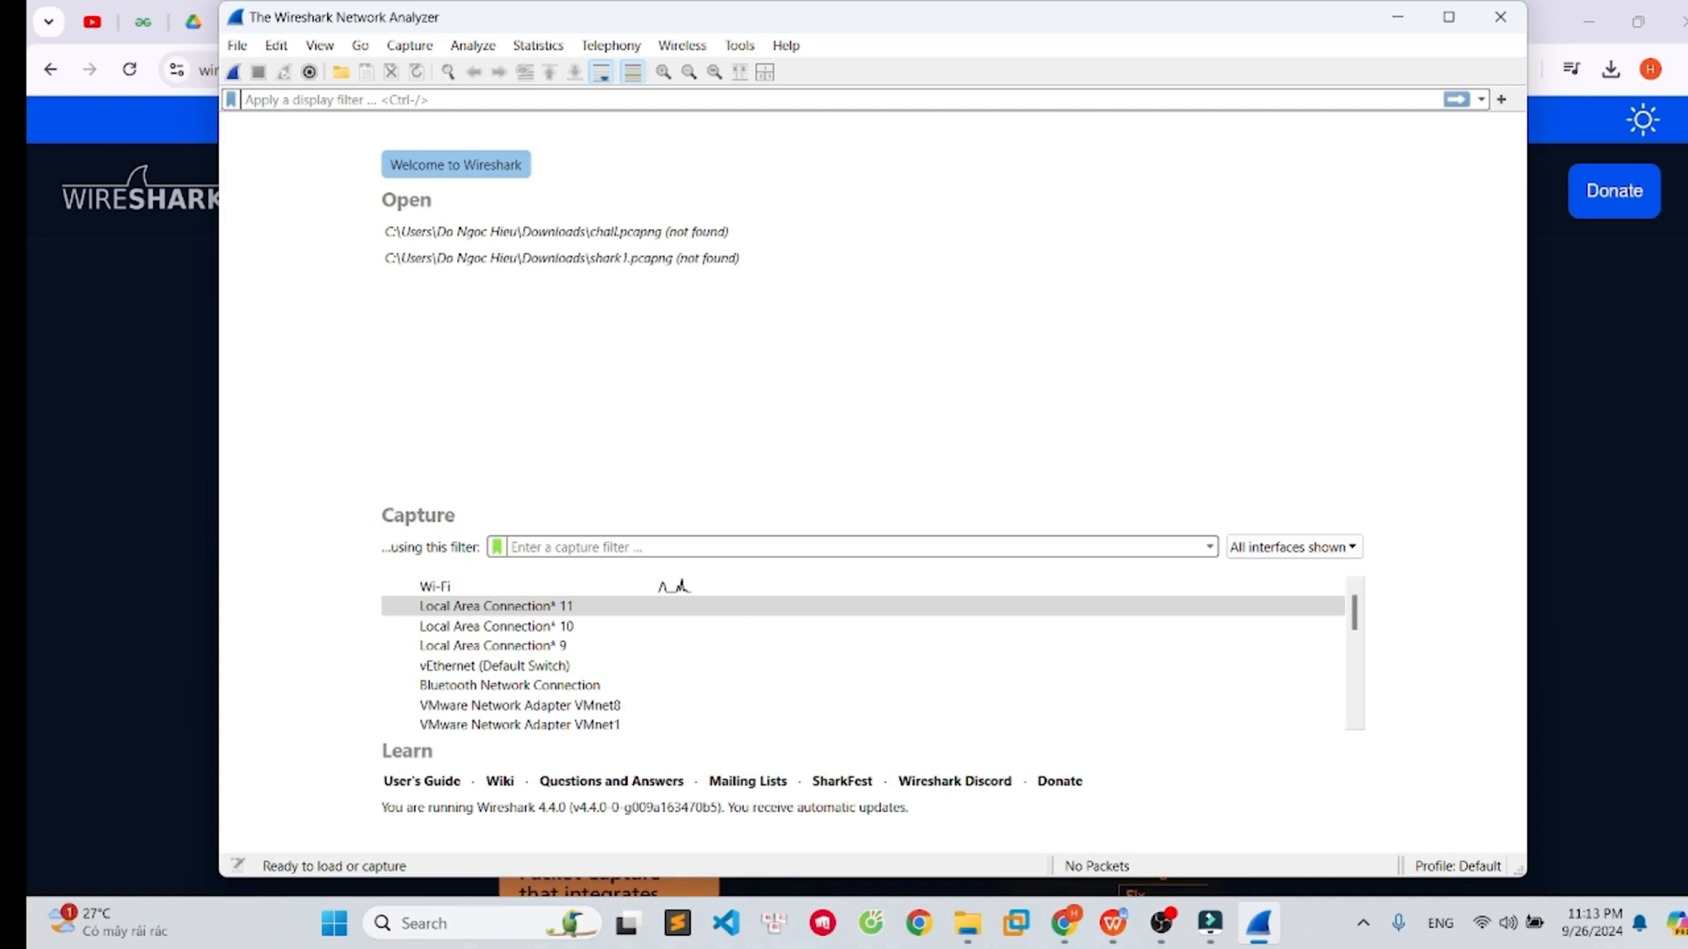
# - Select the Wi-Fi interface in the capture list and start capturing packets
pyautogui.click(477, 593)
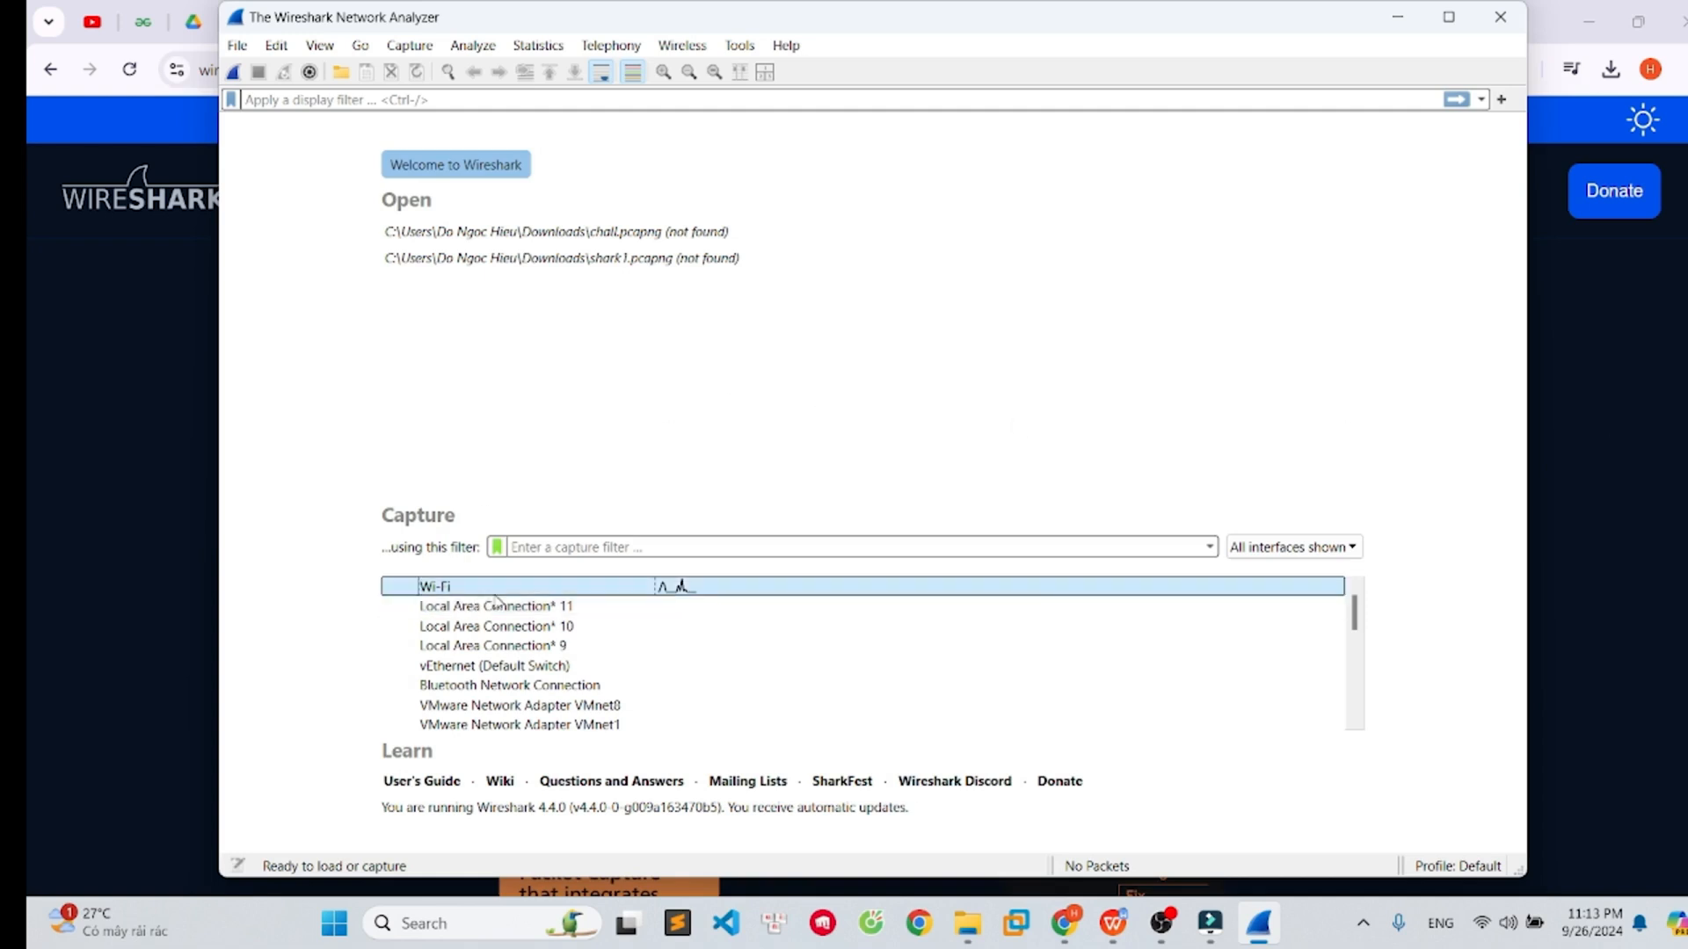
pyautogui.click(559, 606)
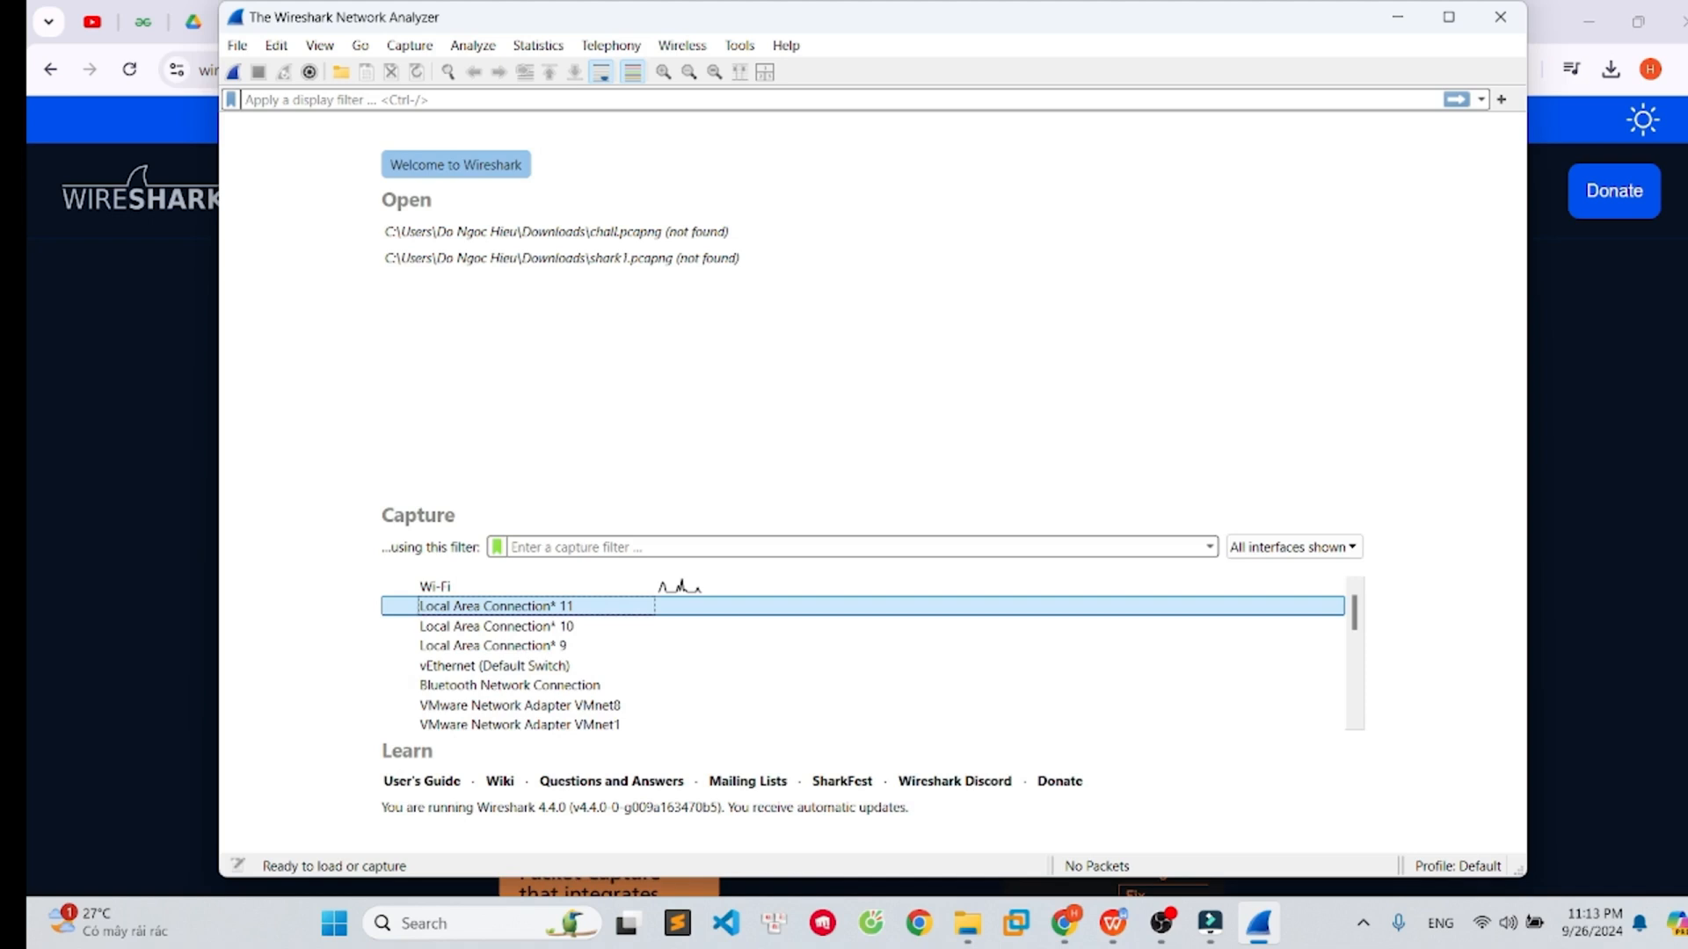
pyautogui.click(518, 666)
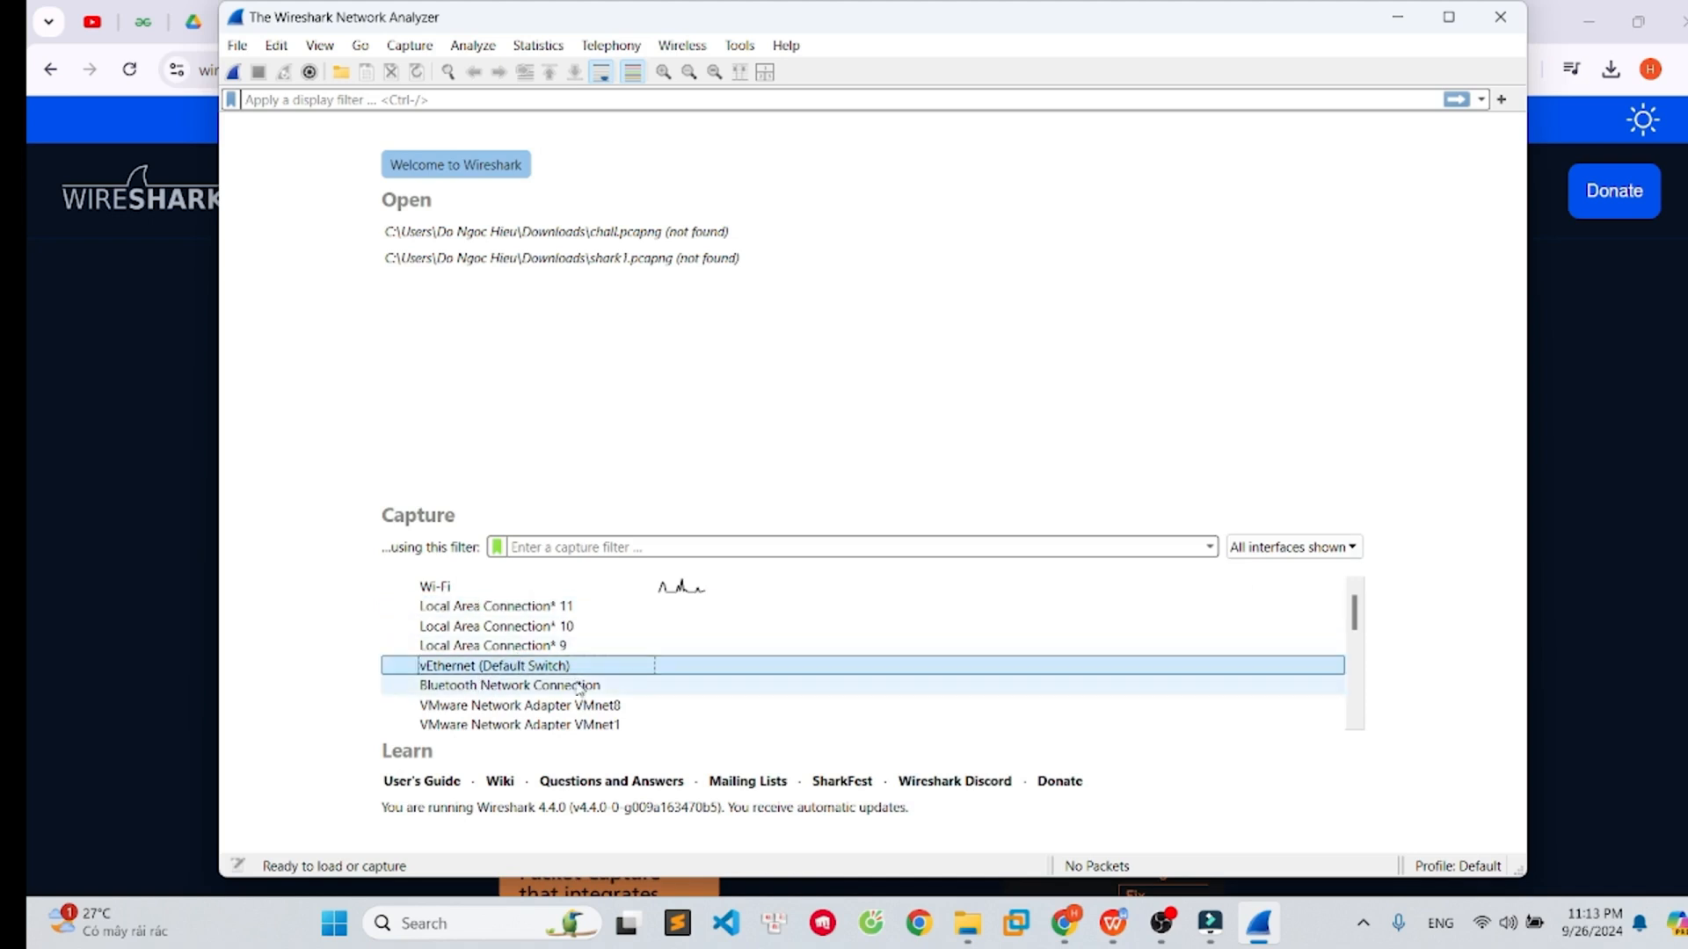
pyautogui.click(609, 691)
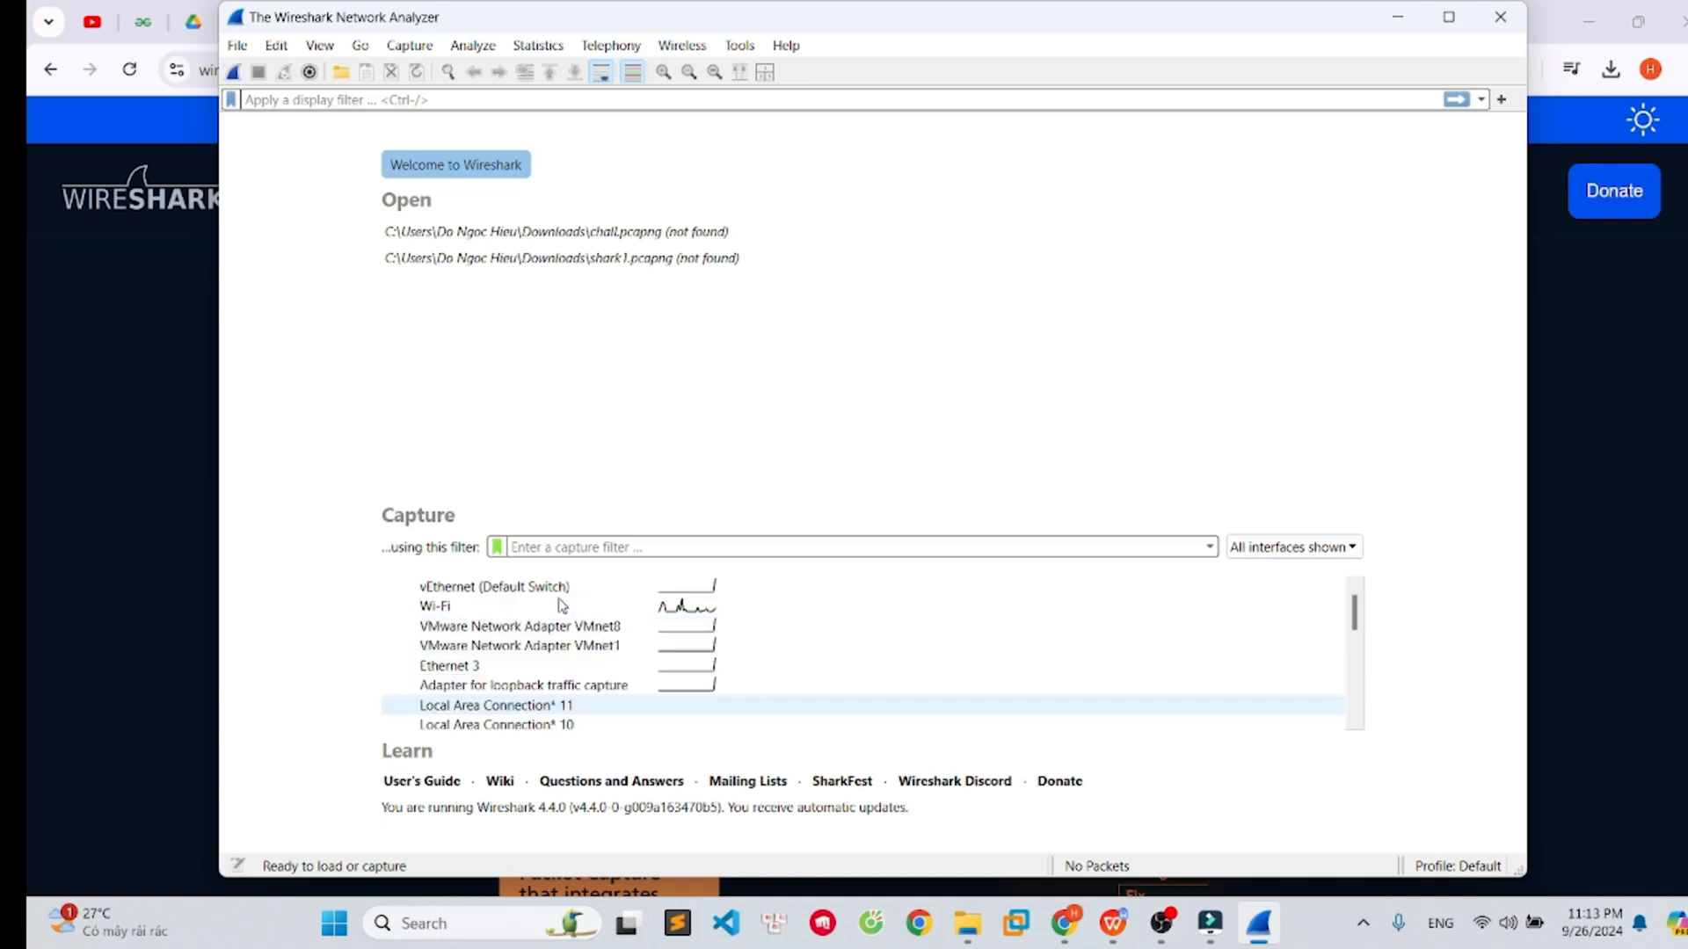
pyautogui.click(603, 614)
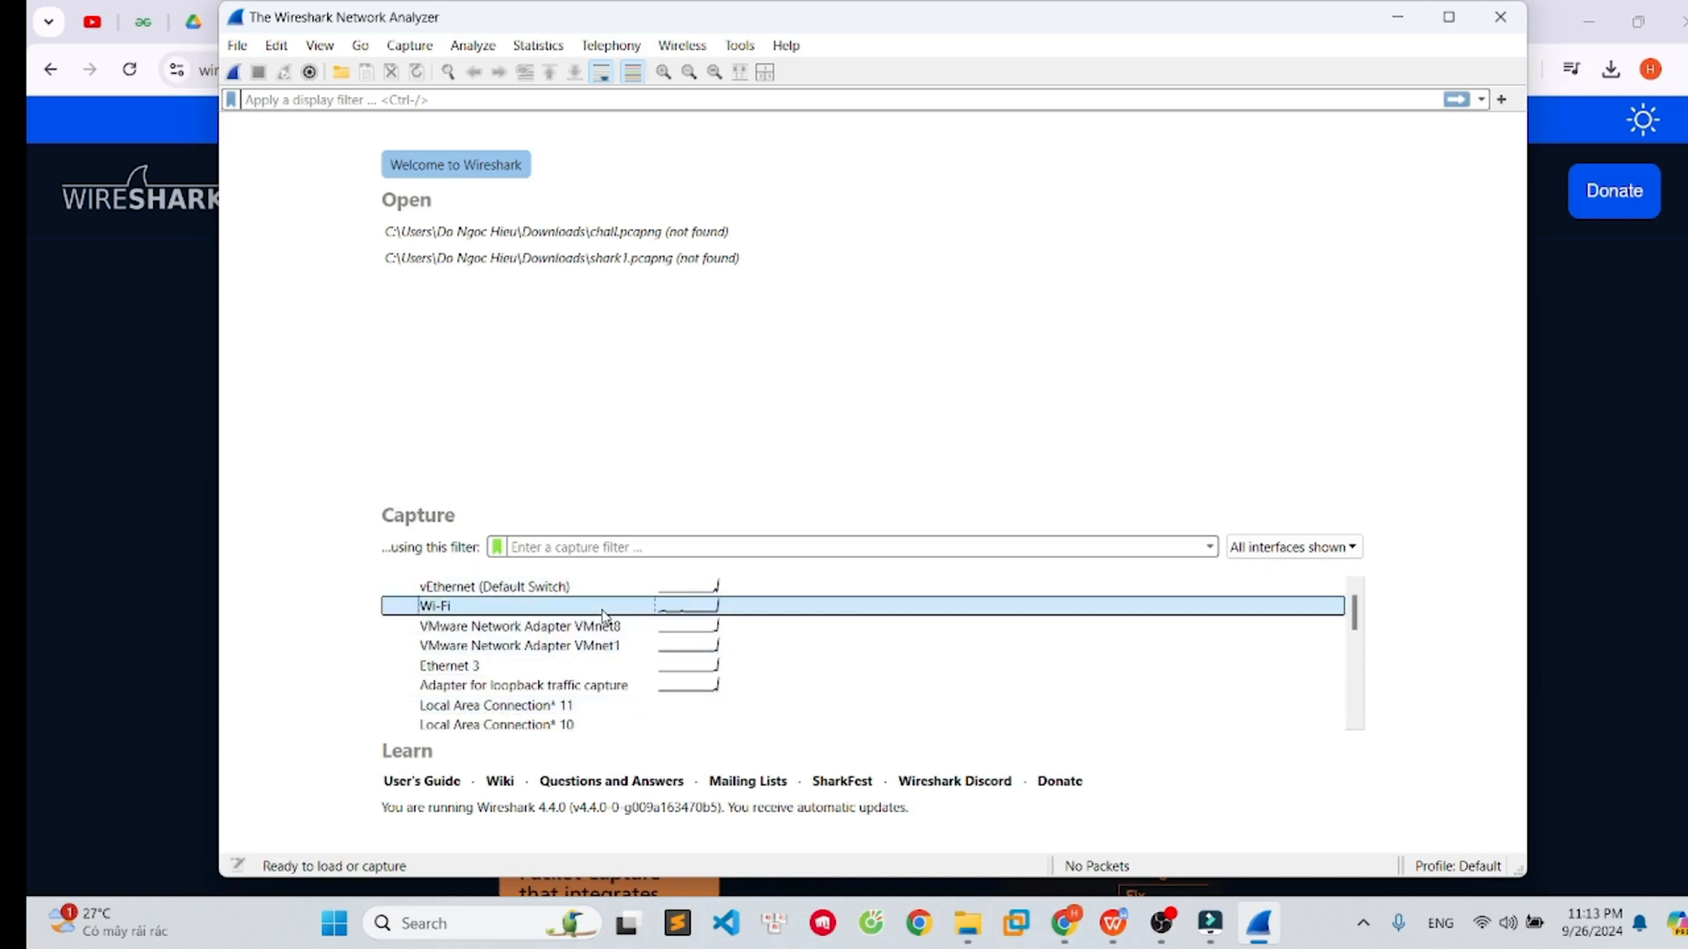
pyautogui.click(234, 75)
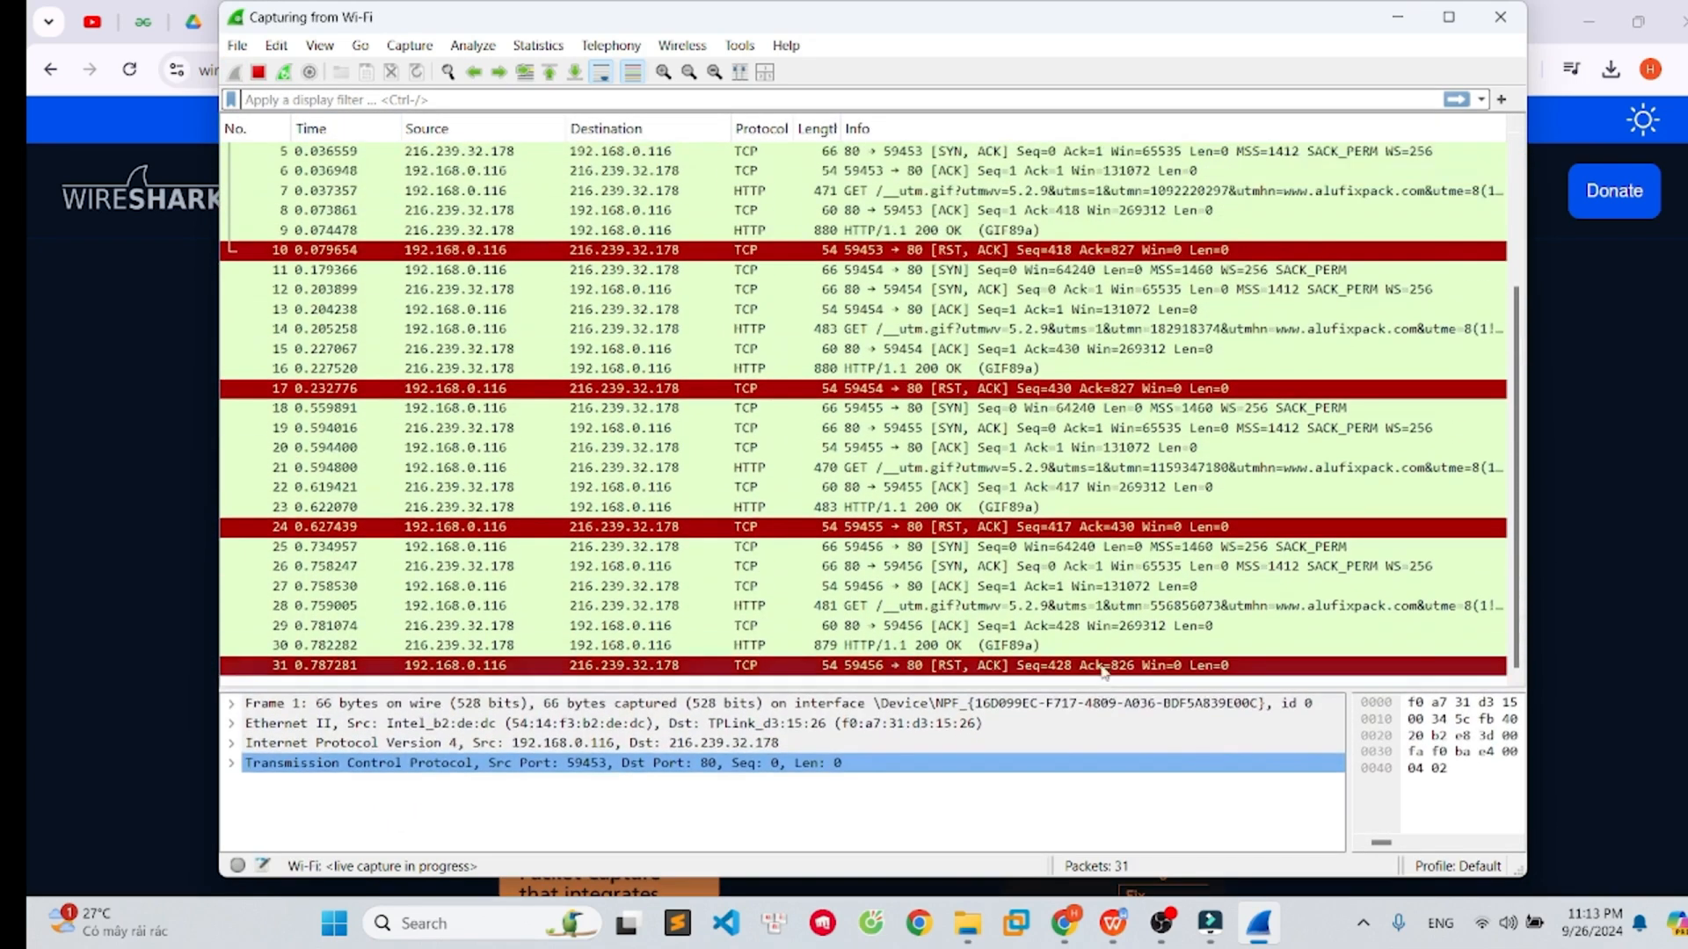
# - Select several captured packets to inspect their protocol details
pyautogui.click(770, 271)
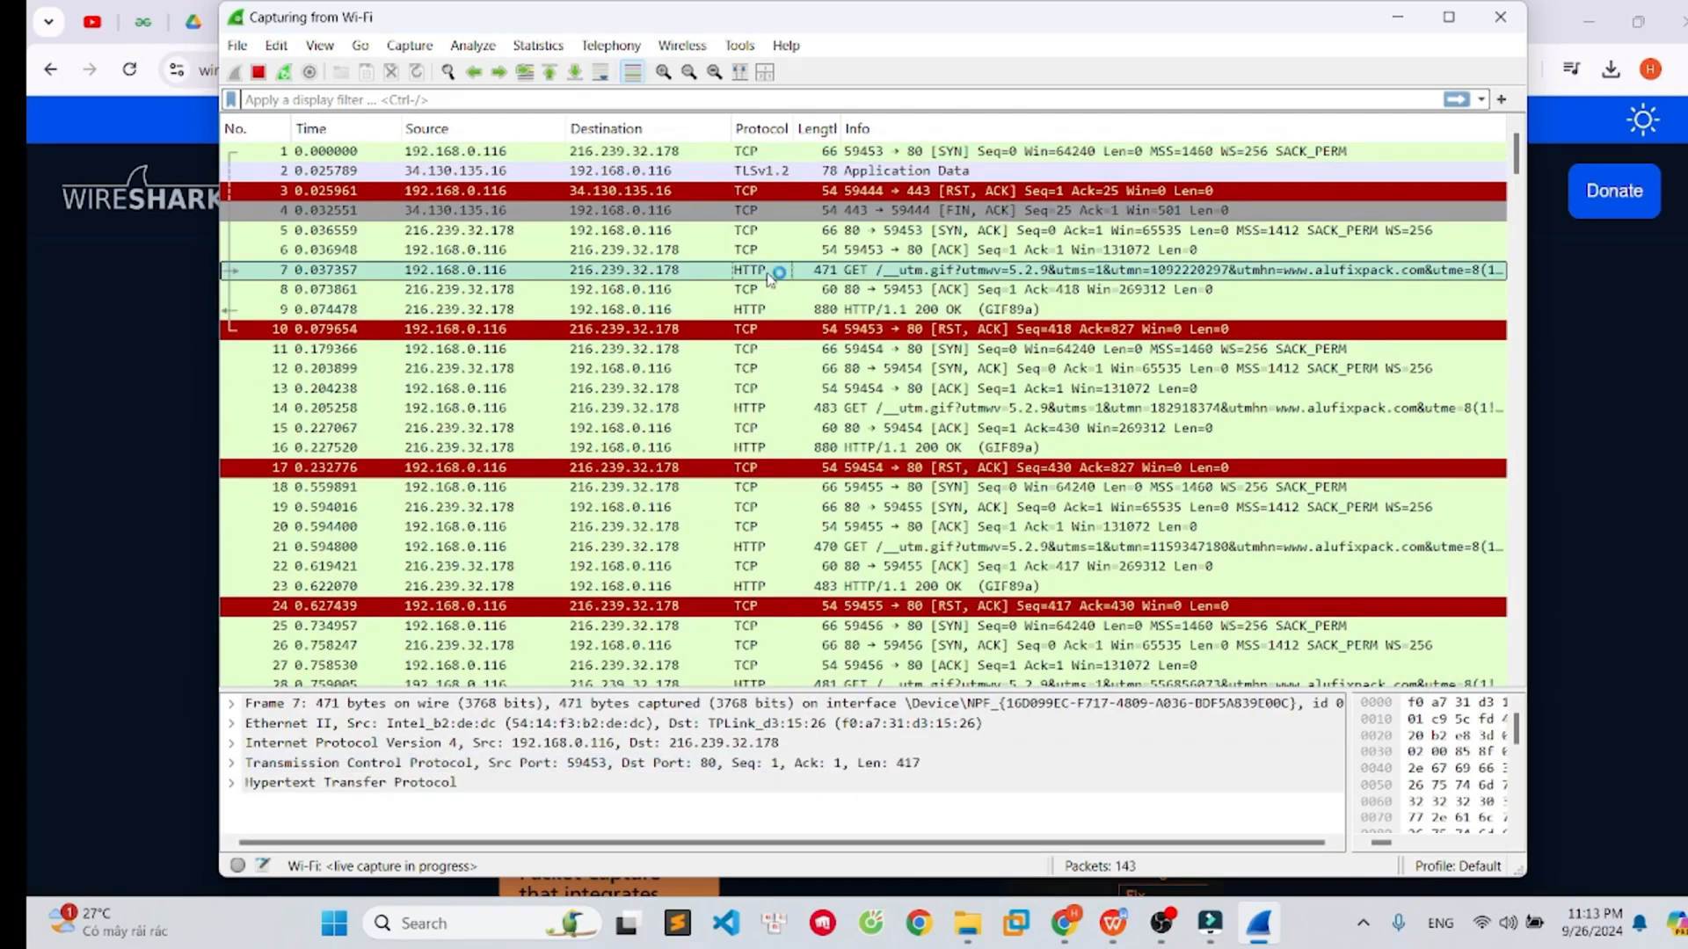
pyautogui.click(756, 254)
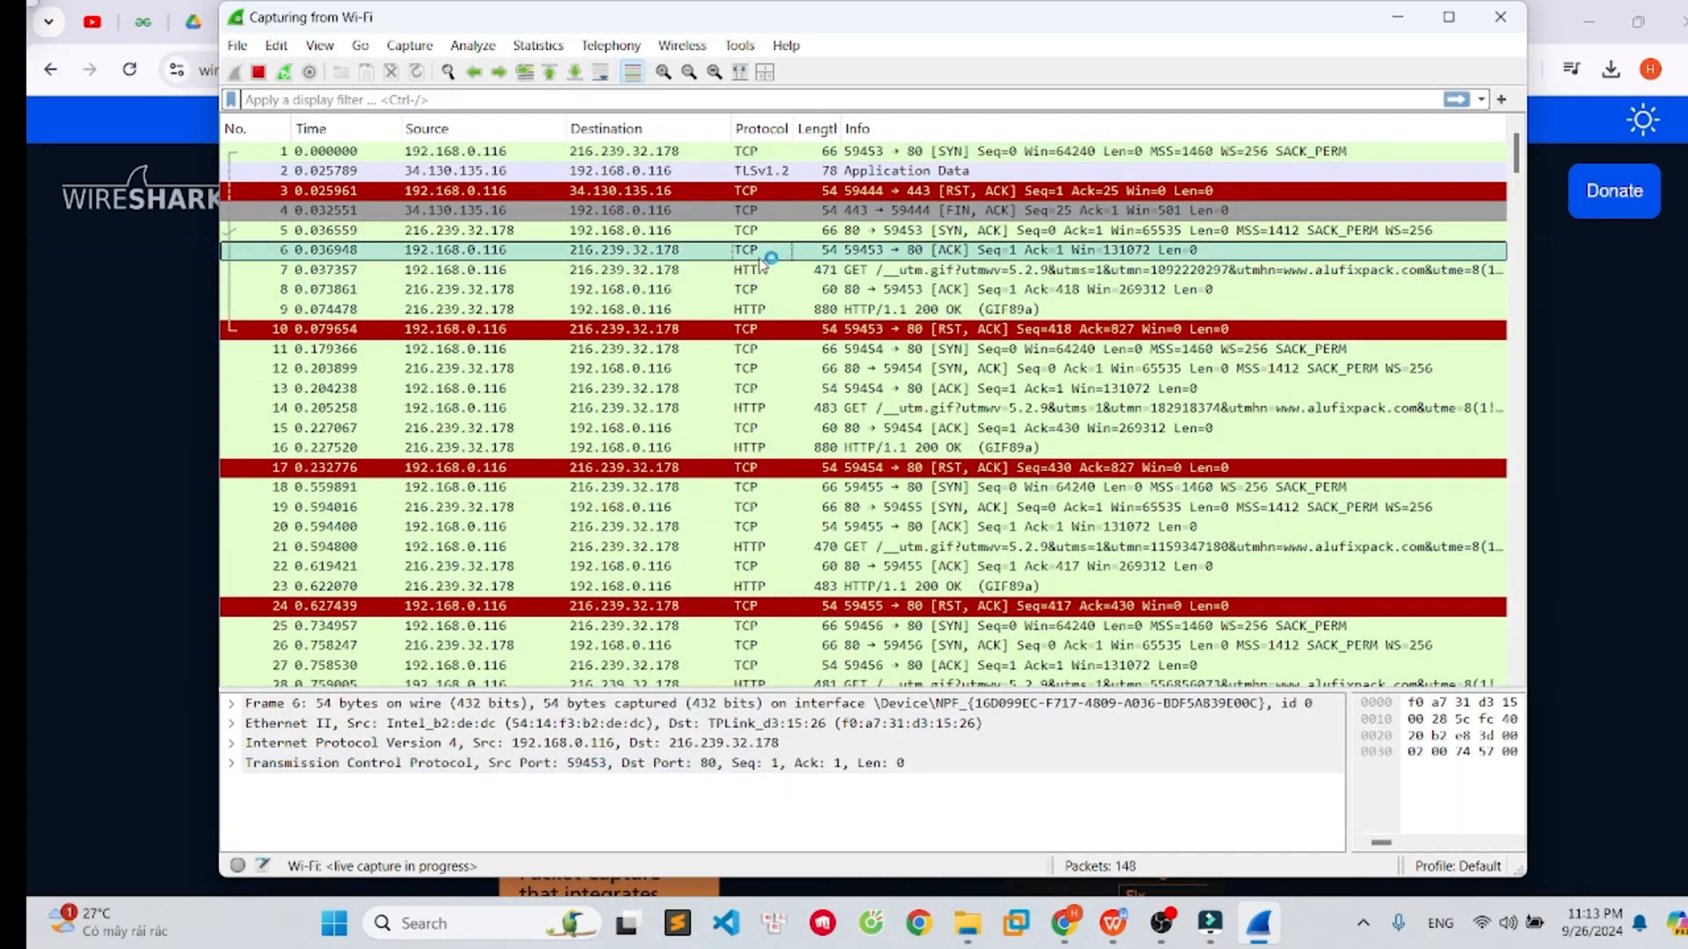
pyautogui.click(434, 171)
pyautogui.click(480, 251)
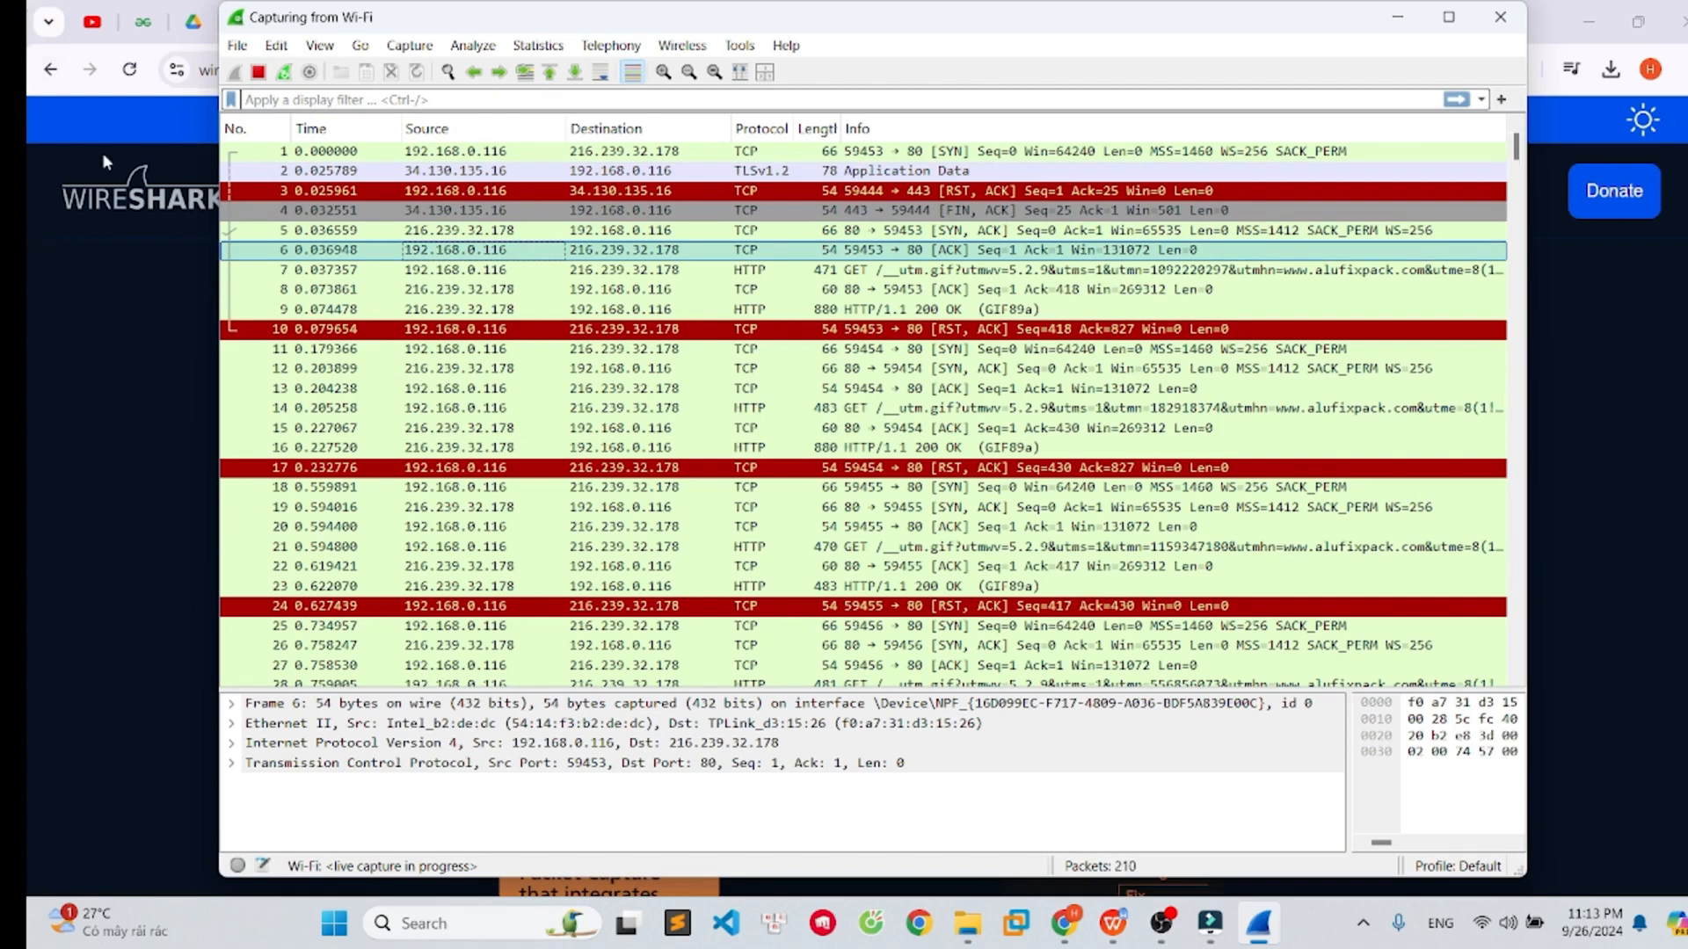
pyautogui.click(333, 172)
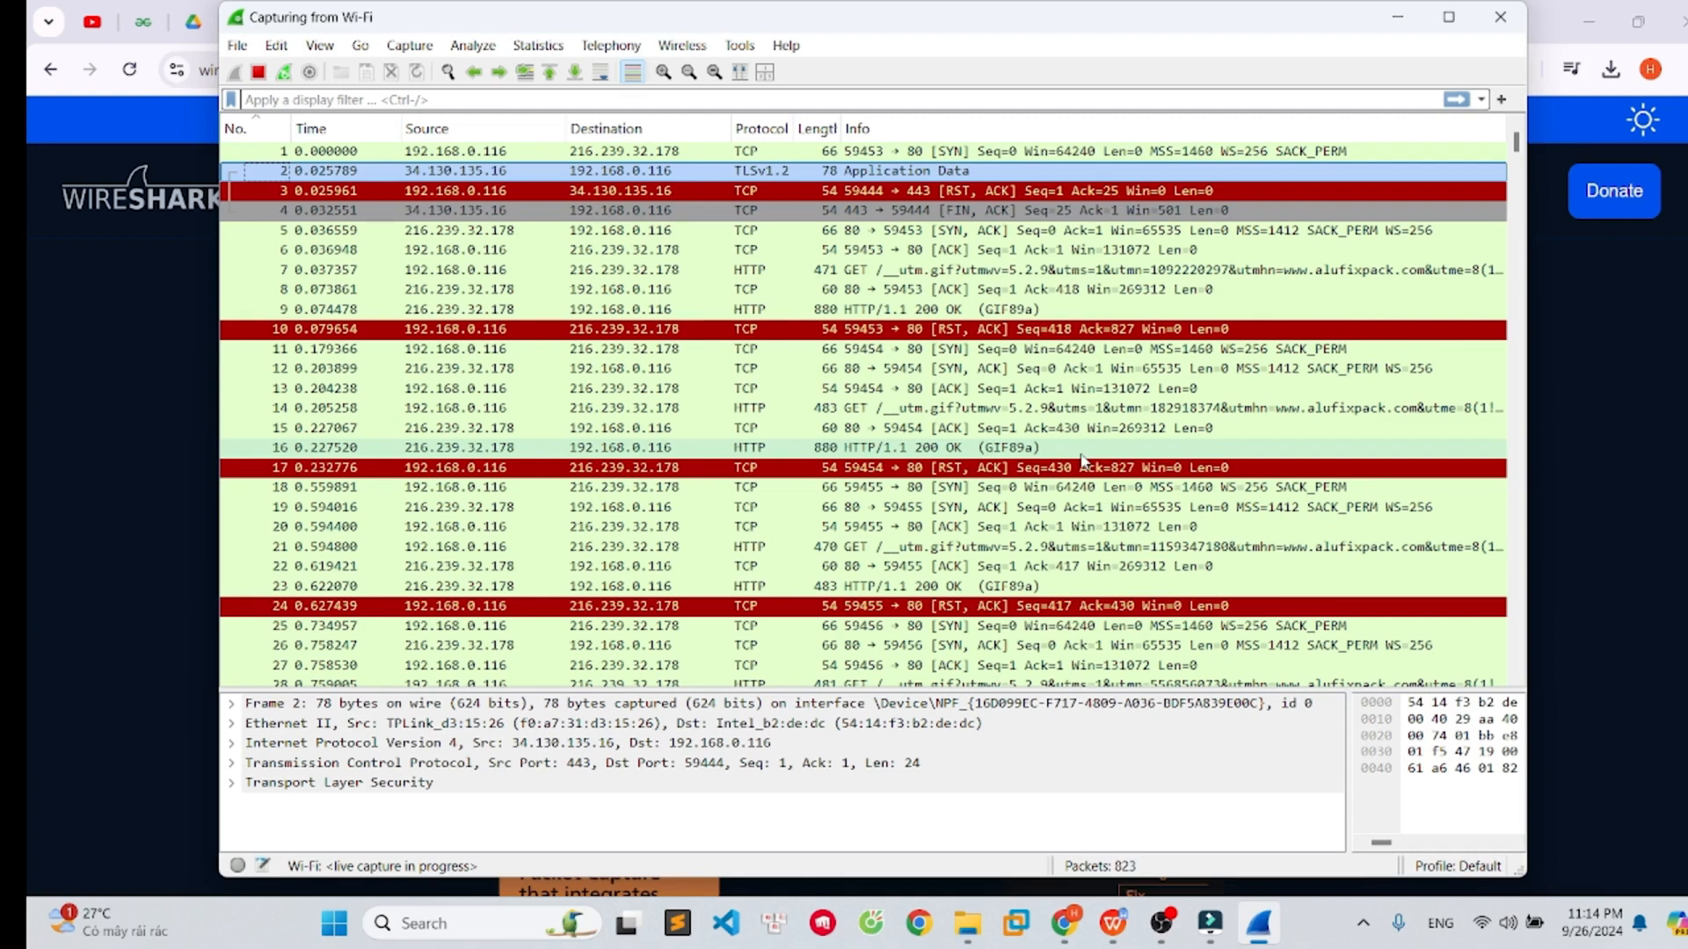
pyautogui.click(762, 156)
pyautogui.click(770, 172)
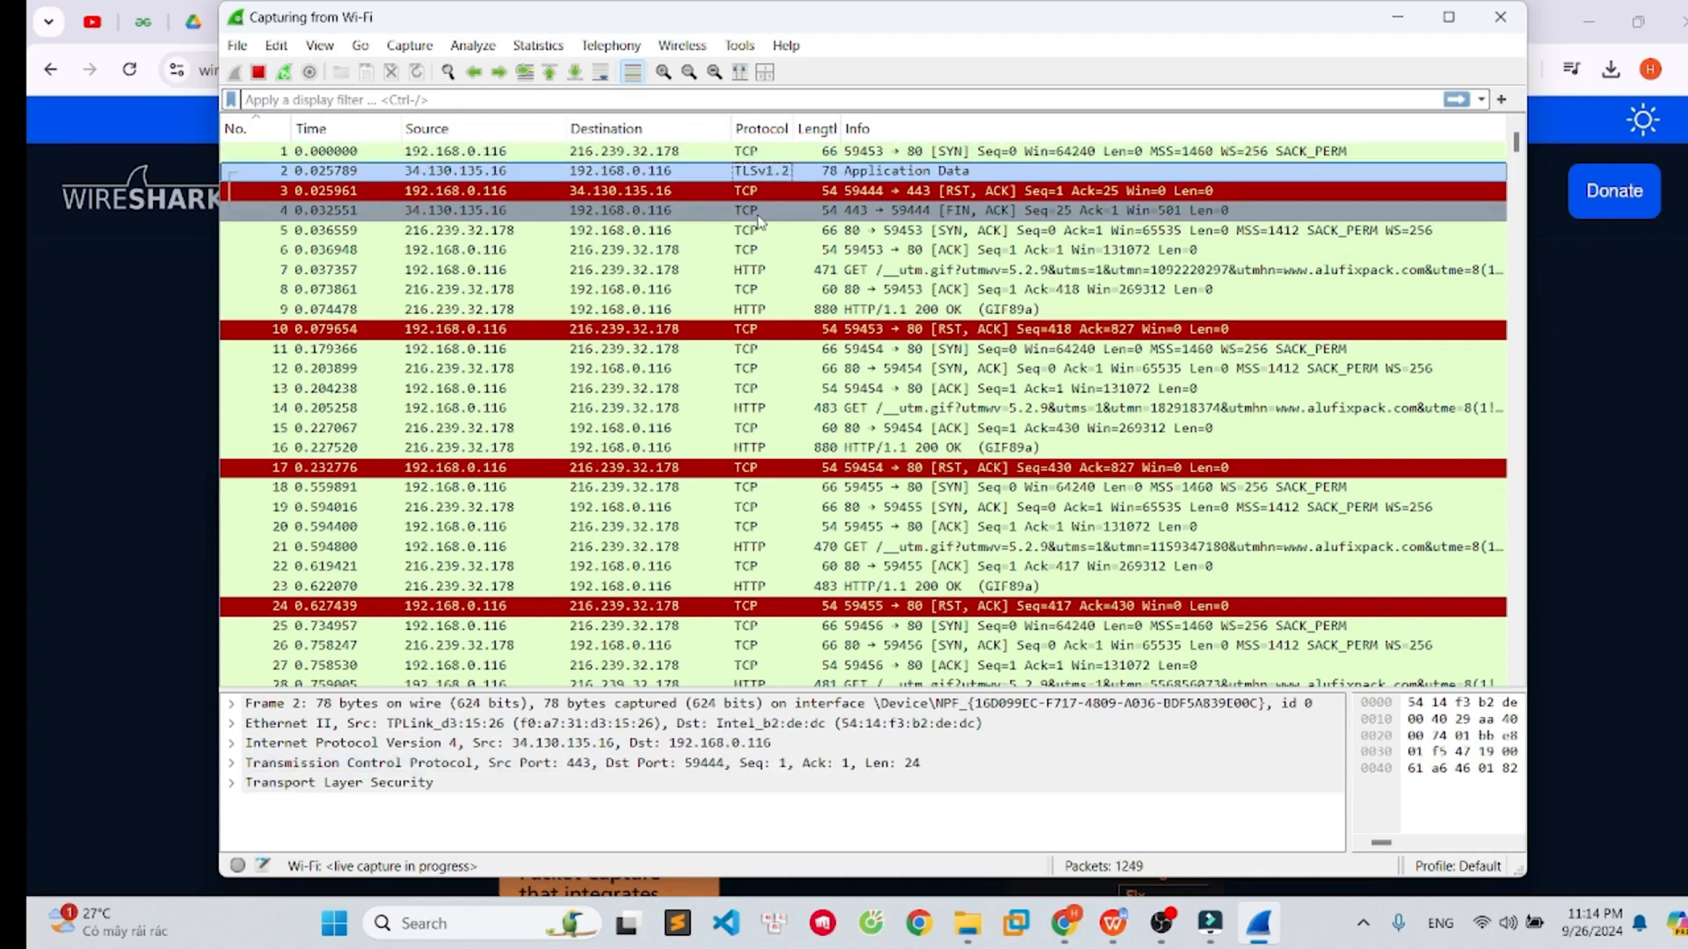
pyautogui.click(762, 271)
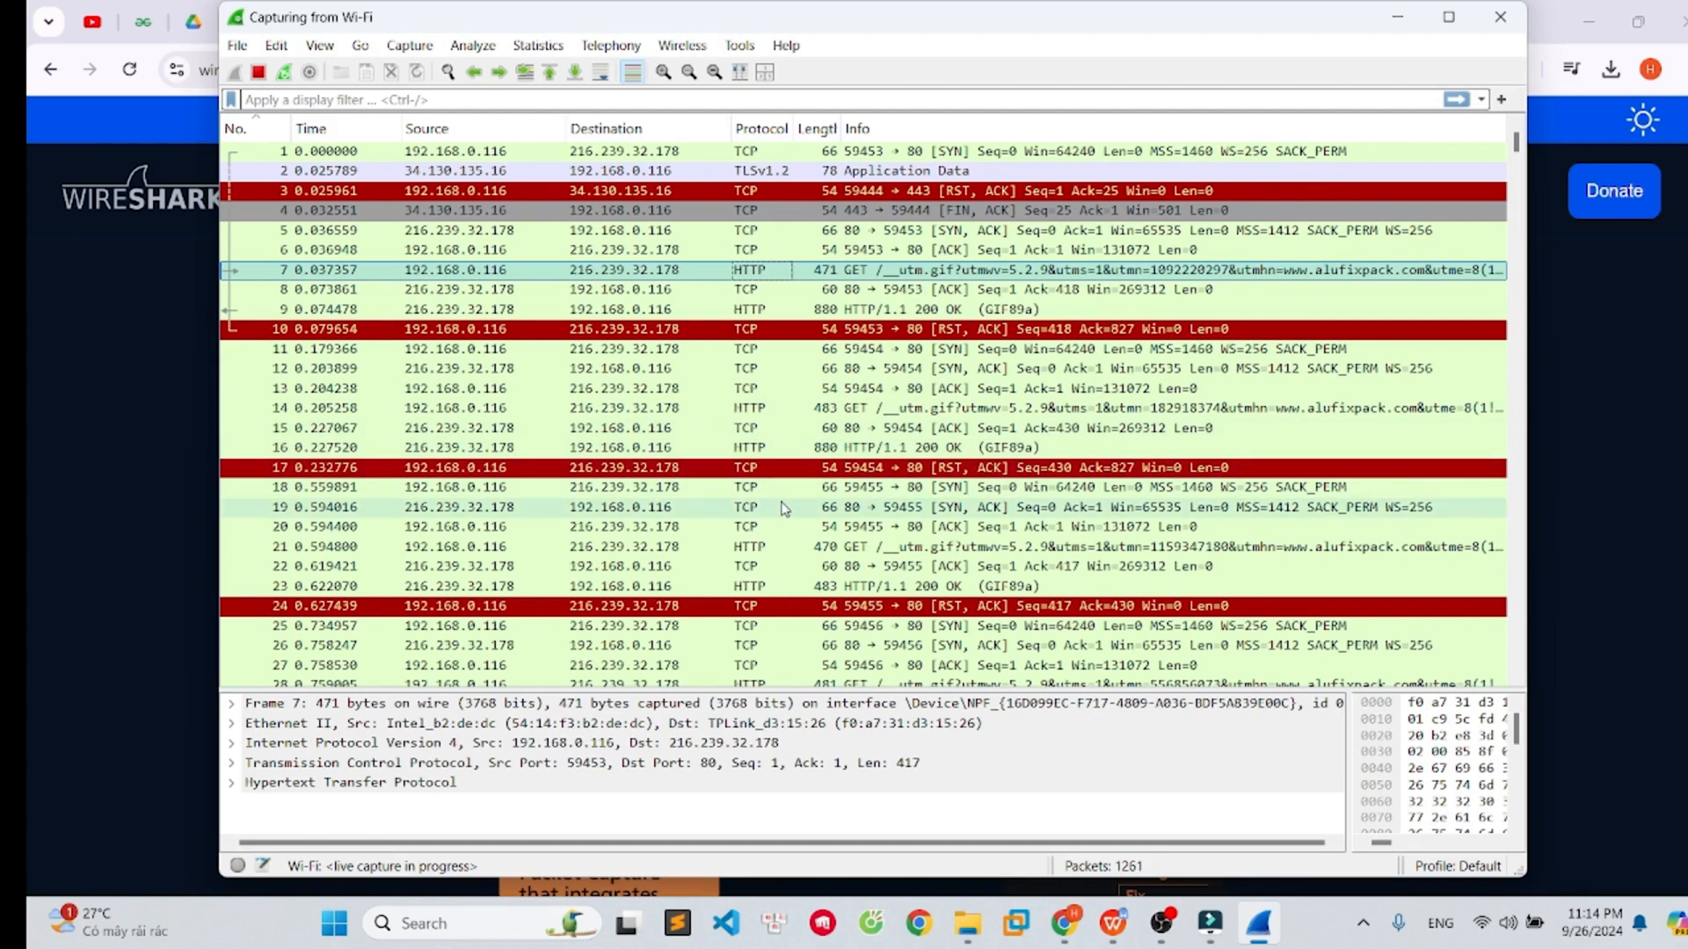
# - Scroll through the live packet list to examine the captured traffic
pyautogui.scroll(-4, 800, 545)
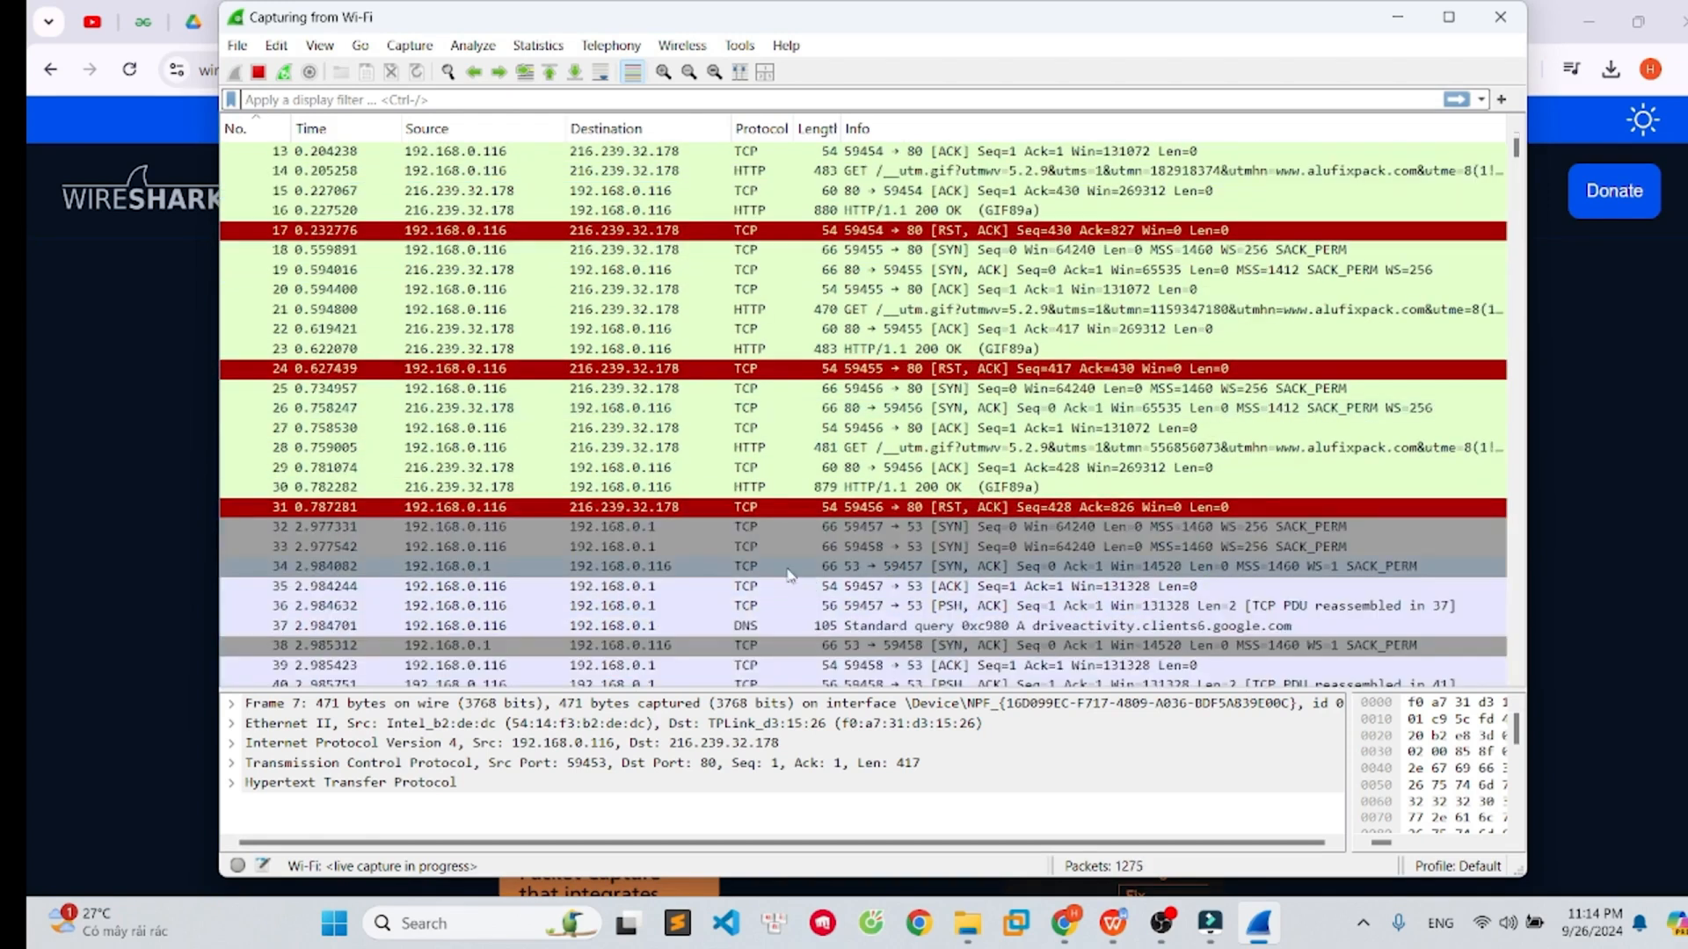
pyautogui.click(766, 620)
pyautogui.scroll(-3, 766, 619)
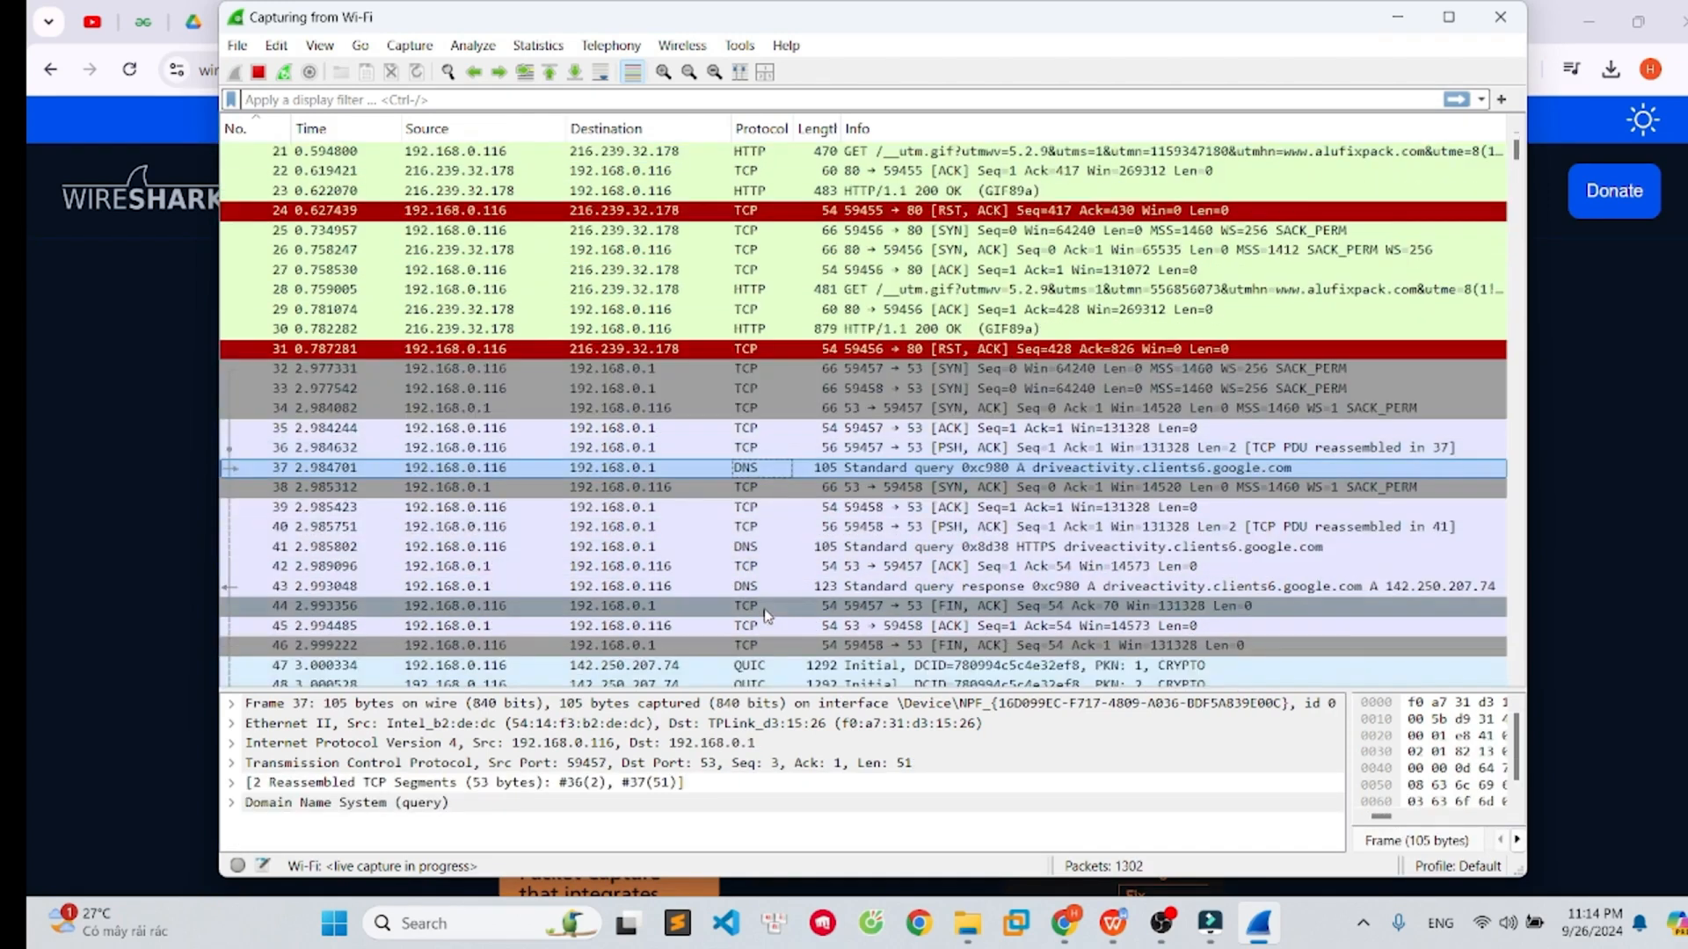
pyautogui.press('Up')
pyautogui.scroll(-3, 789, 611)
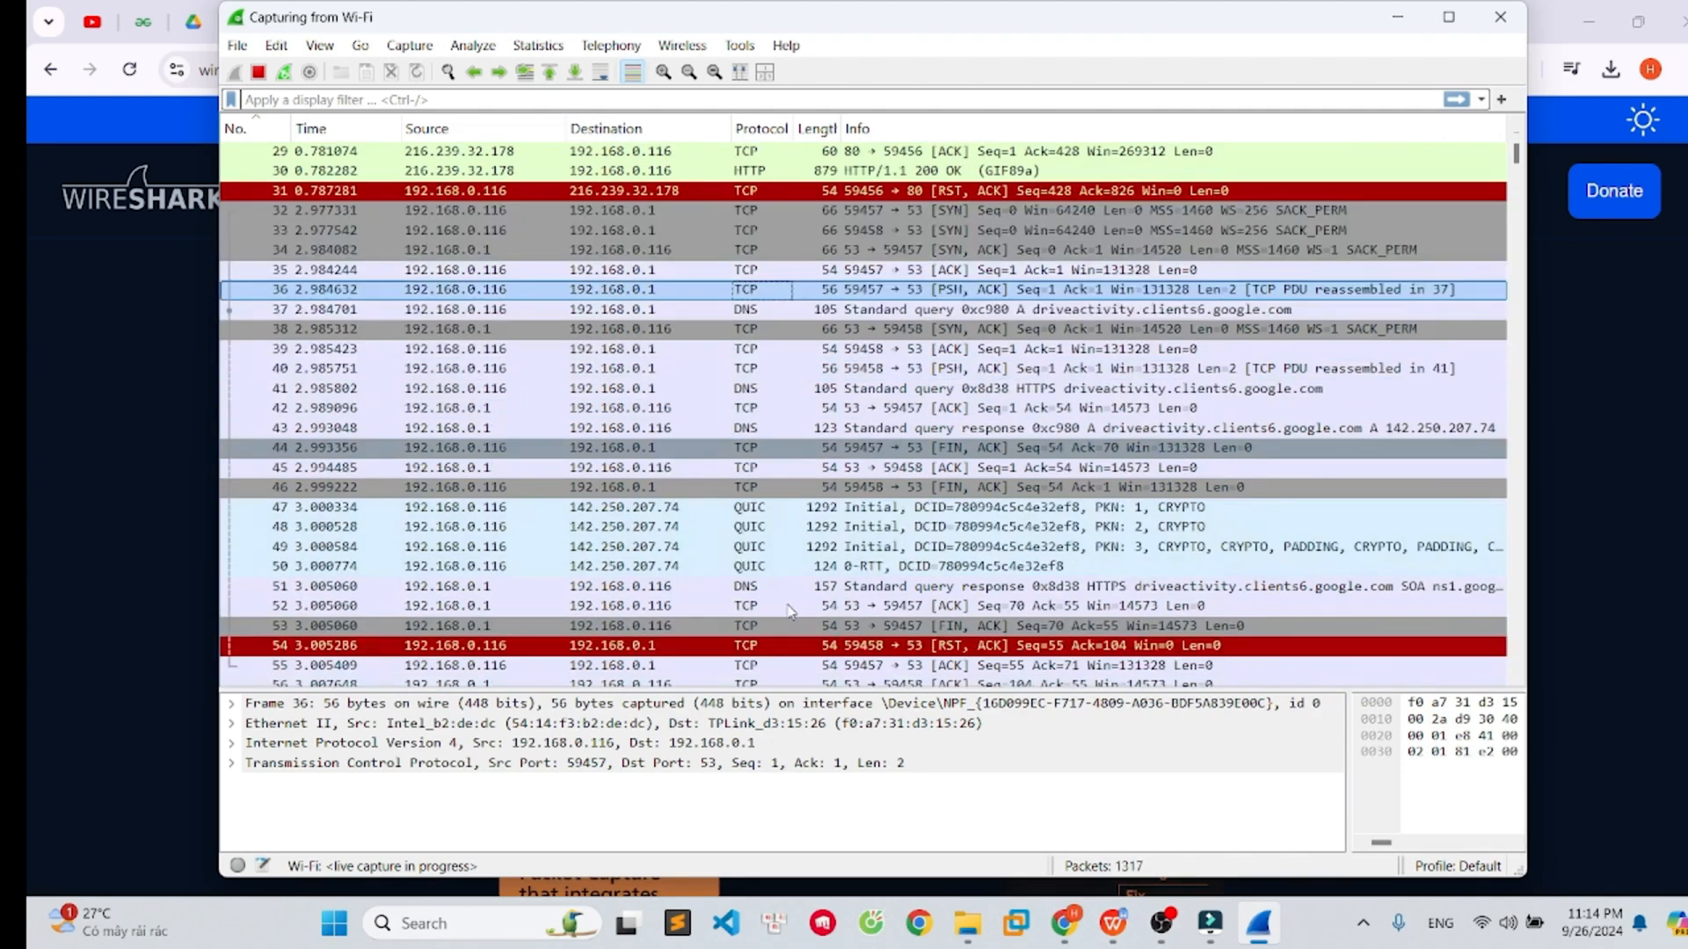
pyautogui.scroll(-3, 813, 589)
pyautogui.scroll(13, 817, 587)
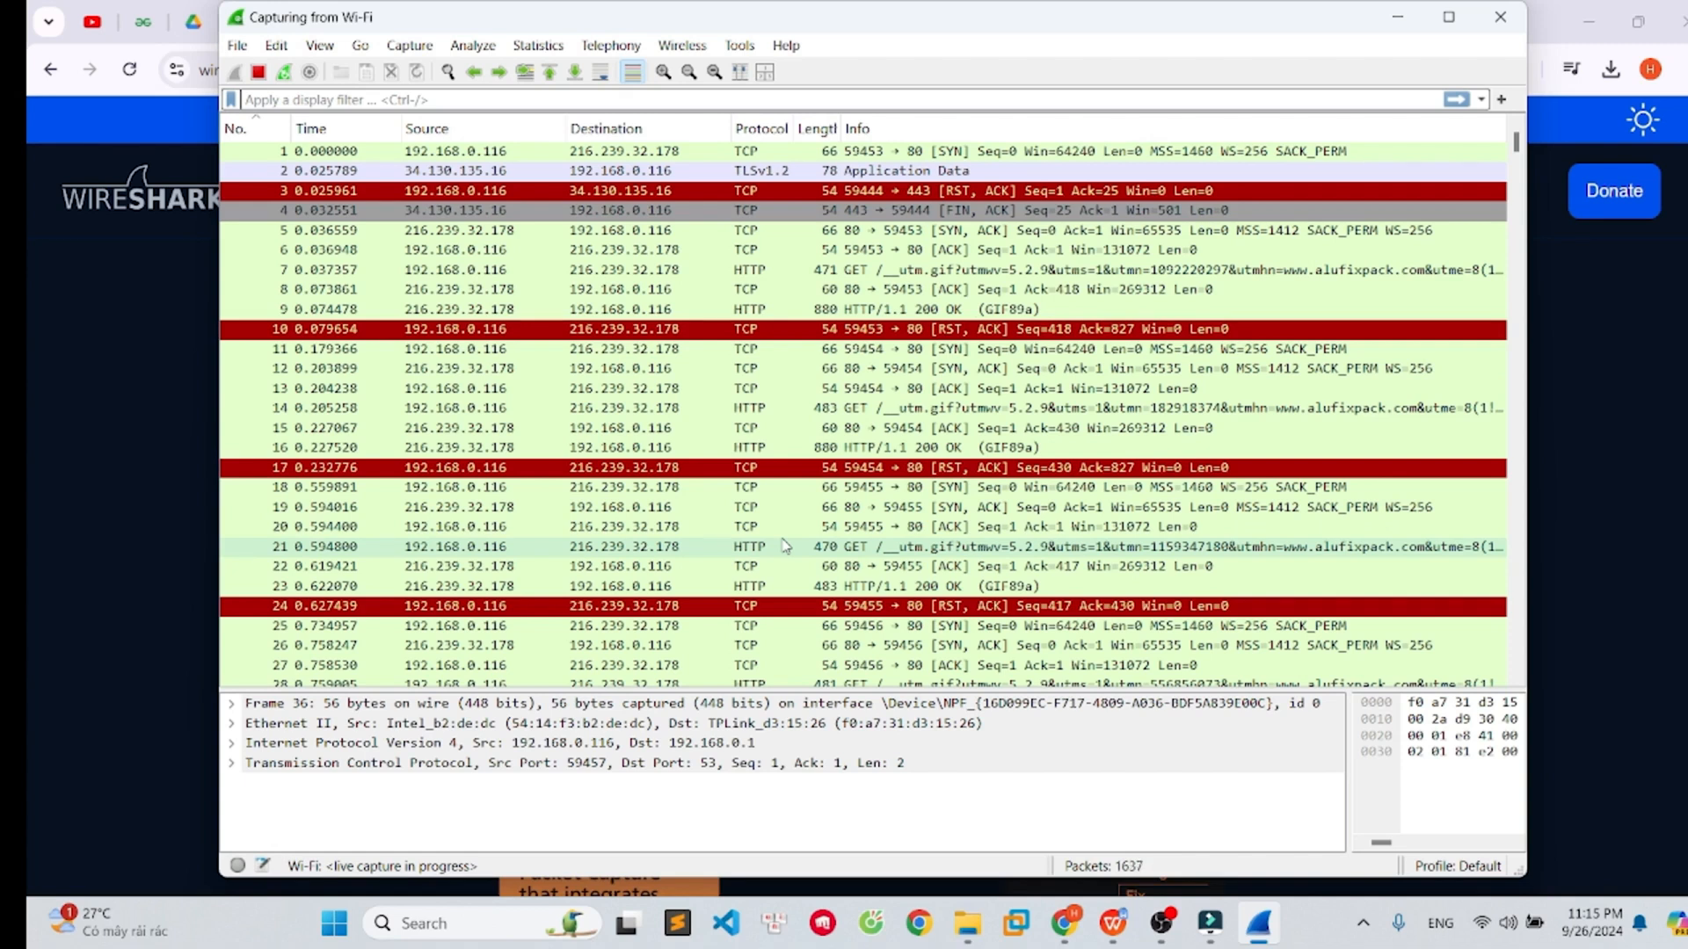
pyautogui.scroll(-4, 785, 546)
# - Open Command Prompt by searching cmd from the Start menu
pyautogui.click(335, 925)
pyautogui.click(335, 925)
pyautogui.click(335, 924)
pyautogui.write('cmd')
pyautogui.press('Return')
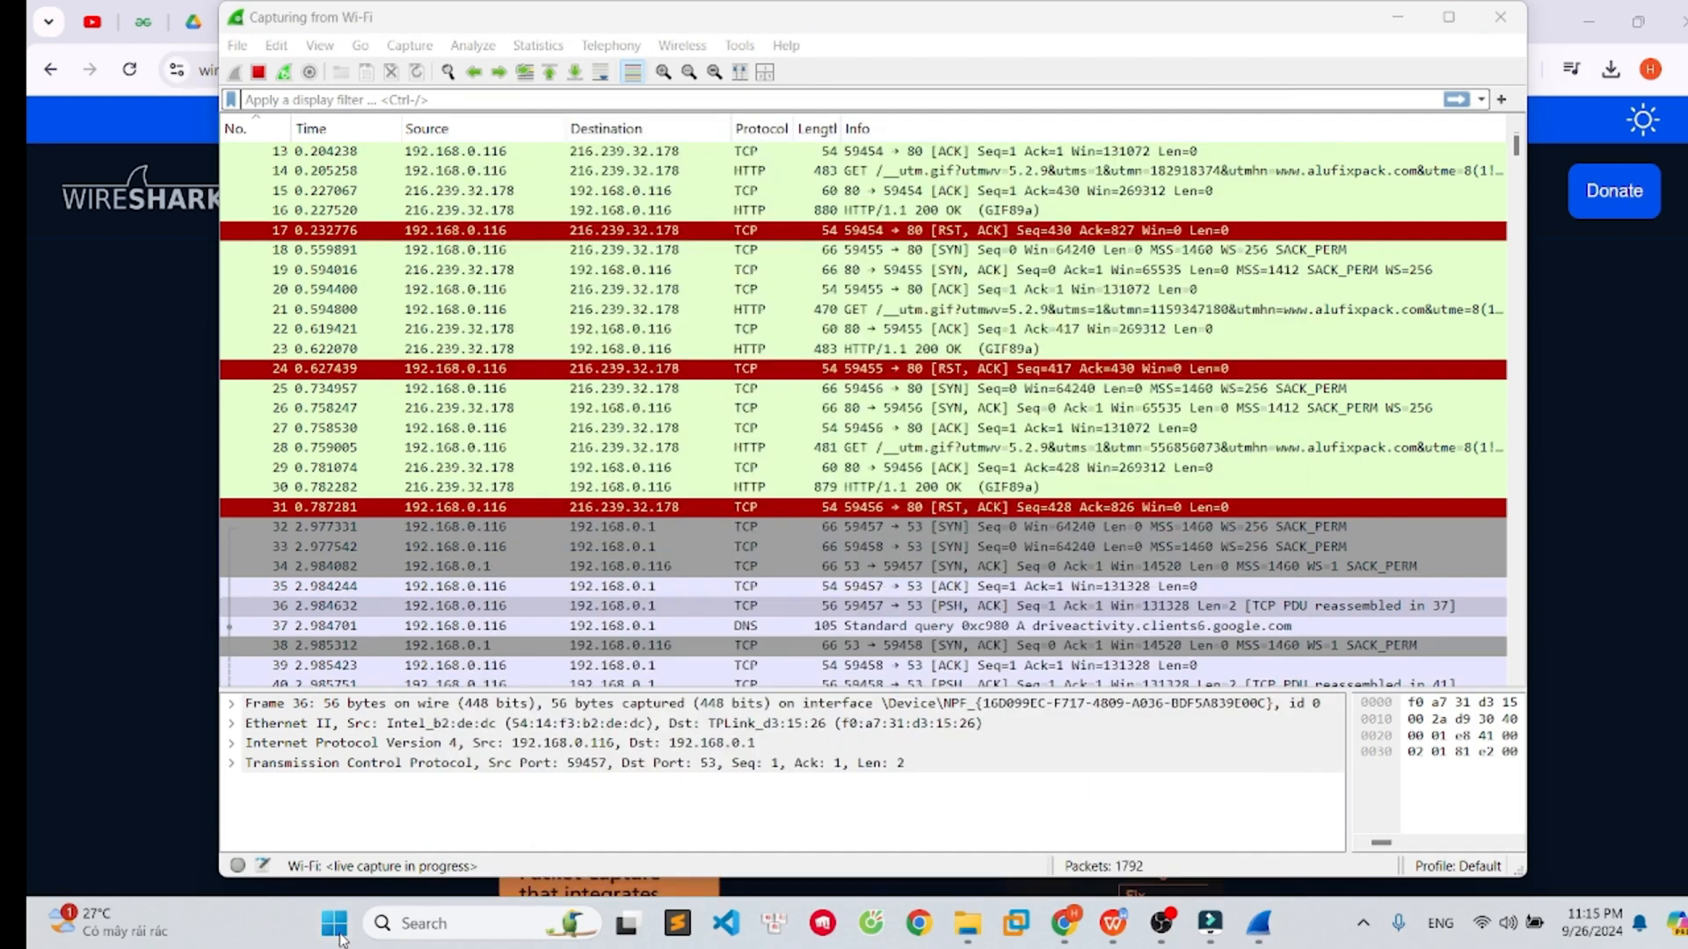
# - Run ping 8.8.8.8 to generate network traffic
pyautogui.write('ping 8.8.8.8')
pyautogui.press('Return')
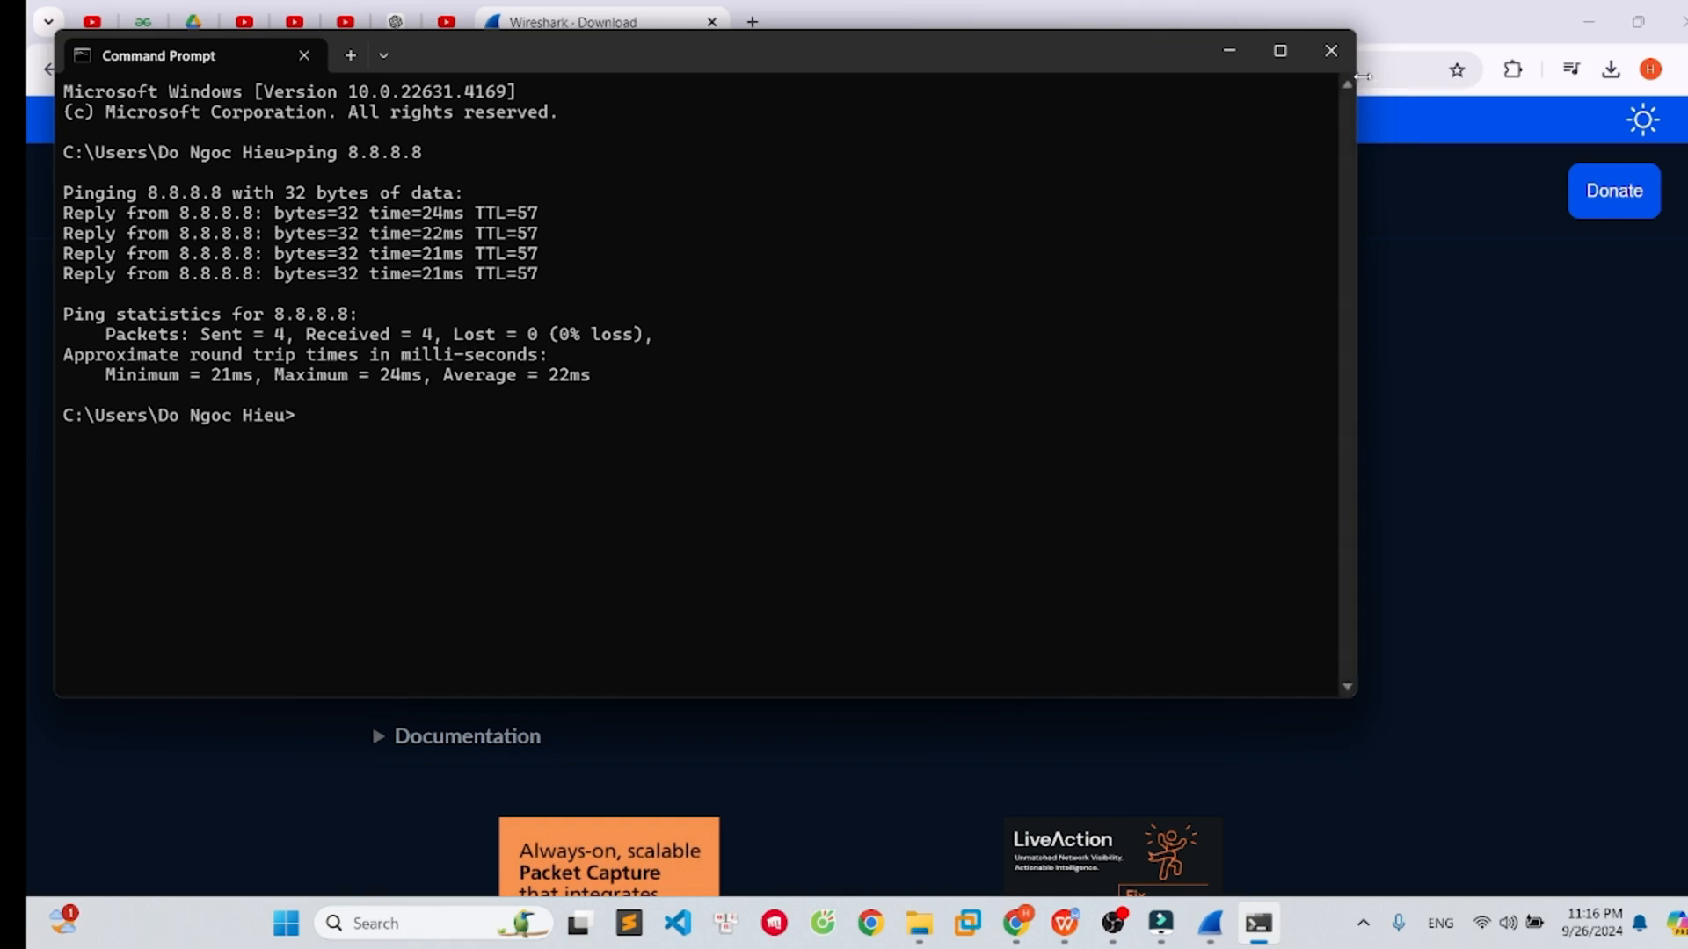
# - Close Command Prompt and switch back to the Wireshark capture to scroll through the new packets
pyautogui.click(1331, 50)
pyautogui.click(1259, 923)
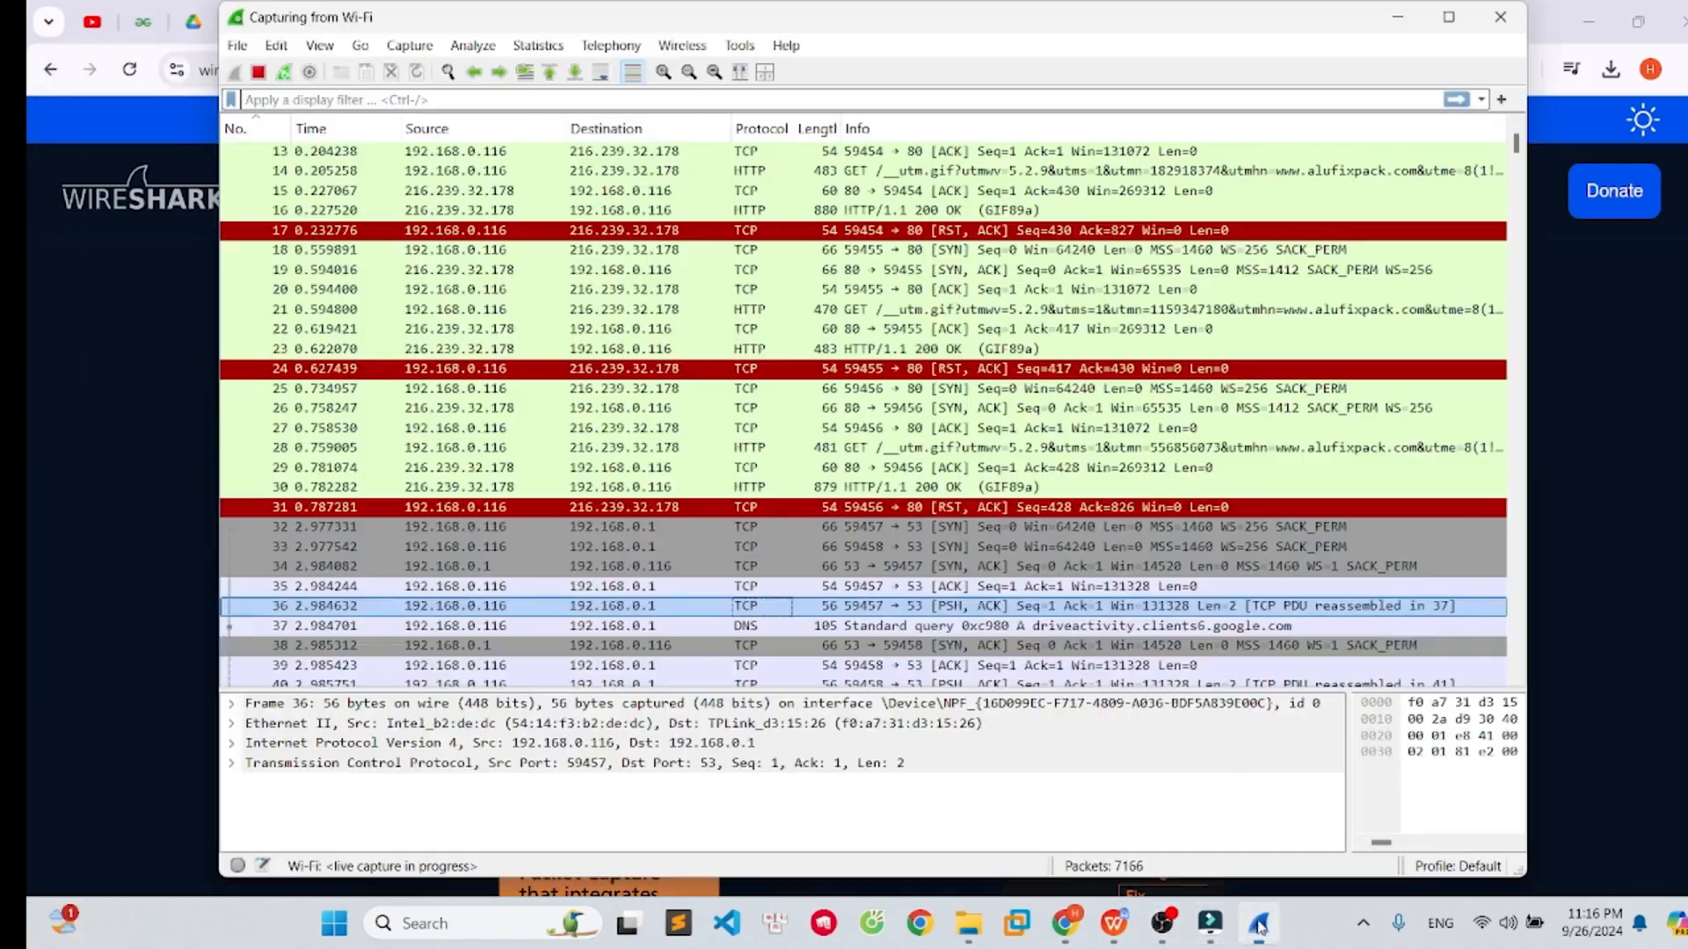
pyautogui.scroll(-6, 1026, 615)
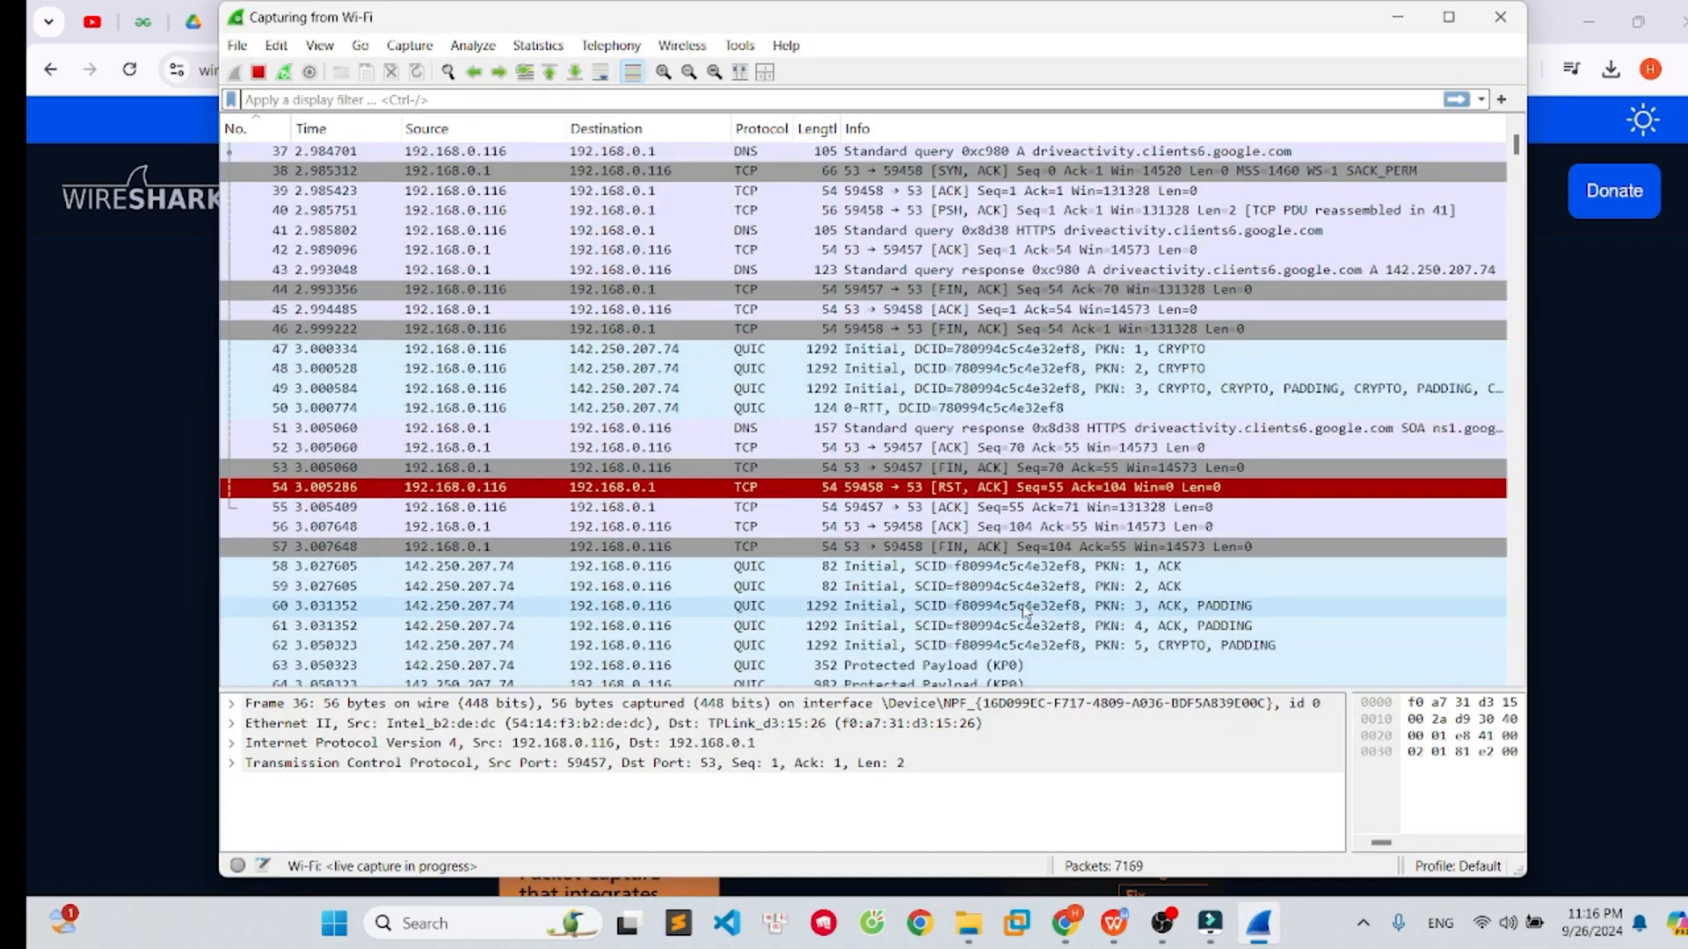
# - Scroll back to the top of the packet list to review the earliest captured packets
pyautogui.scroll(-2, 967, 596)
pyautogui.click(945, 580)
pyautogui.scroll(8, 945, 577)
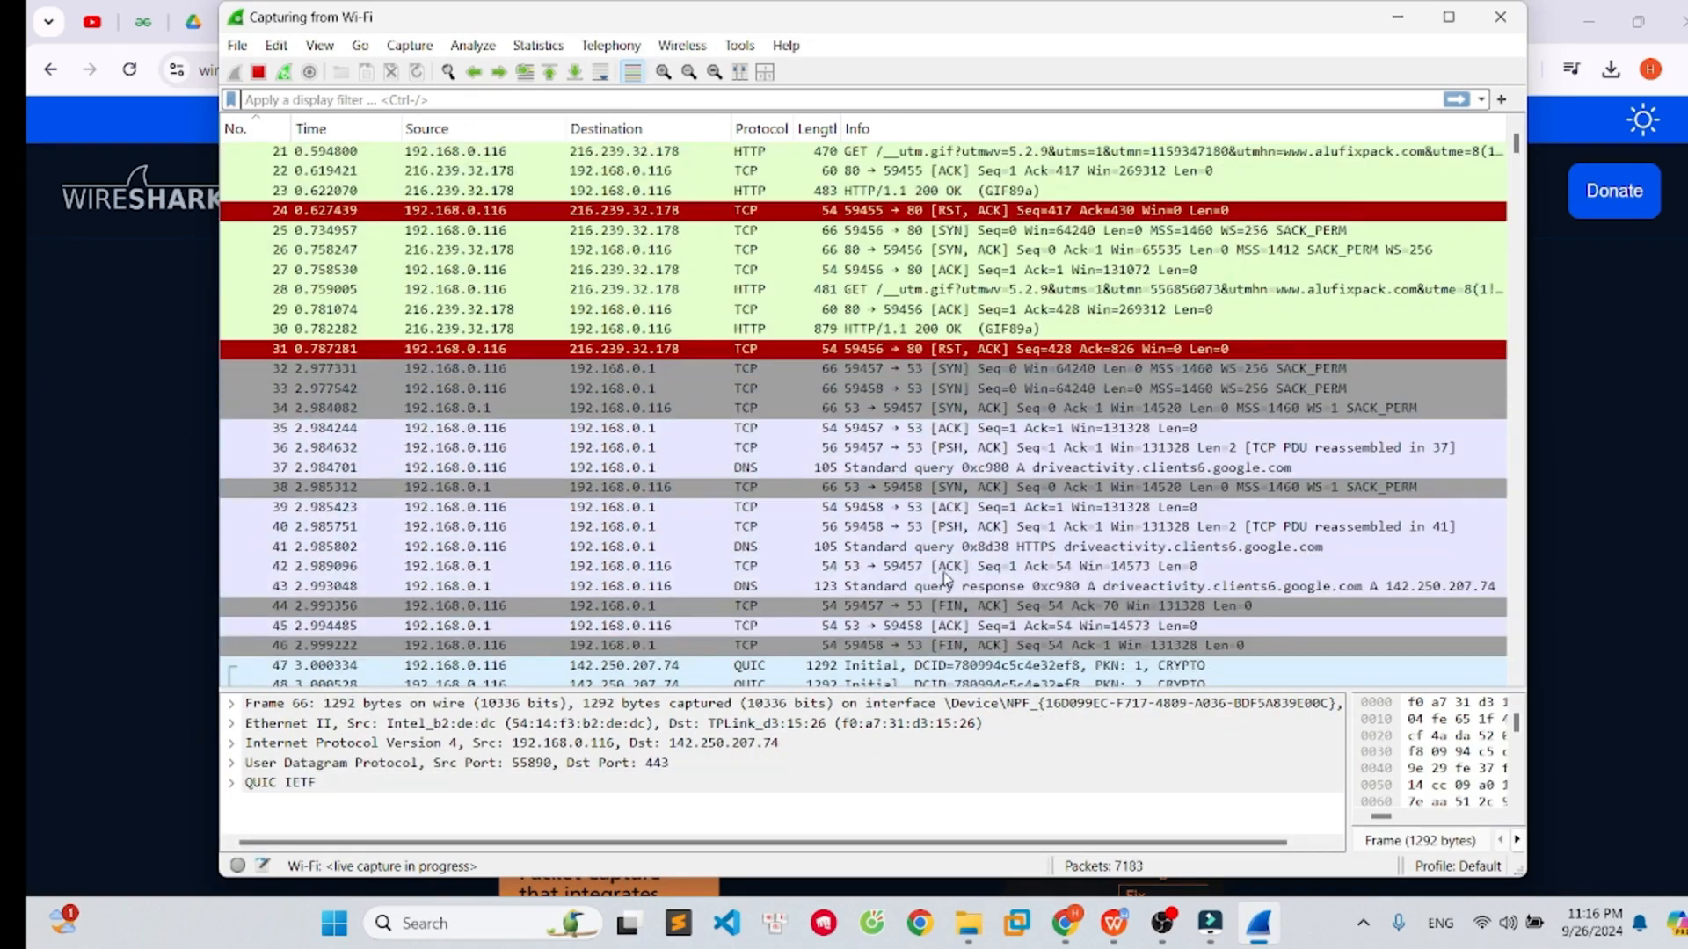
pyautogui.scroll(7, 945, 578)
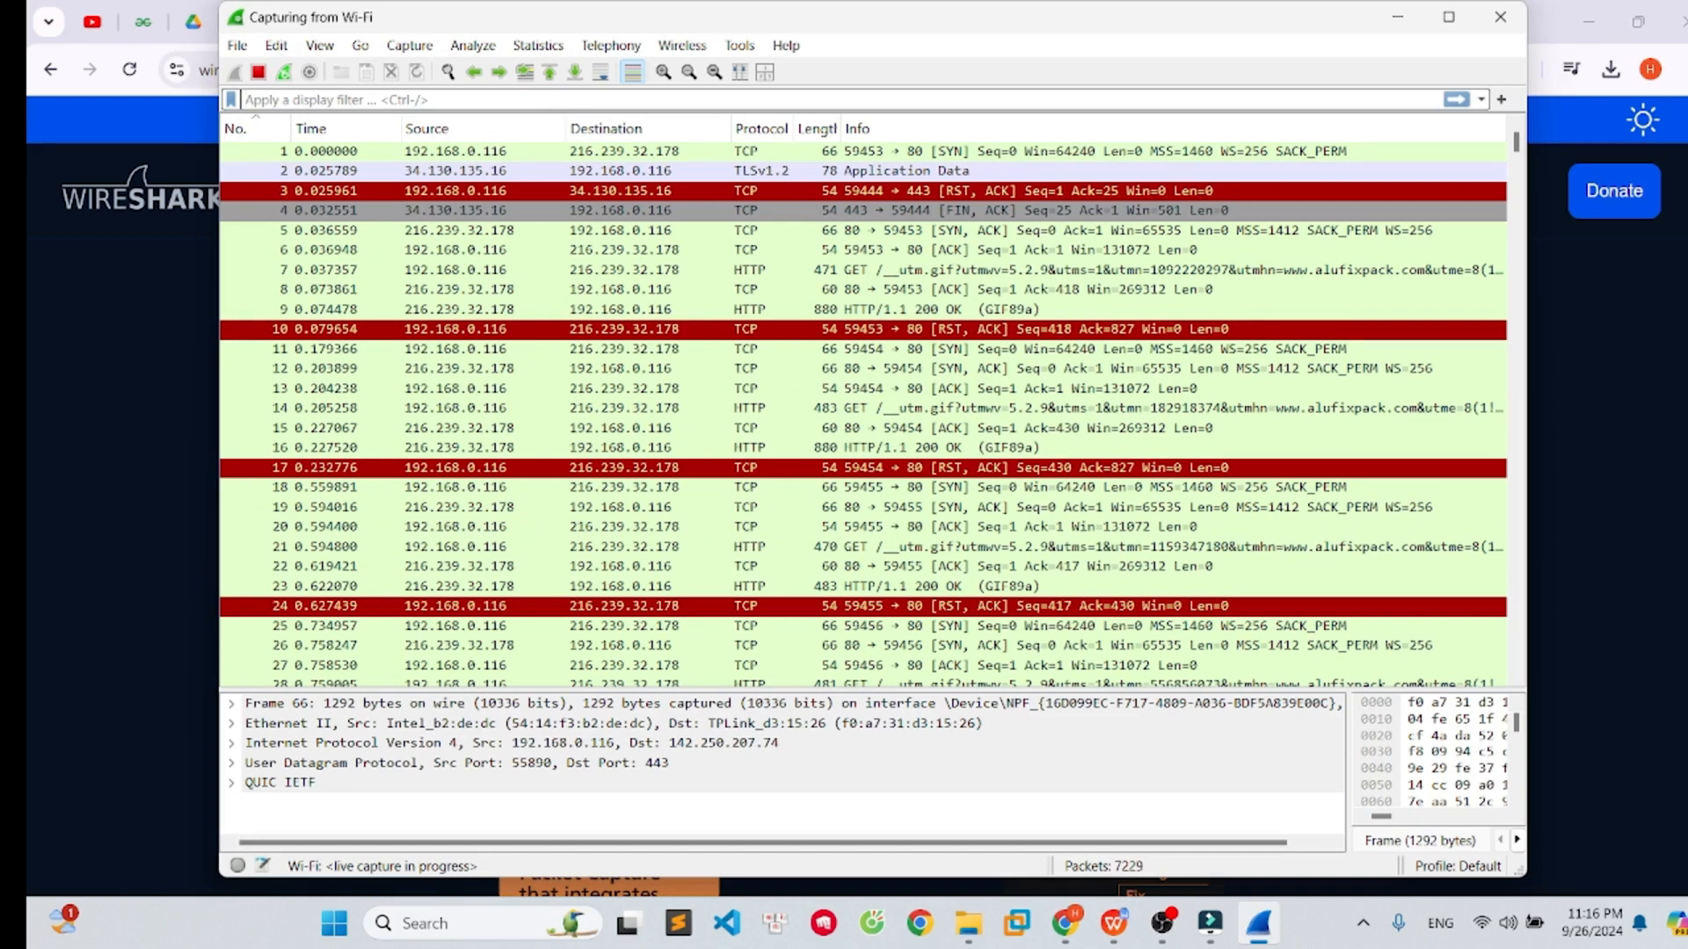
pyautogui.hotkey('alt', 'Tab')
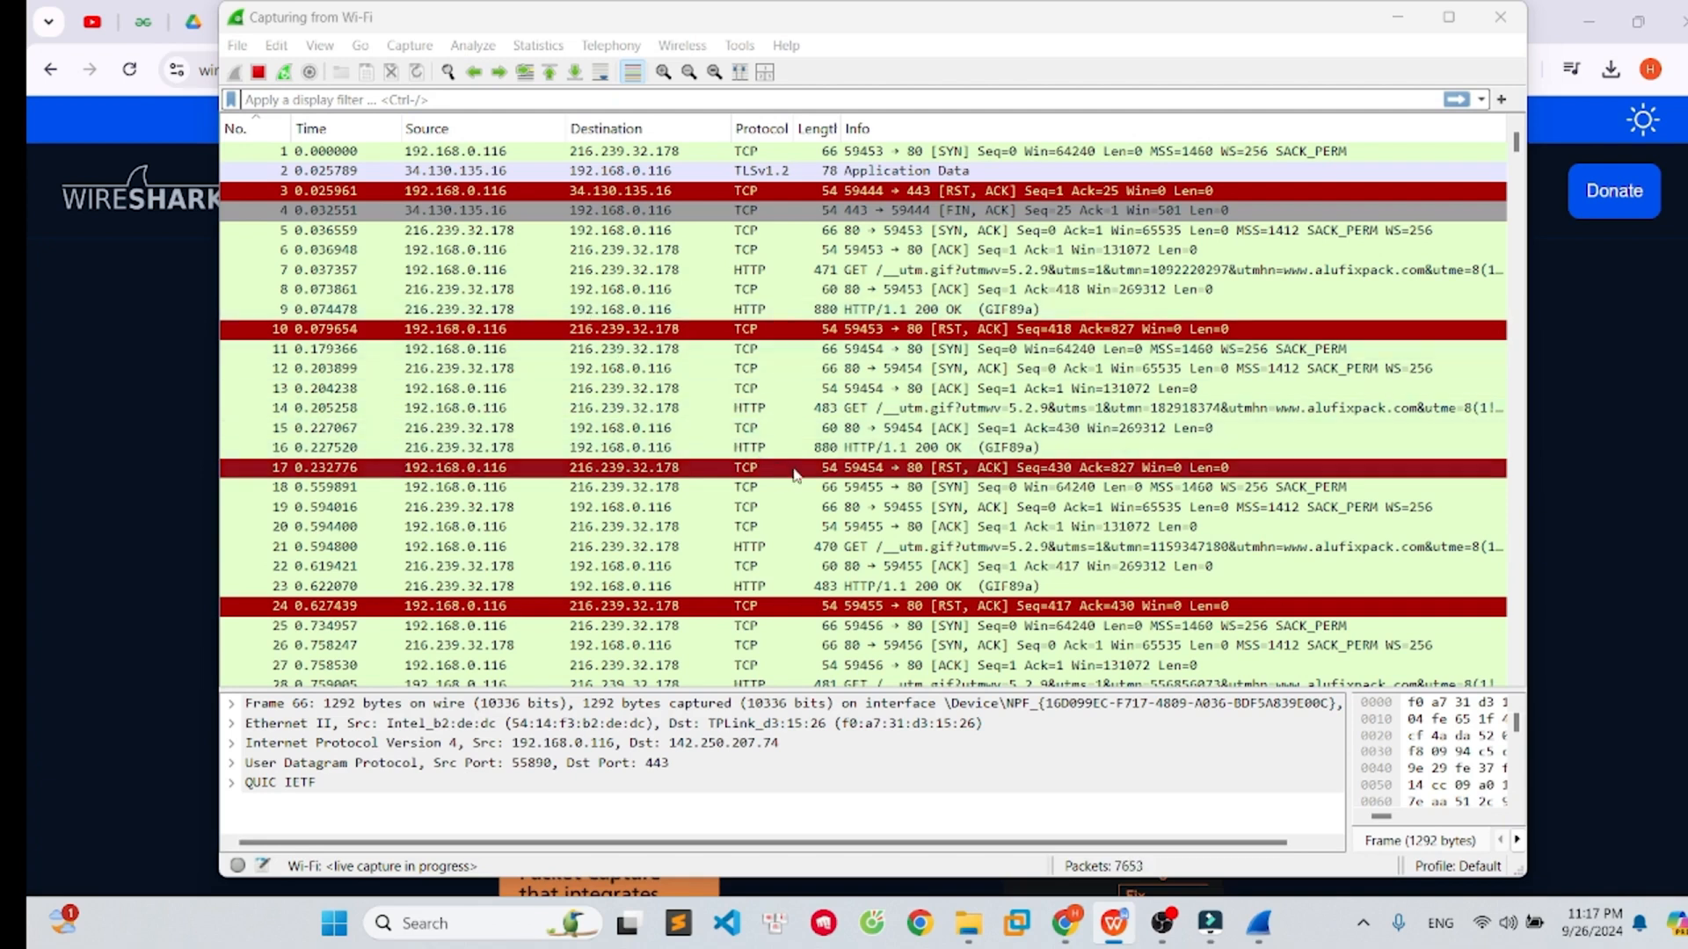
pyautogui.scroll(-5, 795, 475)
pyautogui.scroll(5, 461, 156)
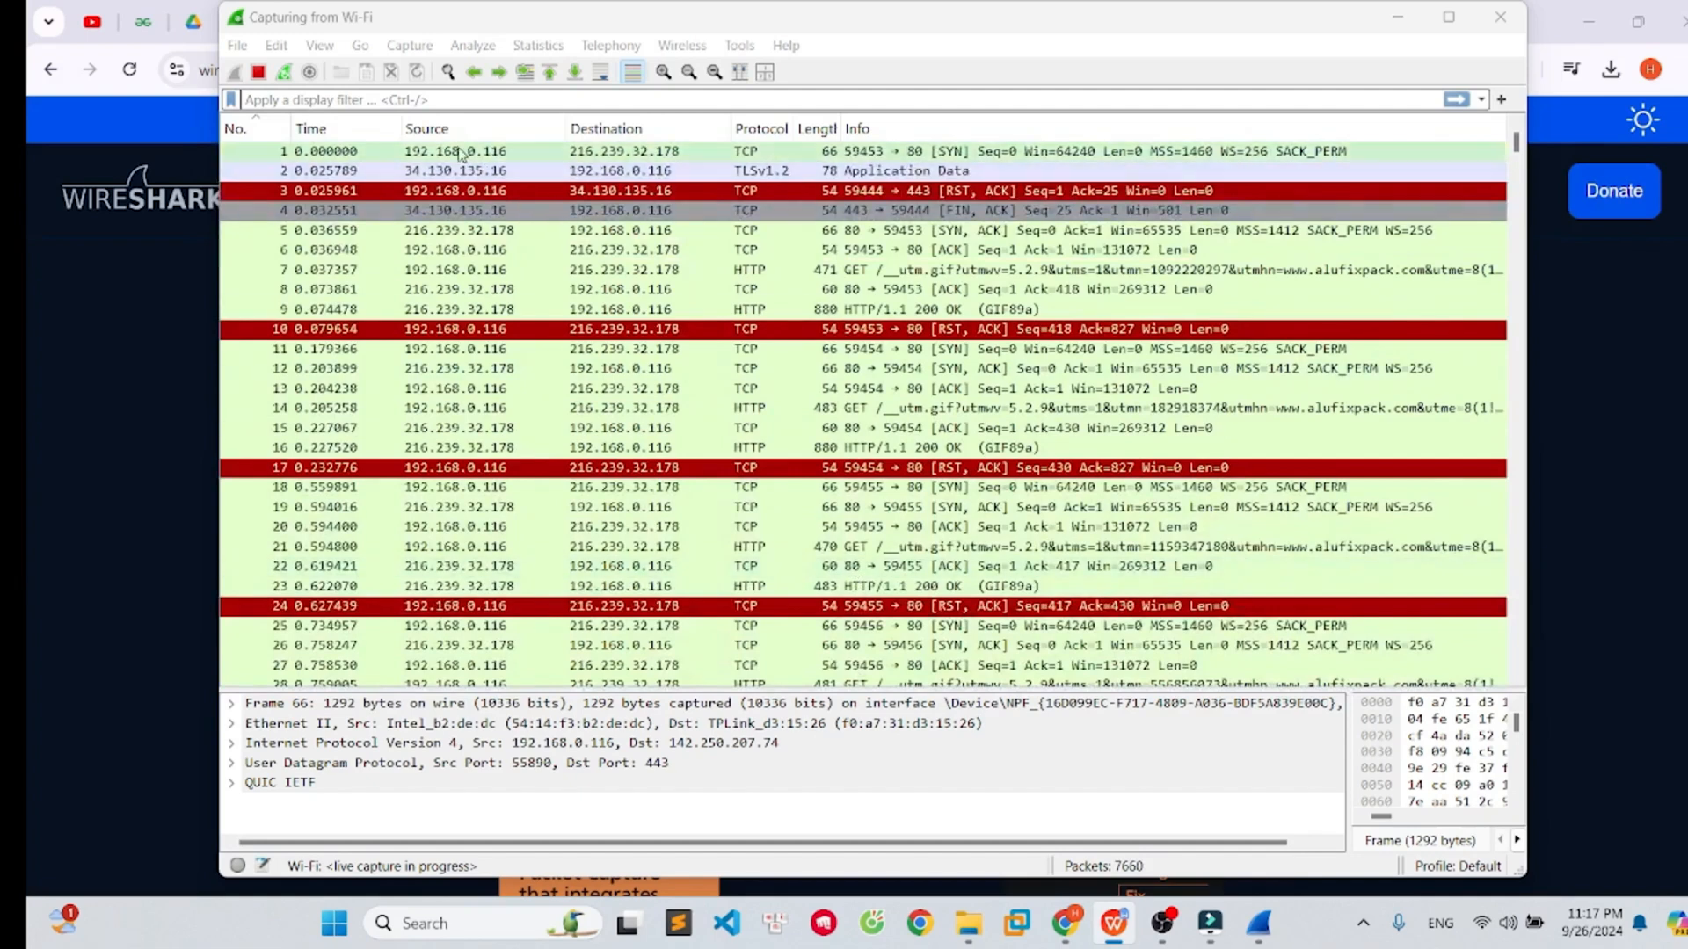
pyautogui.click(446, 99)
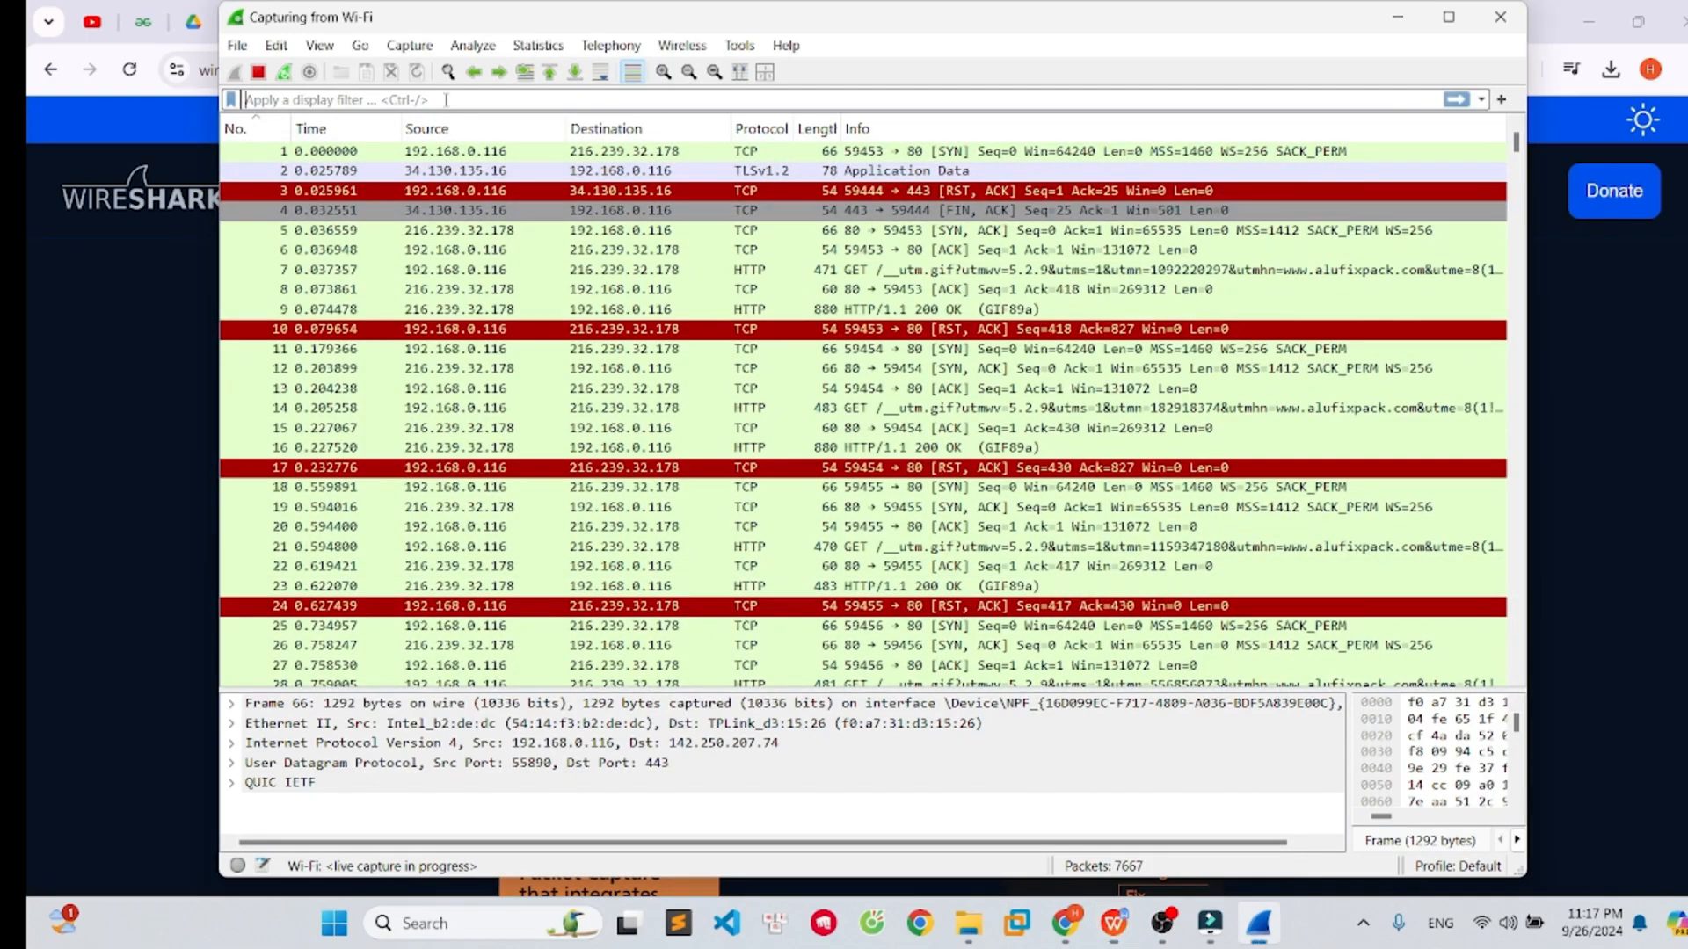
pyautogui.write('host')
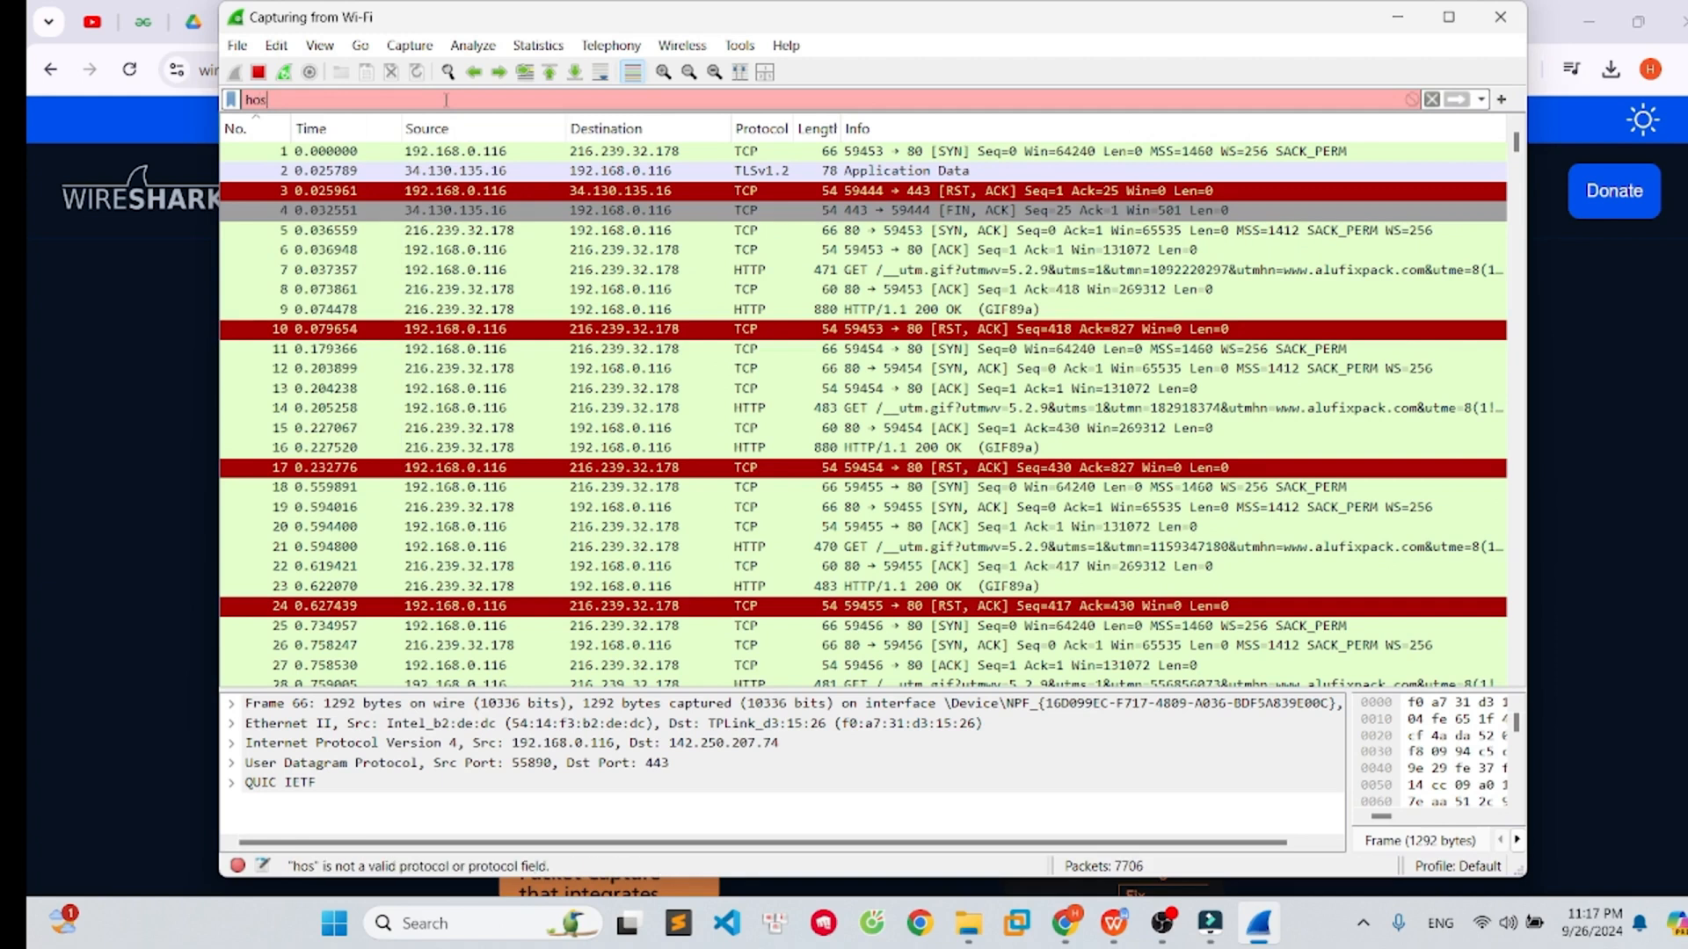
pyautogui.press('BackSpace')
pyautogui.press('BackSpace')
pyautogui.press('BackSpace')
pyautogui.press('BackSpace')
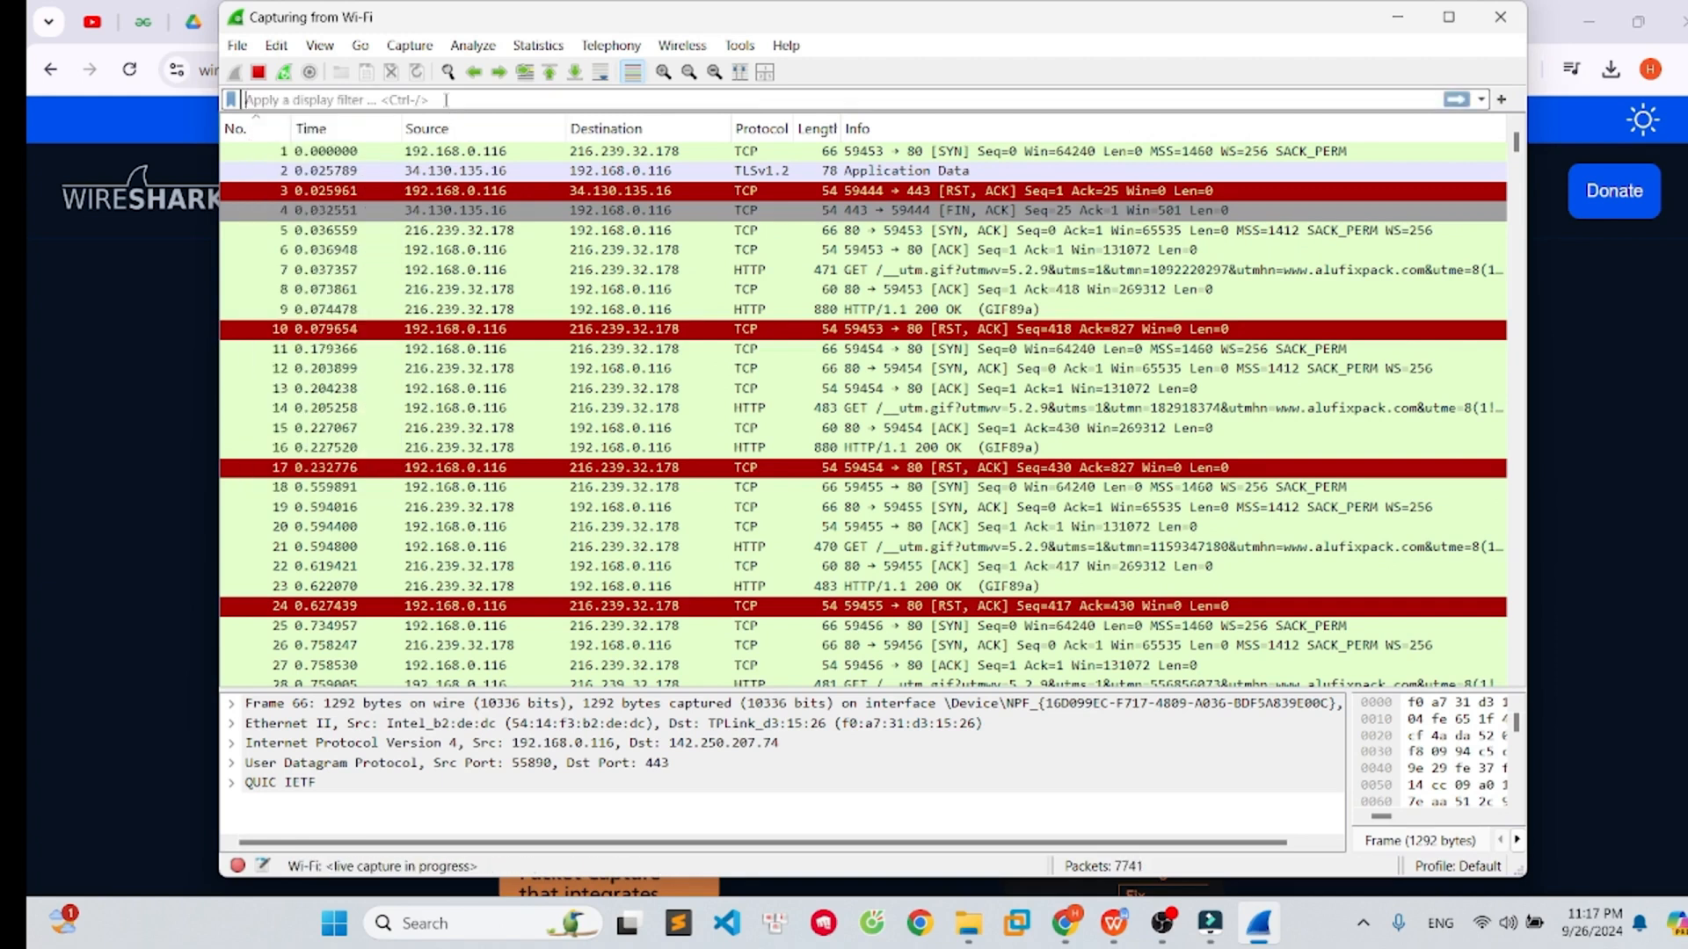
# - Apply the display filter ip.addr == 8.8.8.8 to the packet list
pyautogui.write('ip')
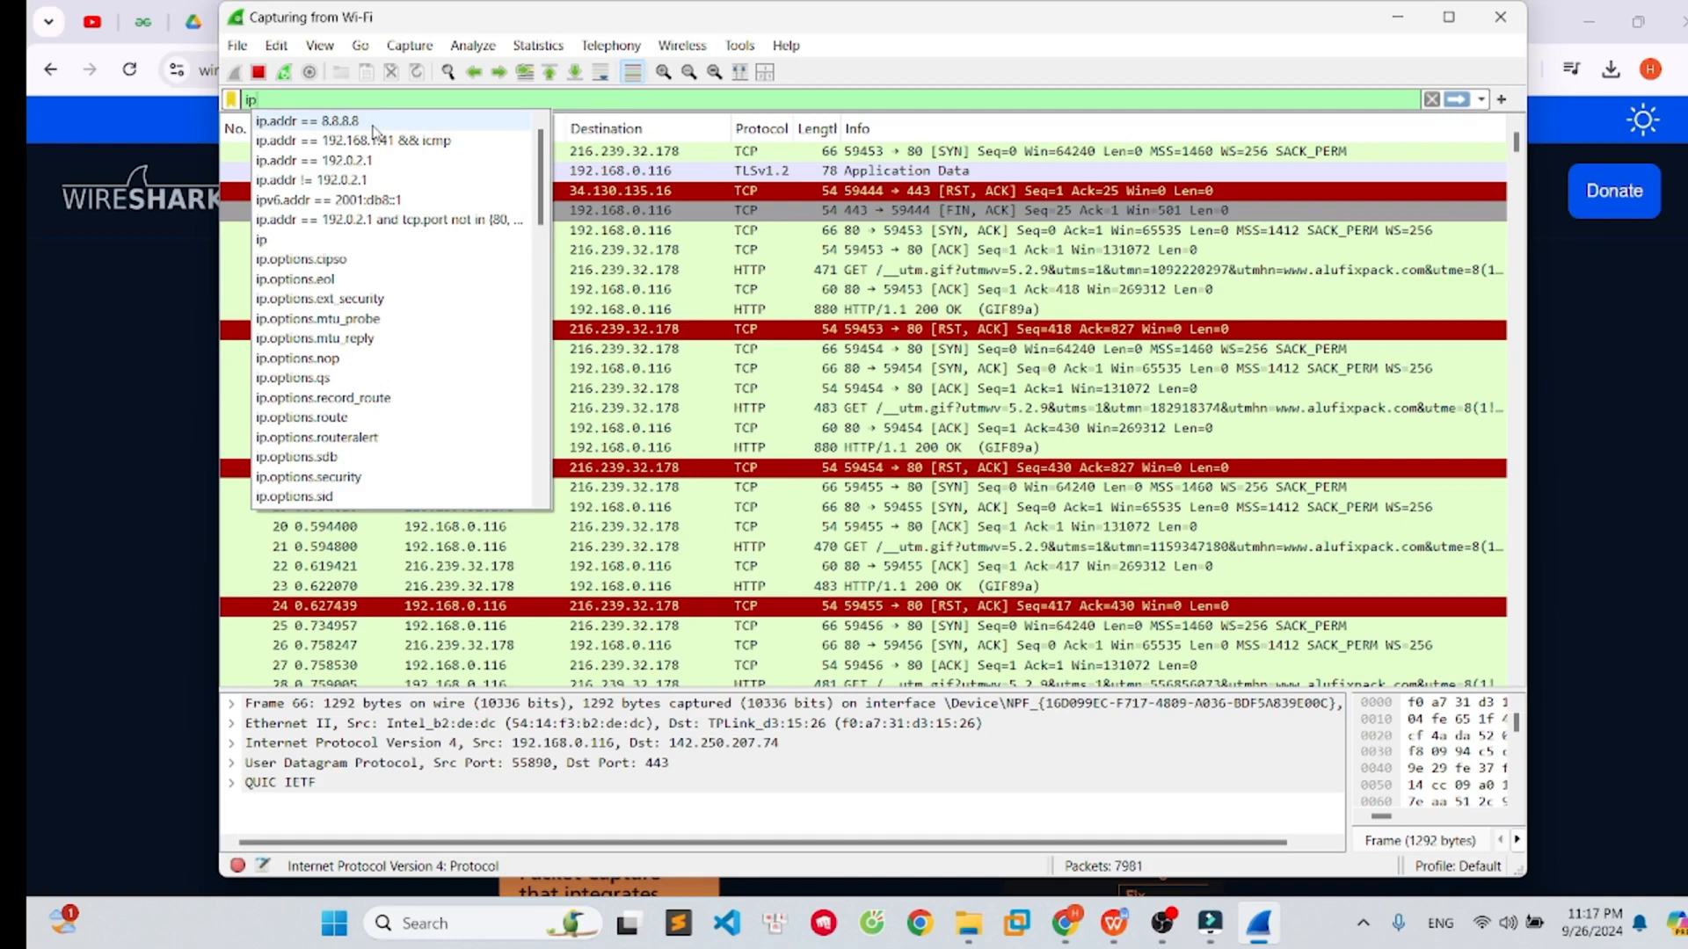
pyautogui.click(373, 124)
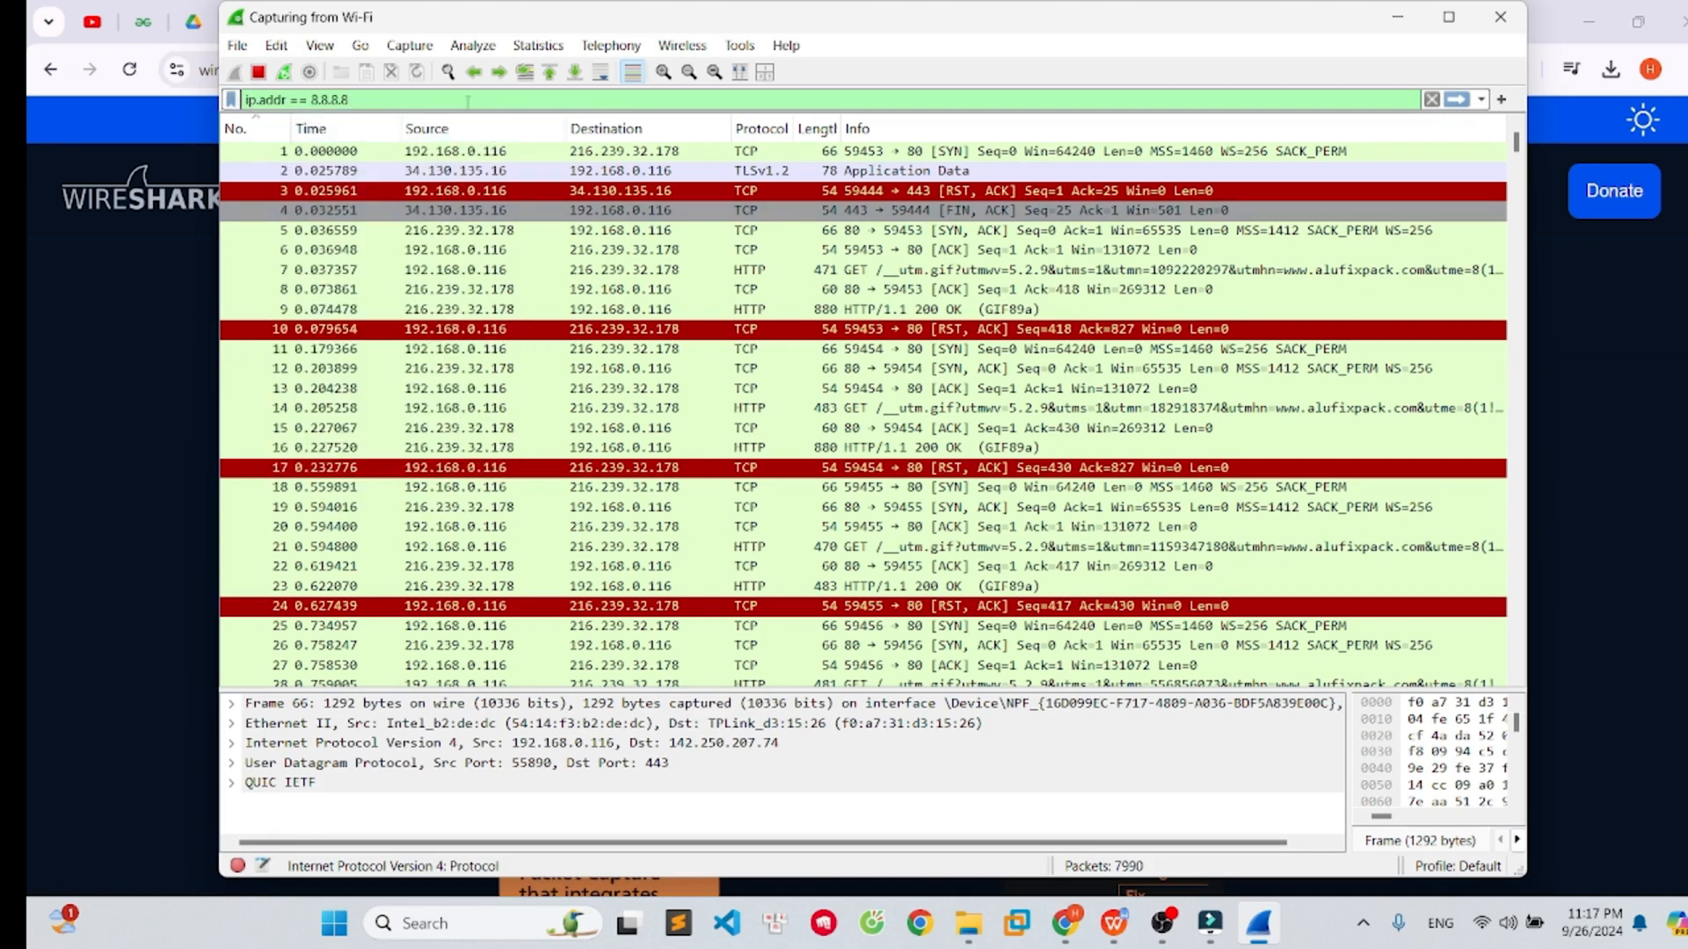
pyautogui.press('Return')
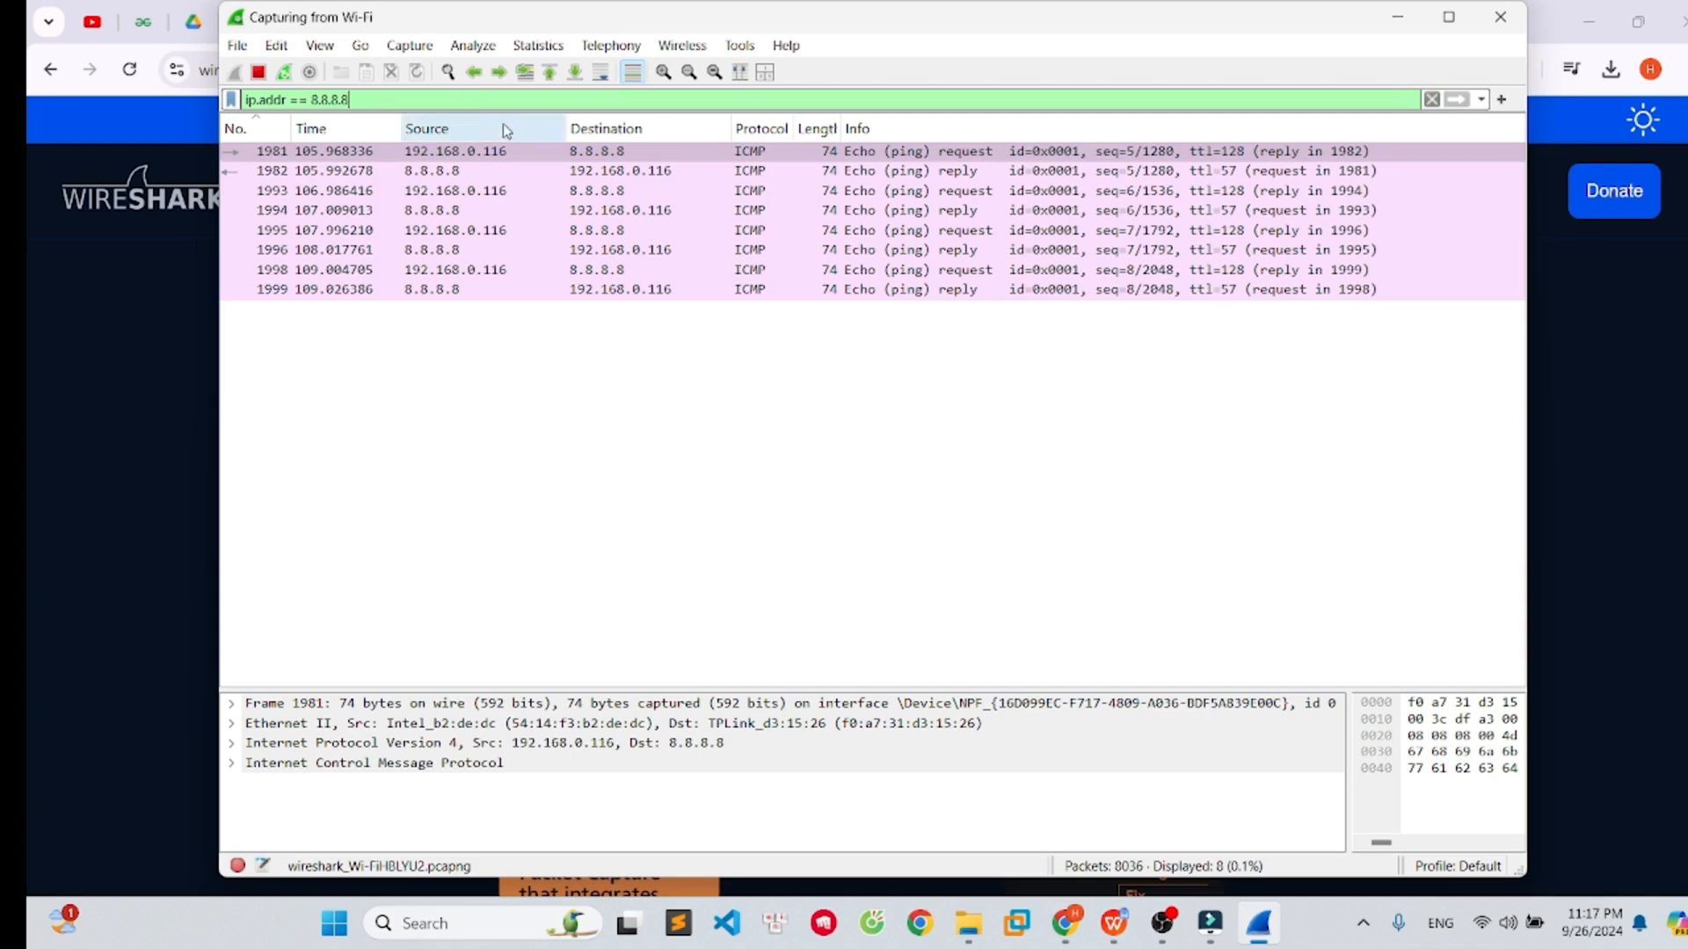
# - Select the filtered ICMP echo request and reply packets one by one to inspect their details
pyautogui.click(585, 171)
pyautogui.press('Down')
pyautogui.press('Down')
pyautogui.press('Down')
pyautogui.press('Down')
pyautogui.press('Down')
pyautogui.press('Down')
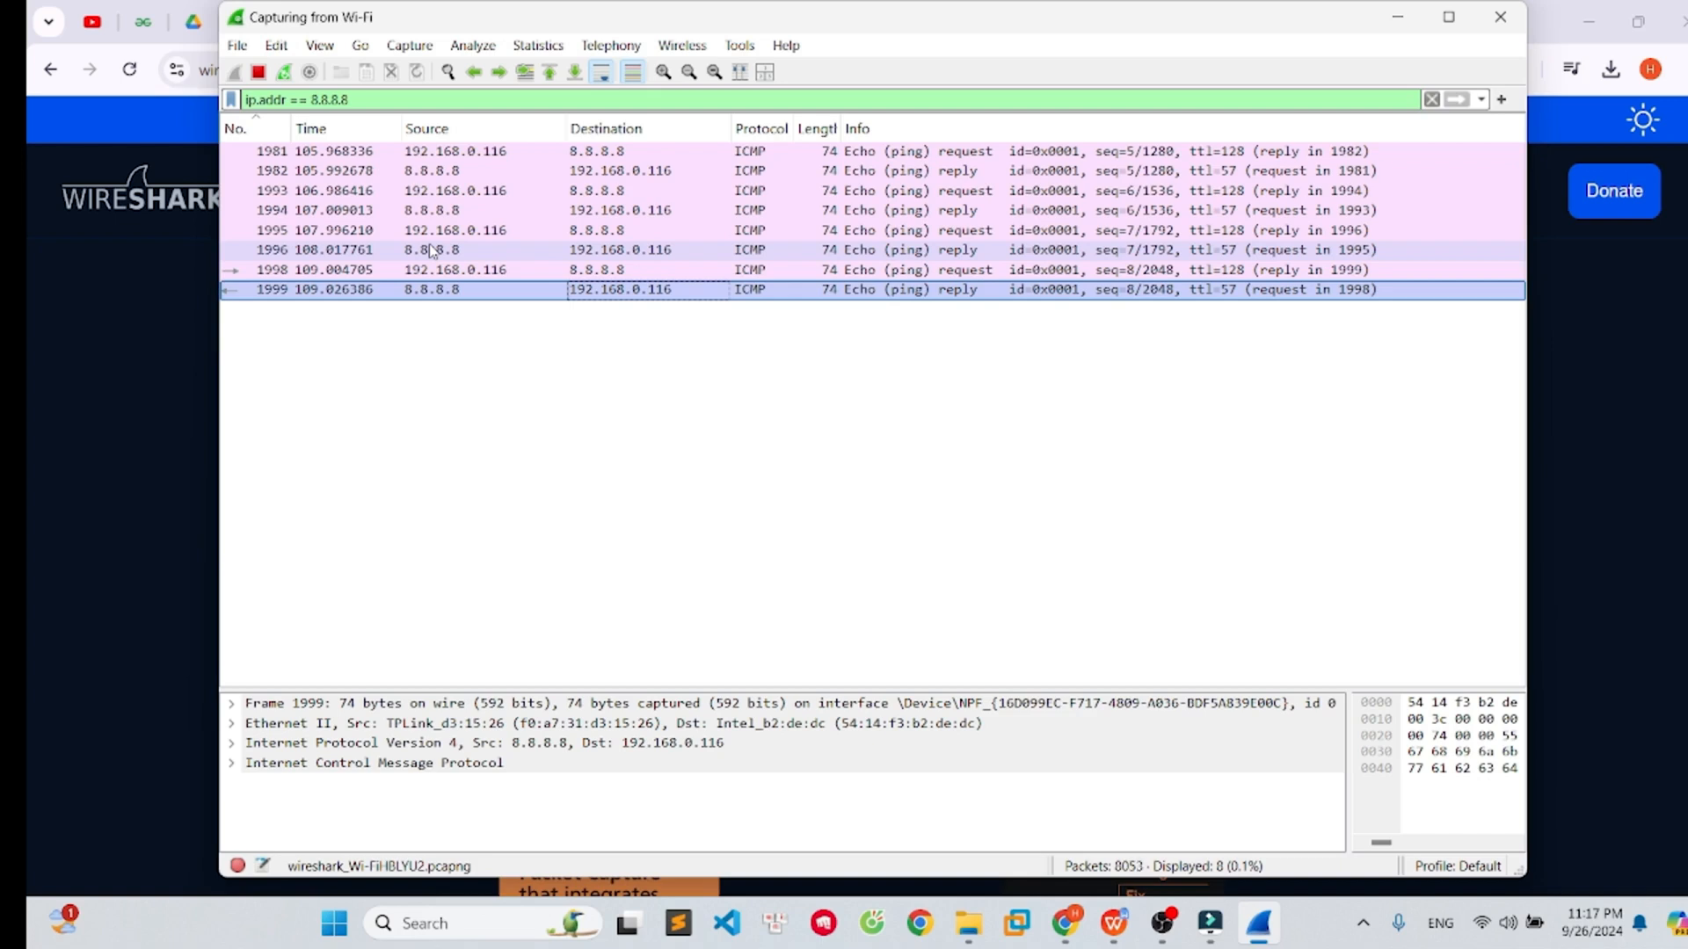
pyautogui.click(482, 171)
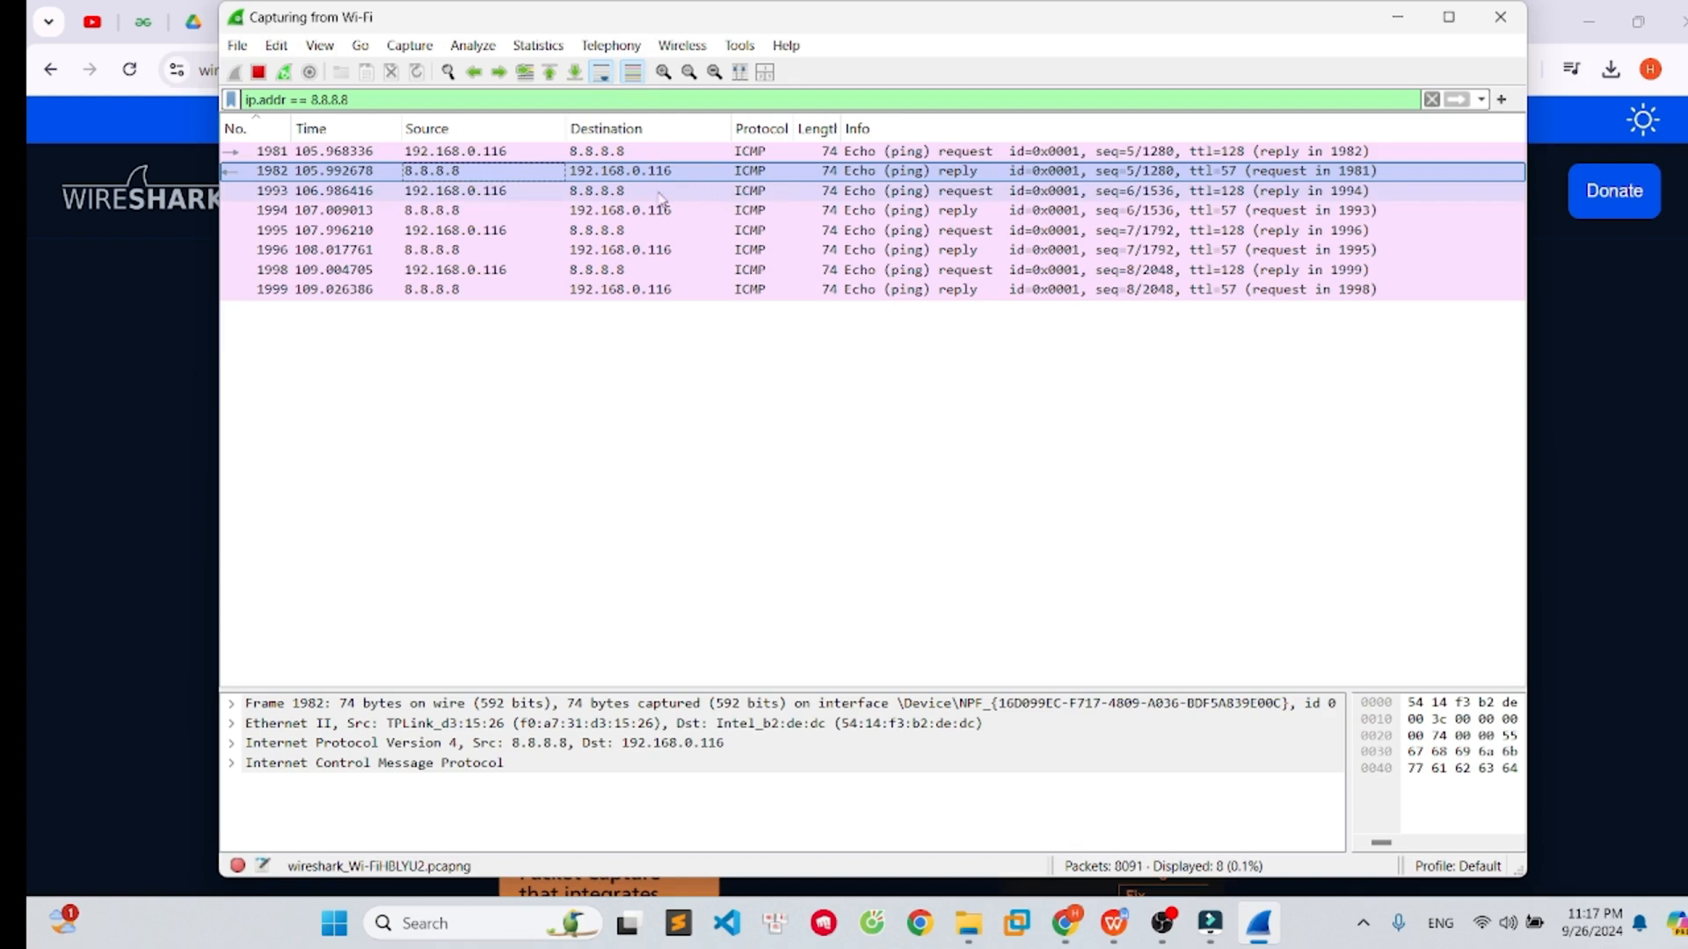
pyautogui.click(488, 212)
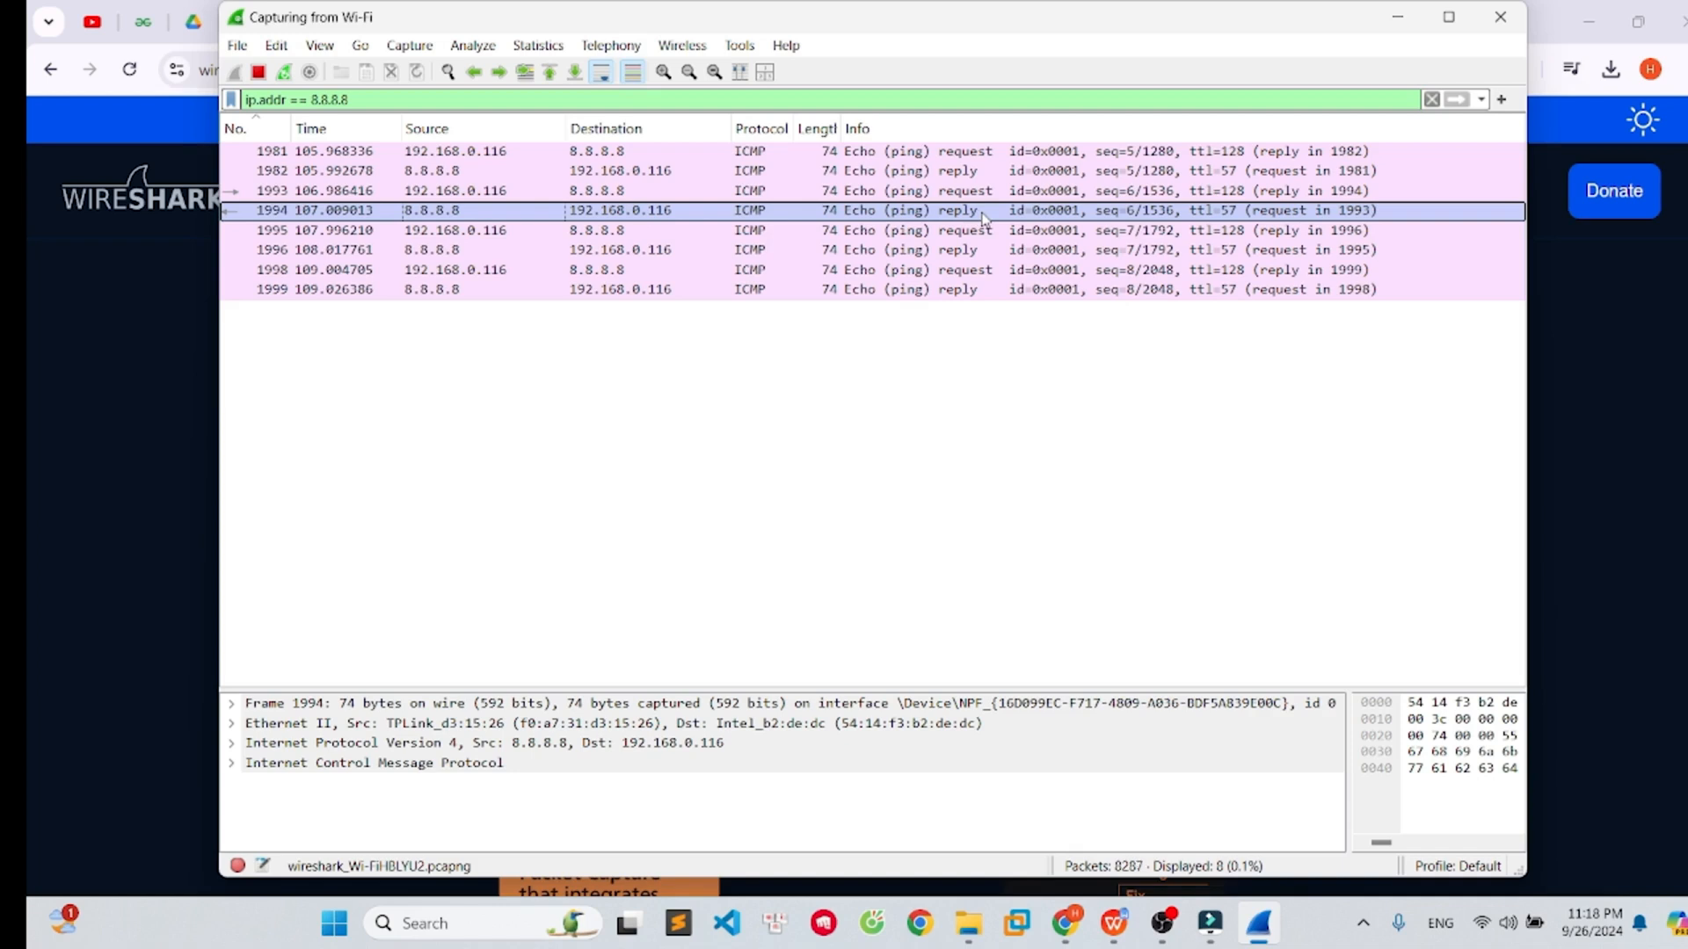
pyautogui.click(462, 158)
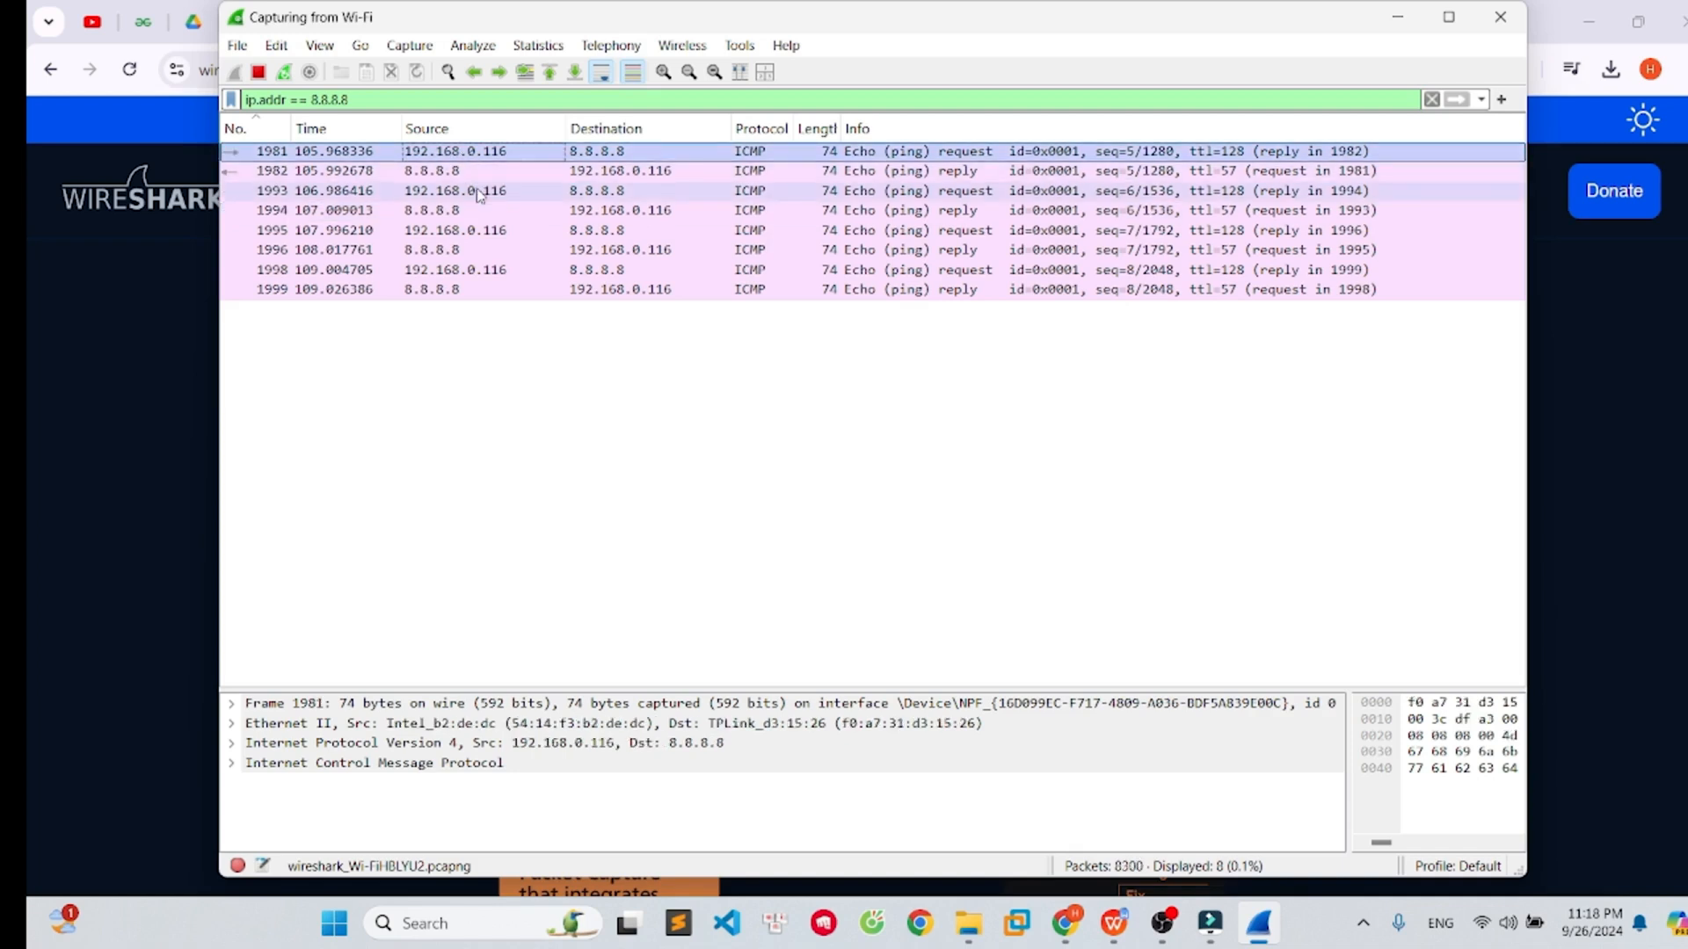
pyautogui.click(476, 194)
pyautogui.click(482, 234)
pyautogui.click(488, 271)
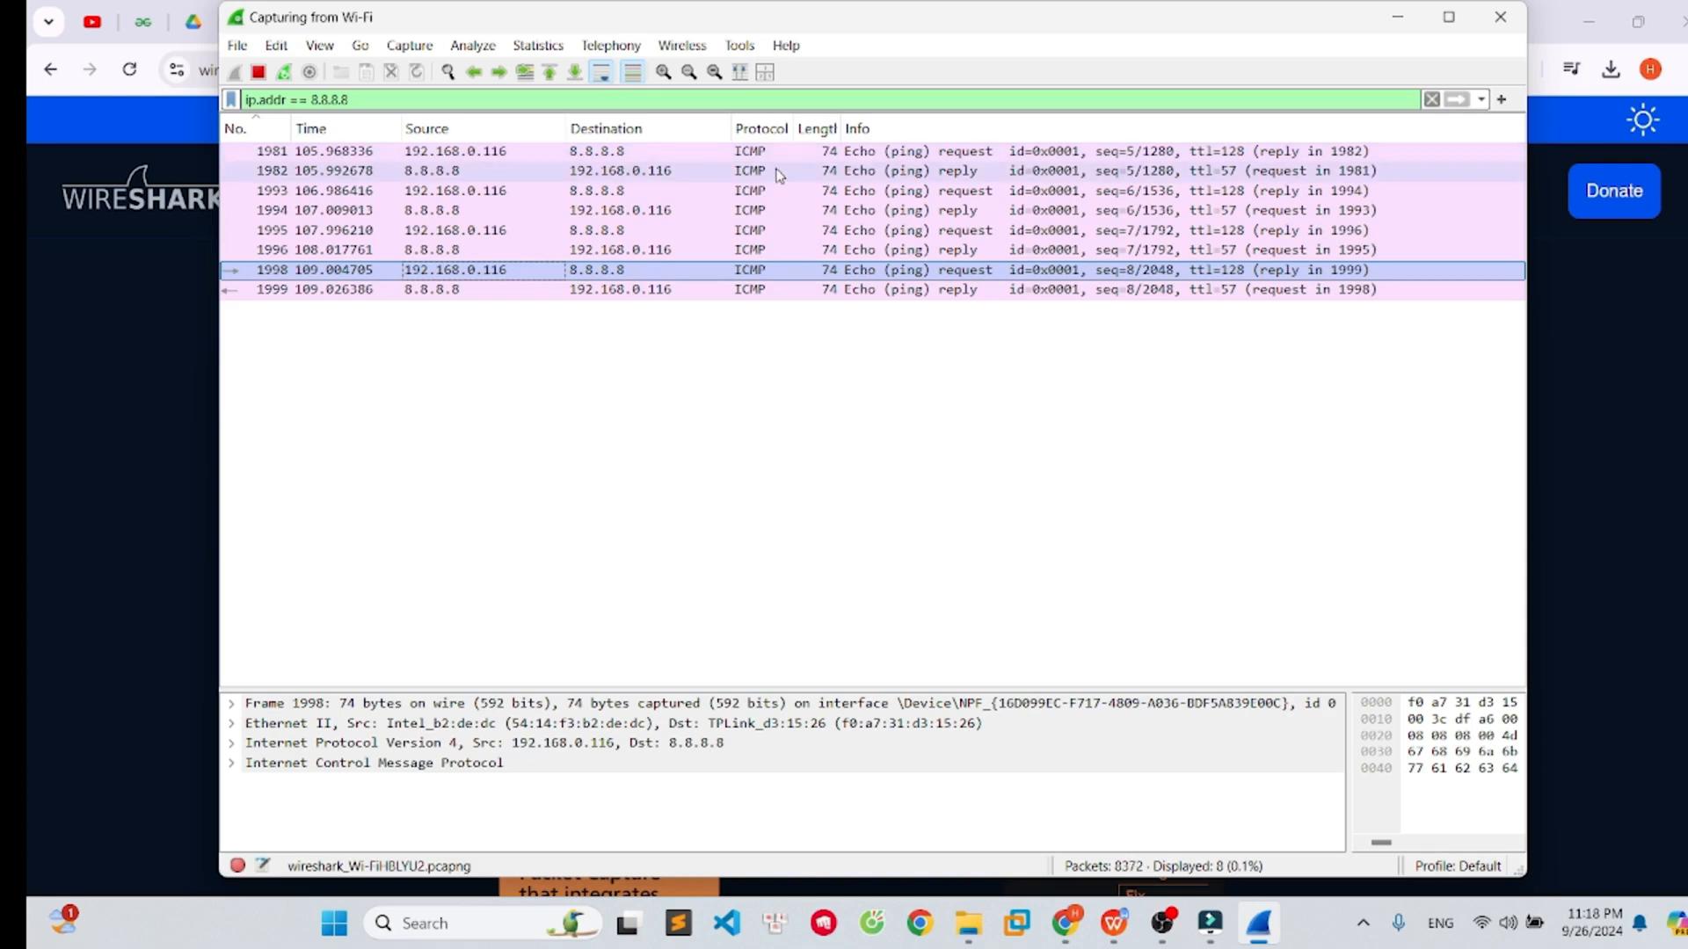
pyautogui.click(861, 154)
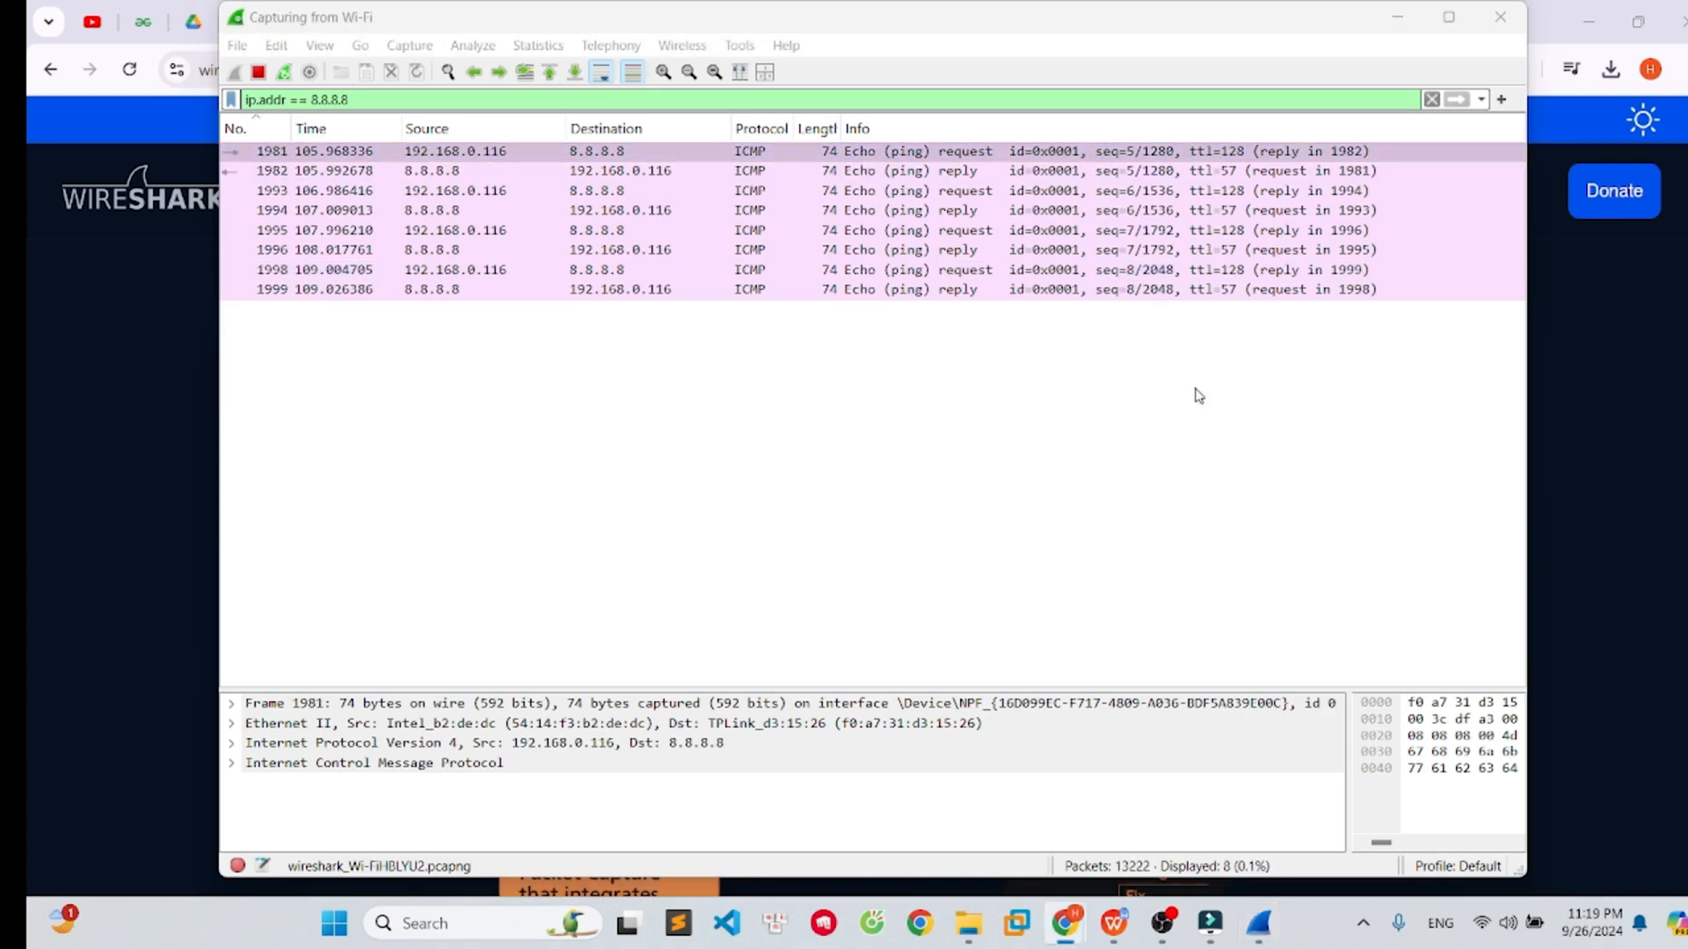
pyautogui.click(783, 155)
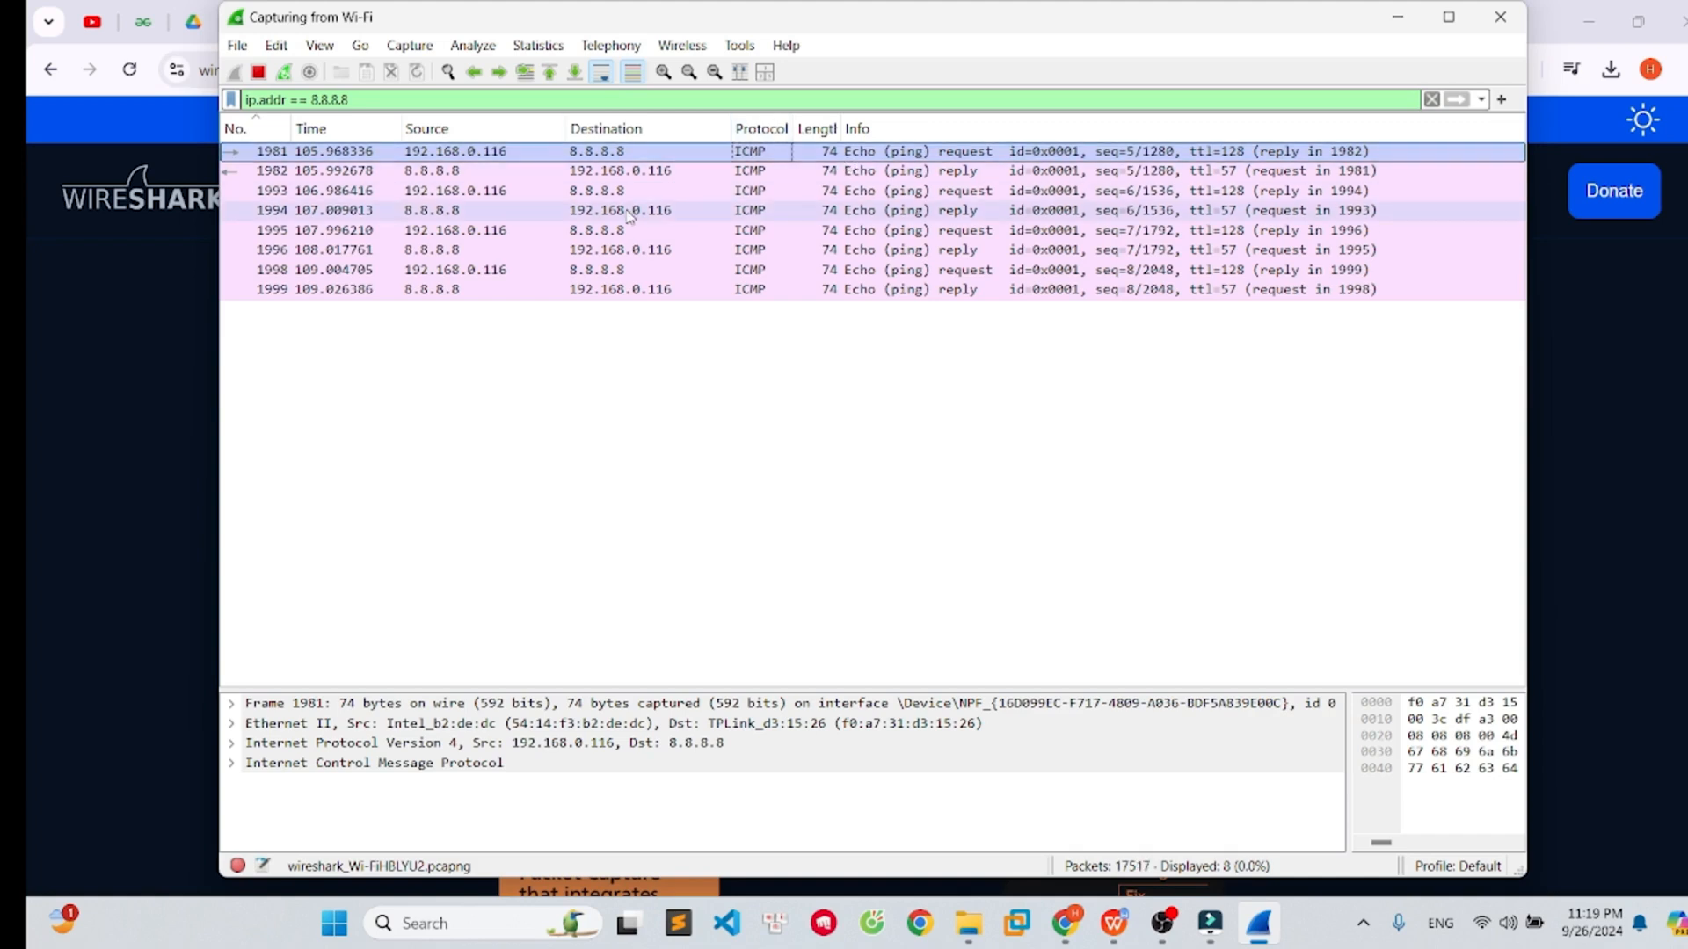
pyautogui.press('Down')
pyautogui.press('Down')
pyautogui.press('Down')
pyautogui.press('Down')
pyautogui.press('Down')
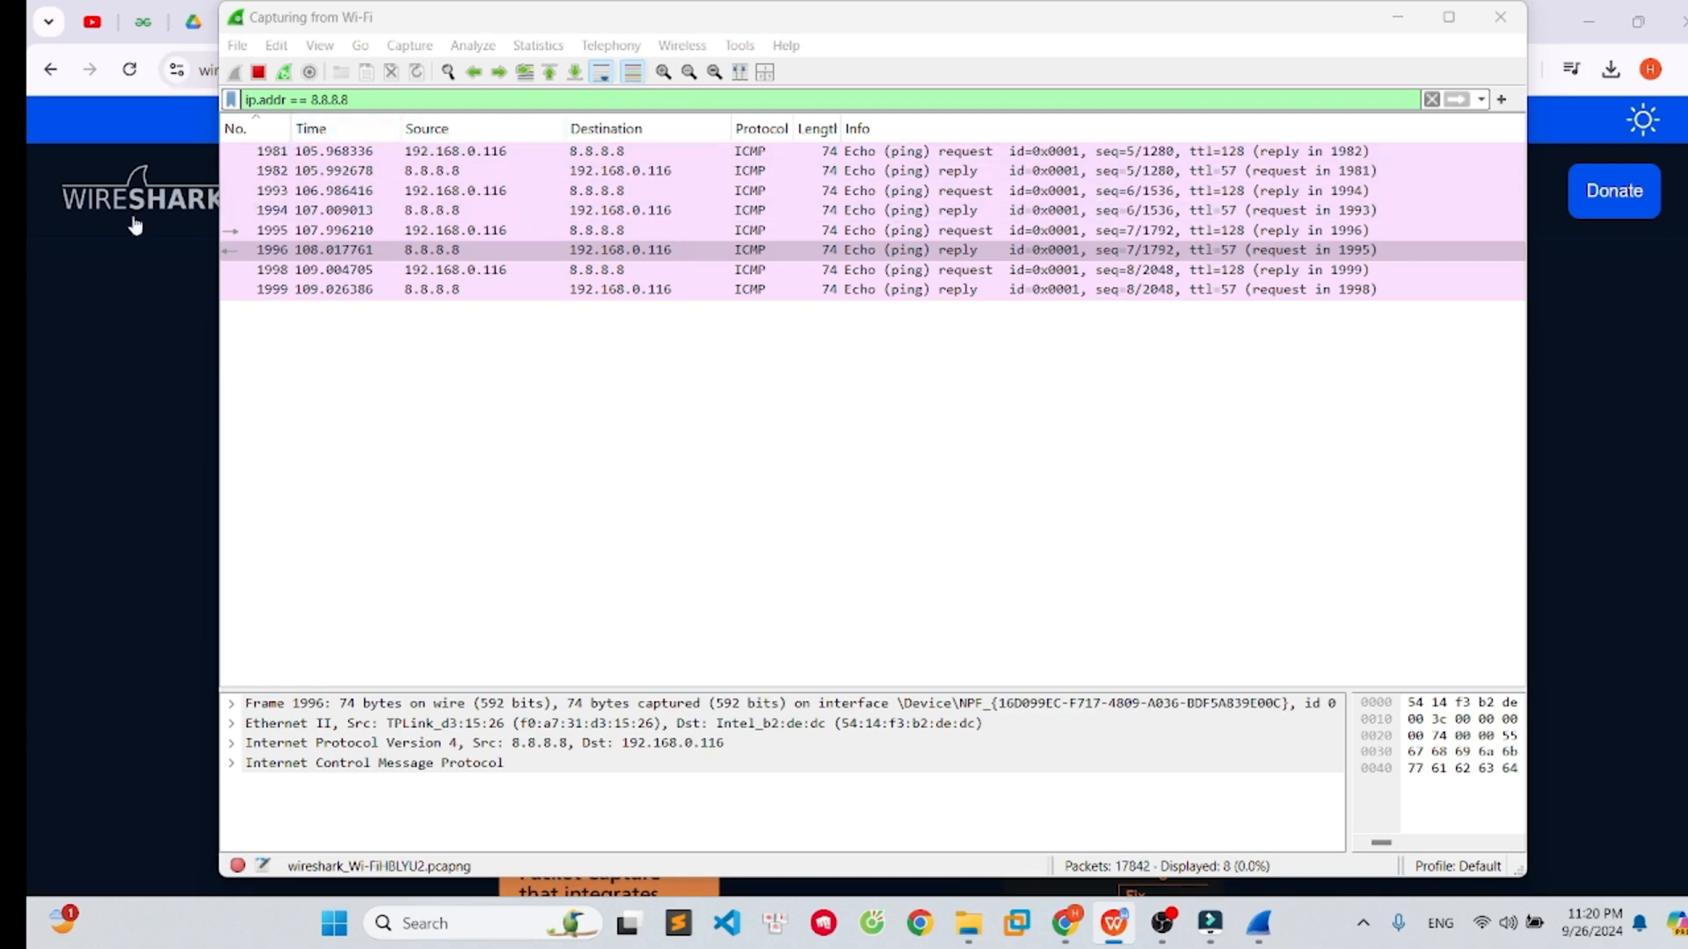
# - Stop the live capture and open the Capture Options dialog
pyautogui.click(259, 74)
pyautogui.click(431, 210)
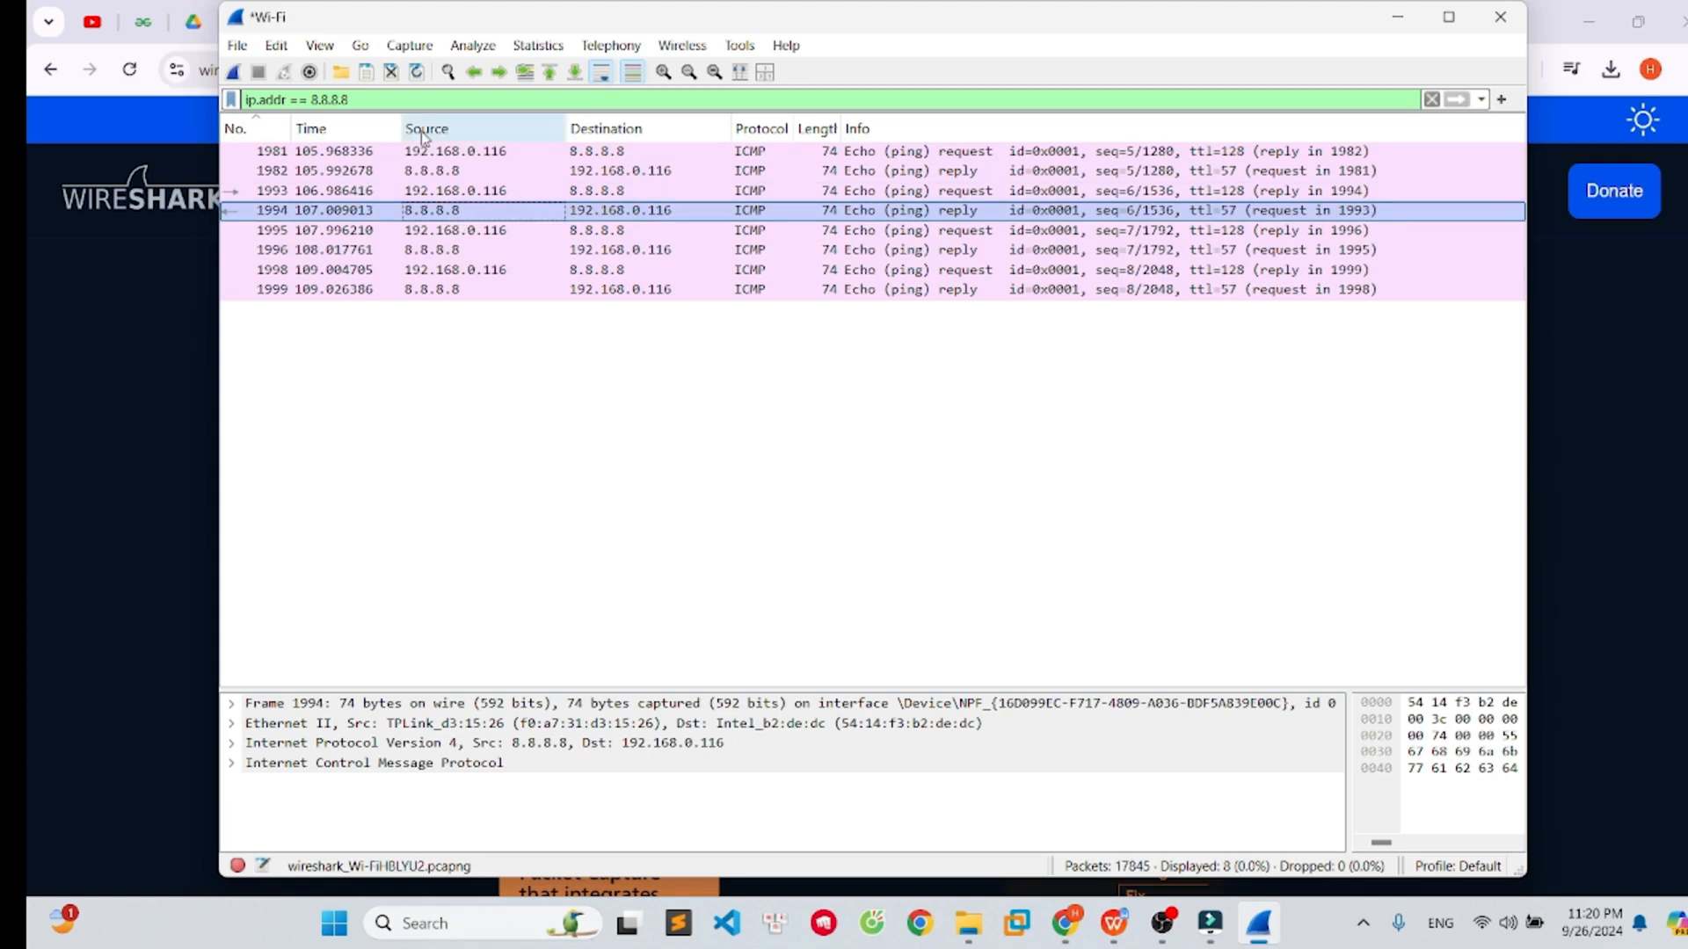
pyautogui.click(414, 43)
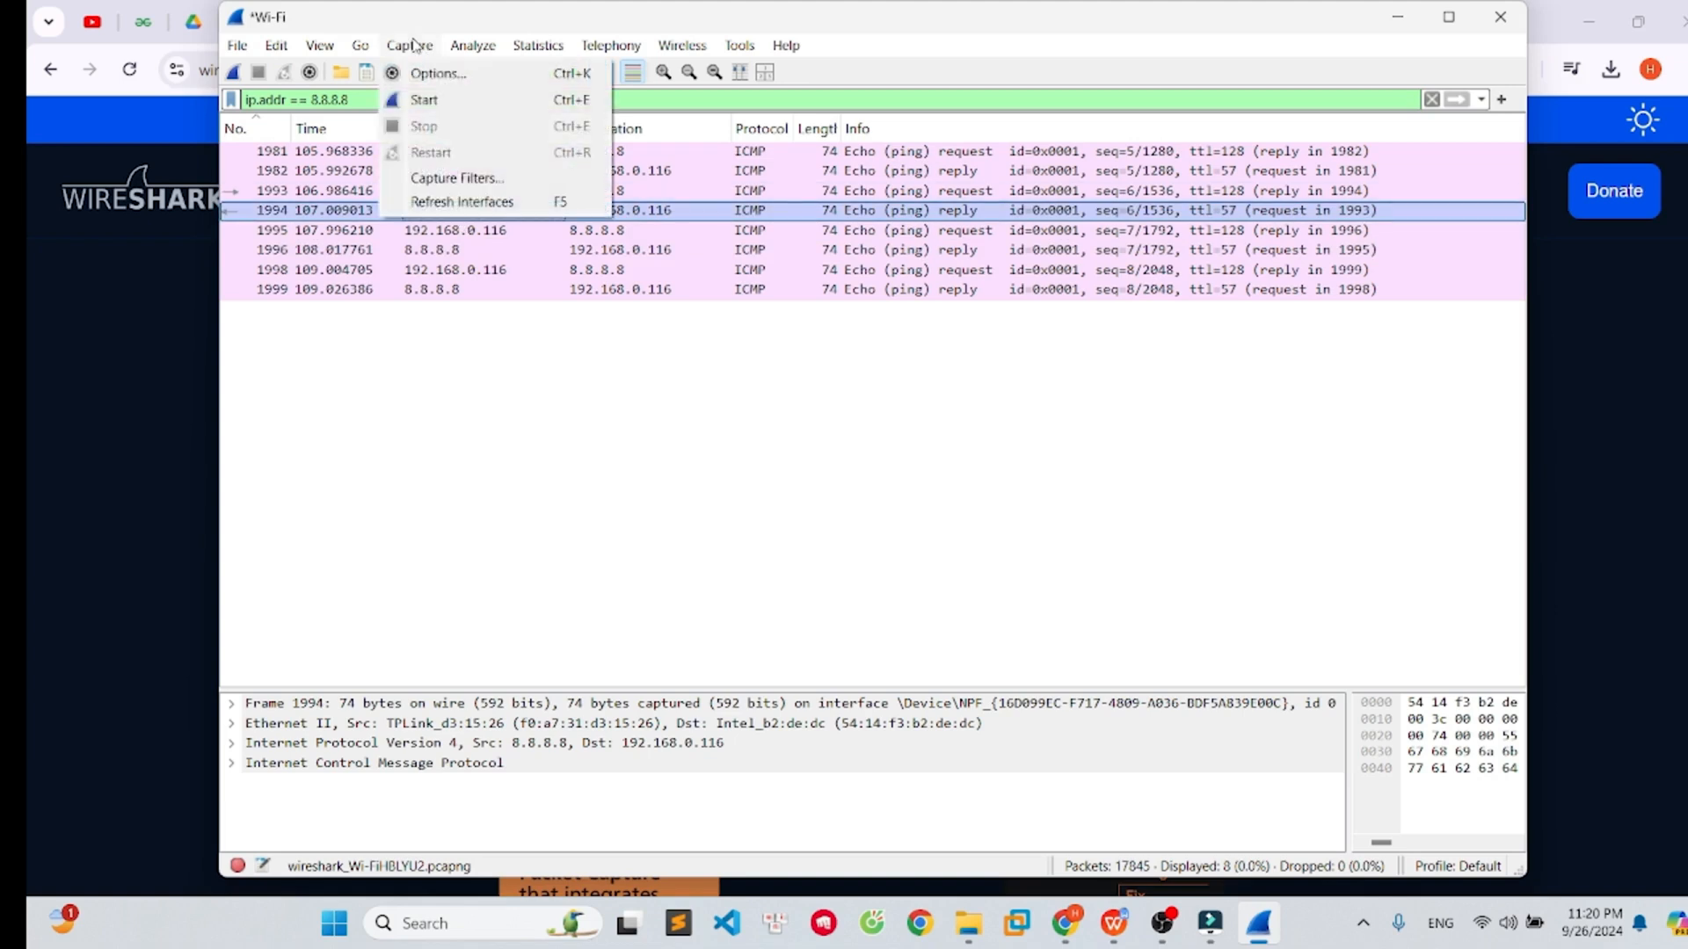
pyautogui.click(439, 75)
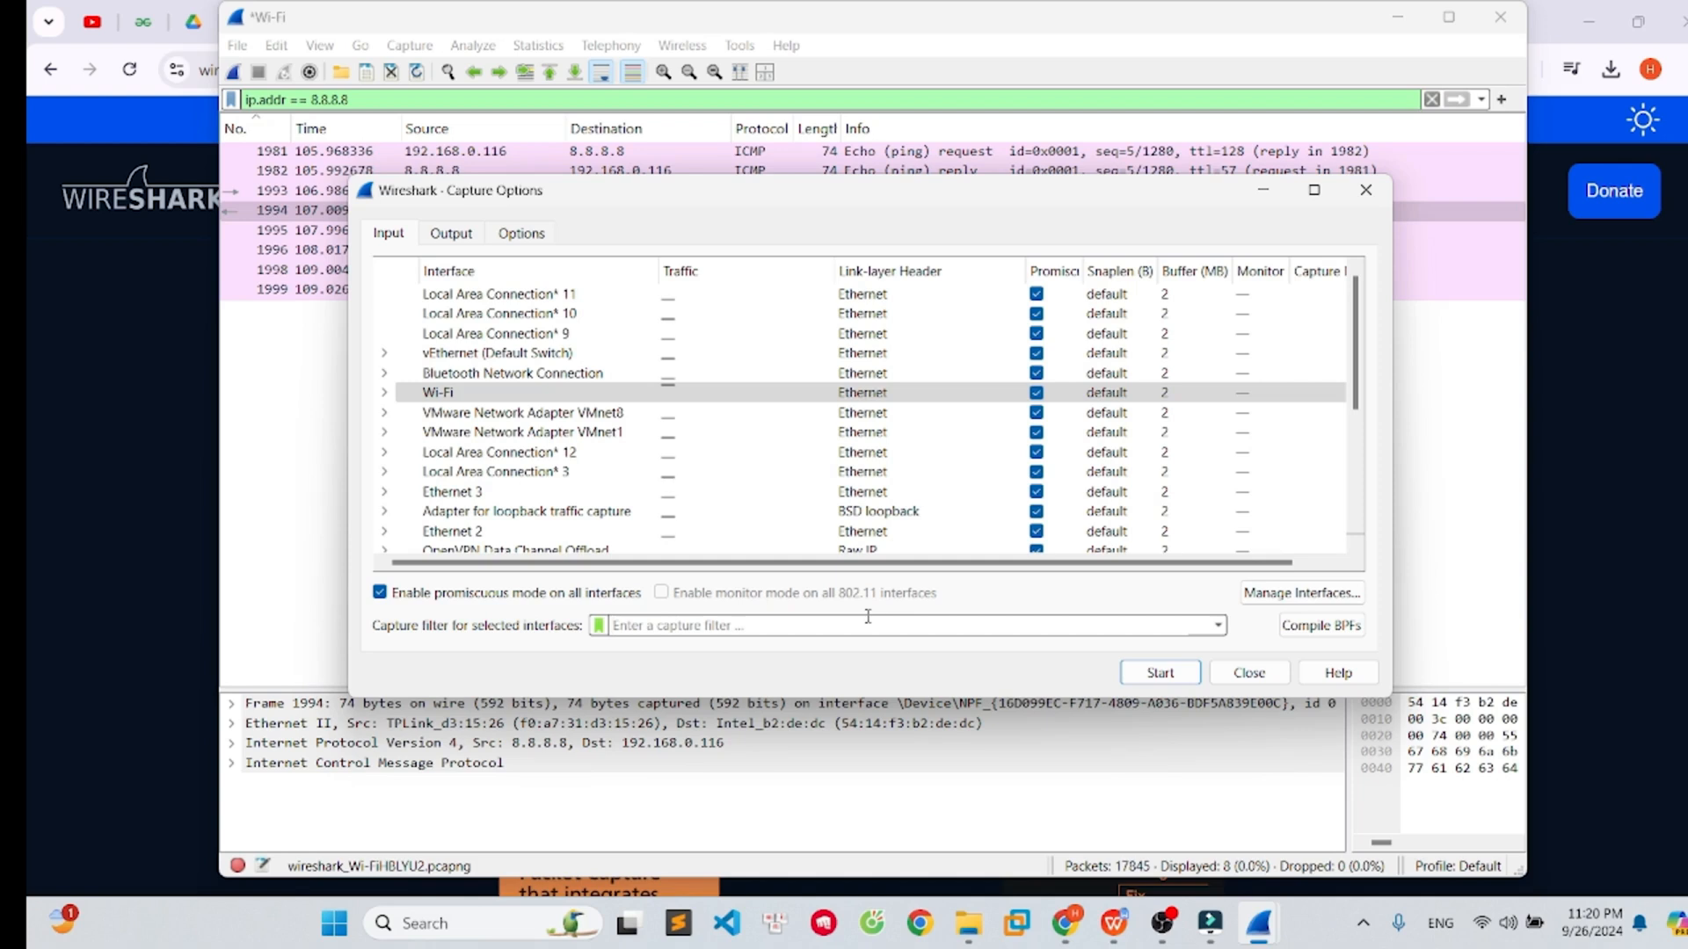
# - Set the capture filter to host 8.8.8.8 and start a new capture without saving the previous packets
pyautogui.write('host')
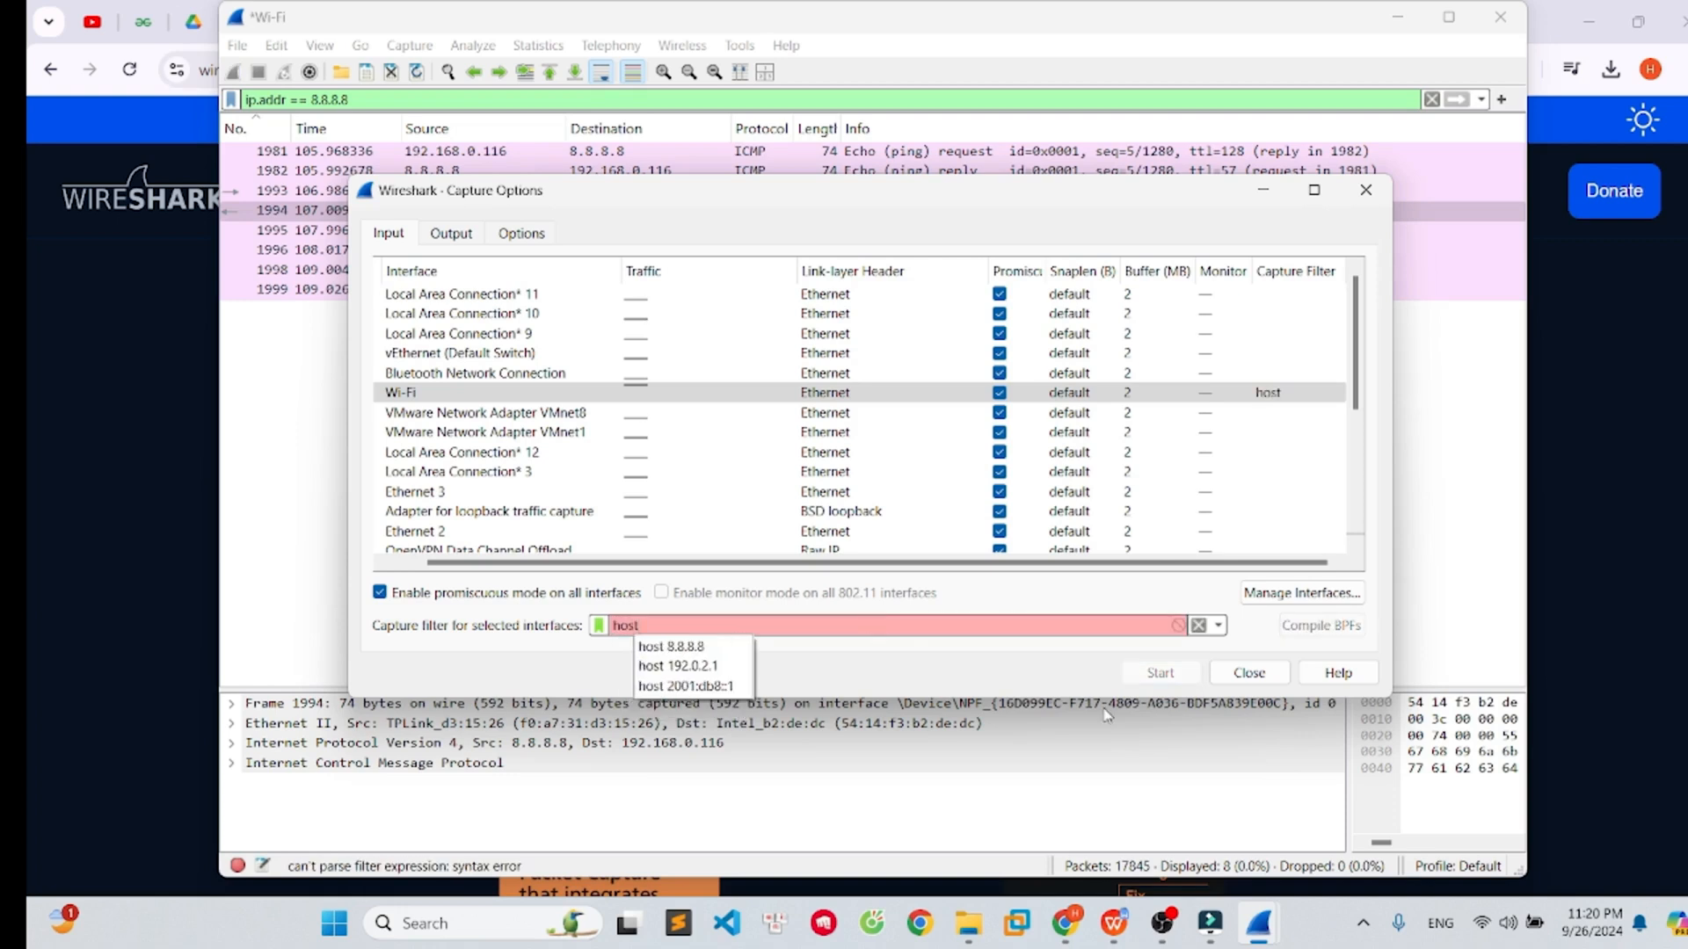
pyautogui.press('Down')
pyautogui.press('Return')
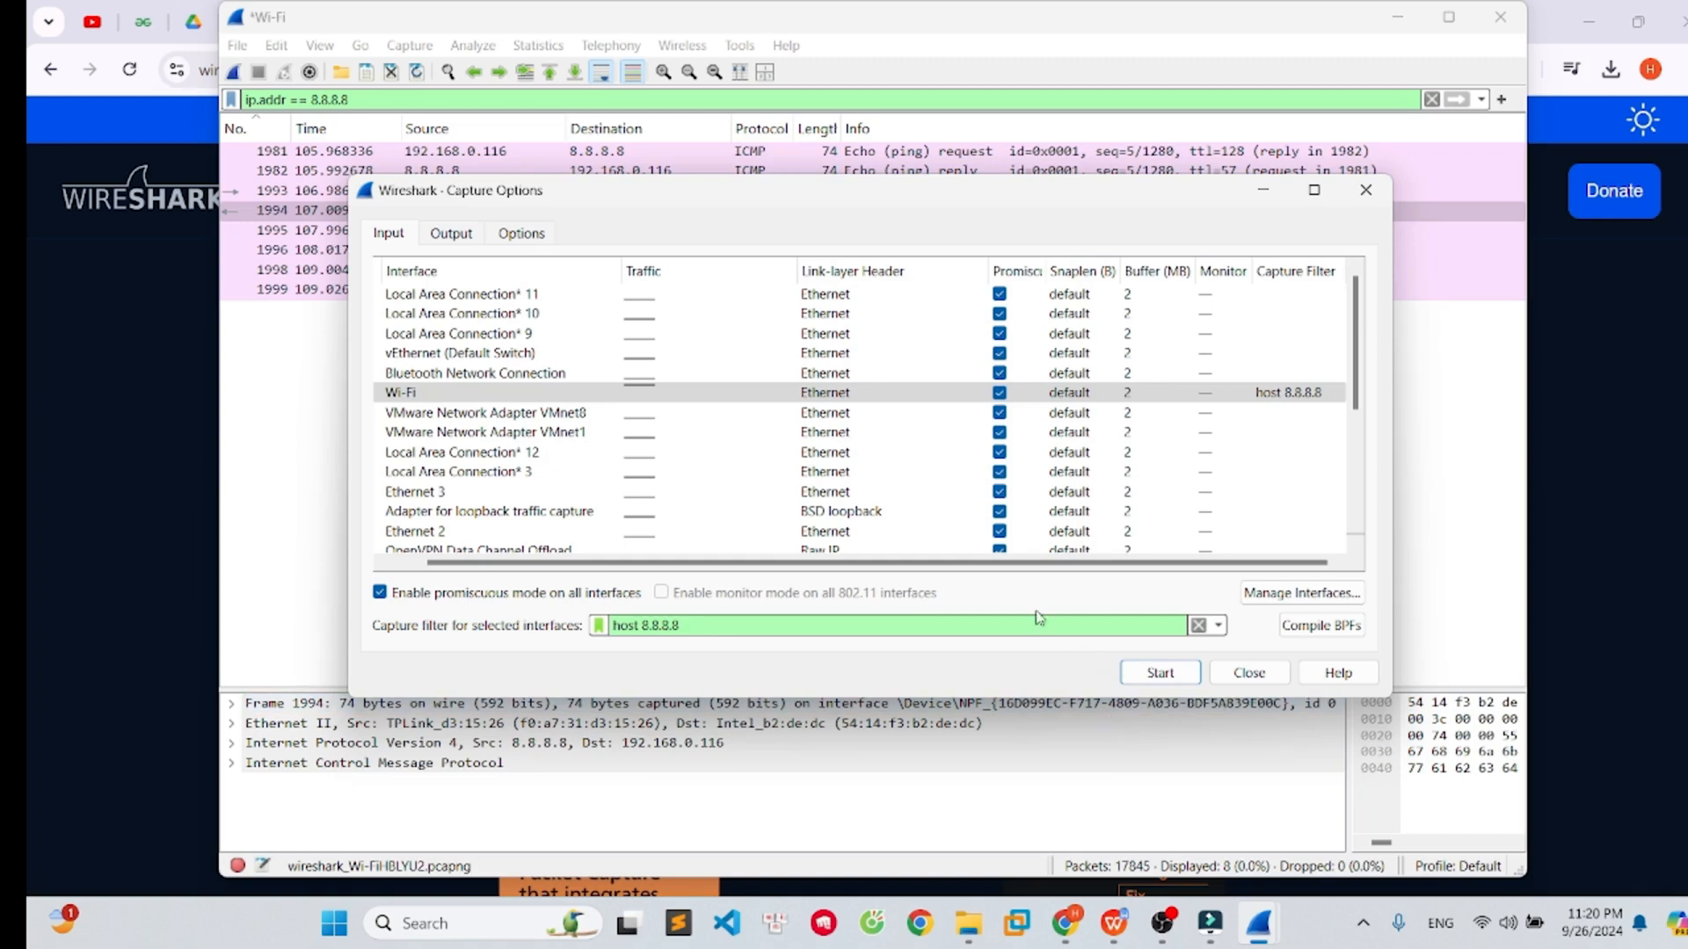
pyautogui.click(1159, 672)
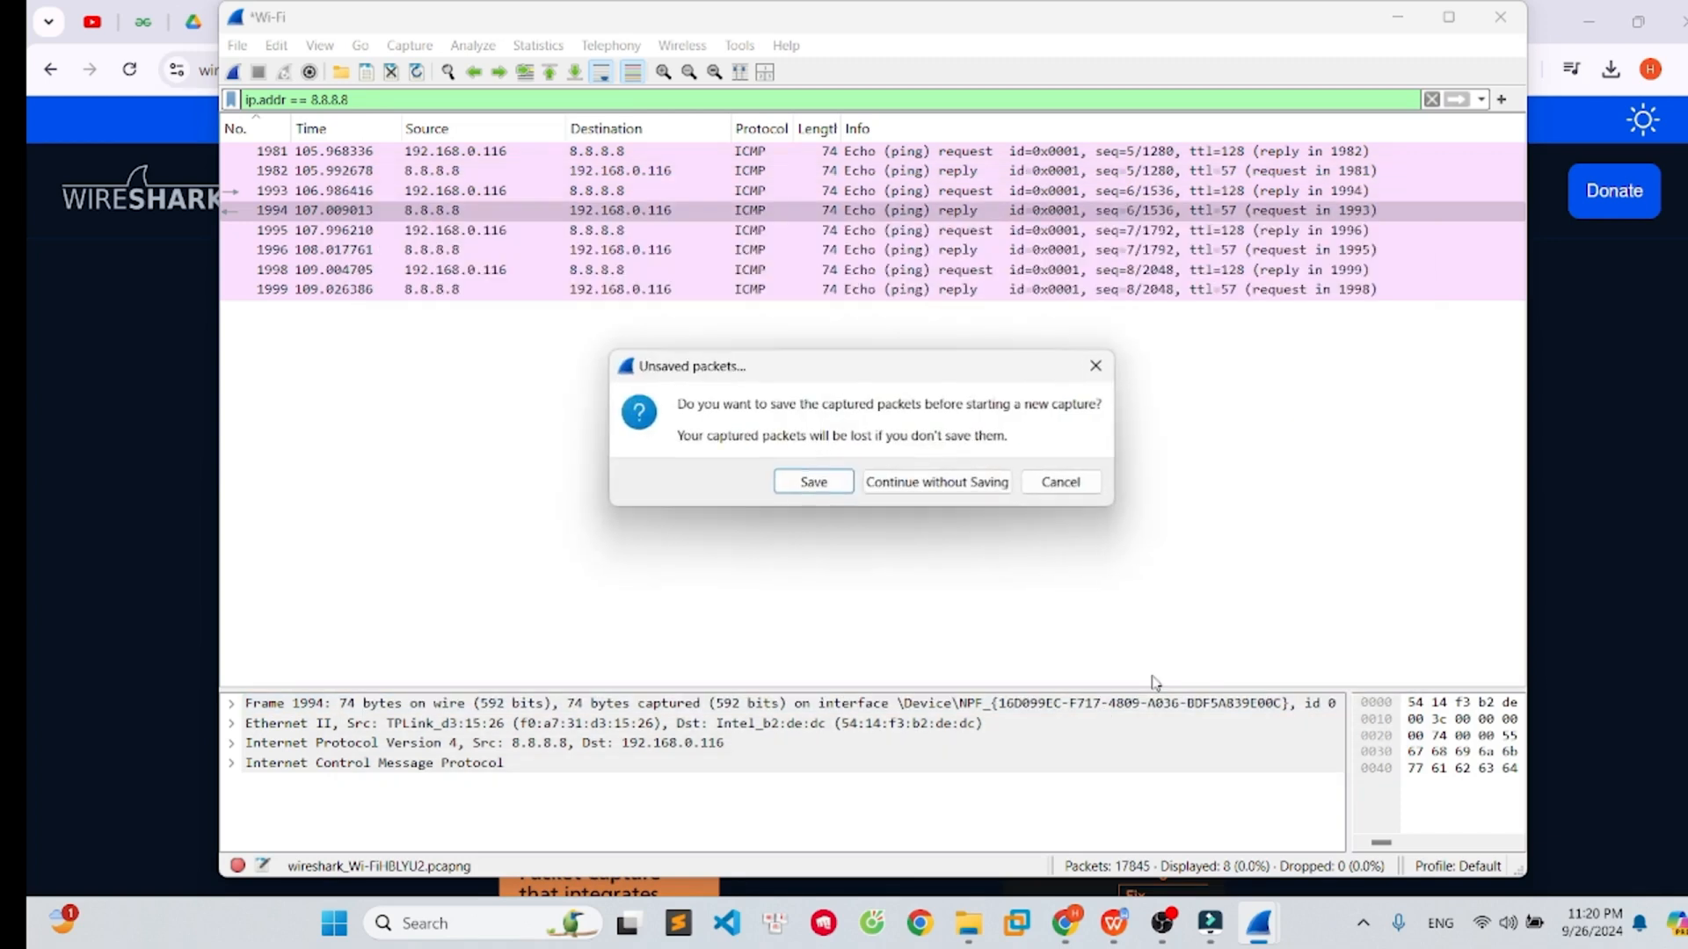
pyautogui.click(922, 485)
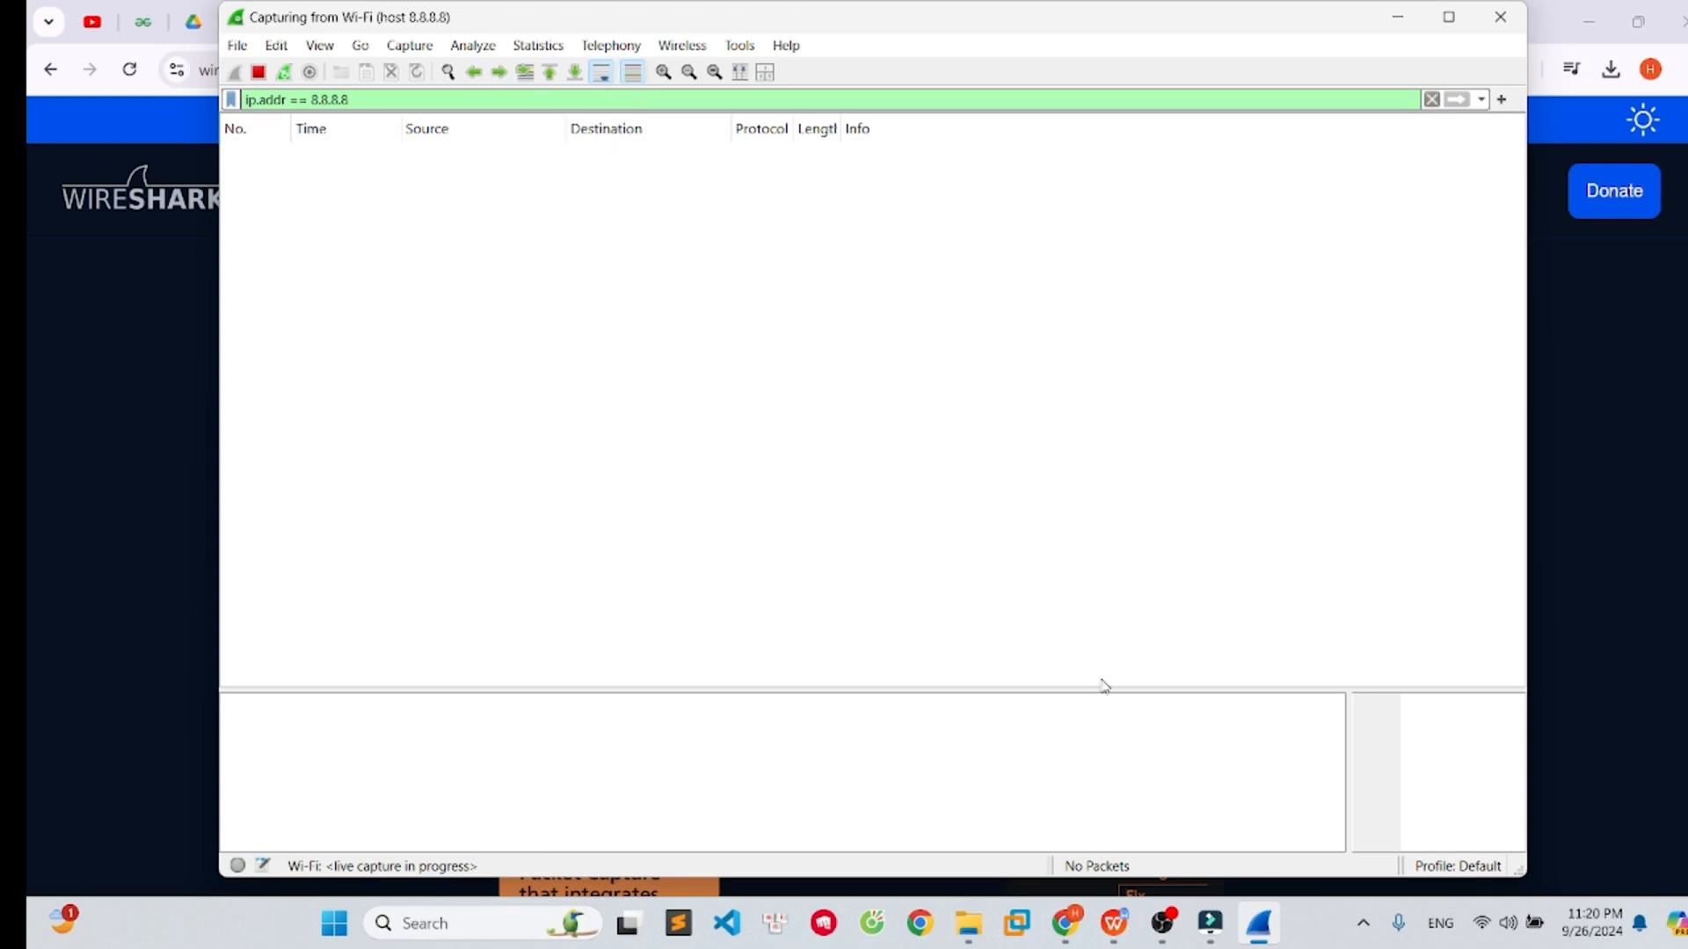
# - Open Command Prompt and run ping 8.8.8.8 to generate traffic for the new capture
pyautogui.click(322, 923)
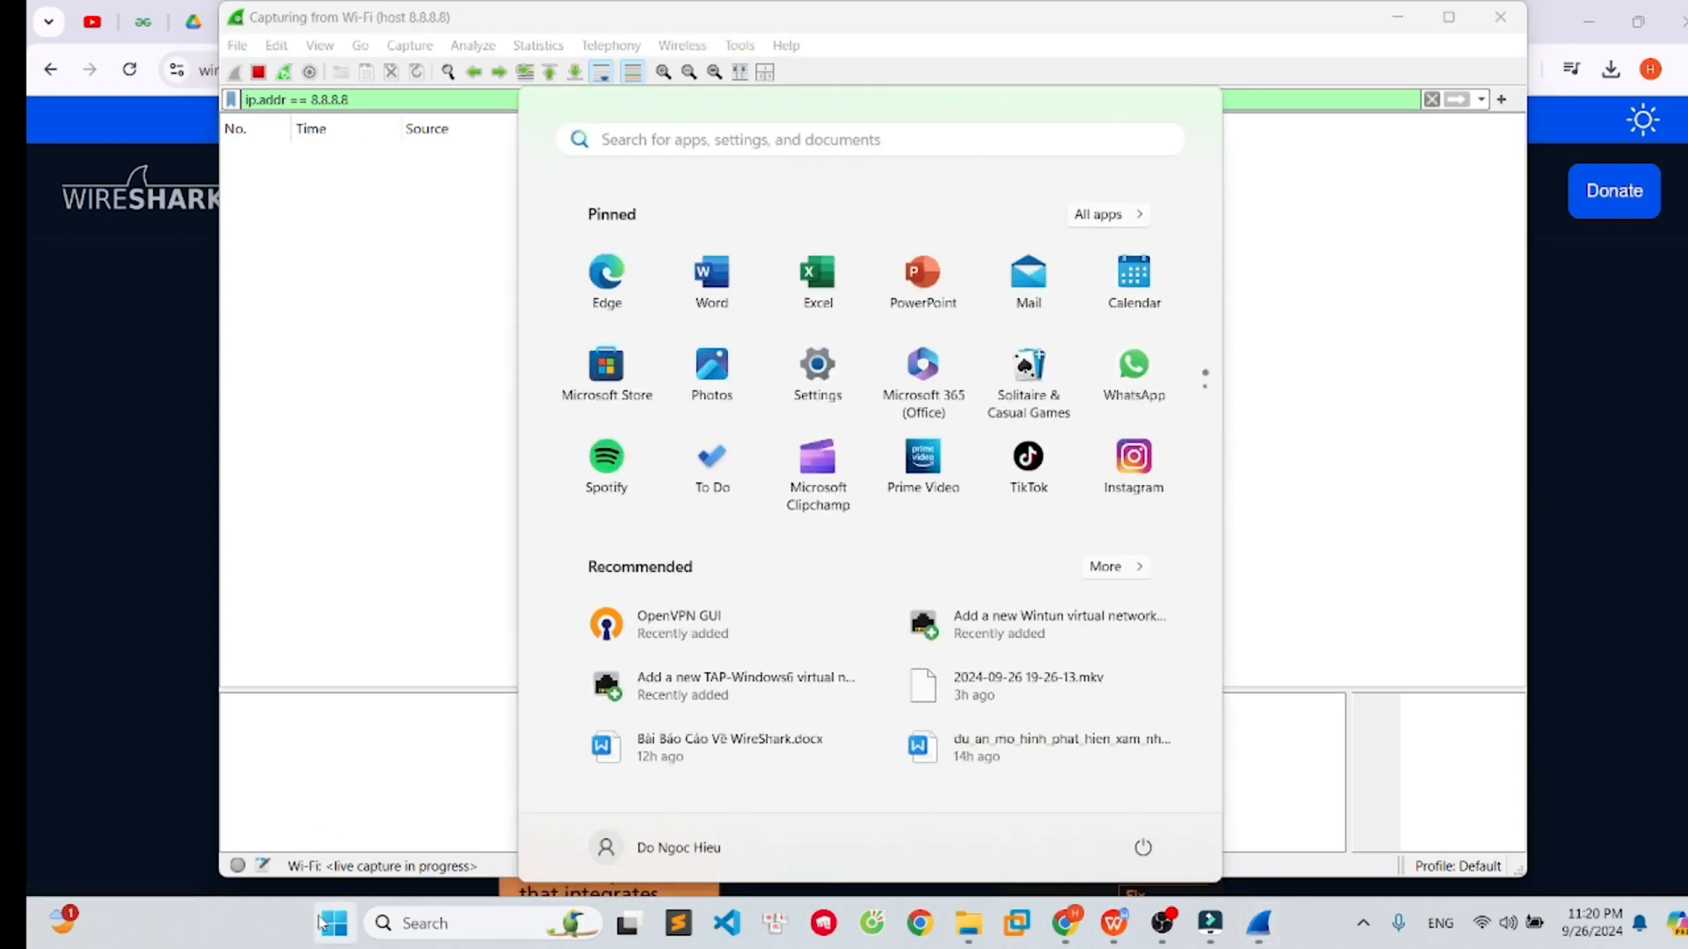
pyautogui.write('cmd')
pyautogui.press('Return')
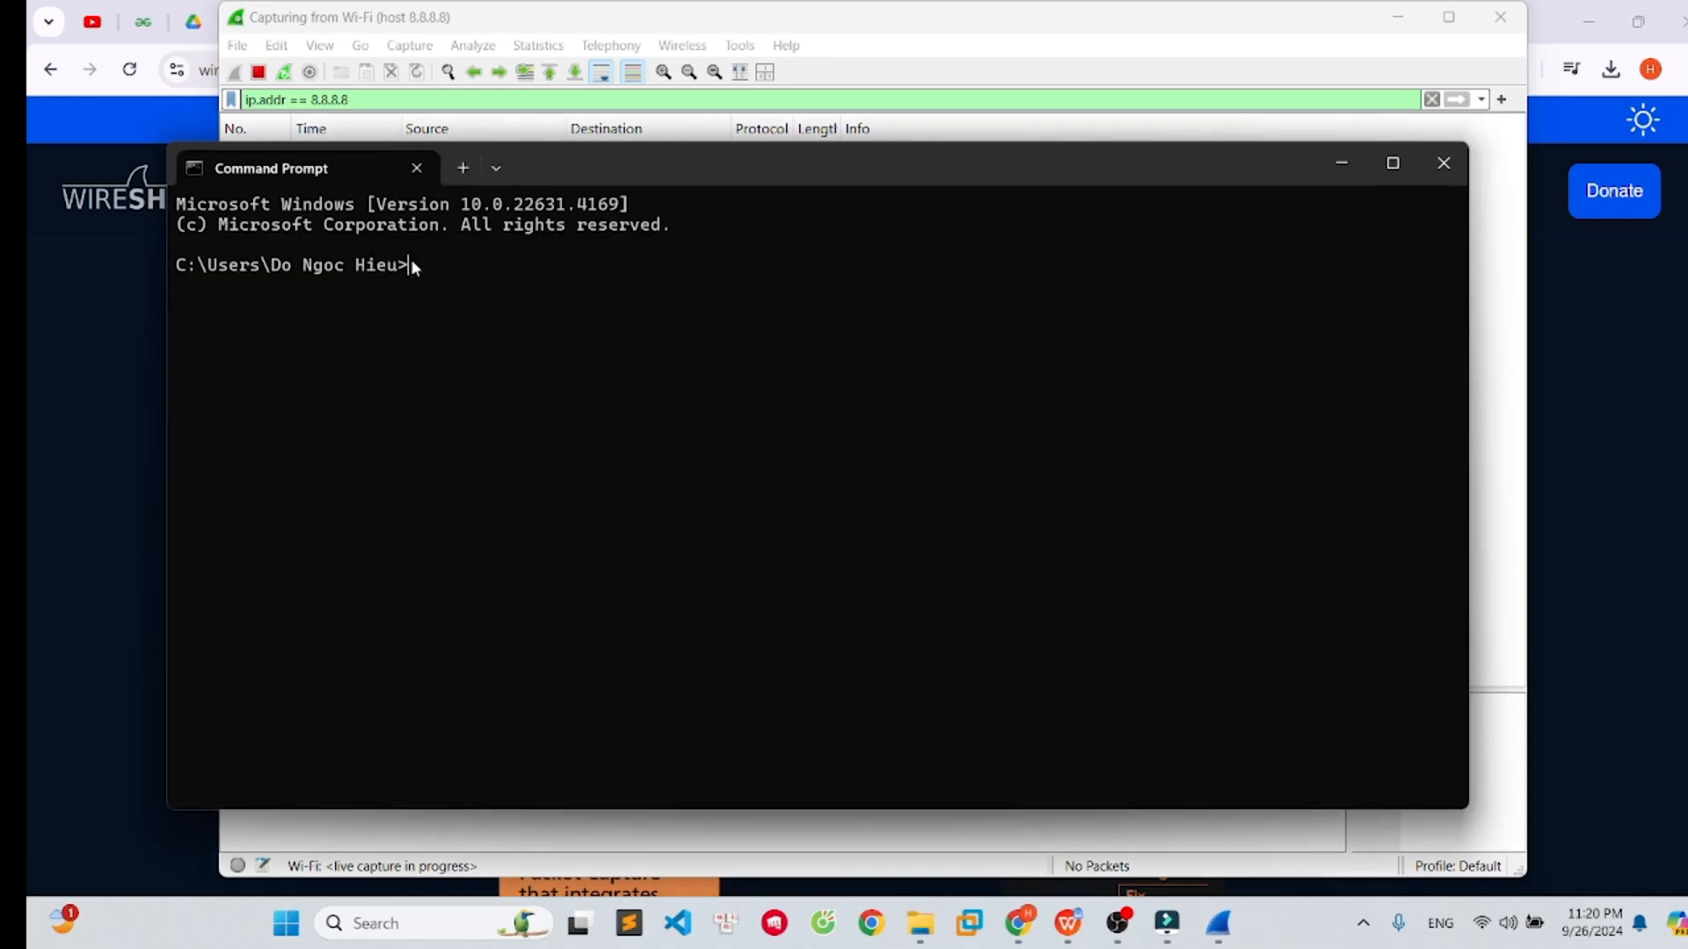
pyautogui.write('ping ')
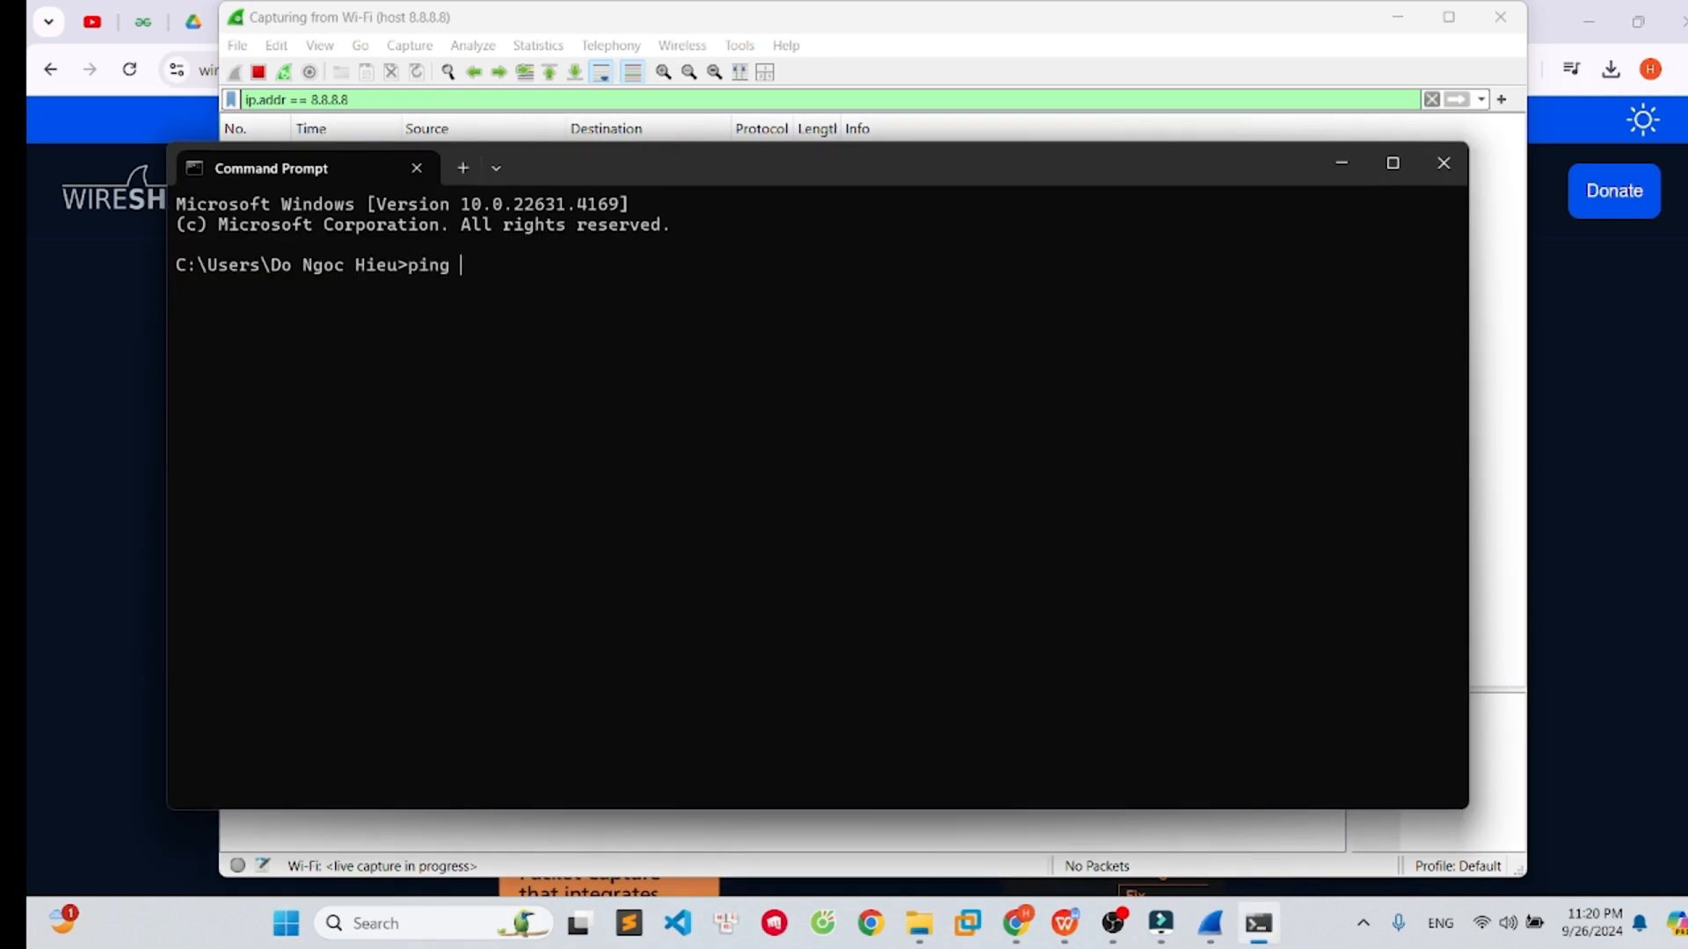
pyautogui.write('8.8.8.8.')
pyautogui.press('Return')
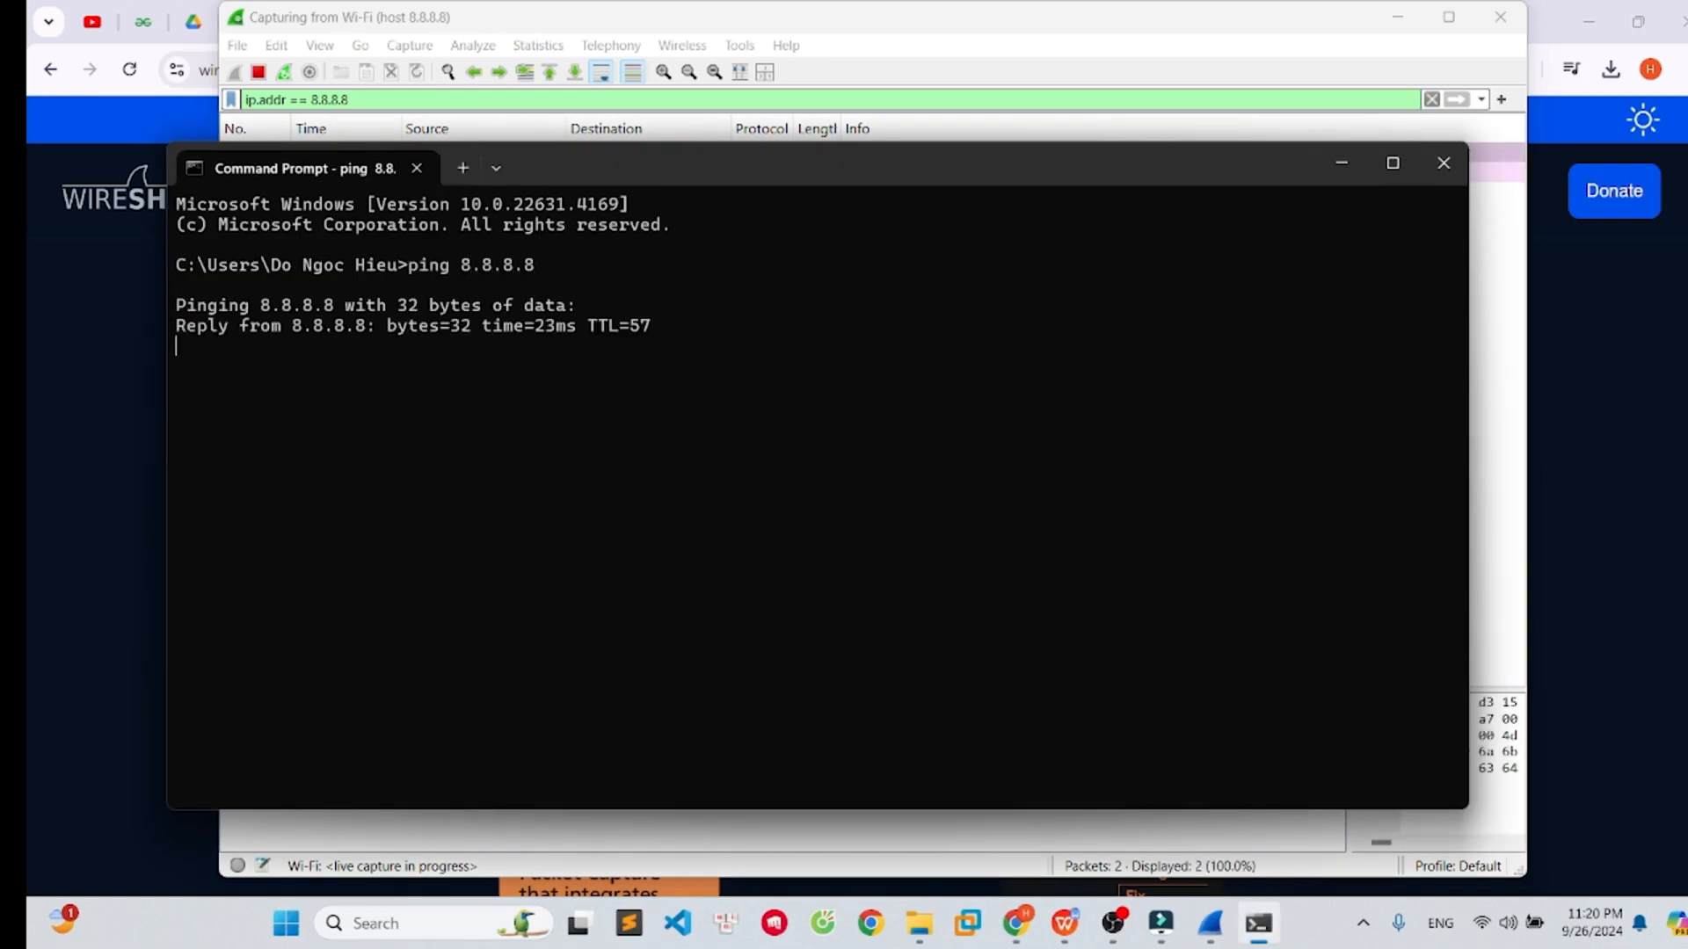
# - Move the Command Prompt window aside to view the captured packets, highlight the ping statistics, and close it
pyautogui.moveTo(683, 158); pyautogui.dragTo(766, 241)
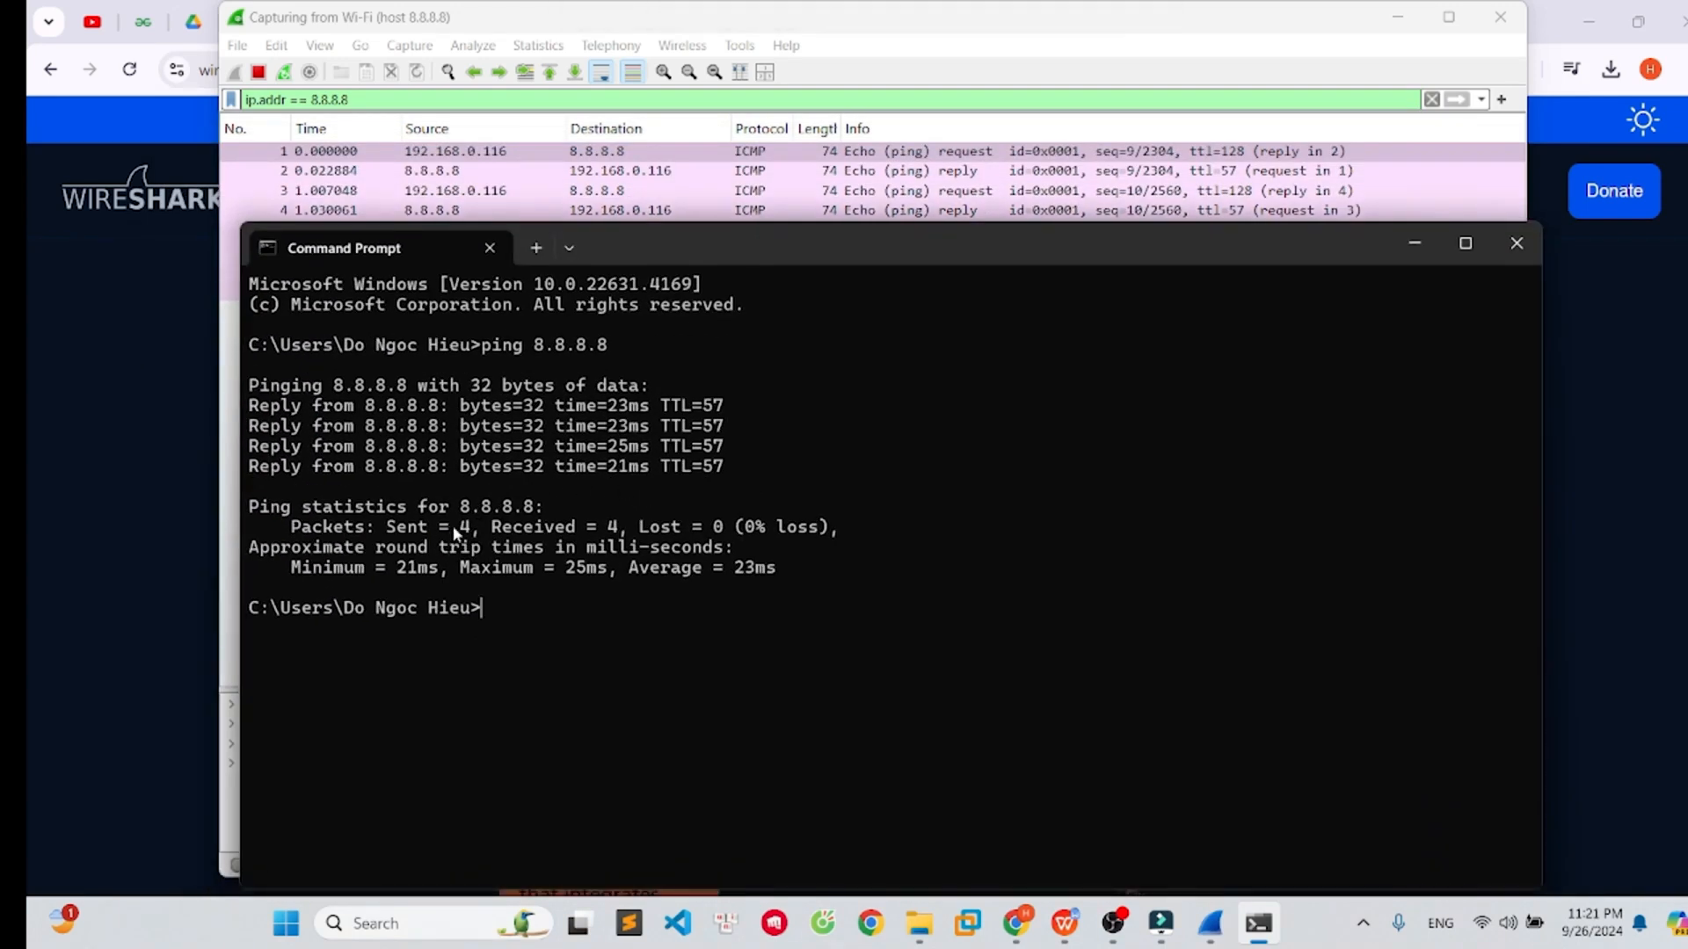
pyautogui.moveTo(386, 528); pyautogui.dragTo(615, 536)
pyautogui.click(1516, 244)
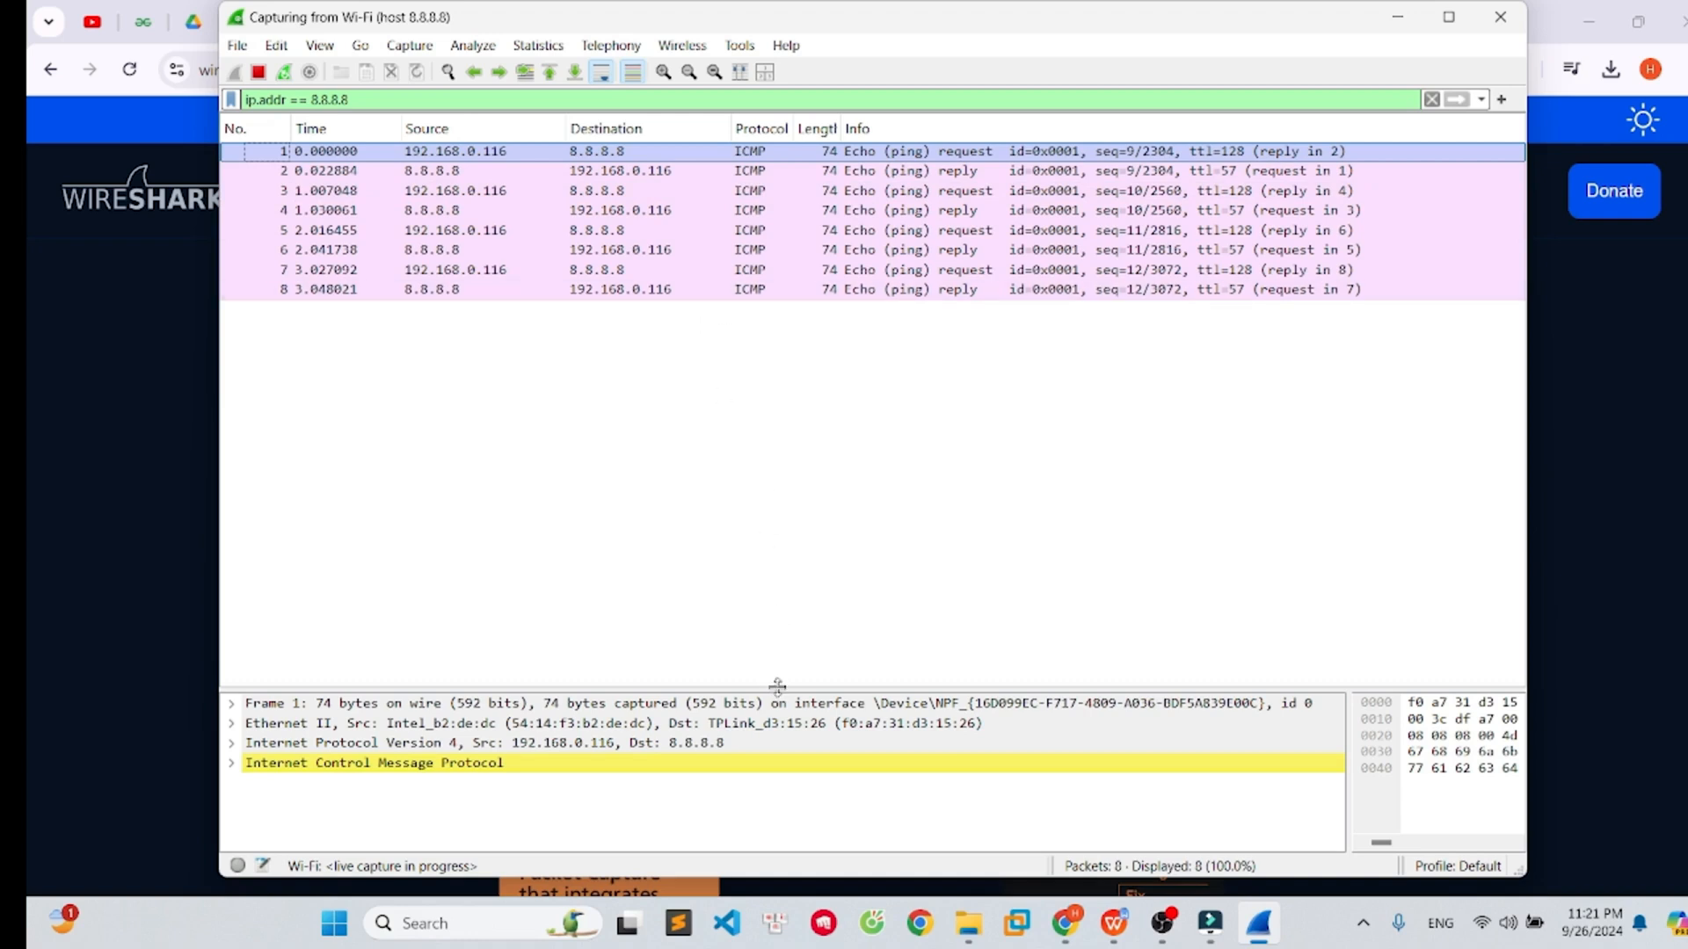
# - Enlarge the packet details pane, expand the first packet's Frame section, and open that packet in its own window
pyautogui.moveTo(782, 691); pyautogui.dragTo(753, 393)
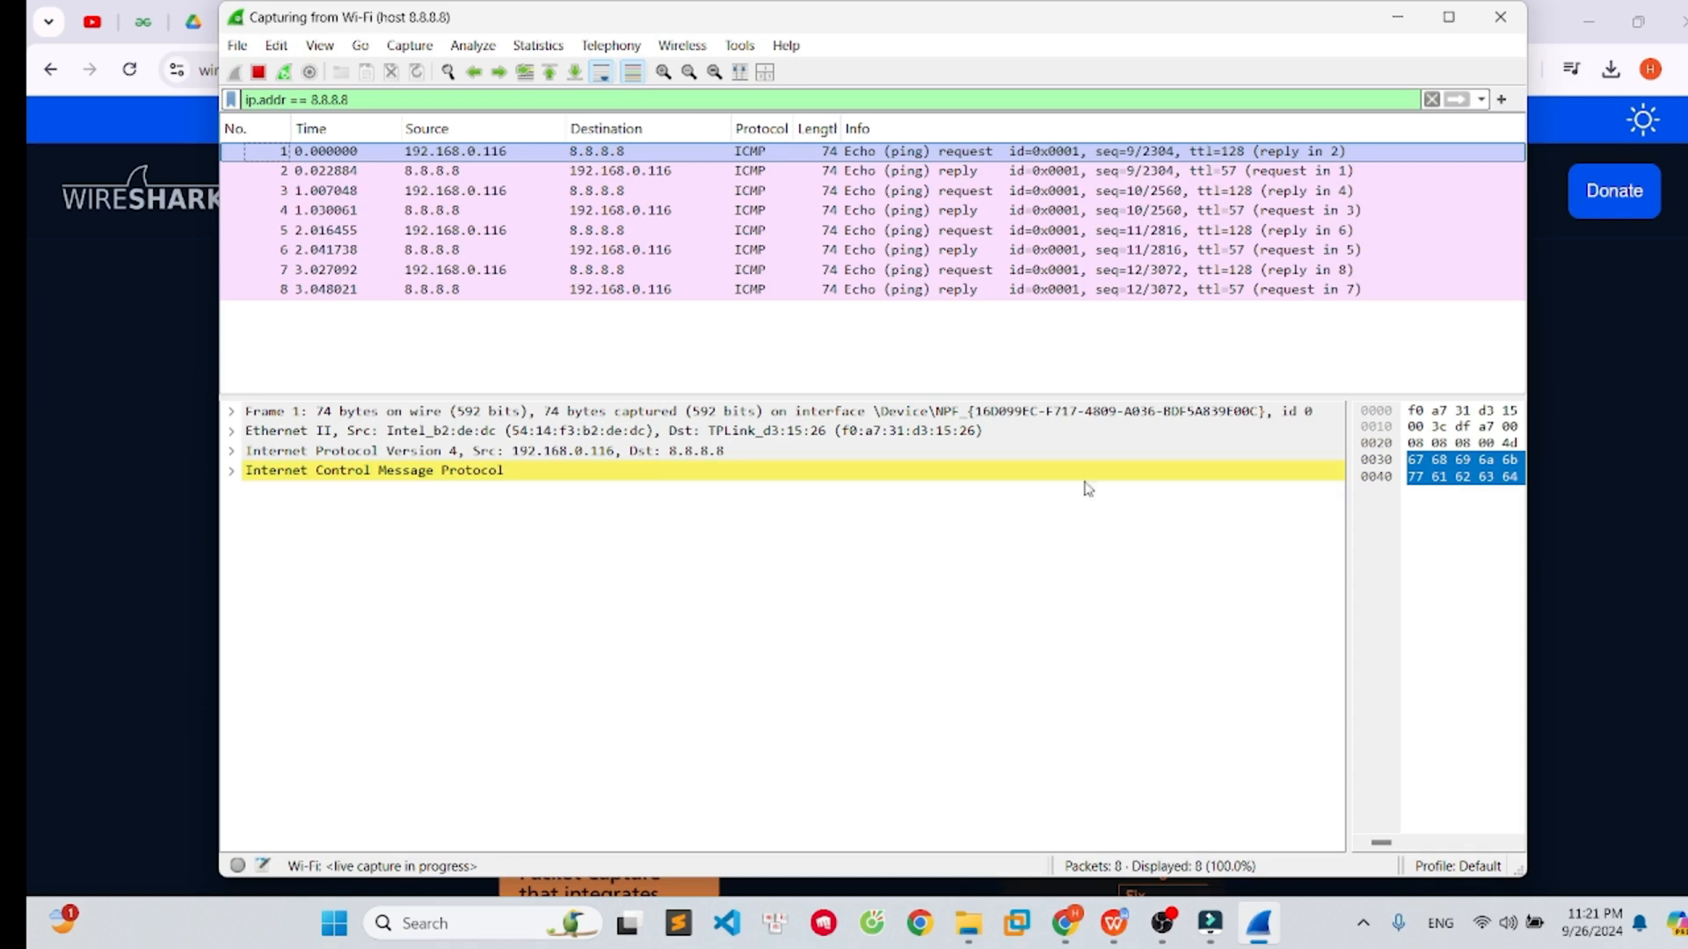
pyautogui.doubleClick(608, 412)
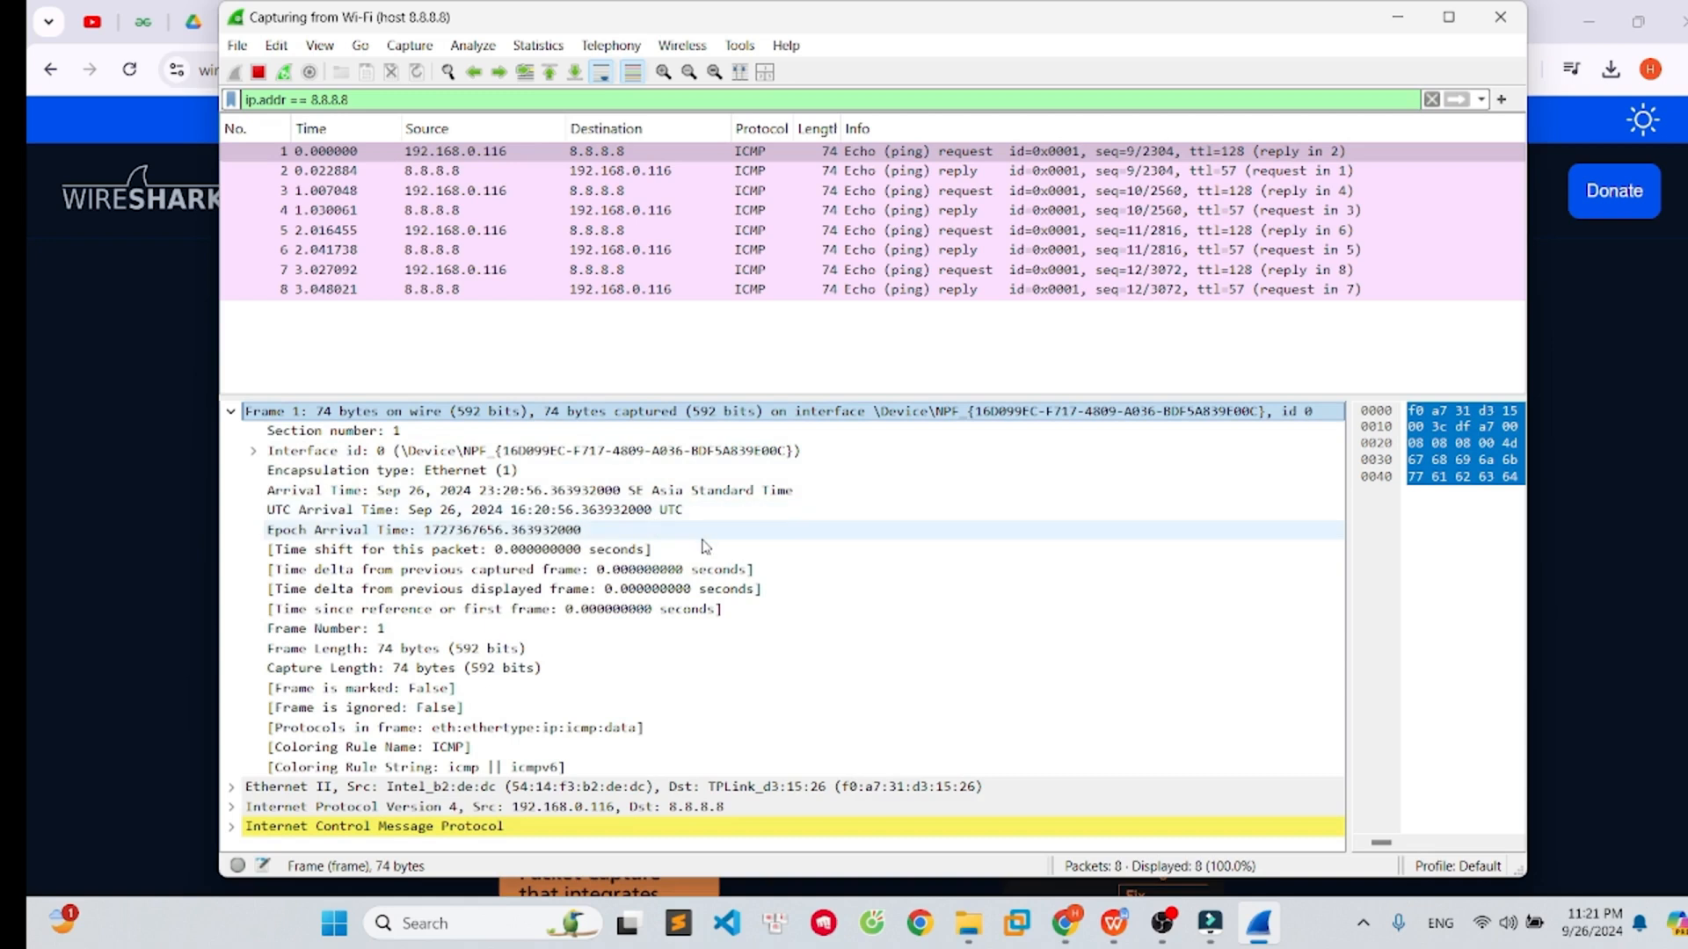
pyautogui.click(689, 392)
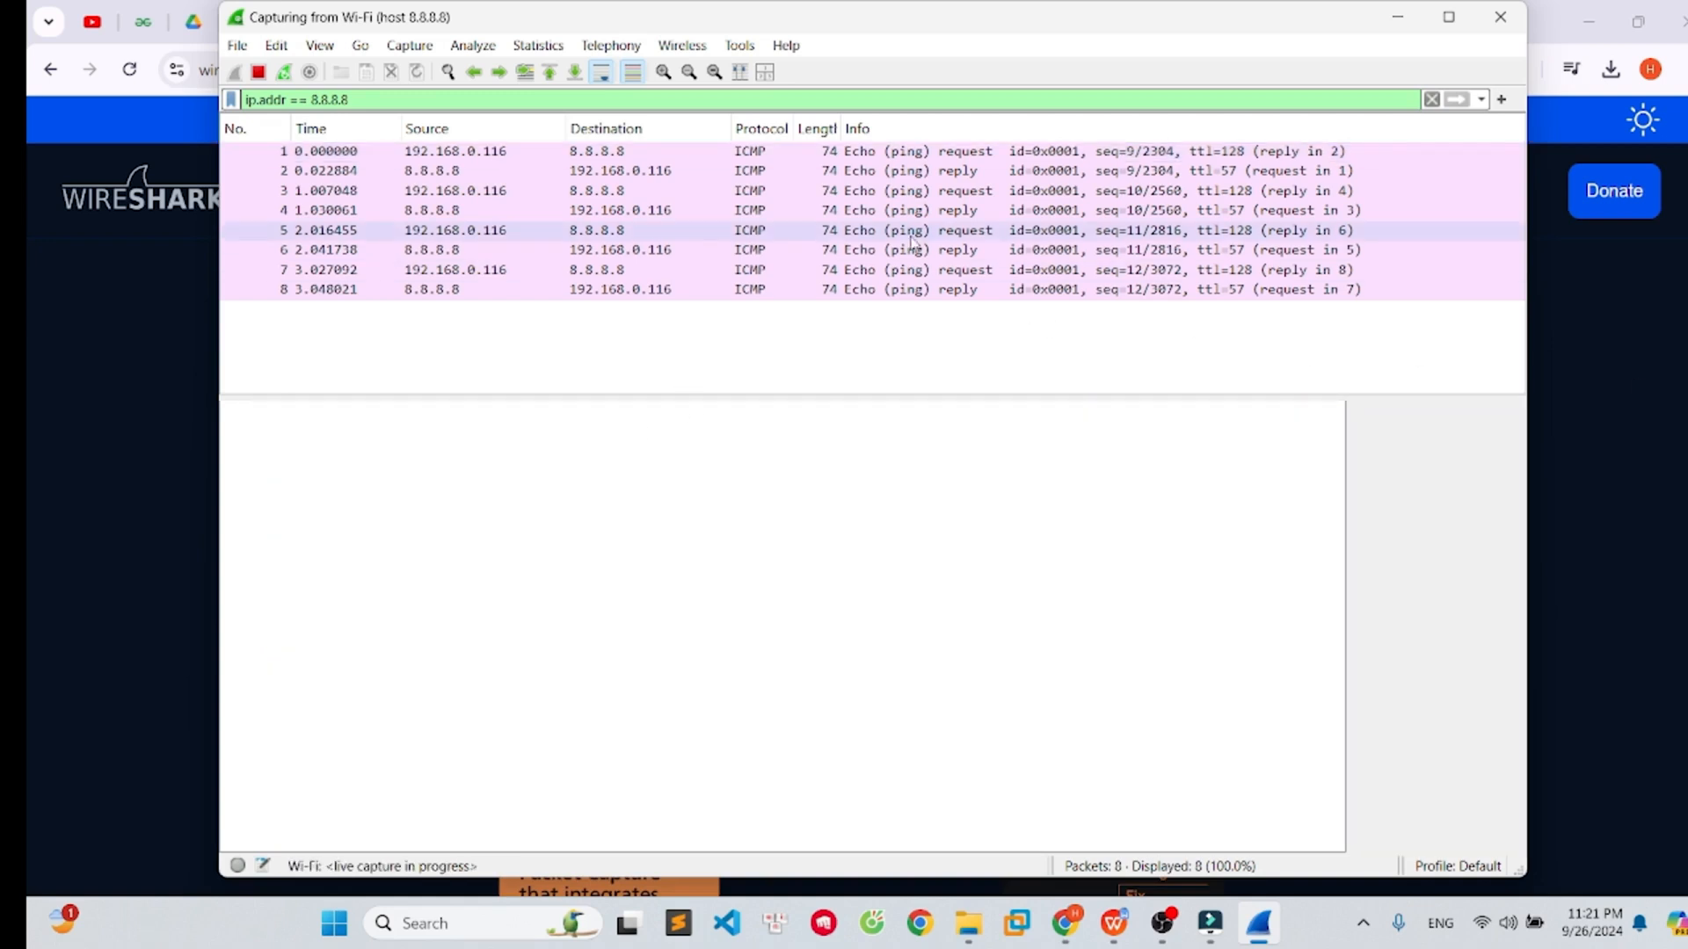
pyautogui.doubleClick(712, 158)
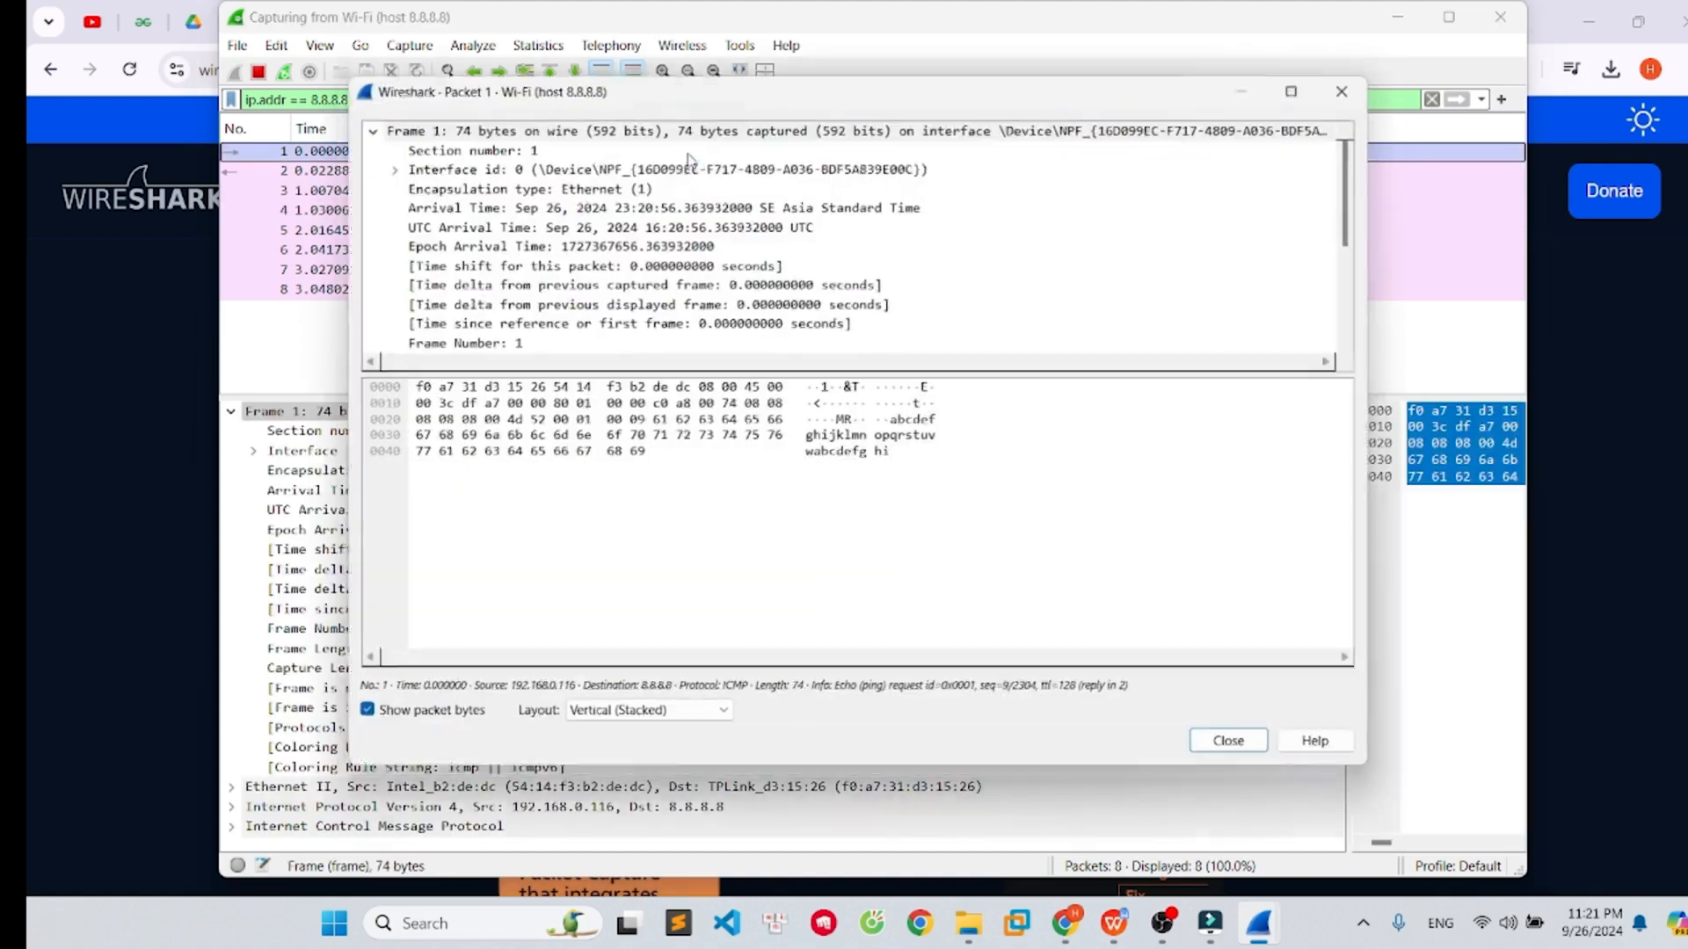
# - Close the separate packet window and enlarge the packet details pane in the main window
pyautogui.click(1378, 69)
pyautogui.moveTo(790, 399); pyautogui.dragTo(791, 333)
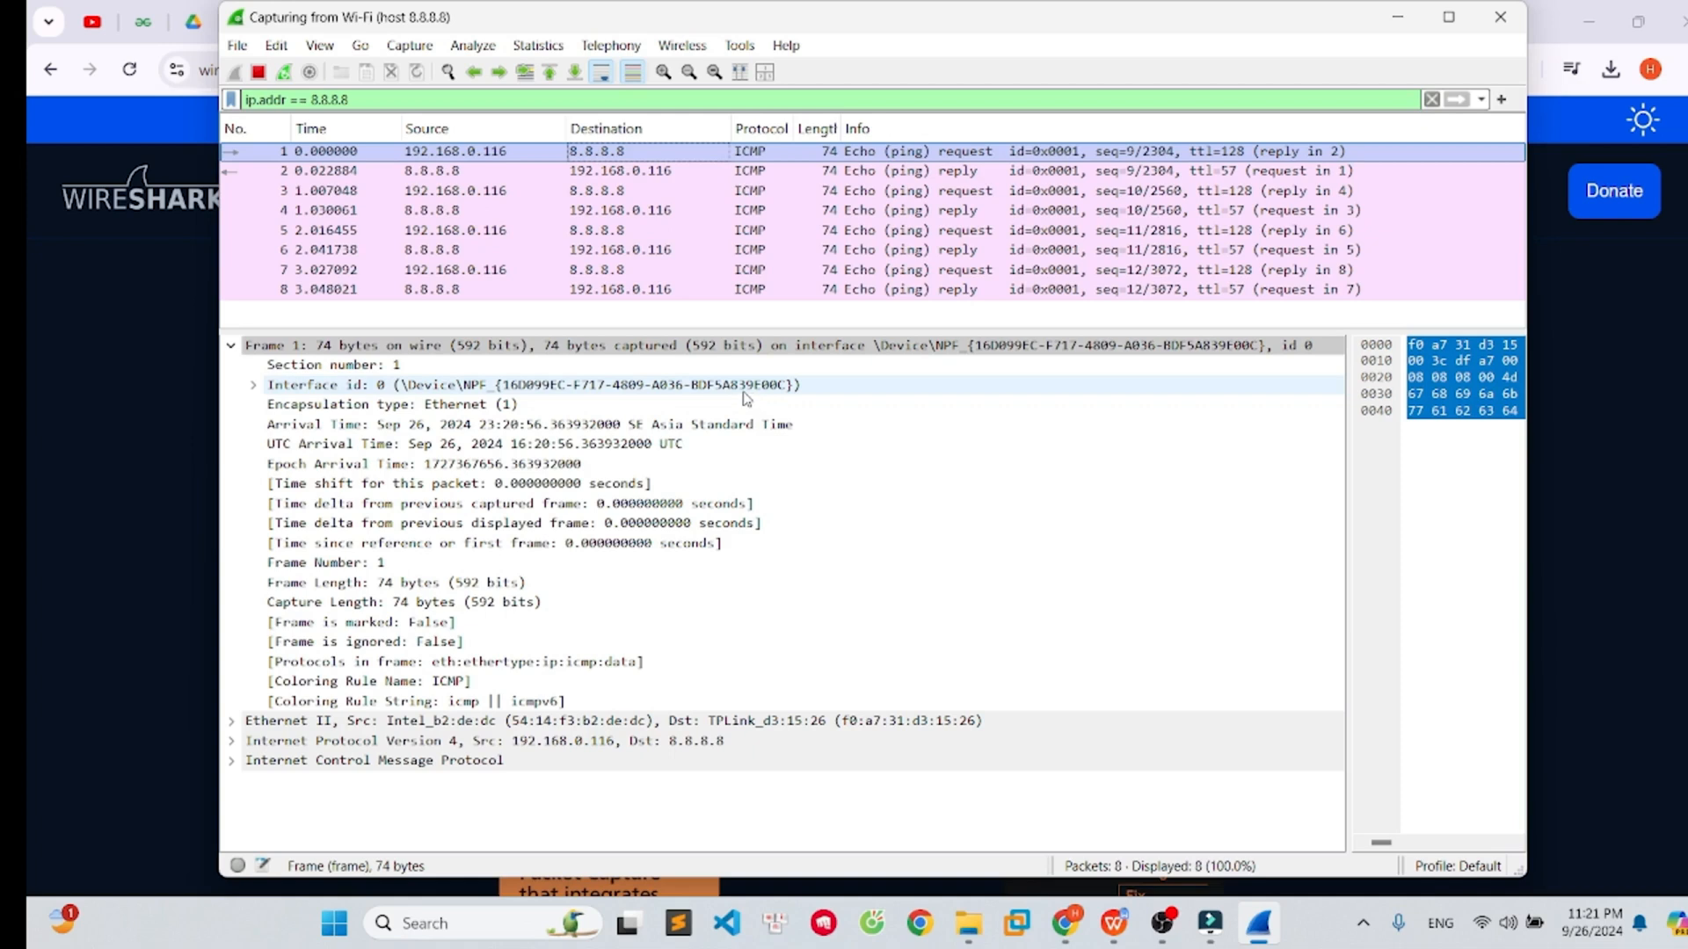
# - Examine the first packet's Frame fields, including arrival times, frame length and protocols in frame
pyautogui.click(585, 350)
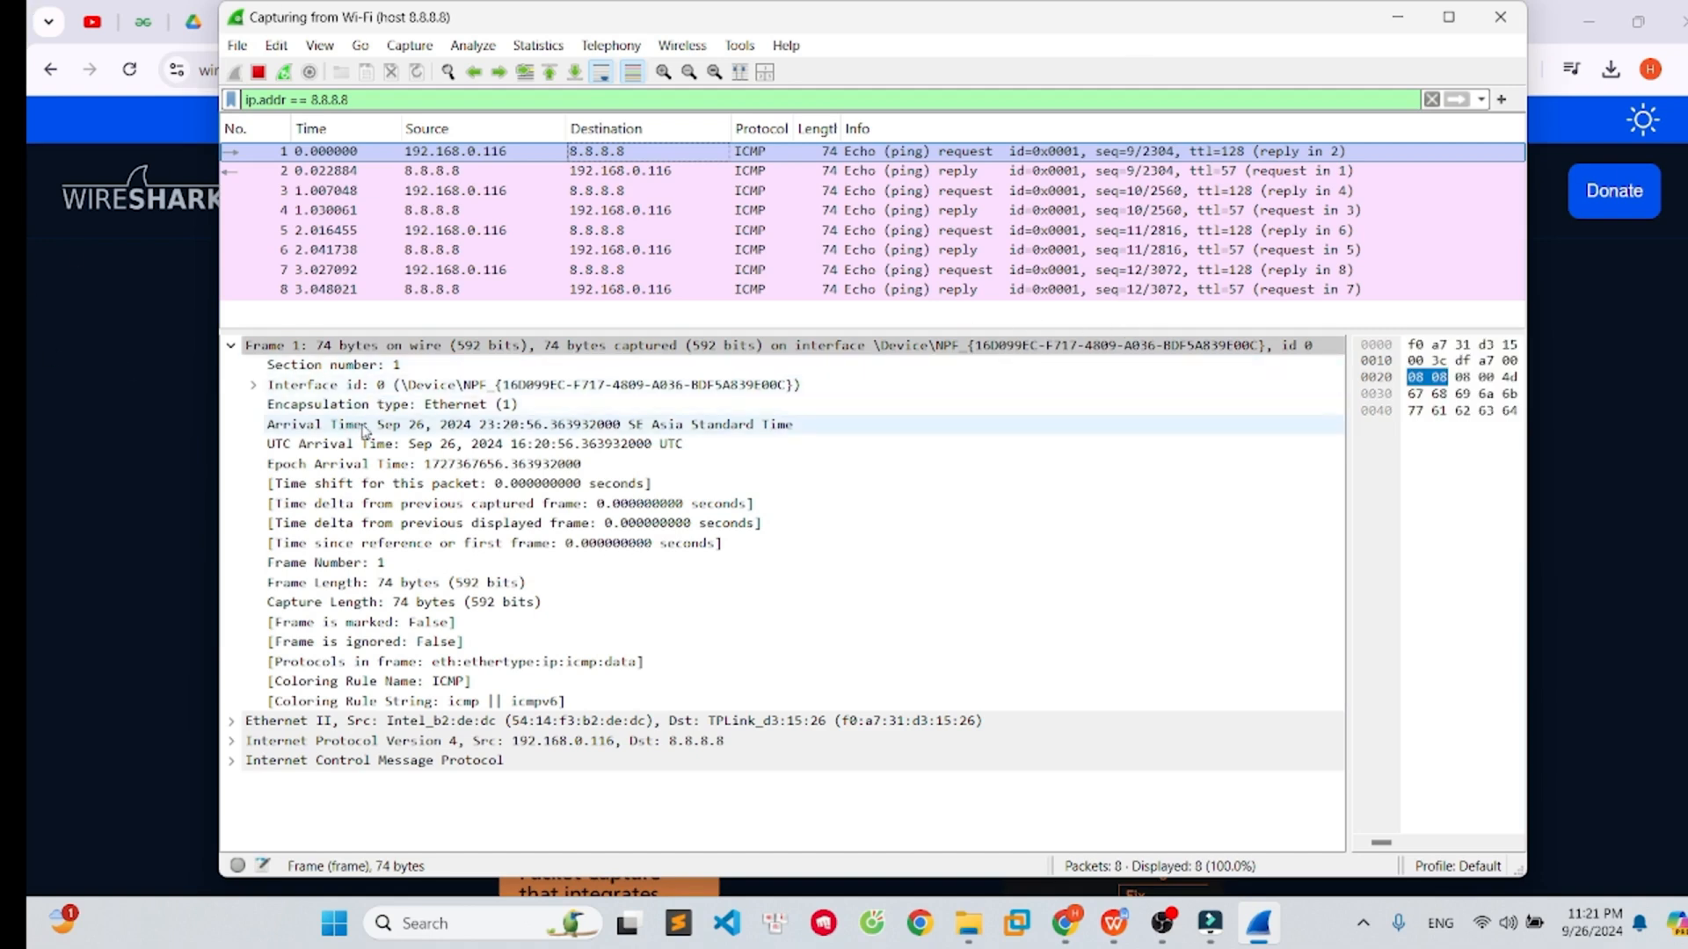
pyautogui.click(397, 351)
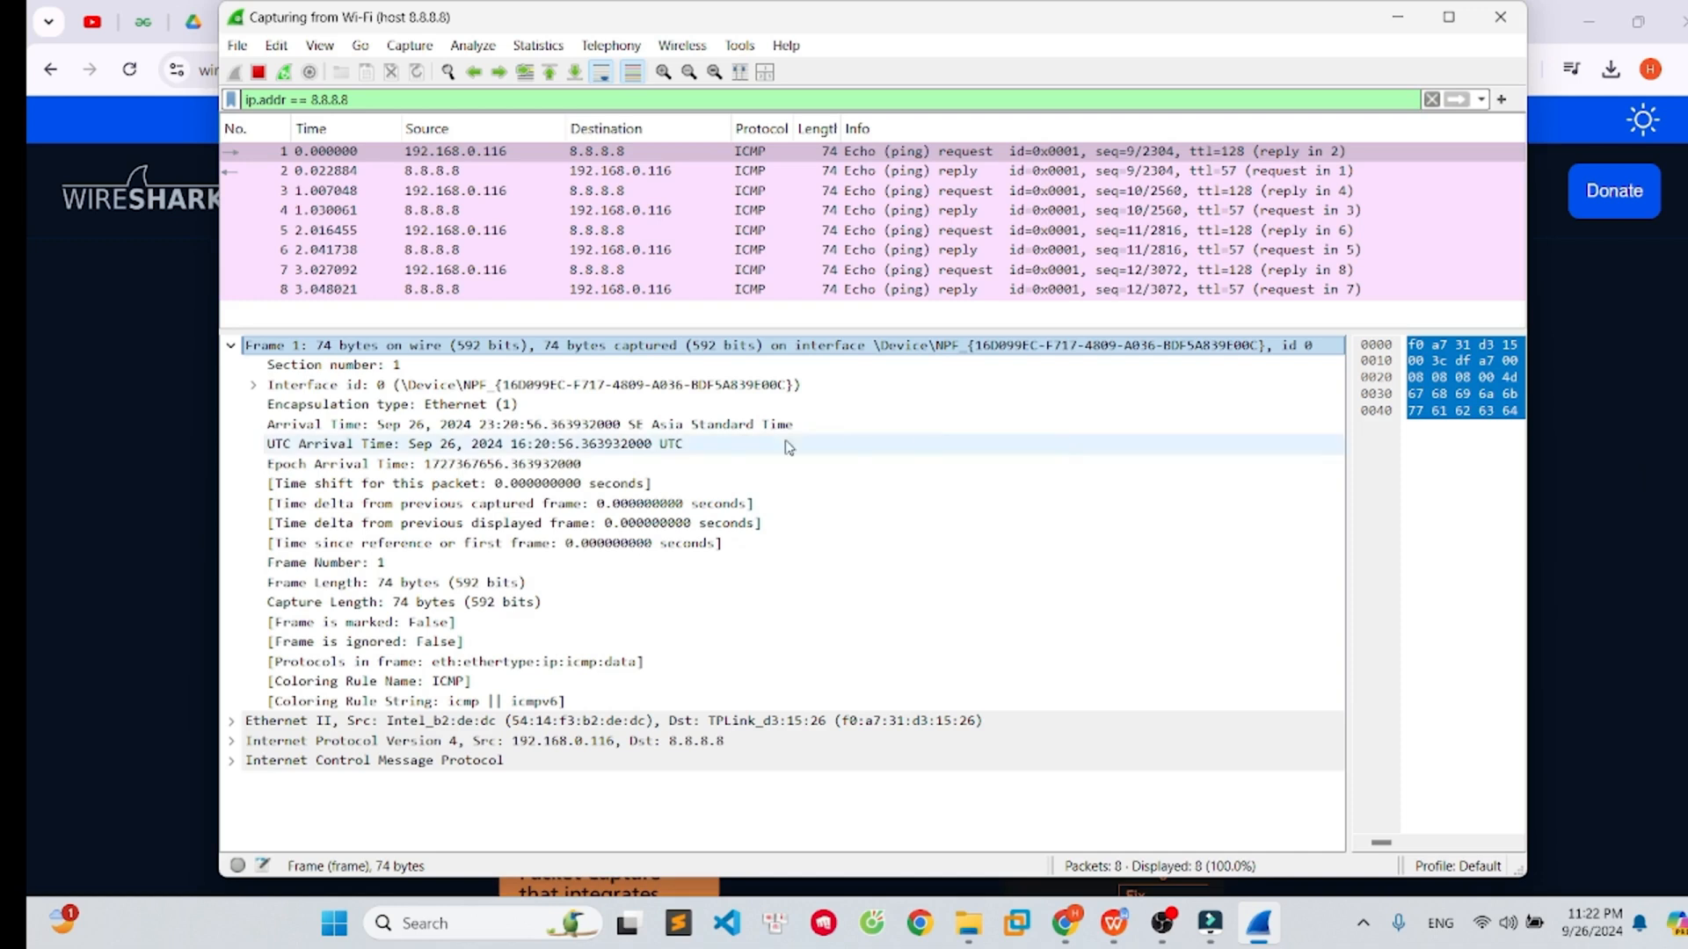
pyautogui.click(356, 425)
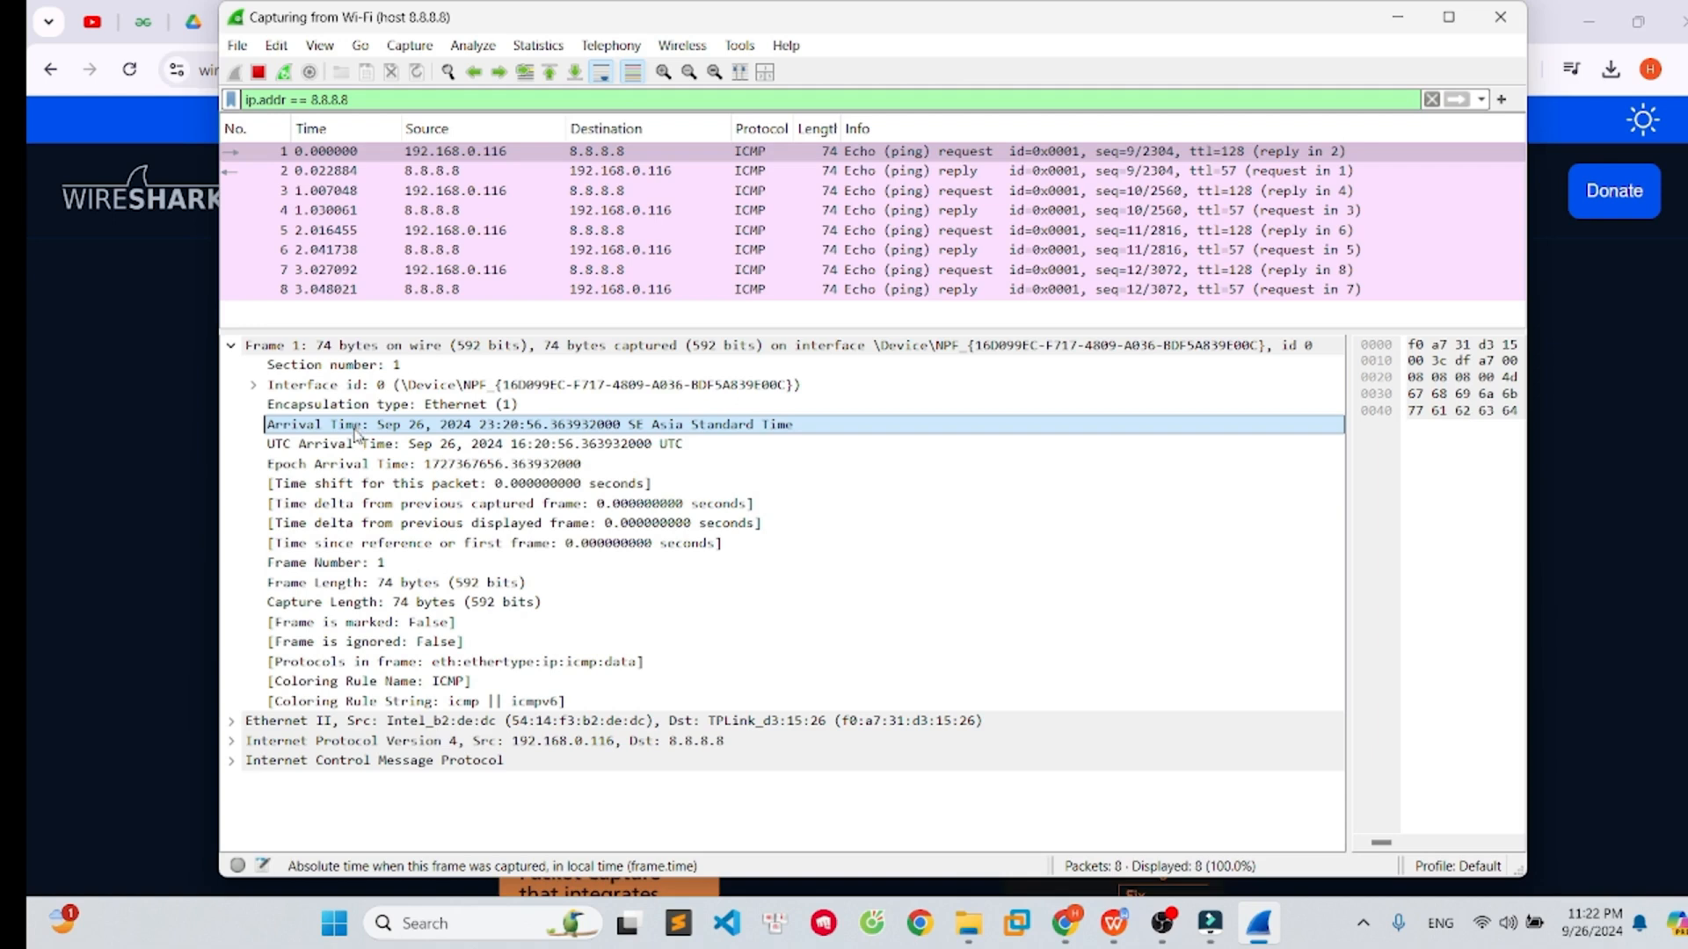
pyautogui.click(337, 448)
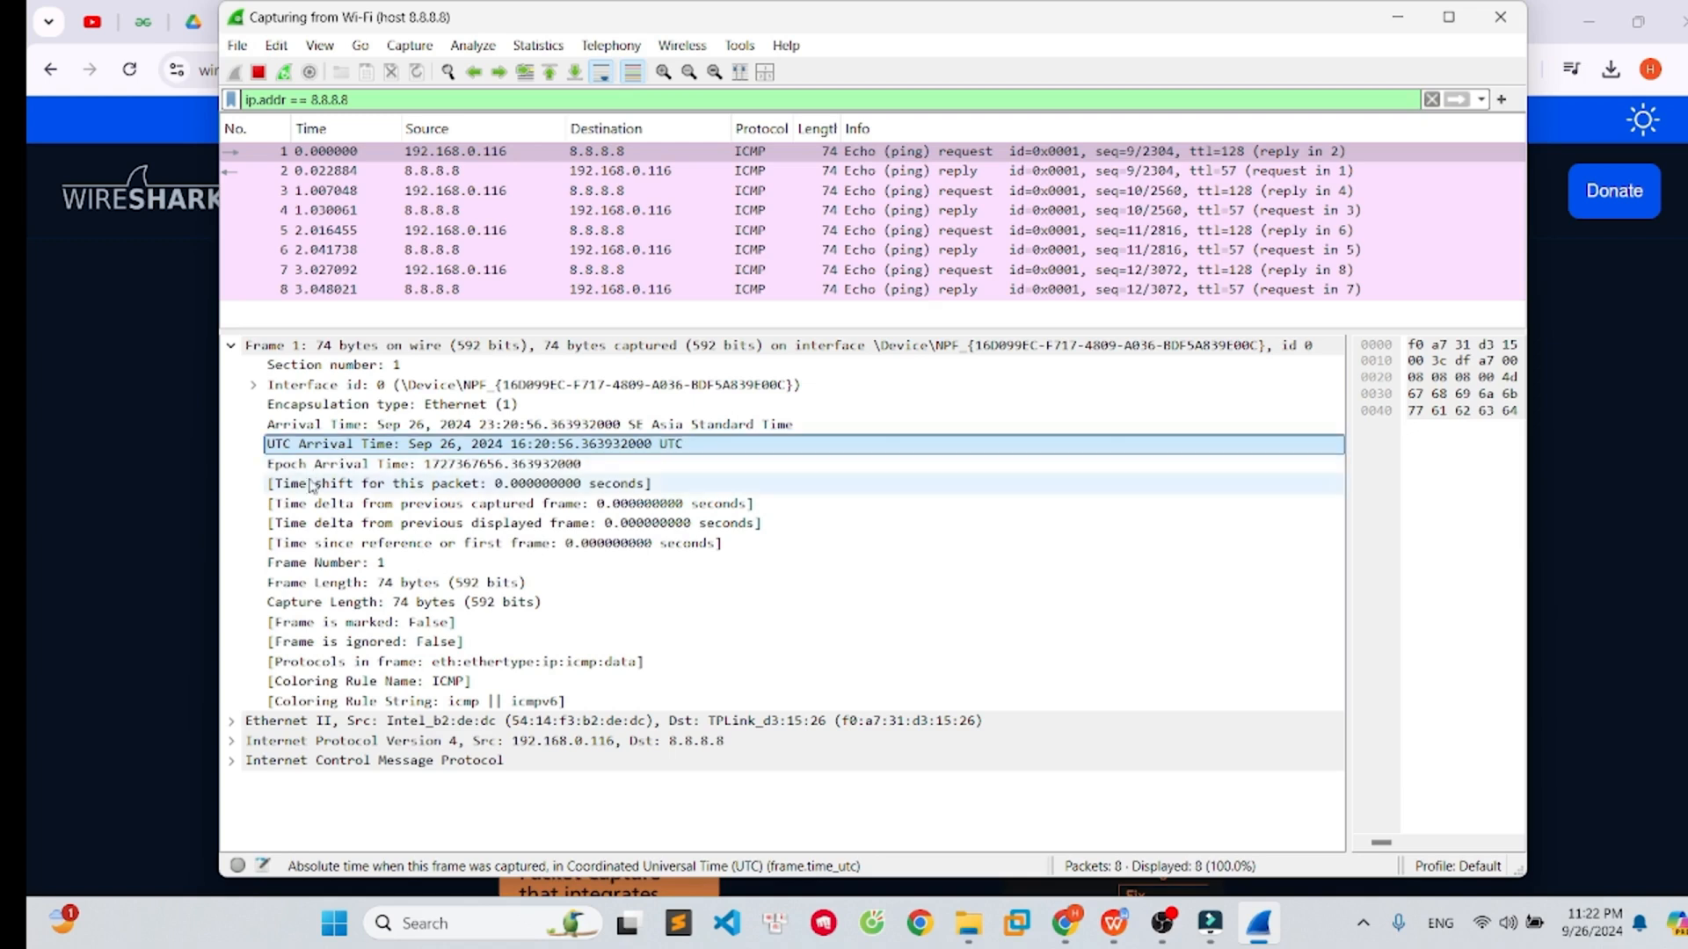
pyautogui.click(391, 582)
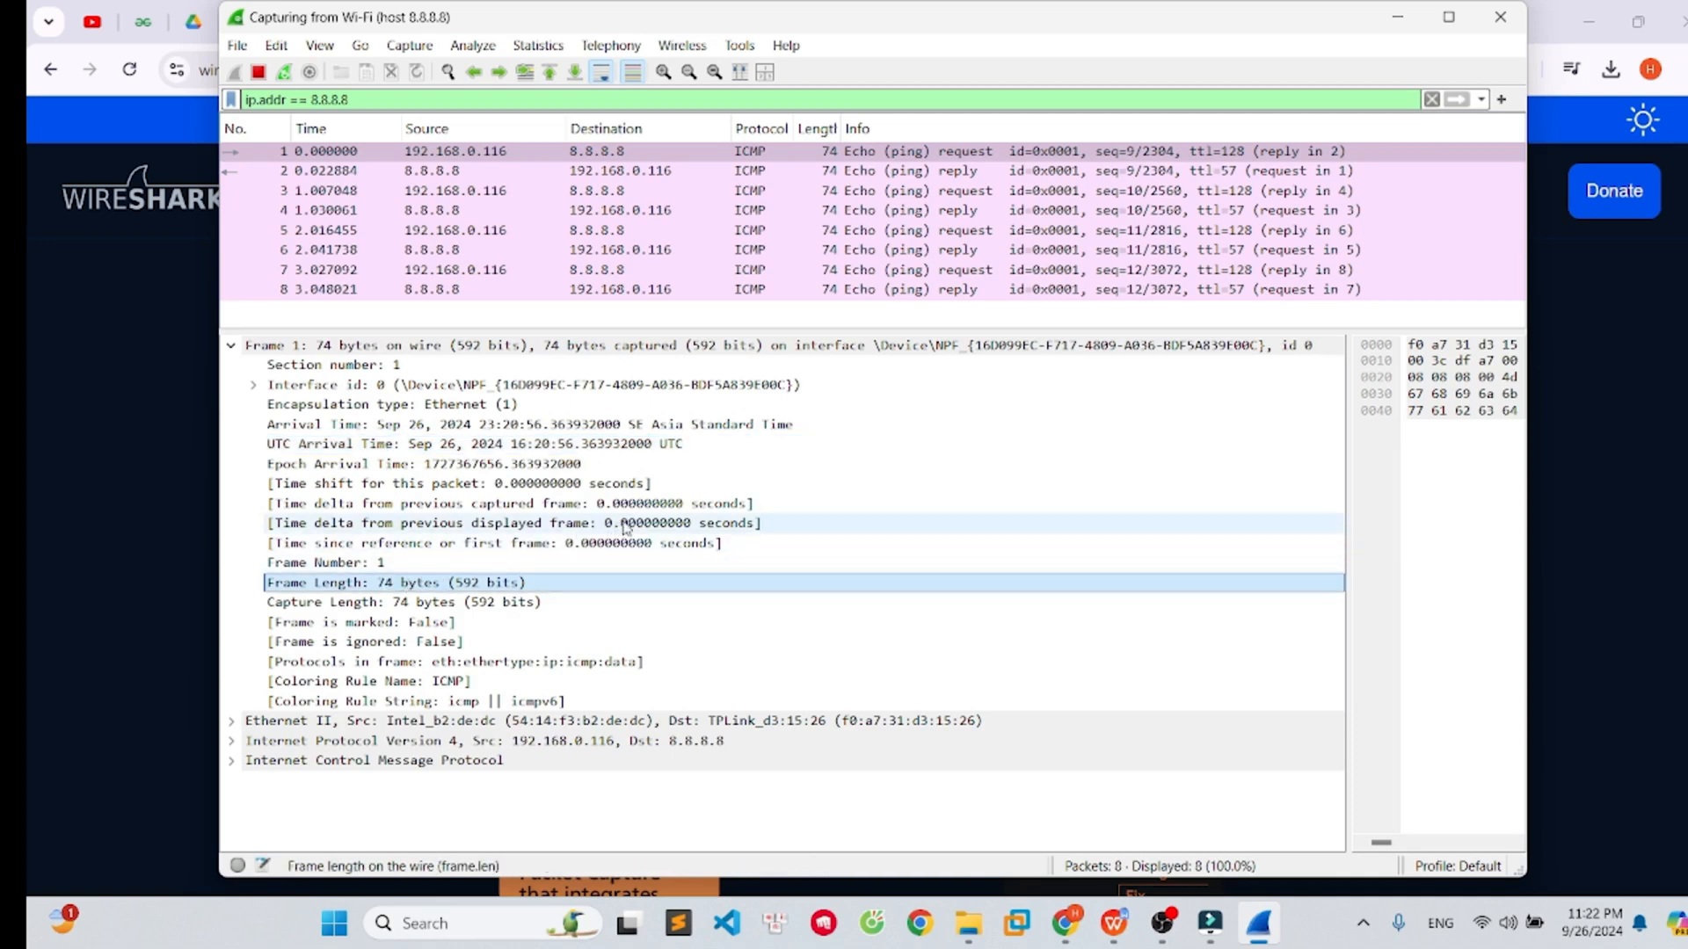
pyautogui.click(460, 664)
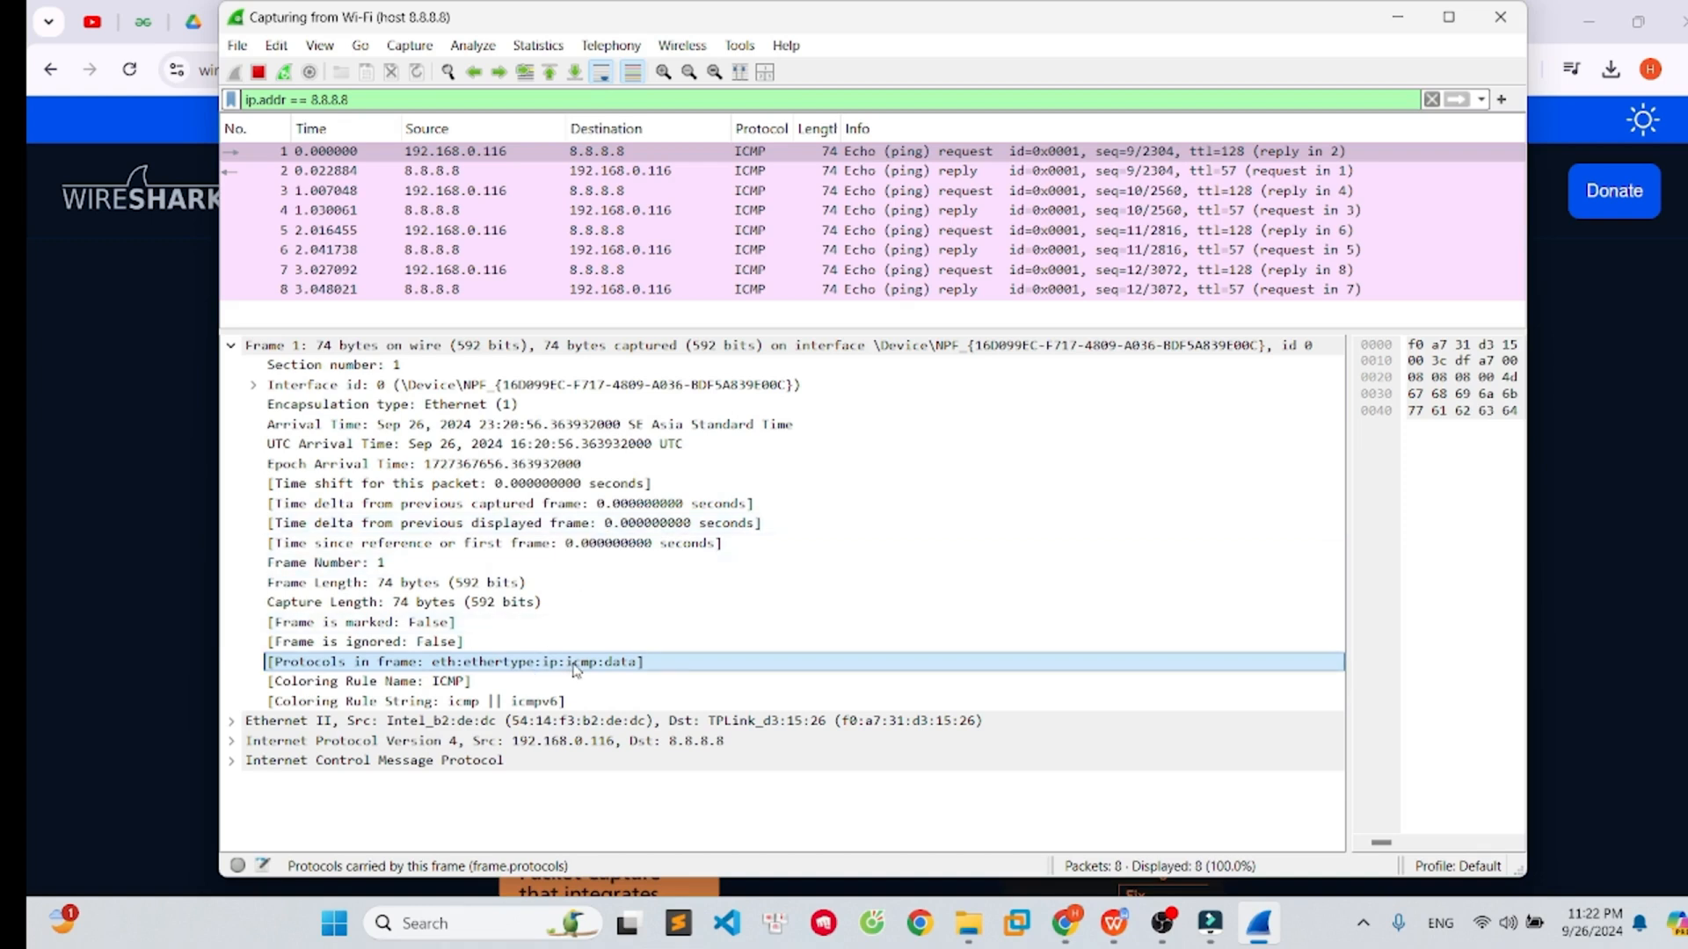
# - Collapse the Frame section, expand Ethernet II to inspect the destination and source MAC addresses, then collapse it
pyautogui.doubleClick(529, 348)
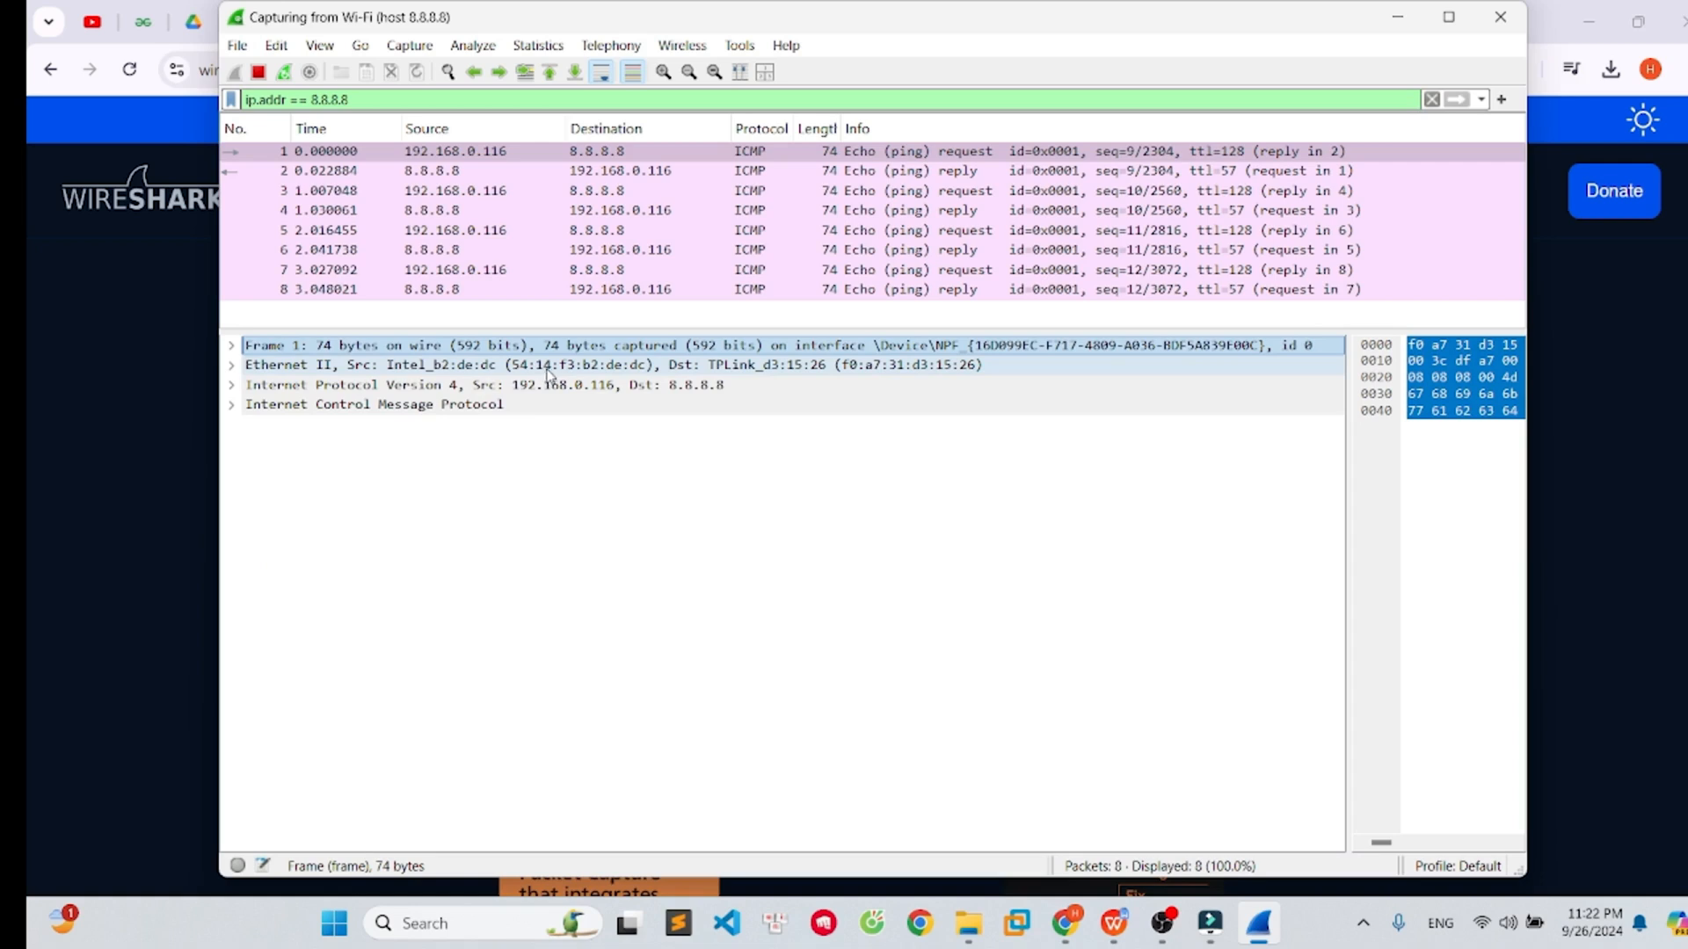
pyautogui.doubleClick(552, 366)
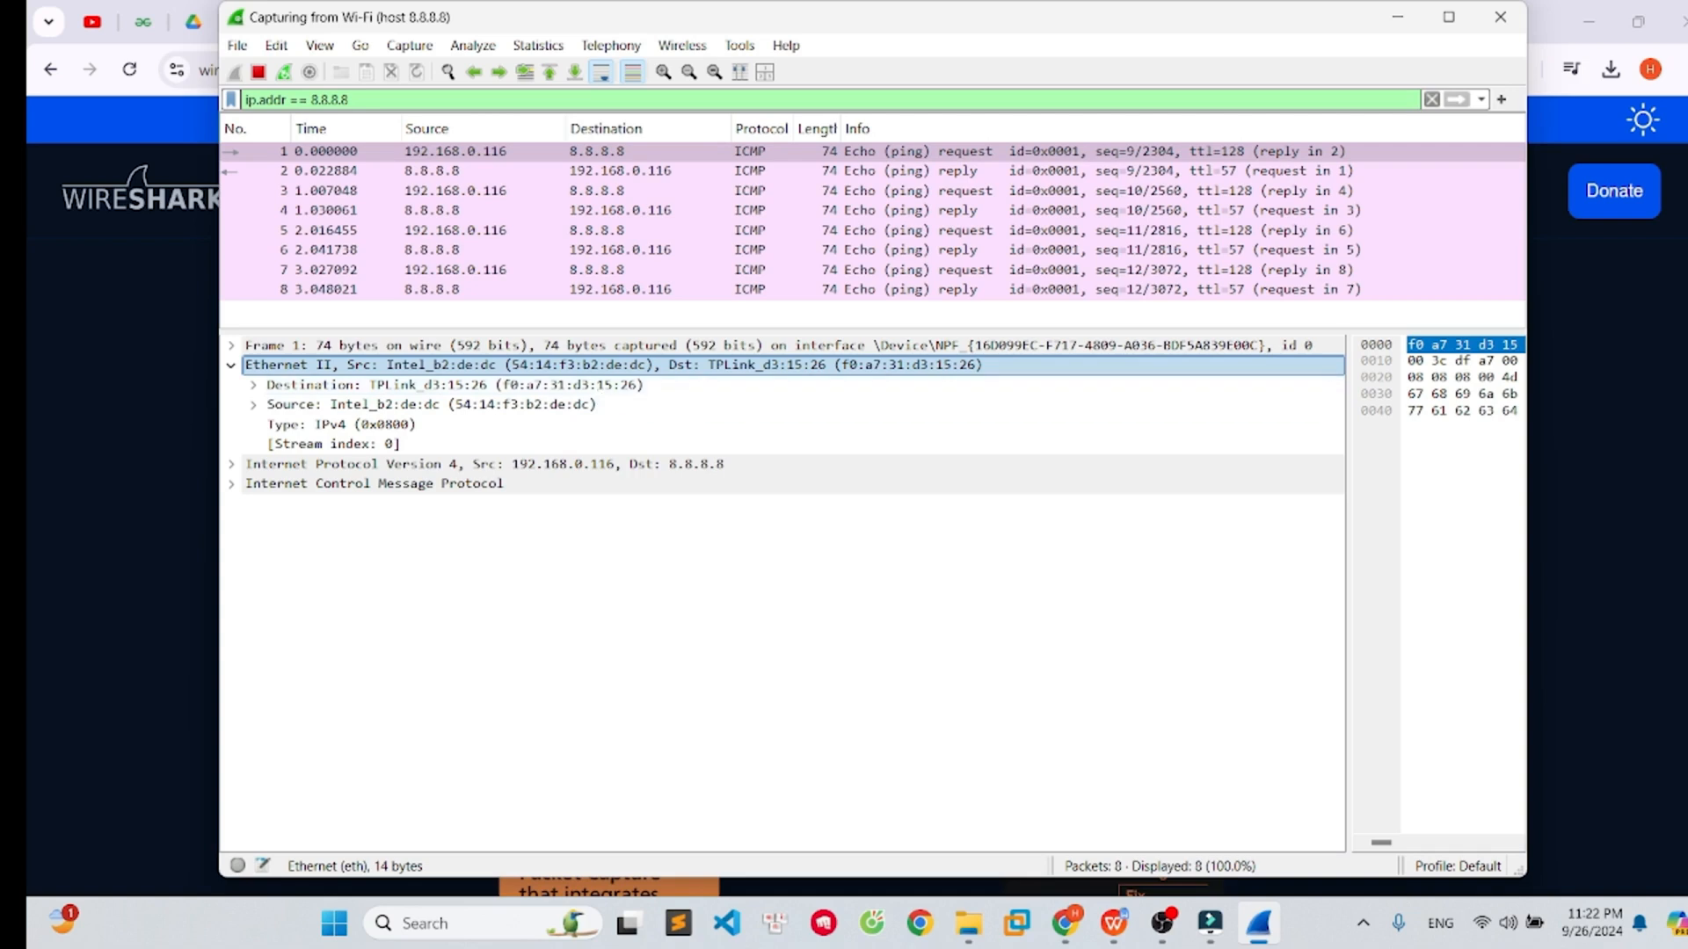
pyautogui.click(443, 386)
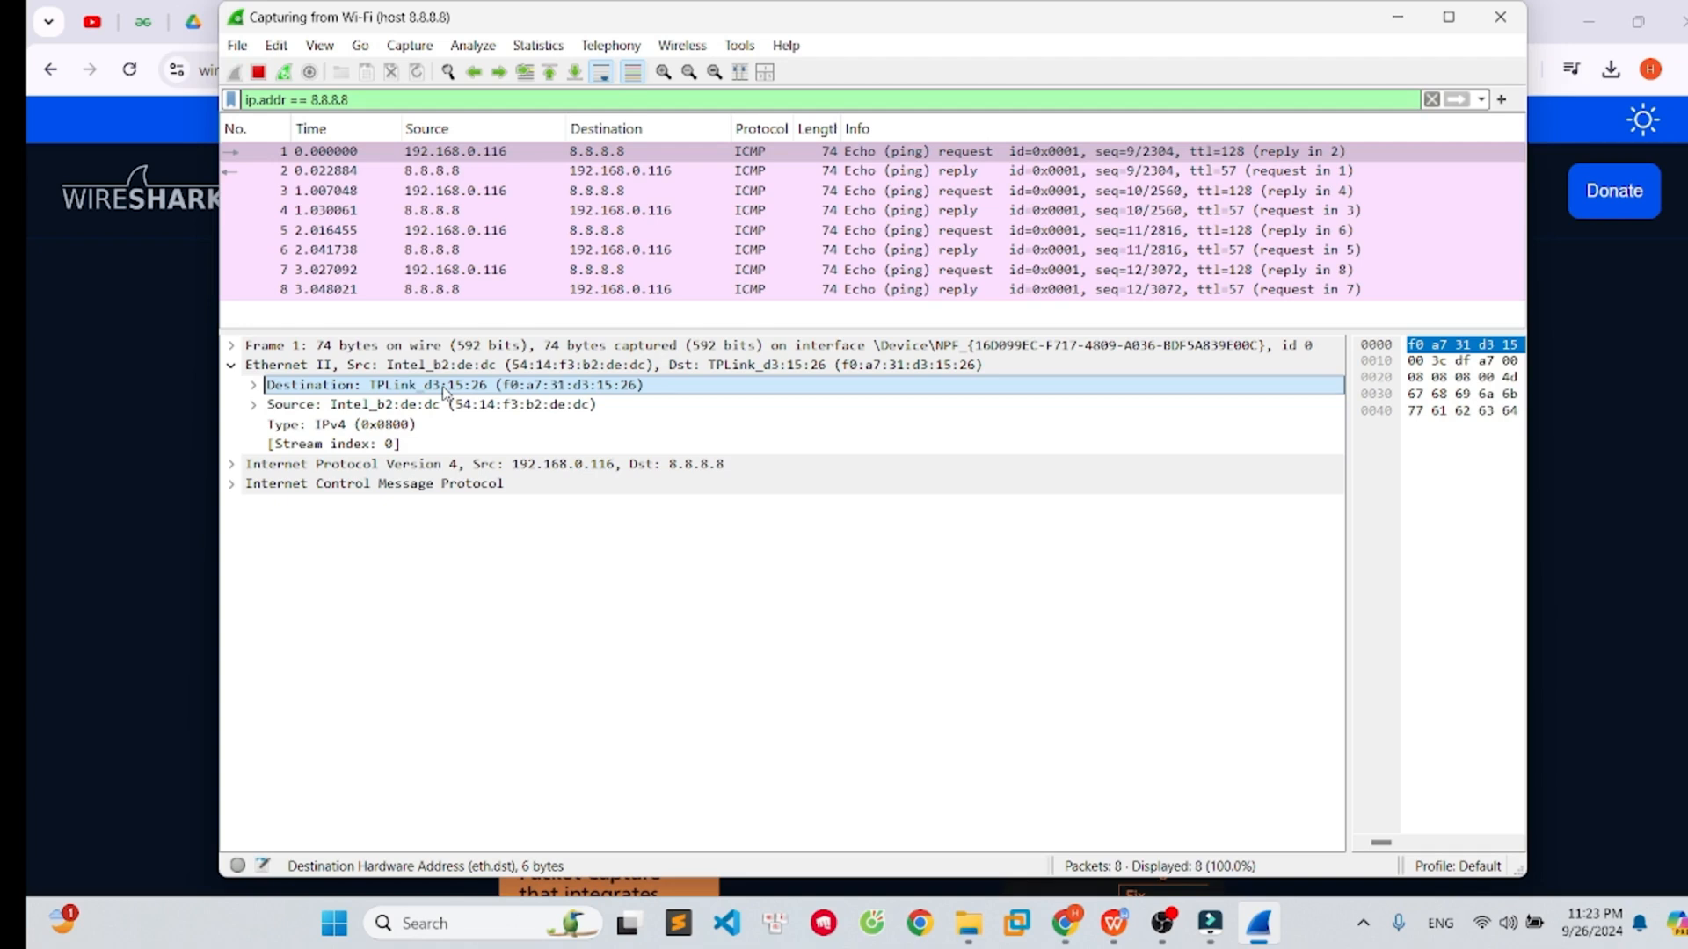
pyautogui.click(502, 404)
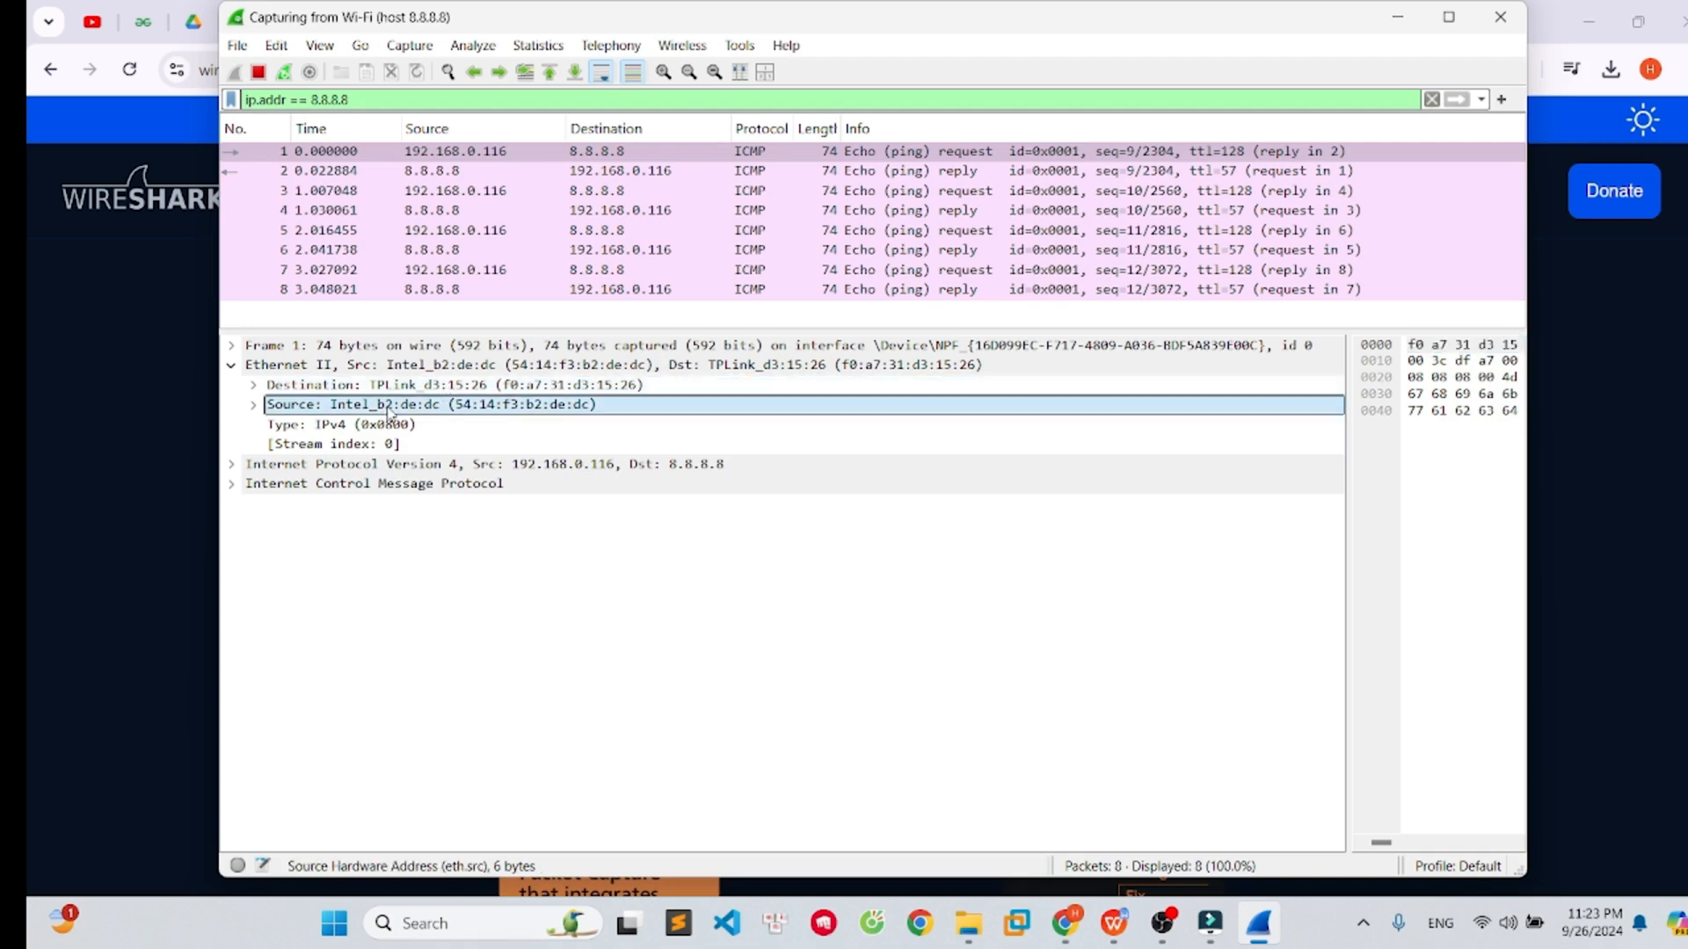
pyautogui.click(499, 388)
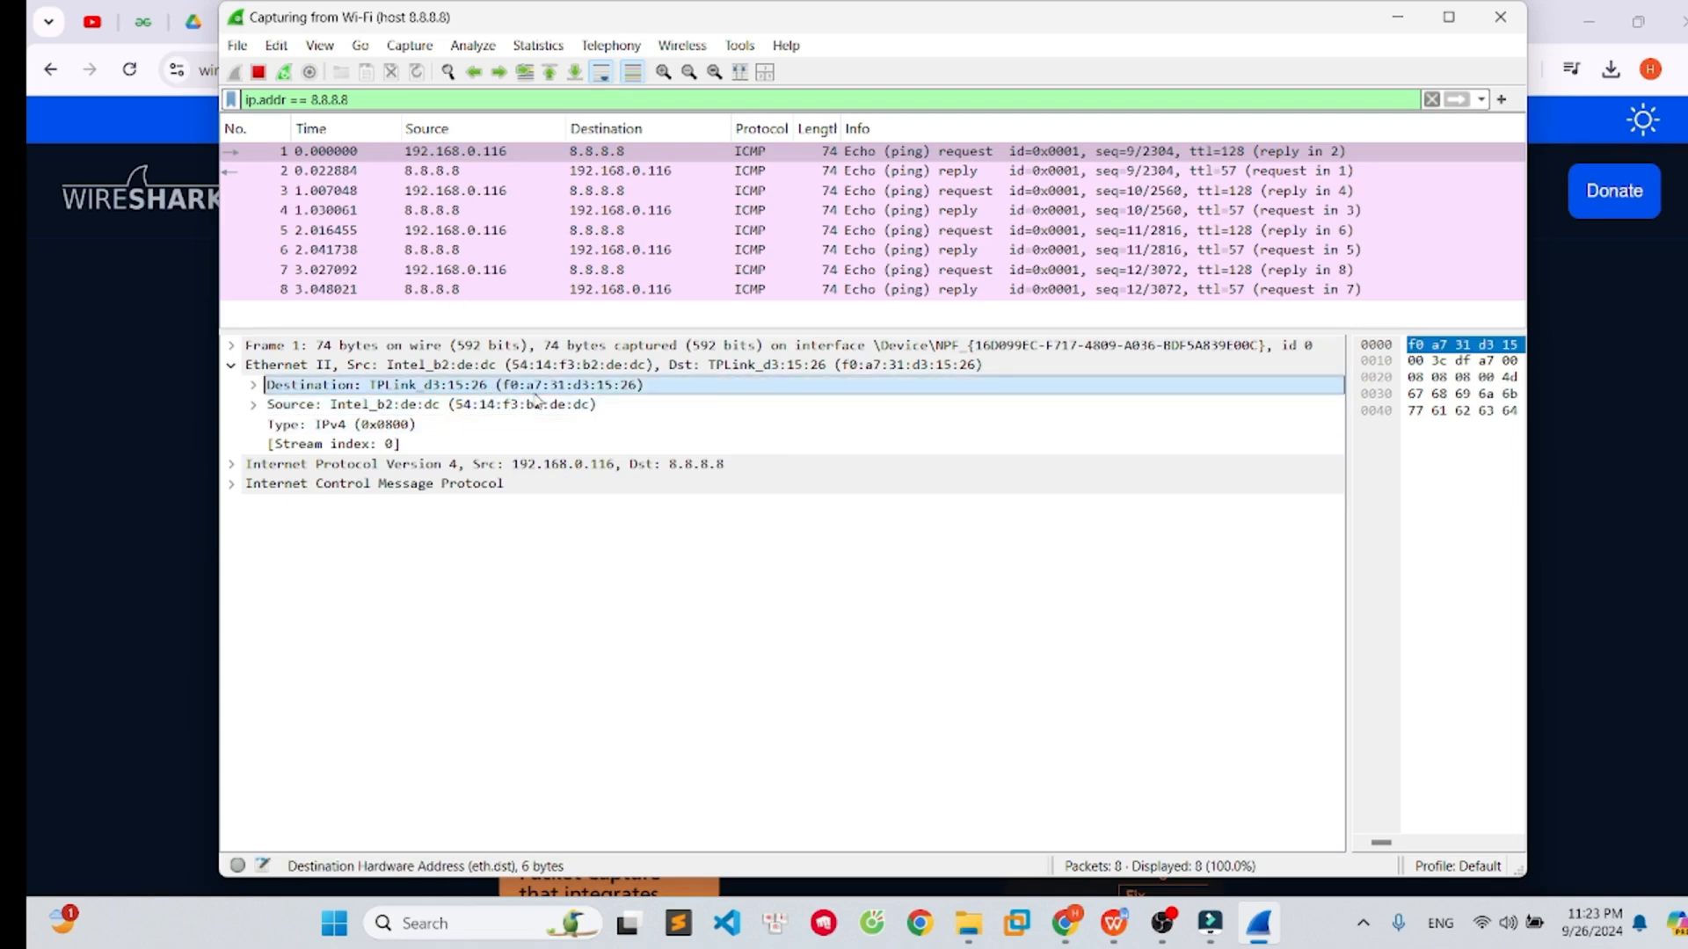
pyautogui.click(538, 402)
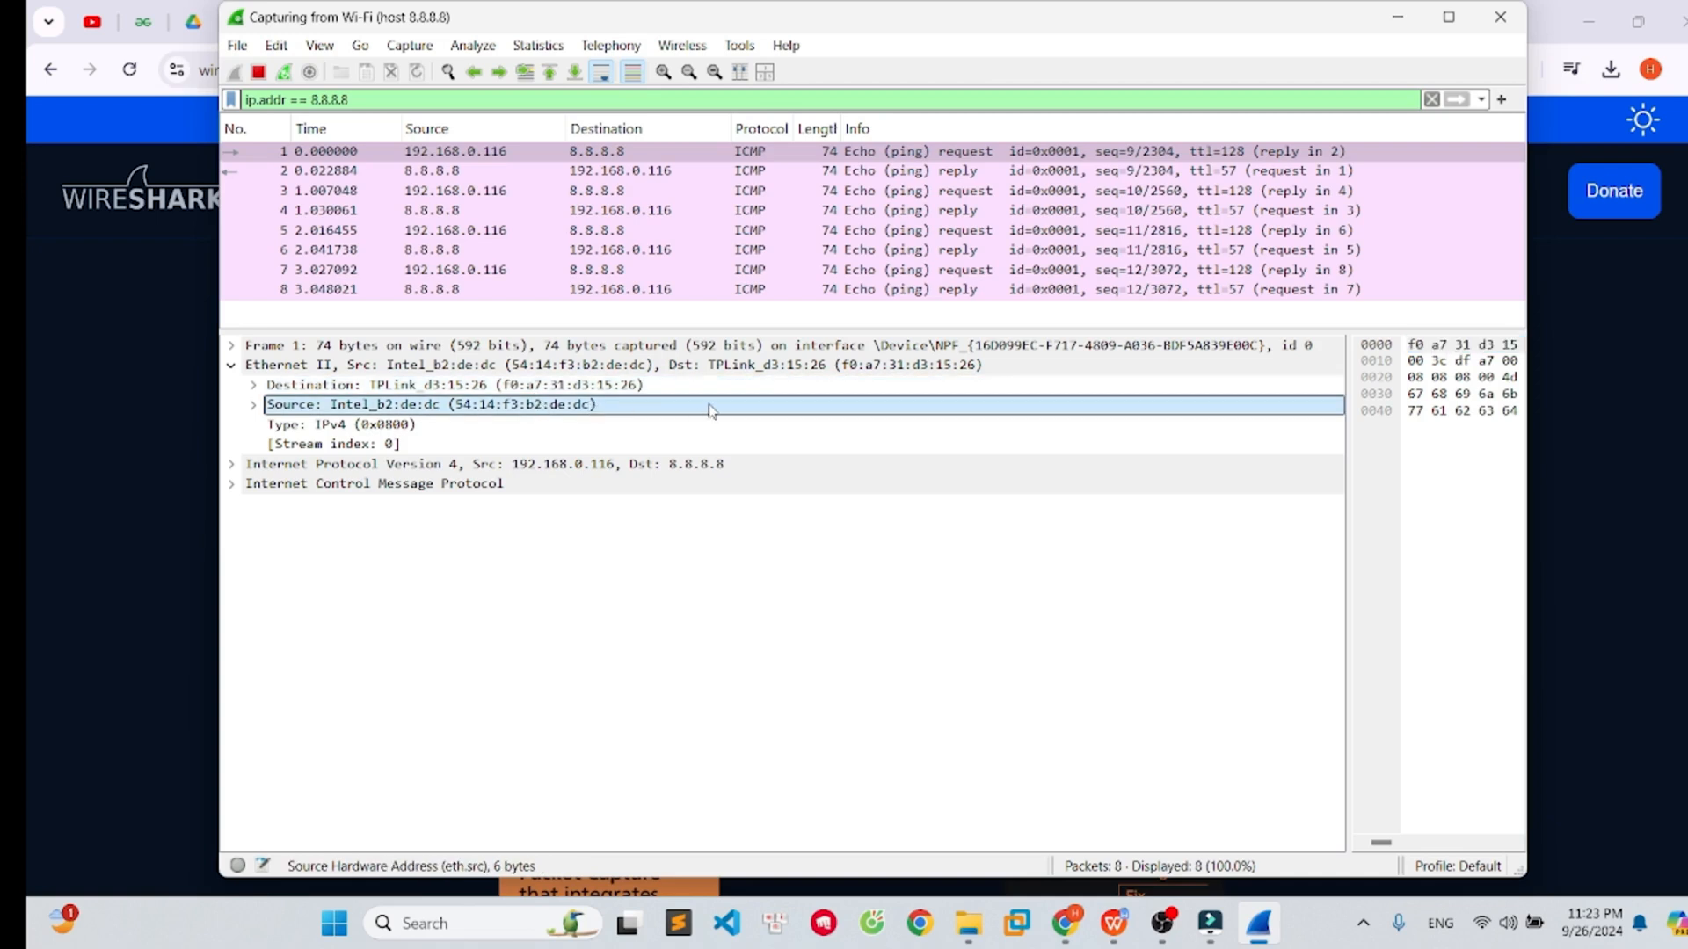
pyautogui.doubleClick(384, 366)
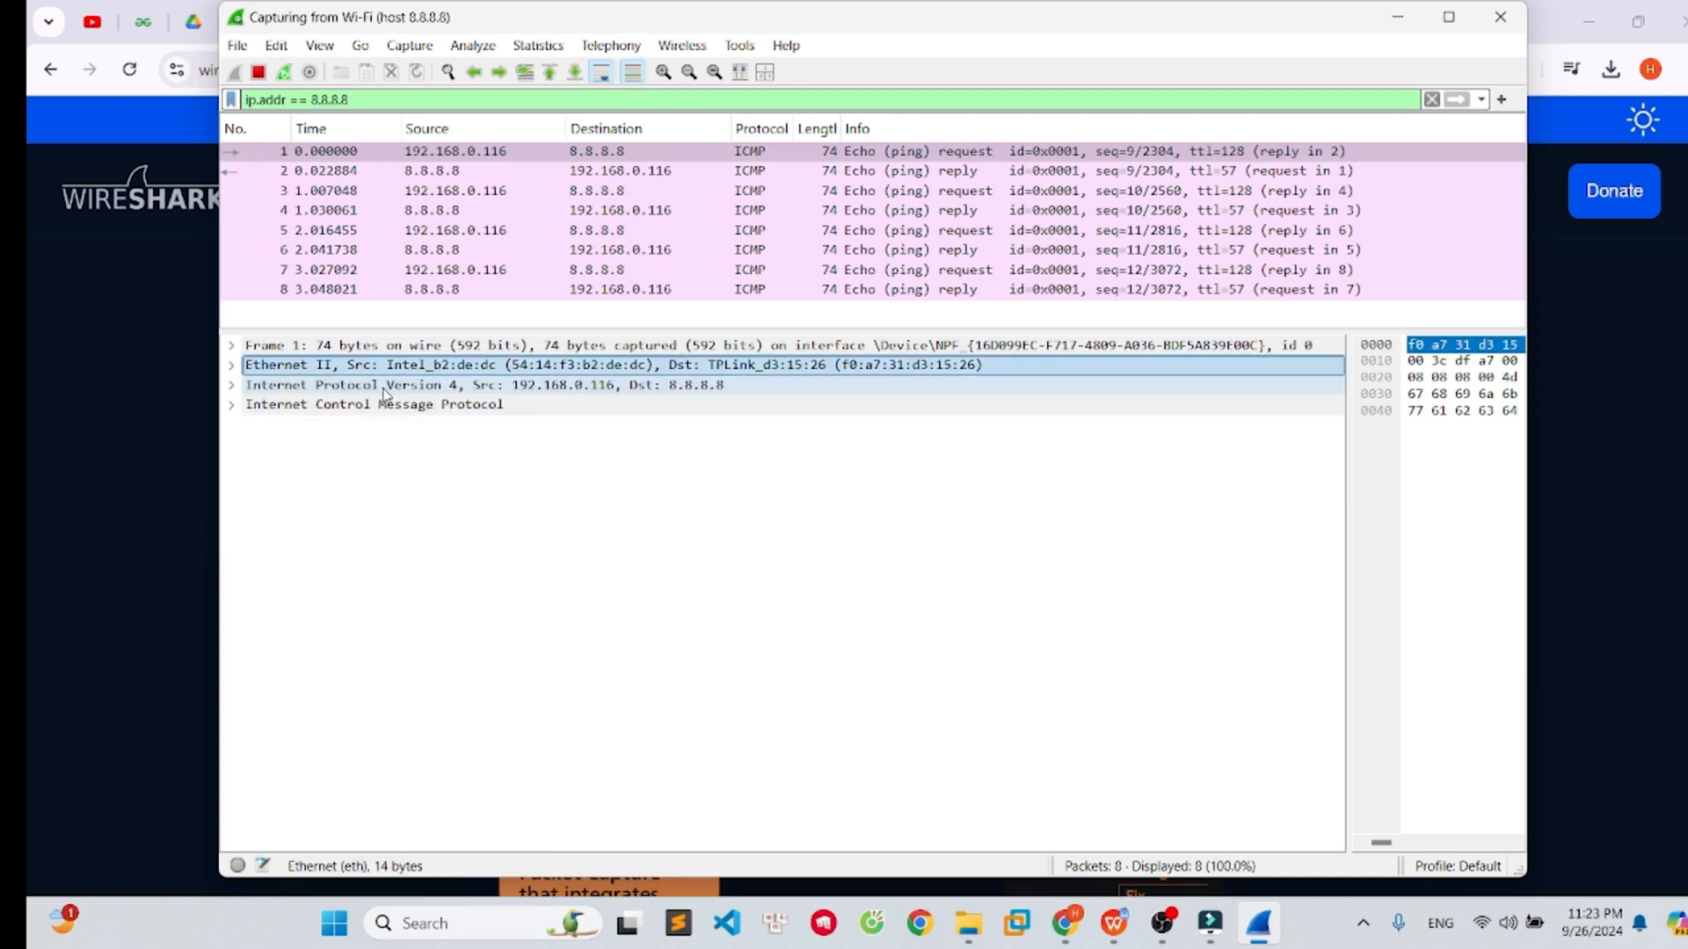
# - Expand the Internet Protocol Version 4 section to inspect its header fields and addresses, then collapse it
pyautogui.doubleClick(498, 387)
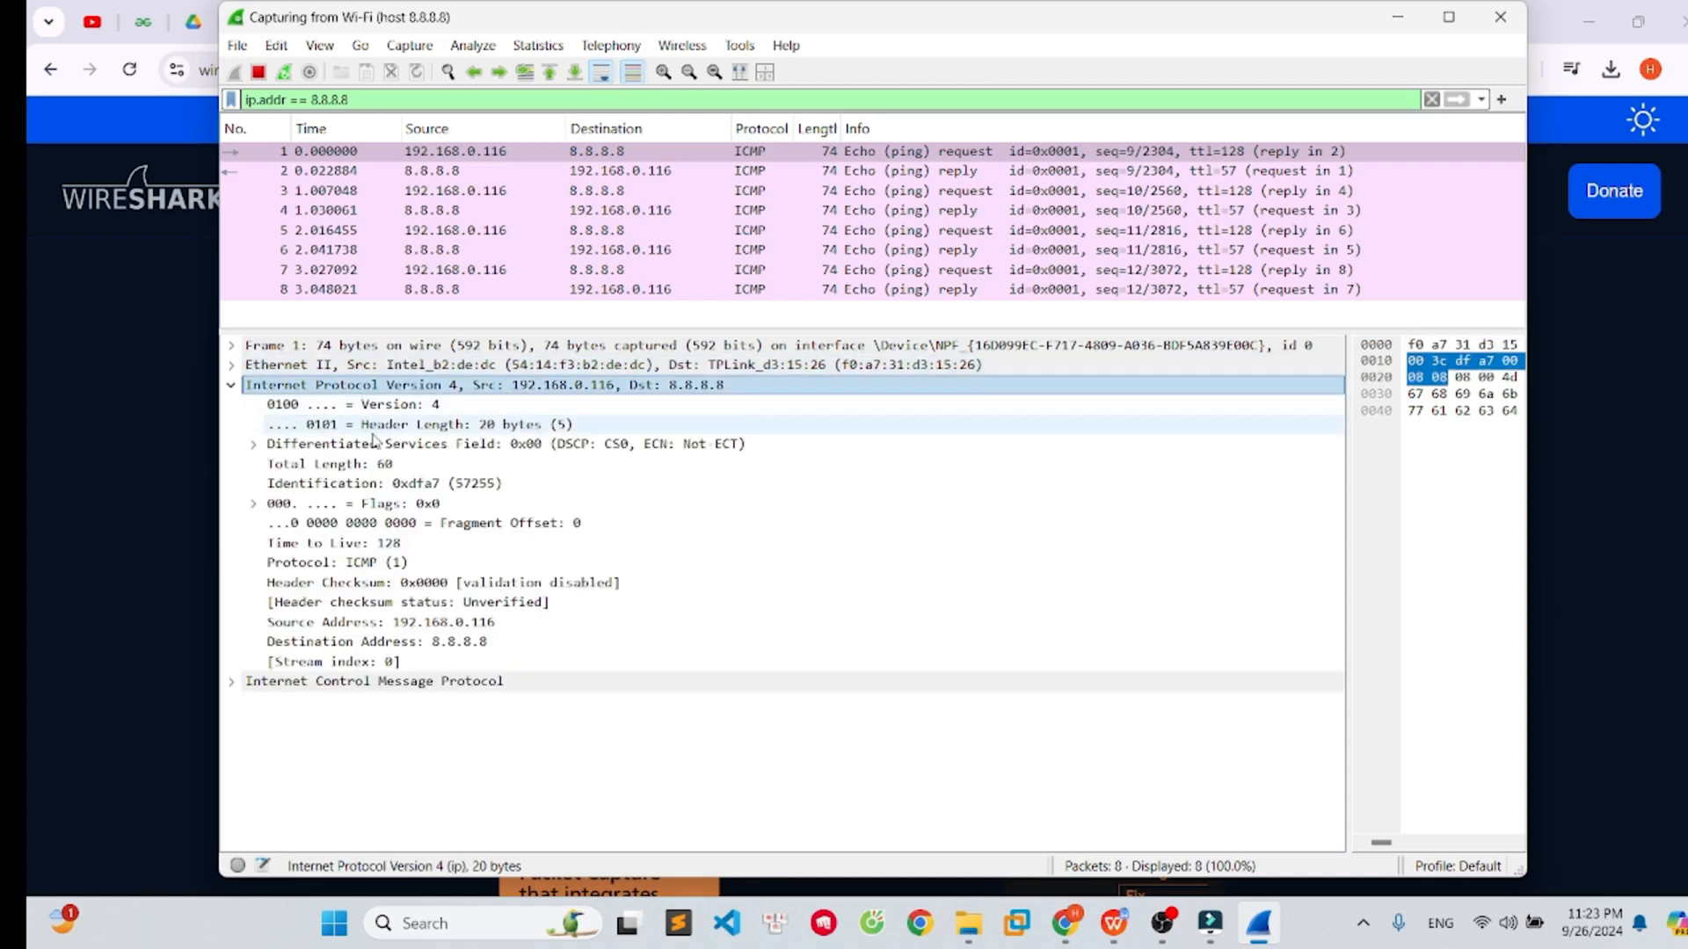
pyautogui.click(420, 407)
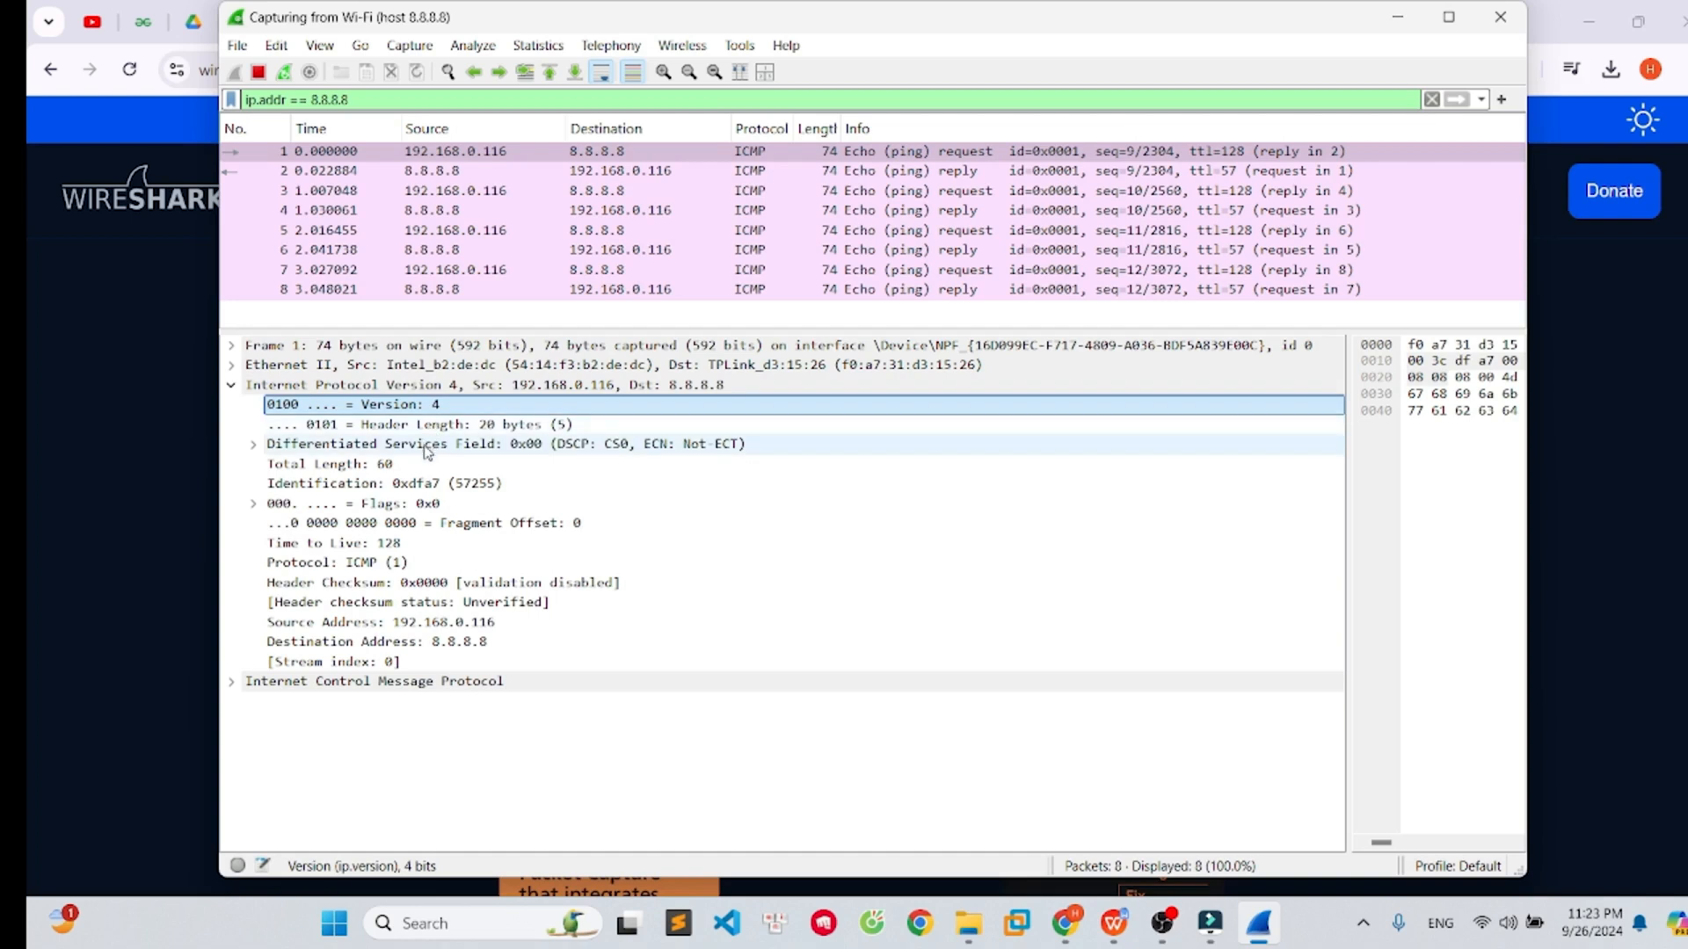
pyautogui.click(439, 426)
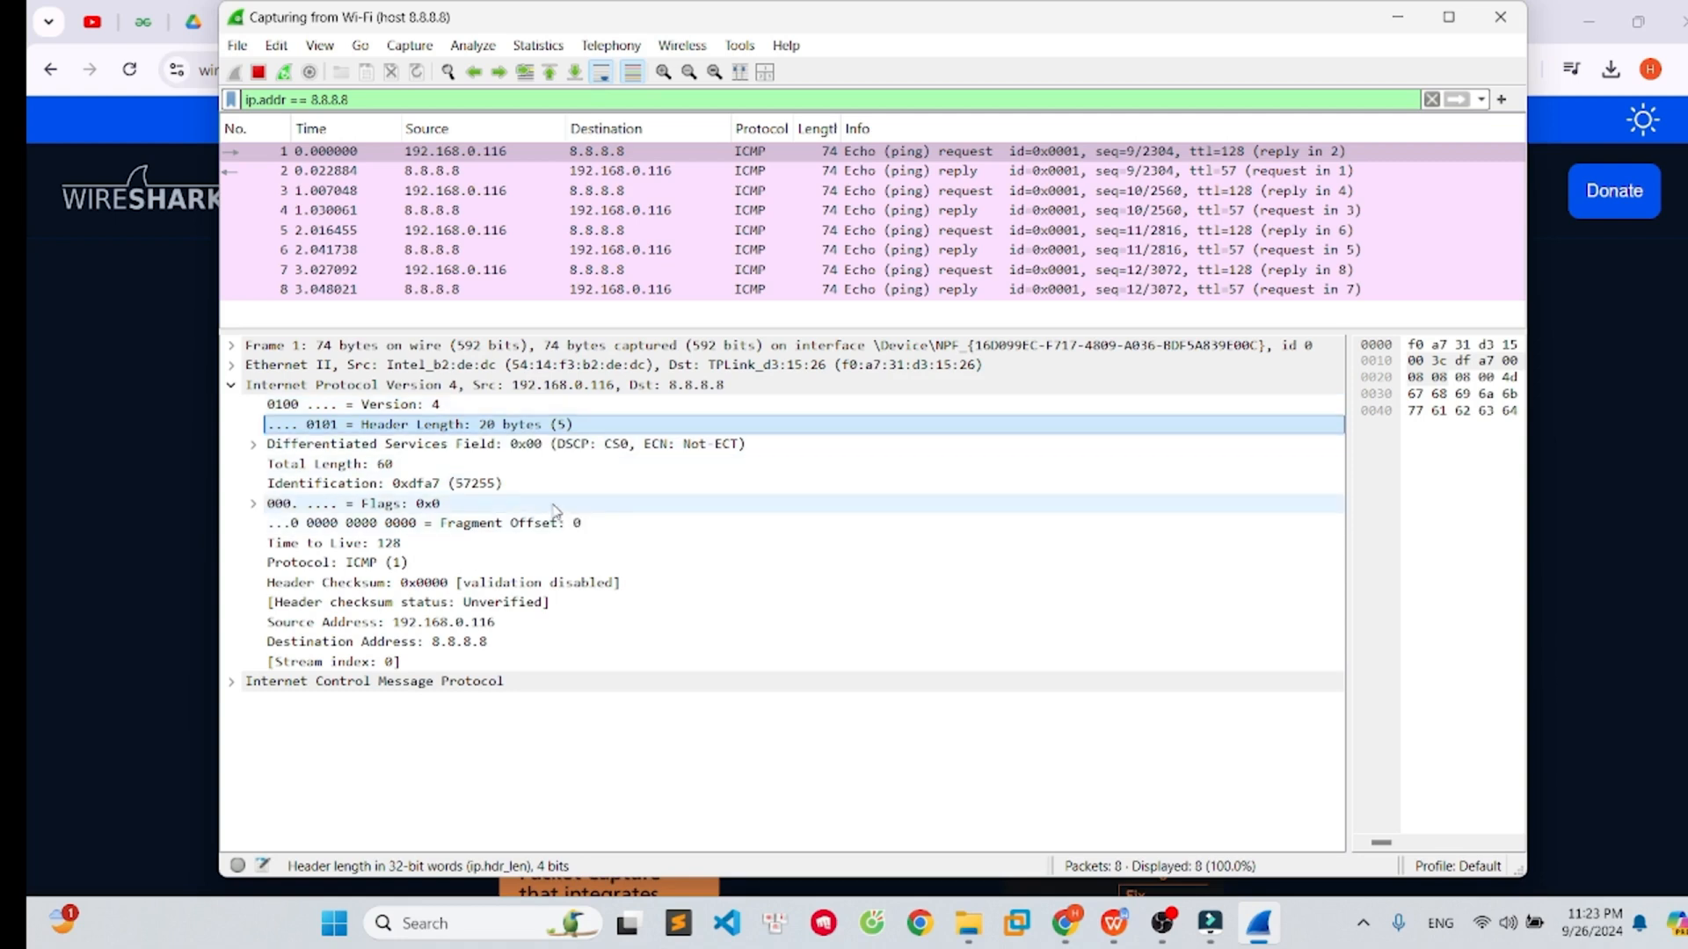
pyautogui.click(519, 466)
pyautogui.click(413, 542)
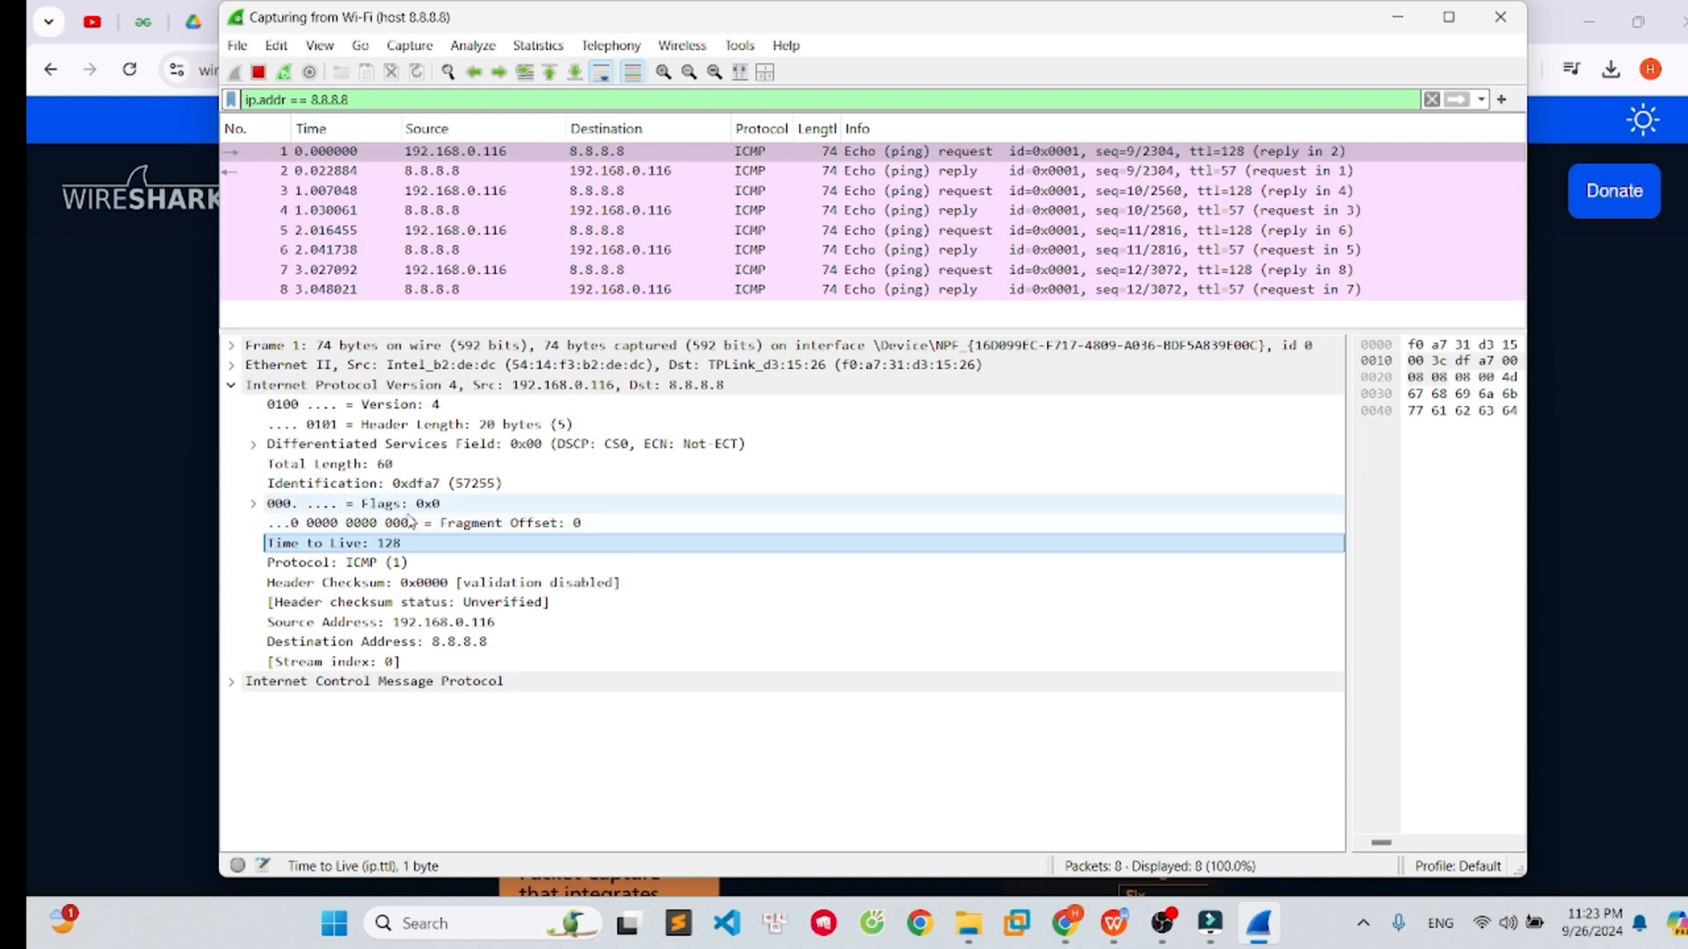
pyautogui.click(411, 587)
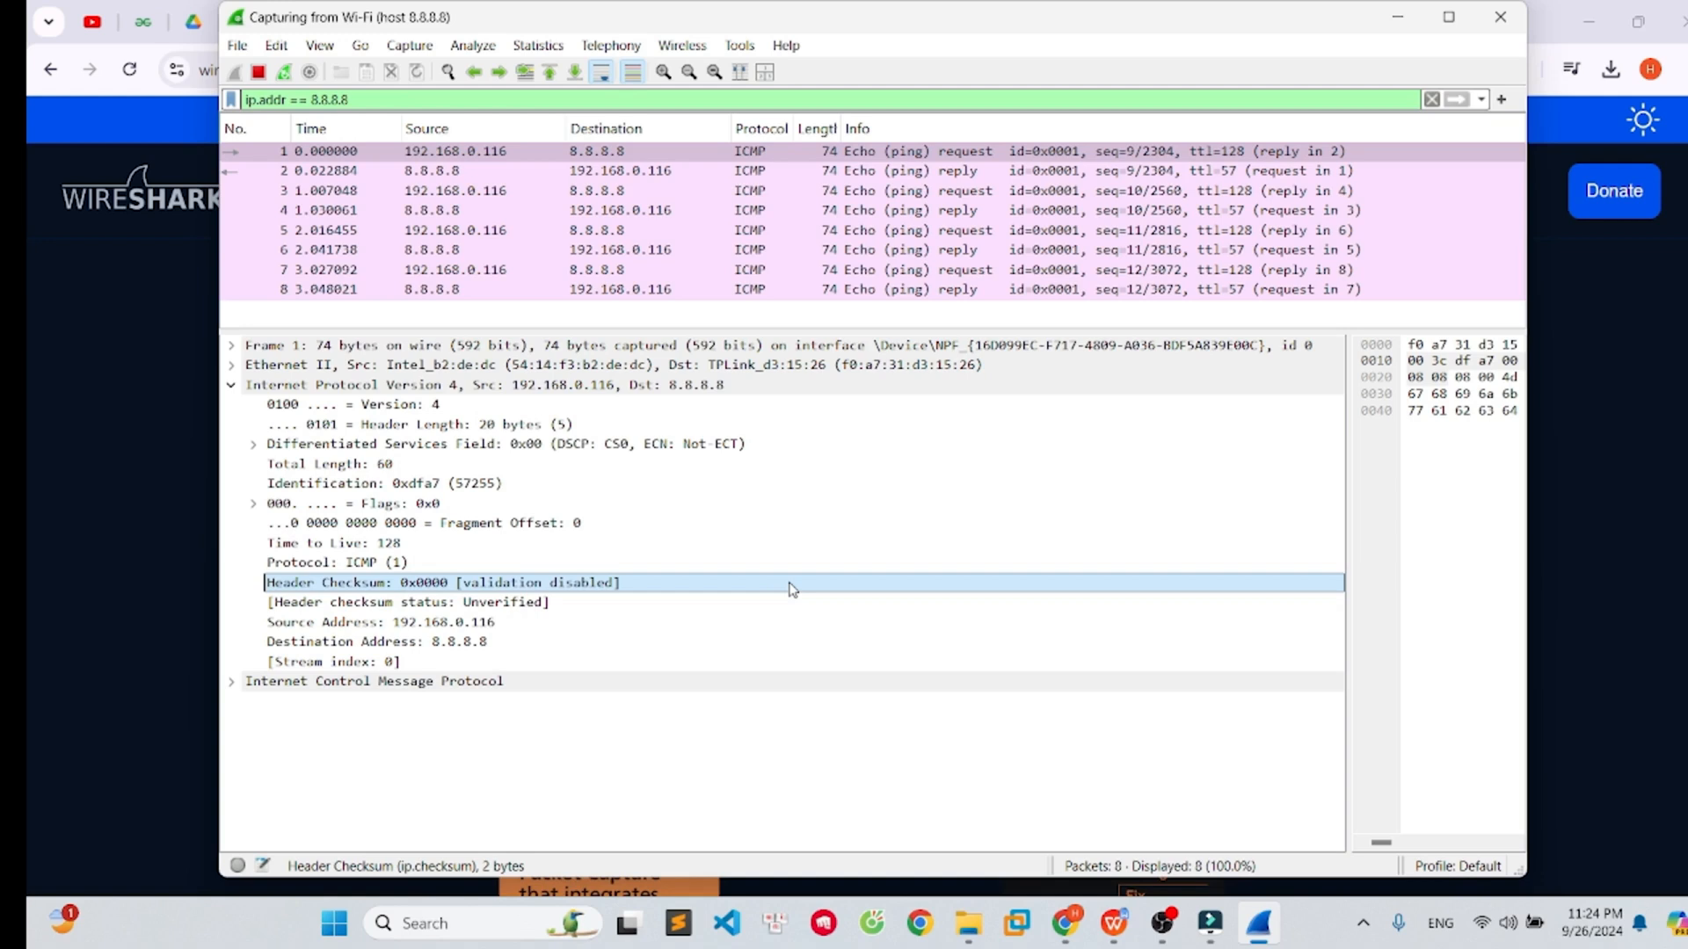
pyautogui.click(499, 626)
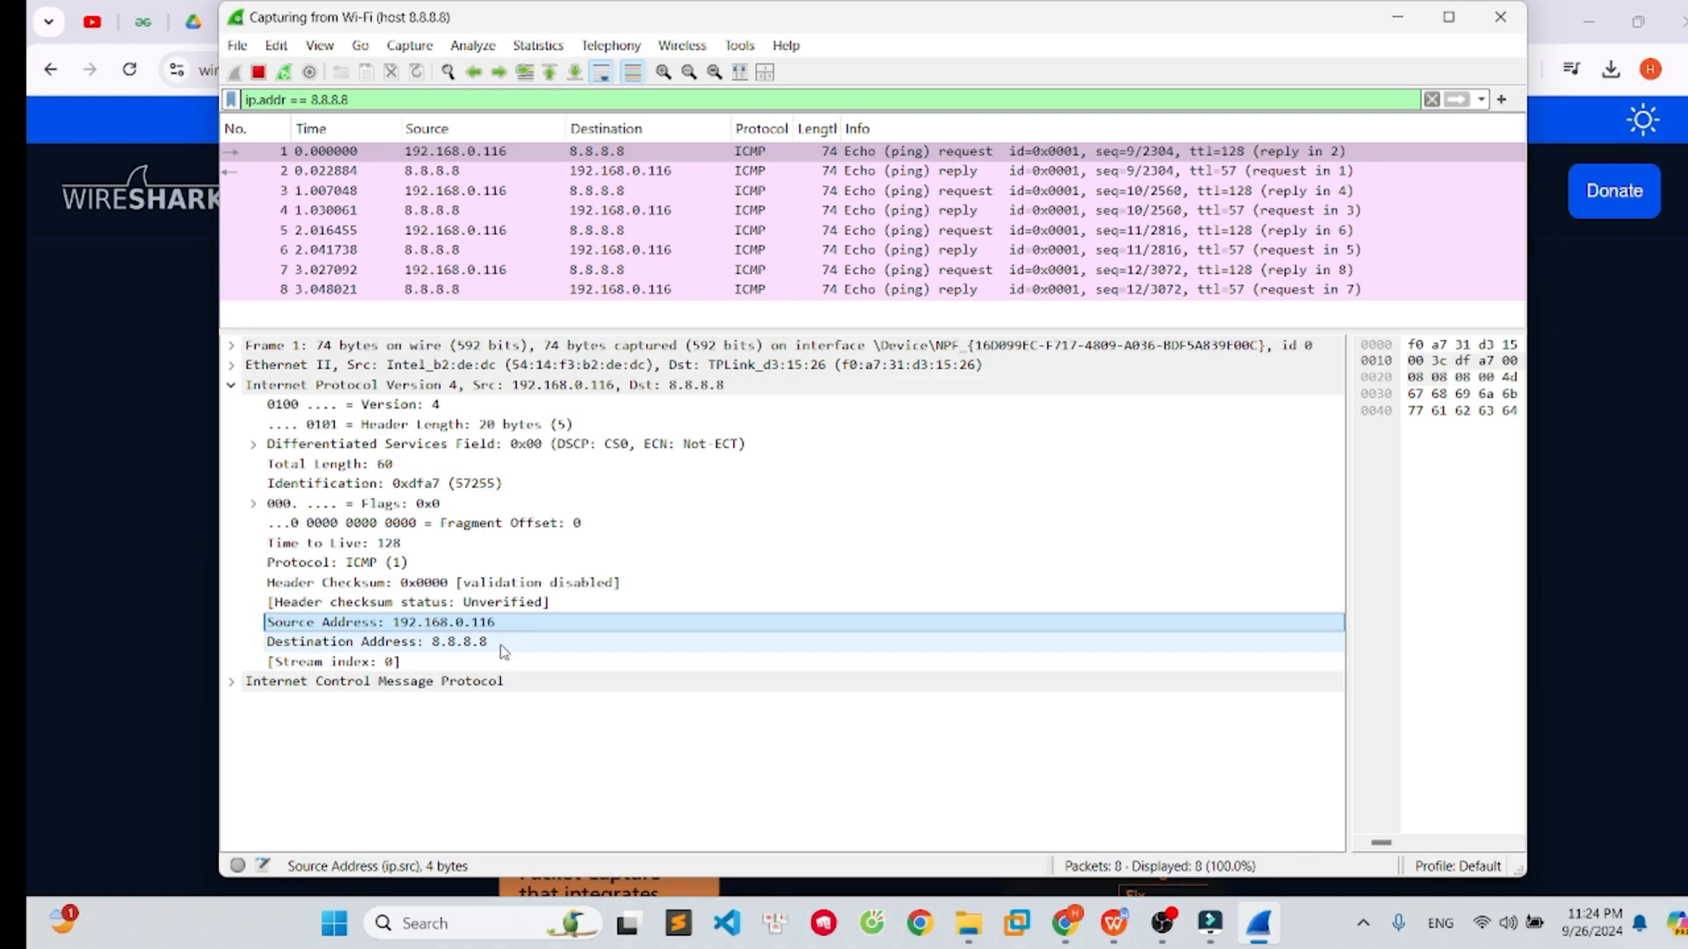
pyautogui.click(504, 649)
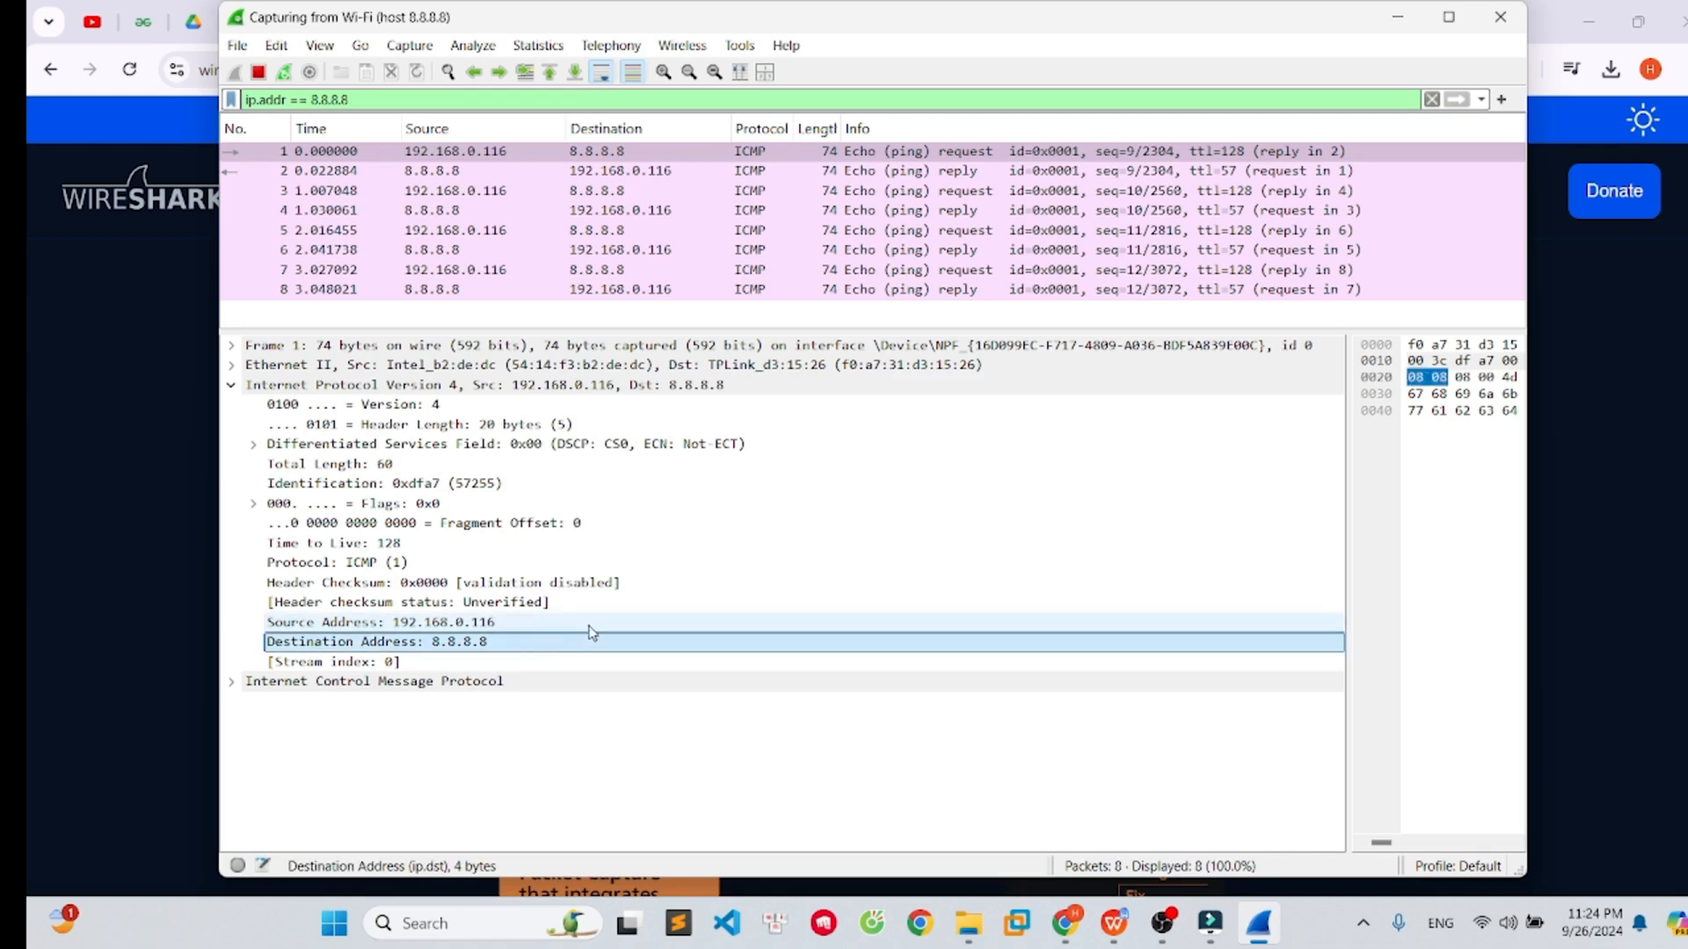
pyautogui.click(505, 665)
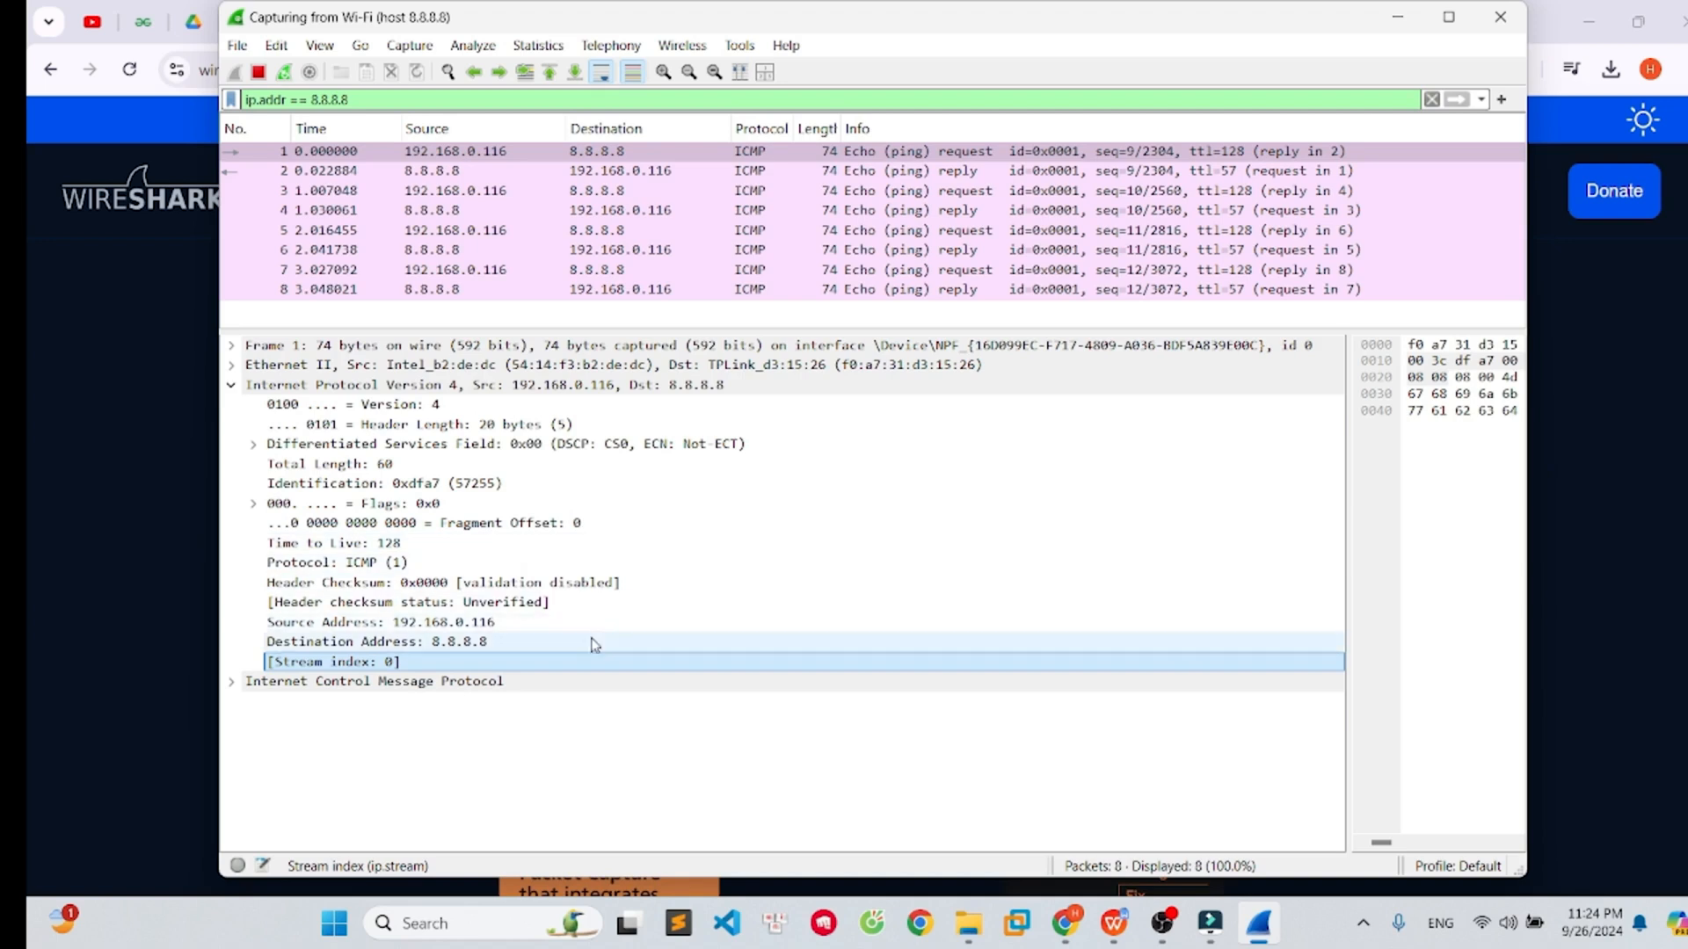
pyautogui.doubleClick(428, 387)
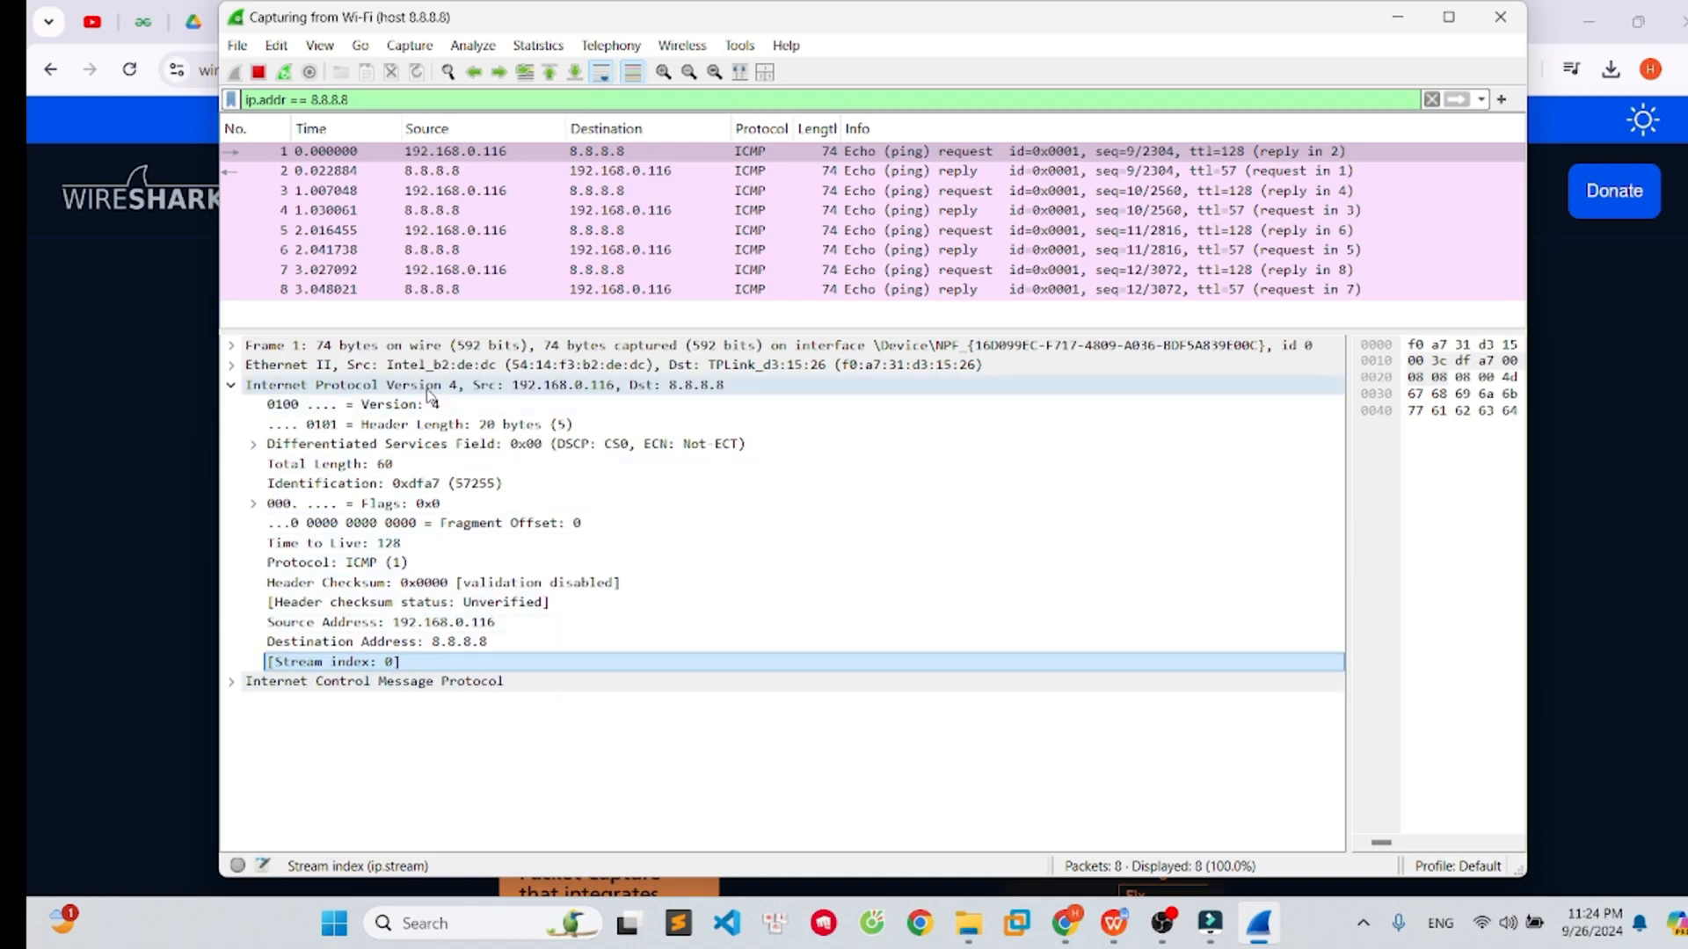
# - Expand the Internet Control Message Protocol section and inspect its type, code, checksum and sequence number fields
pyautogui.doubleClick(463, 410)
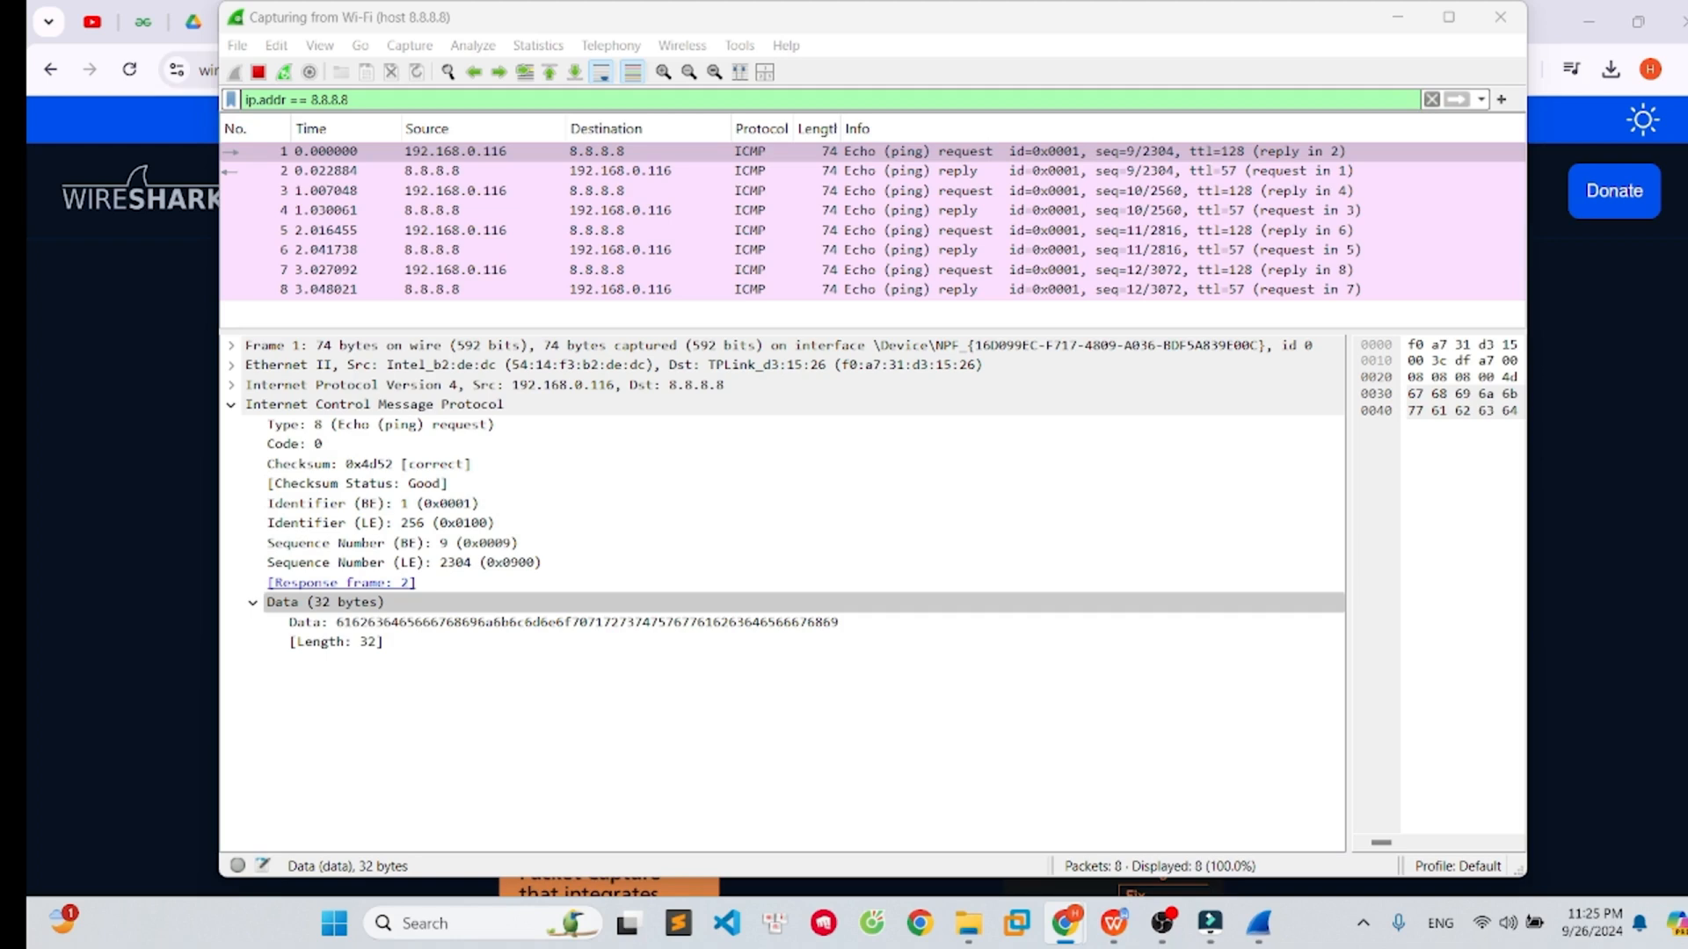
pyautogui.click(377, 425)
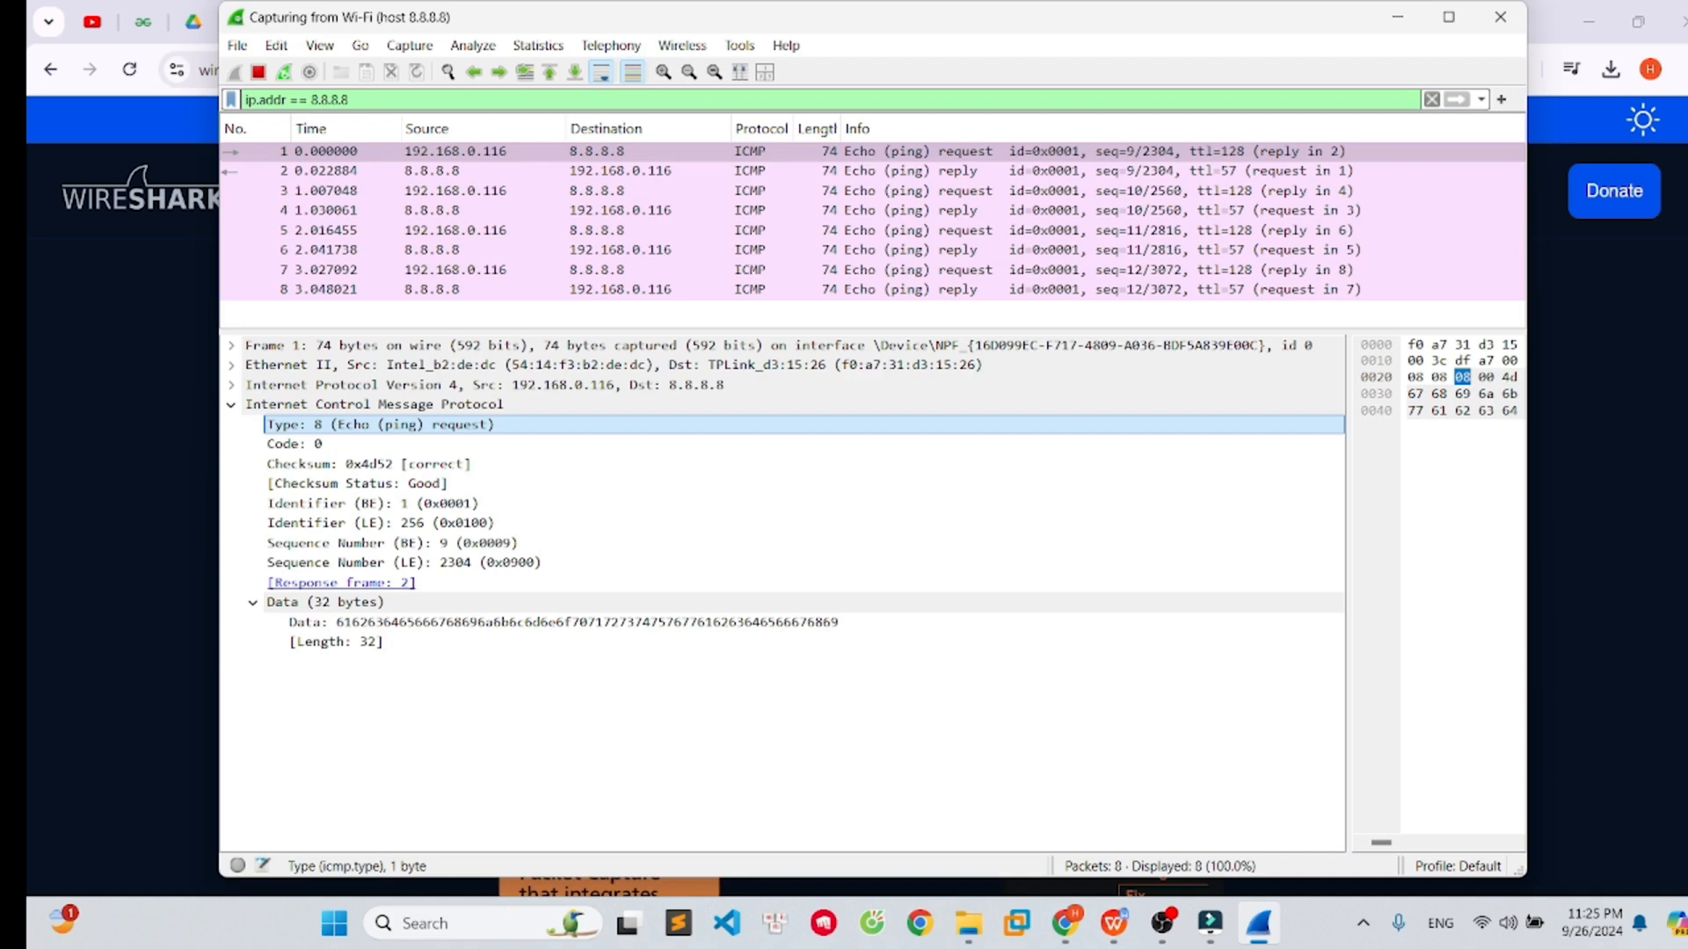
pyautogui.click(294, 444)
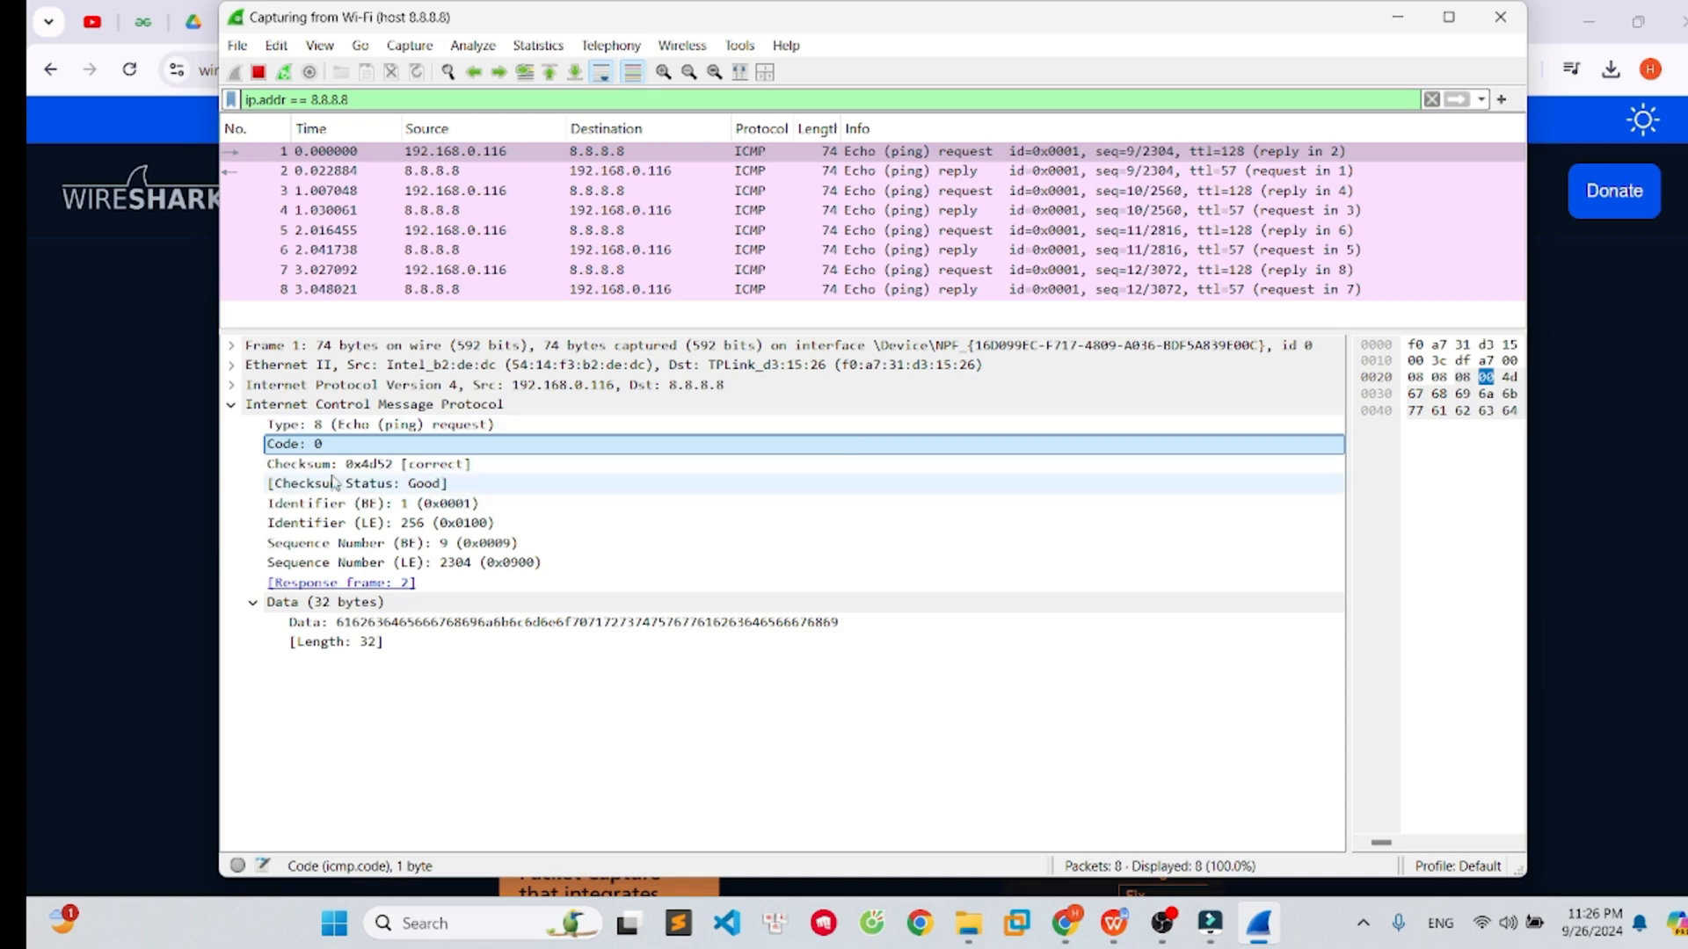
pyautogui.click(659, 464)
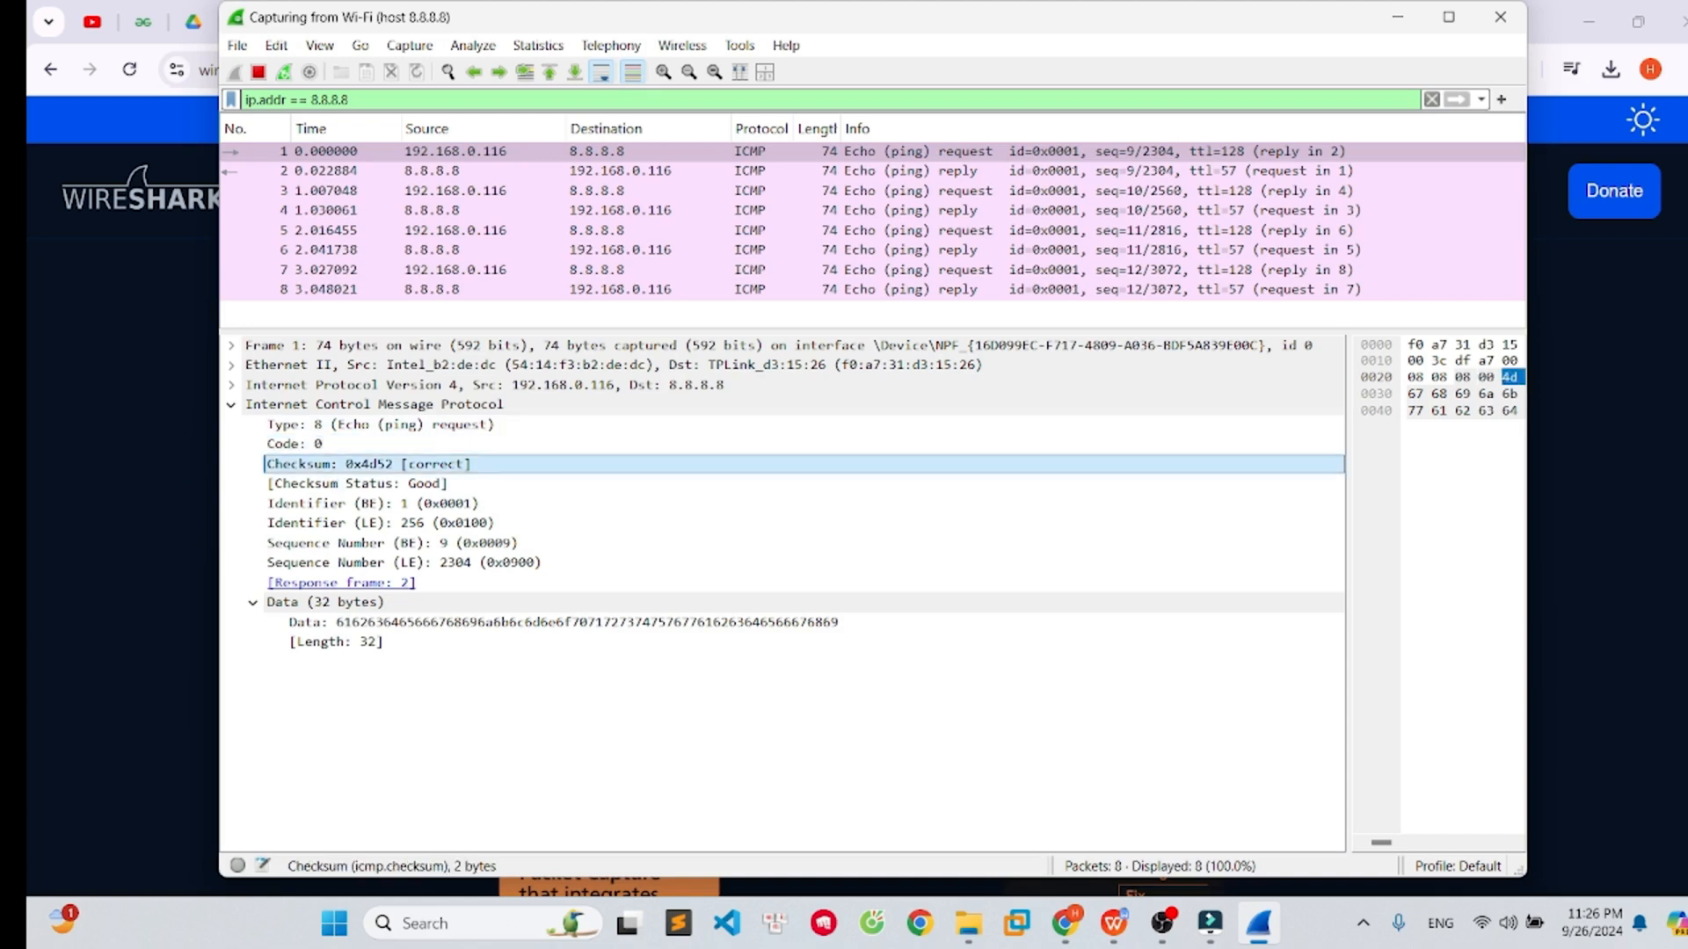
pyautogui.click(461, 545)
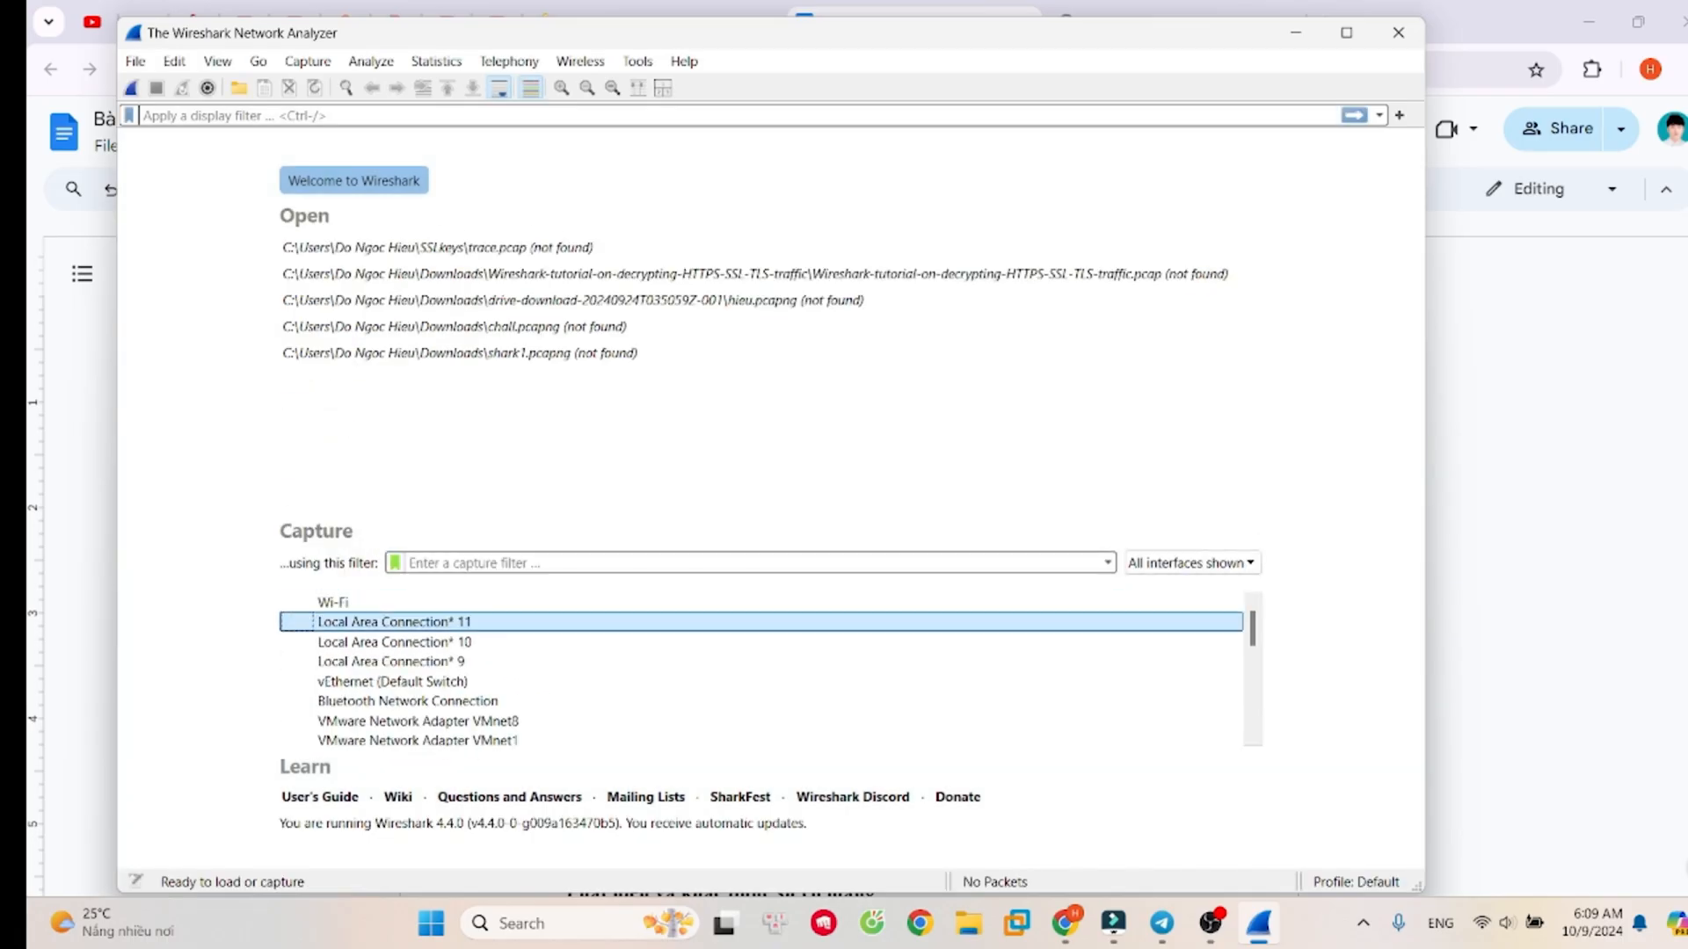
# - Start a new live capture on the Wi-Fi interface with no capture filter
pyautogui.click(557, 601)
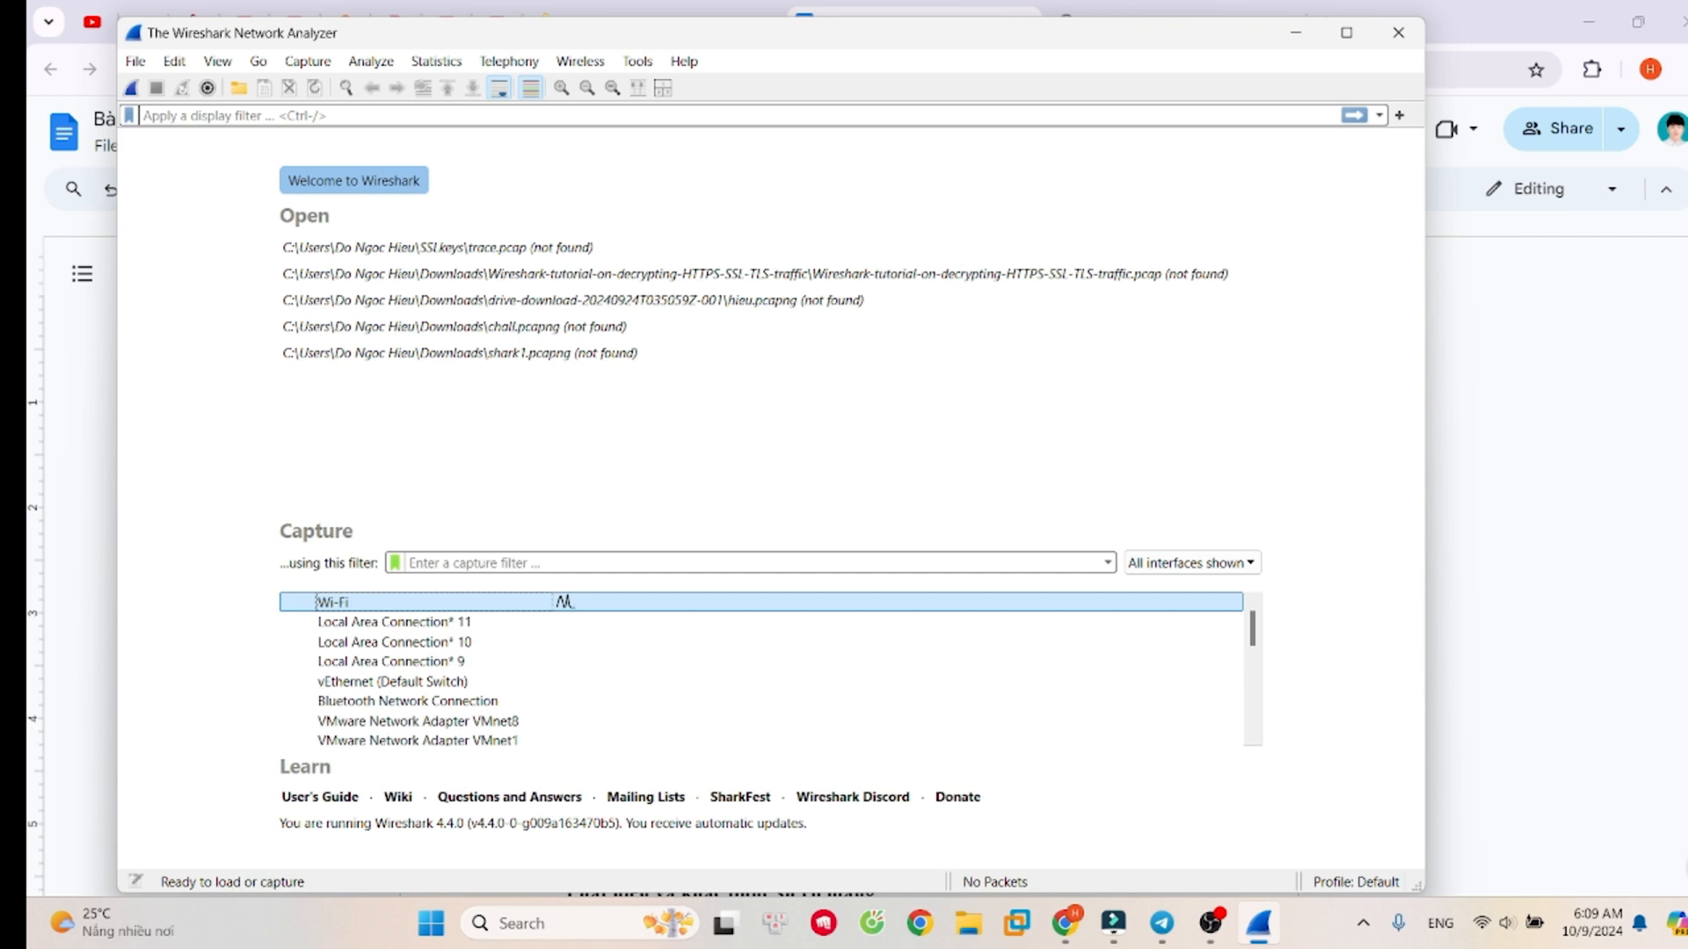
pyautogui.doubleClick(316, 602)
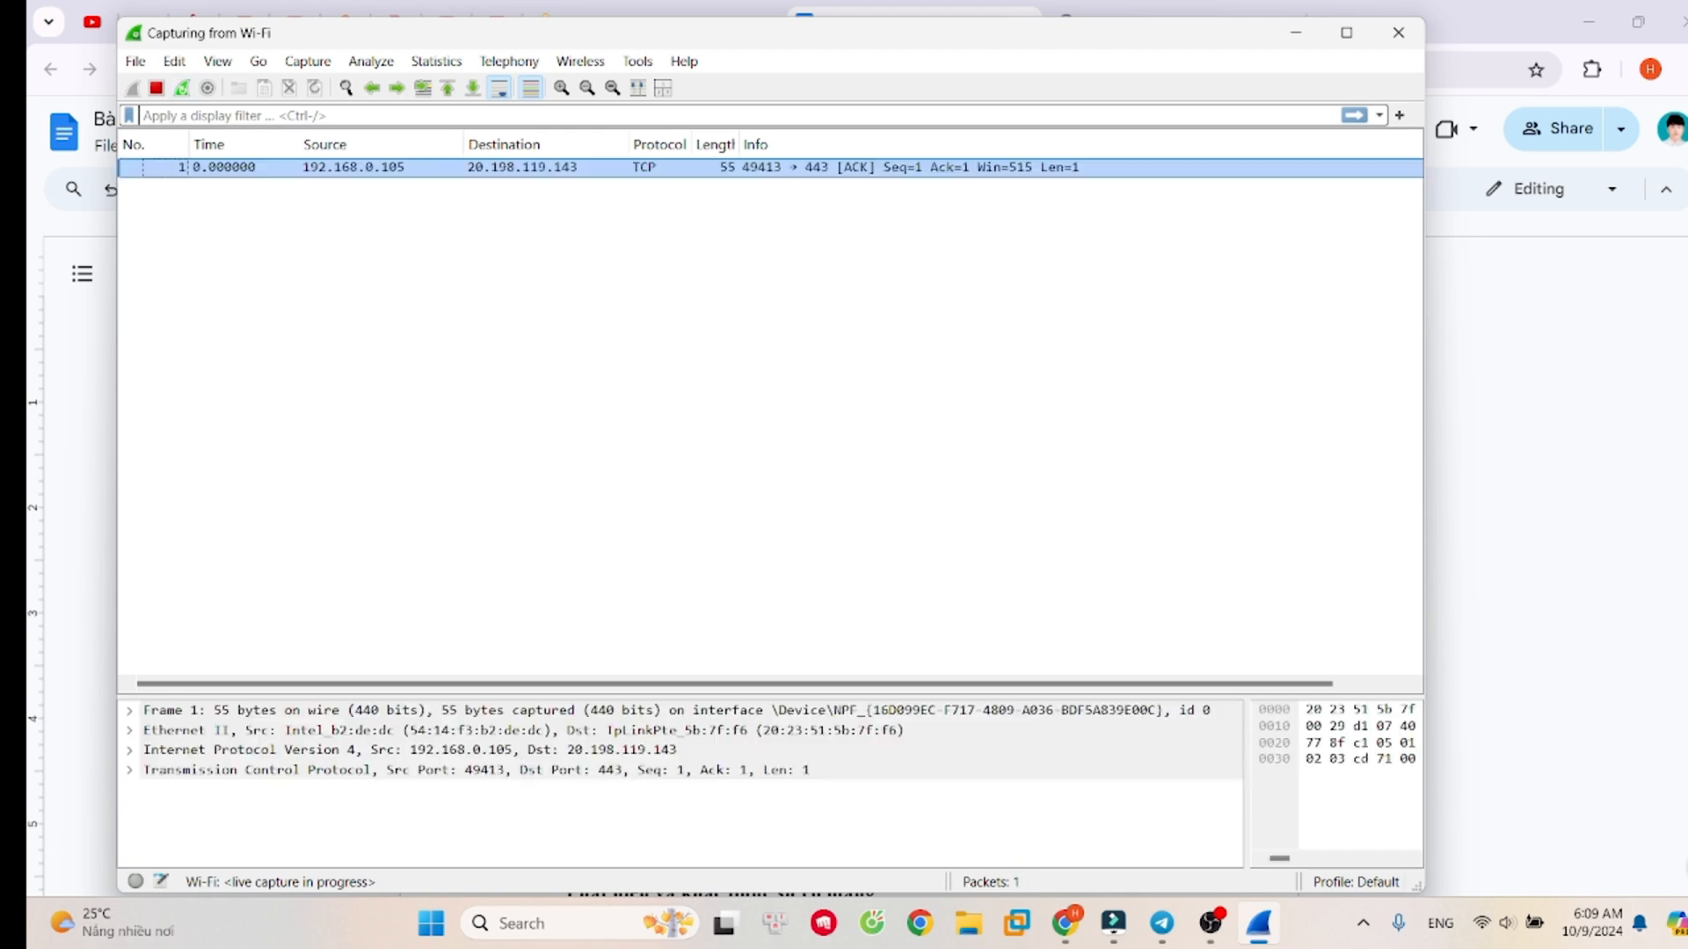
# - Switch to the browser's login page tab and view the site's connection security information
pyautogui.hotkey('alt', 'Tab')
pyautogui.moveTo(1161, 23); pyautogui.dragTo(905, 23)
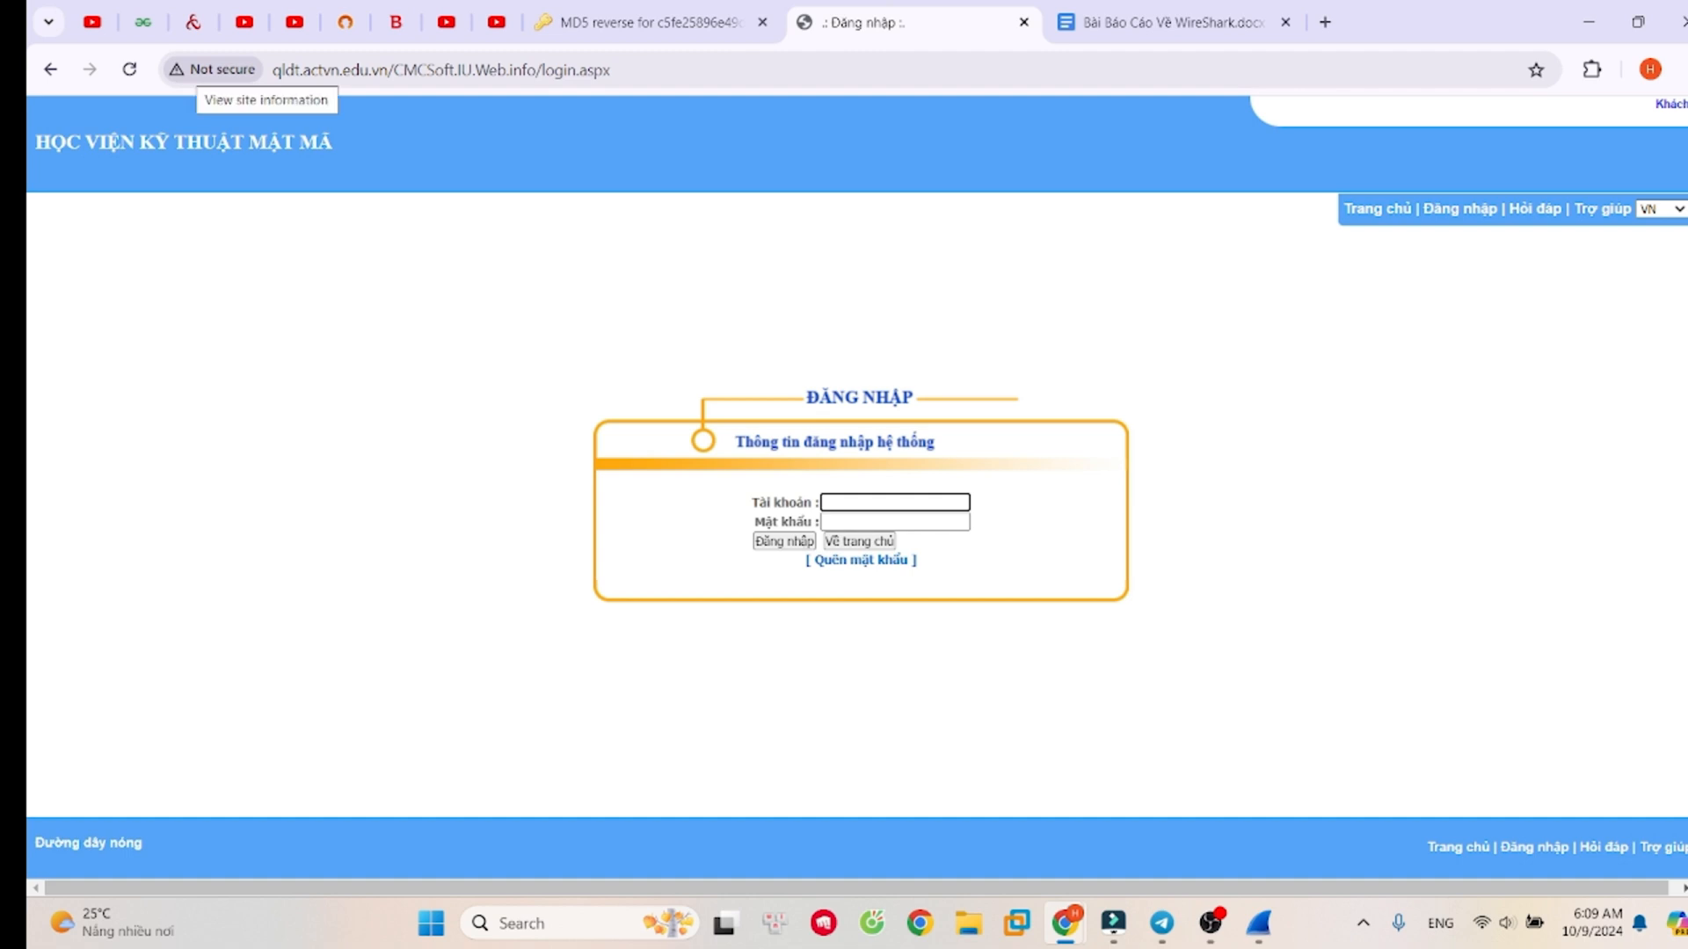
pyautogui.click(216, 70)
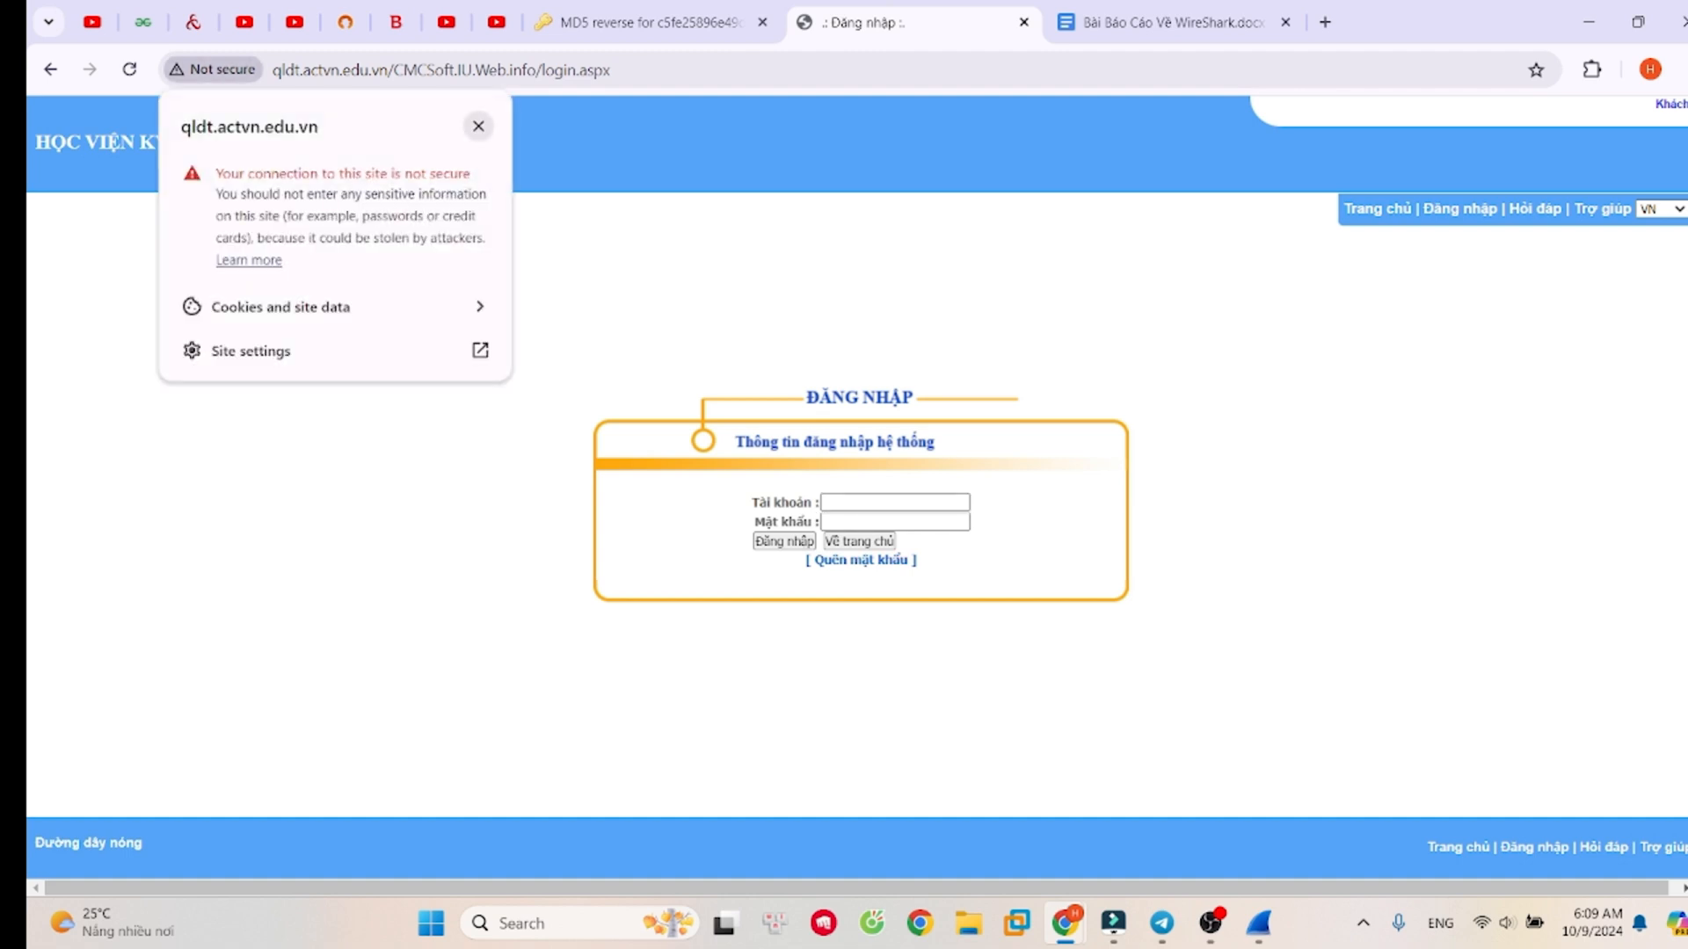
pyautogui.click(479, 127)
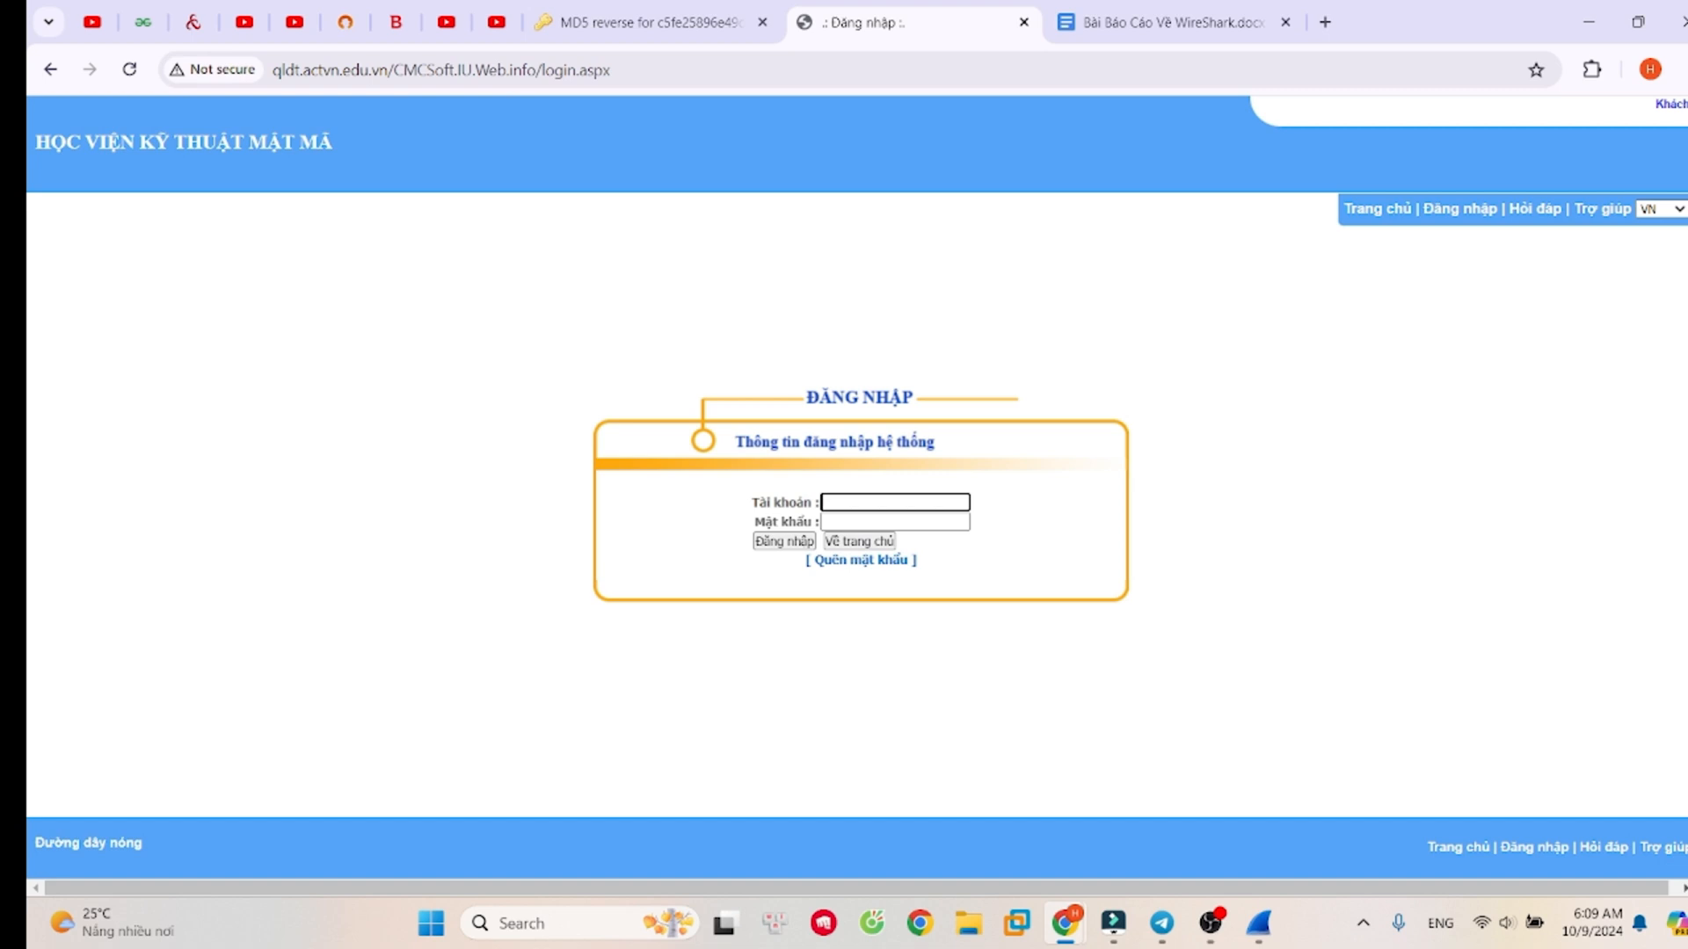
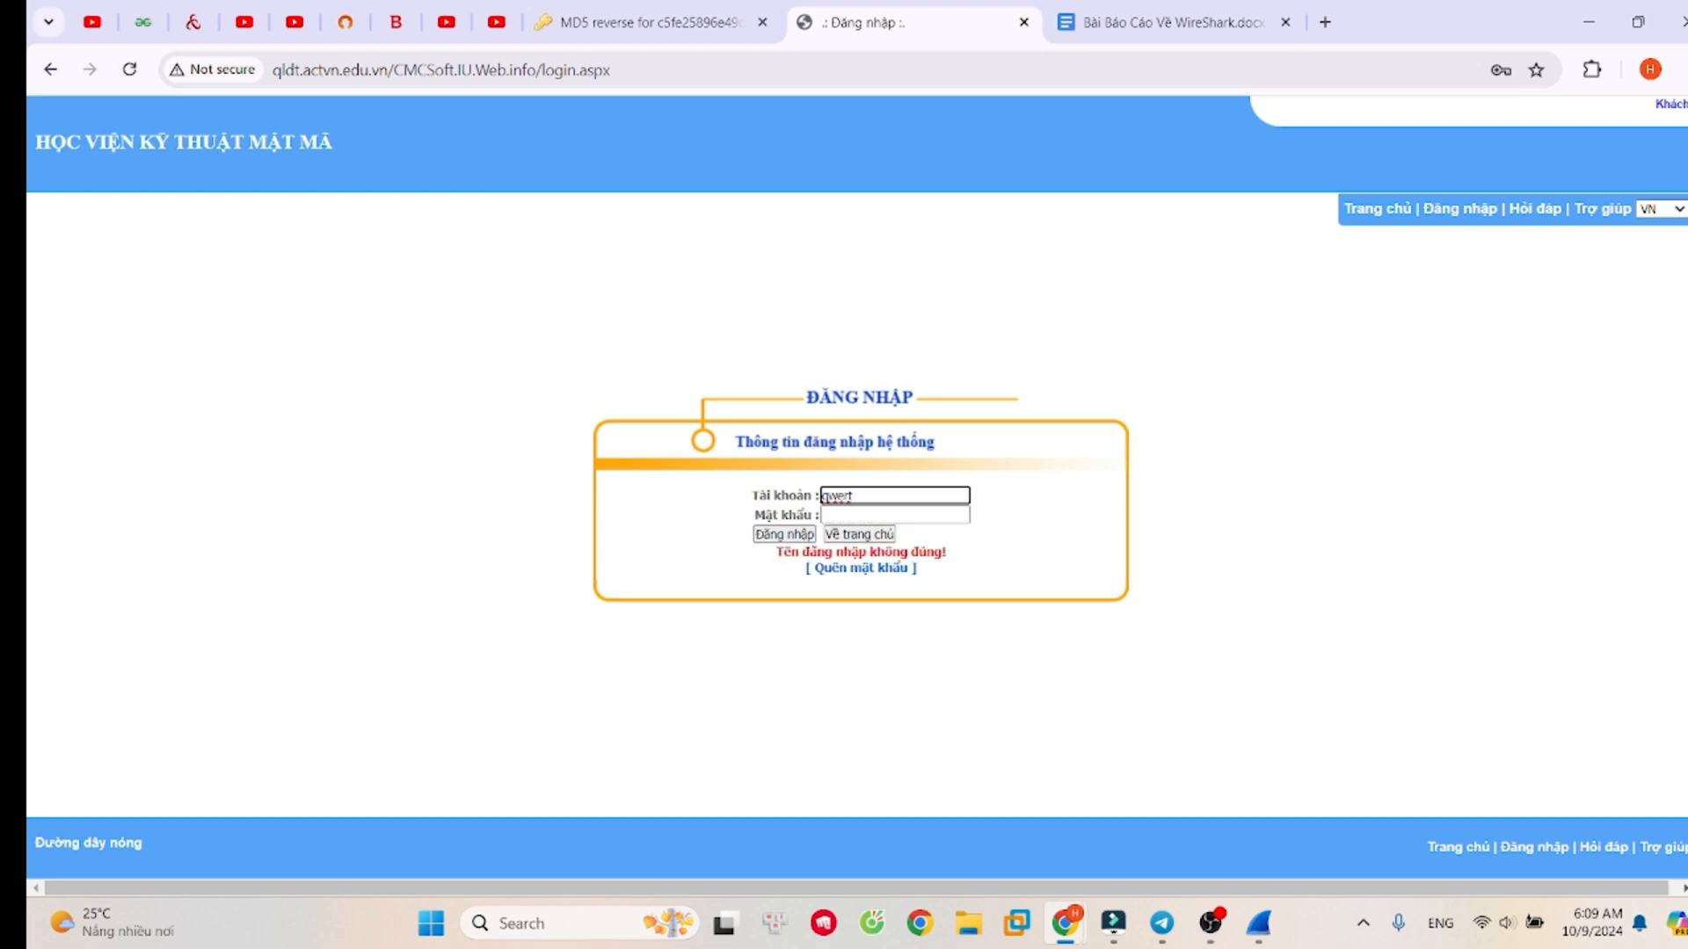
# - Switch to Wireshark and select the POST /CMCSoft.IU.Web.info/login.aspx packet among the http-filtered packets
pyautogui.moveTo(947, 553); pyautogui.dragTo(775, 553)
pyautogui.click(1259, 923)
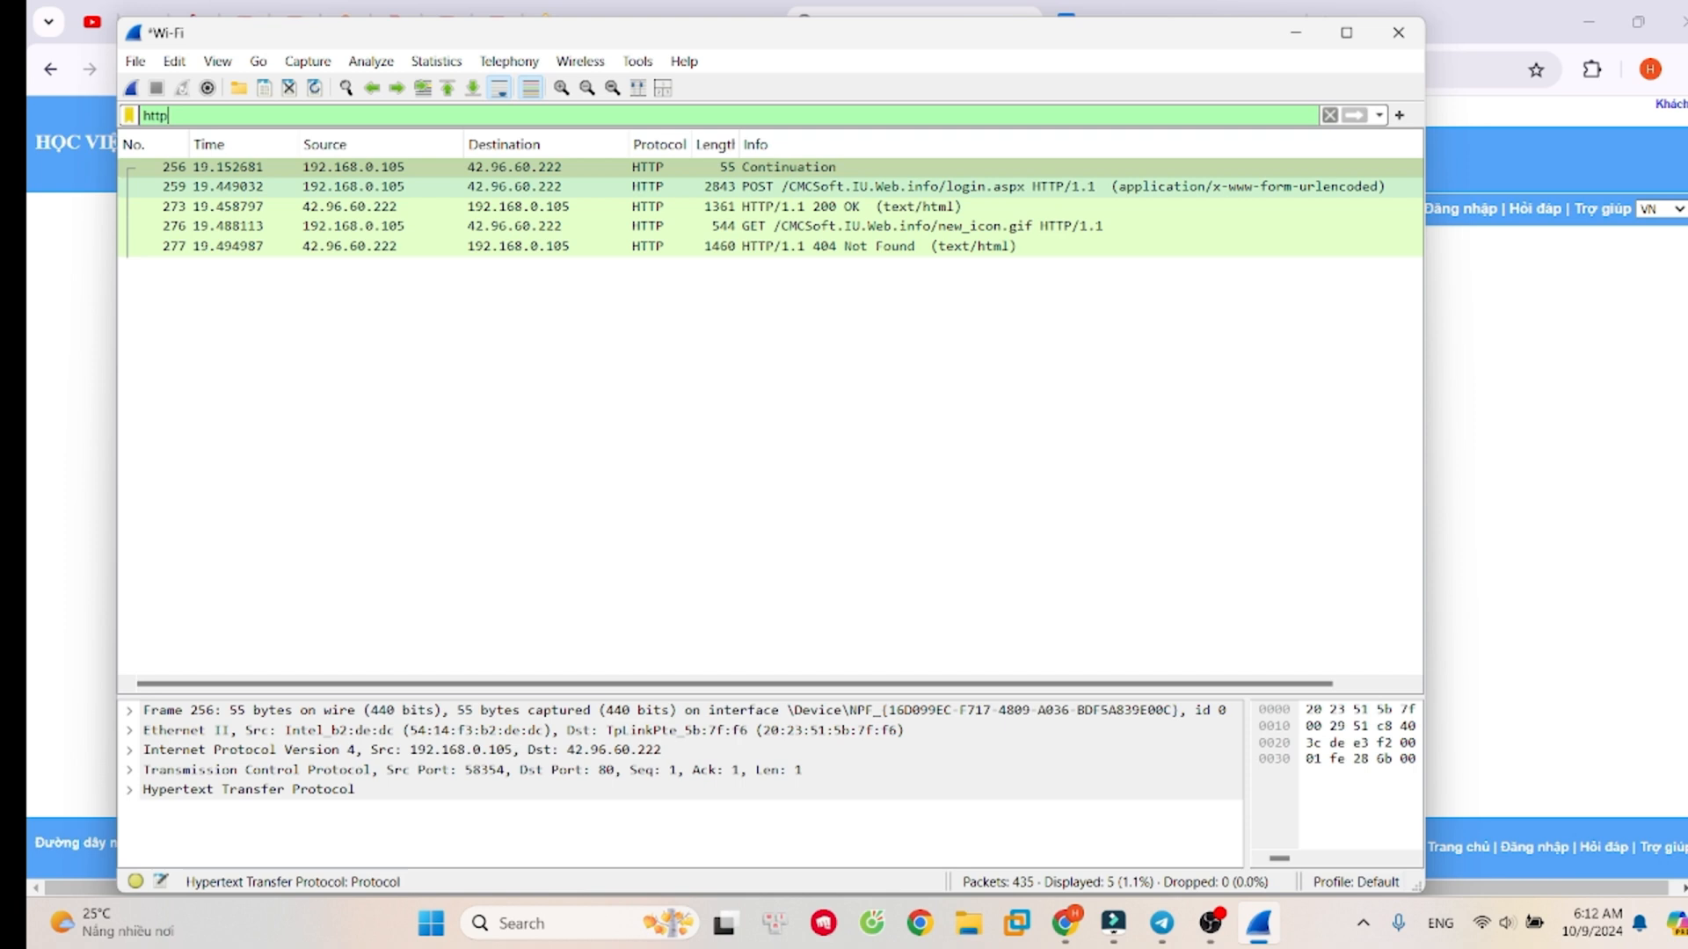
pyautogui.click(691, 186)
pyautogui.click(661, 168)
pyautogui.click(660, 186)
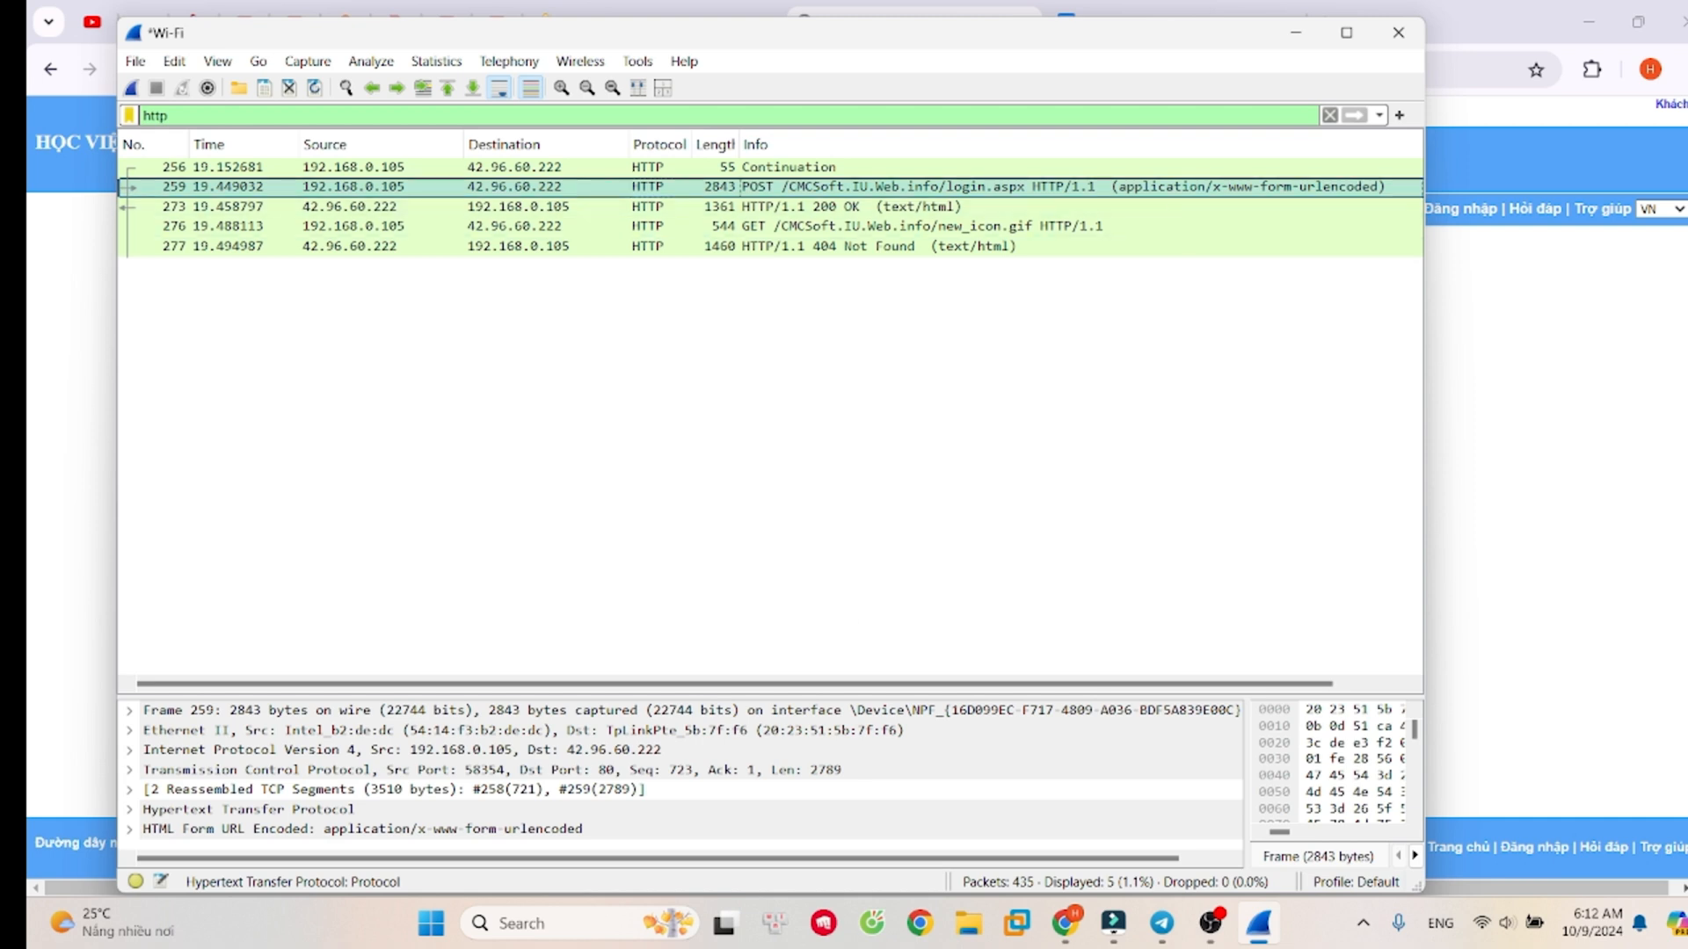
# - Follow the TCP stream of the POST login request to view the submitted form data
pyautogui.rightClick(861, 188)
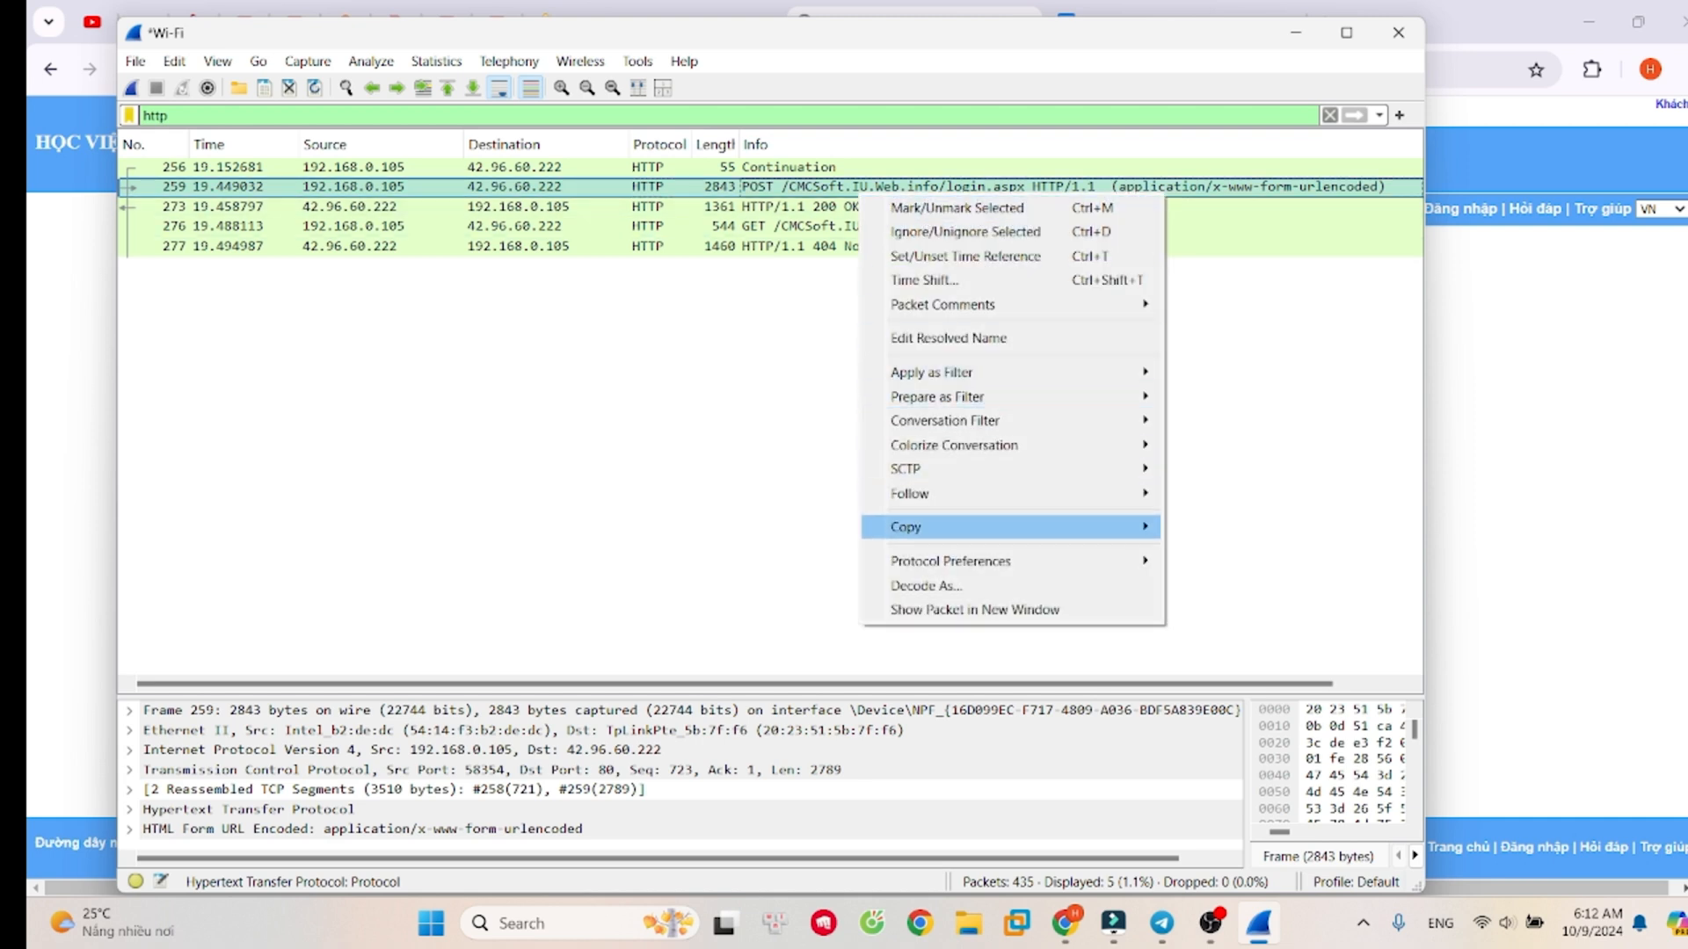
pyautogui.moveTo(959, 495)
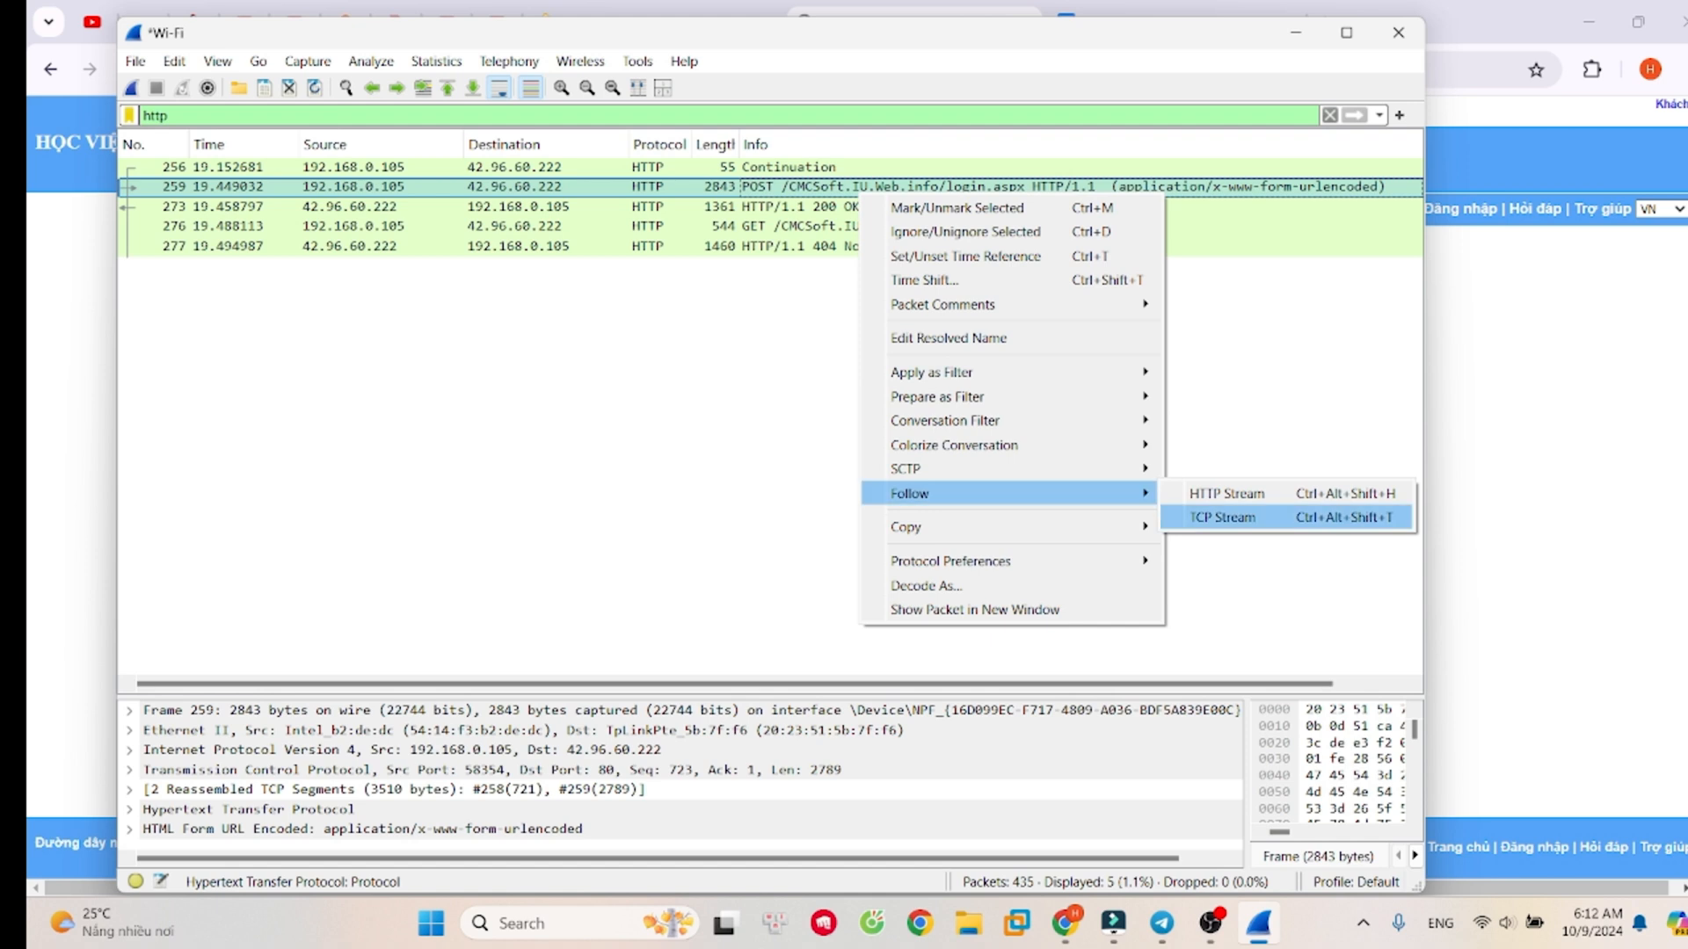
pyautogui.click(1223, 517)
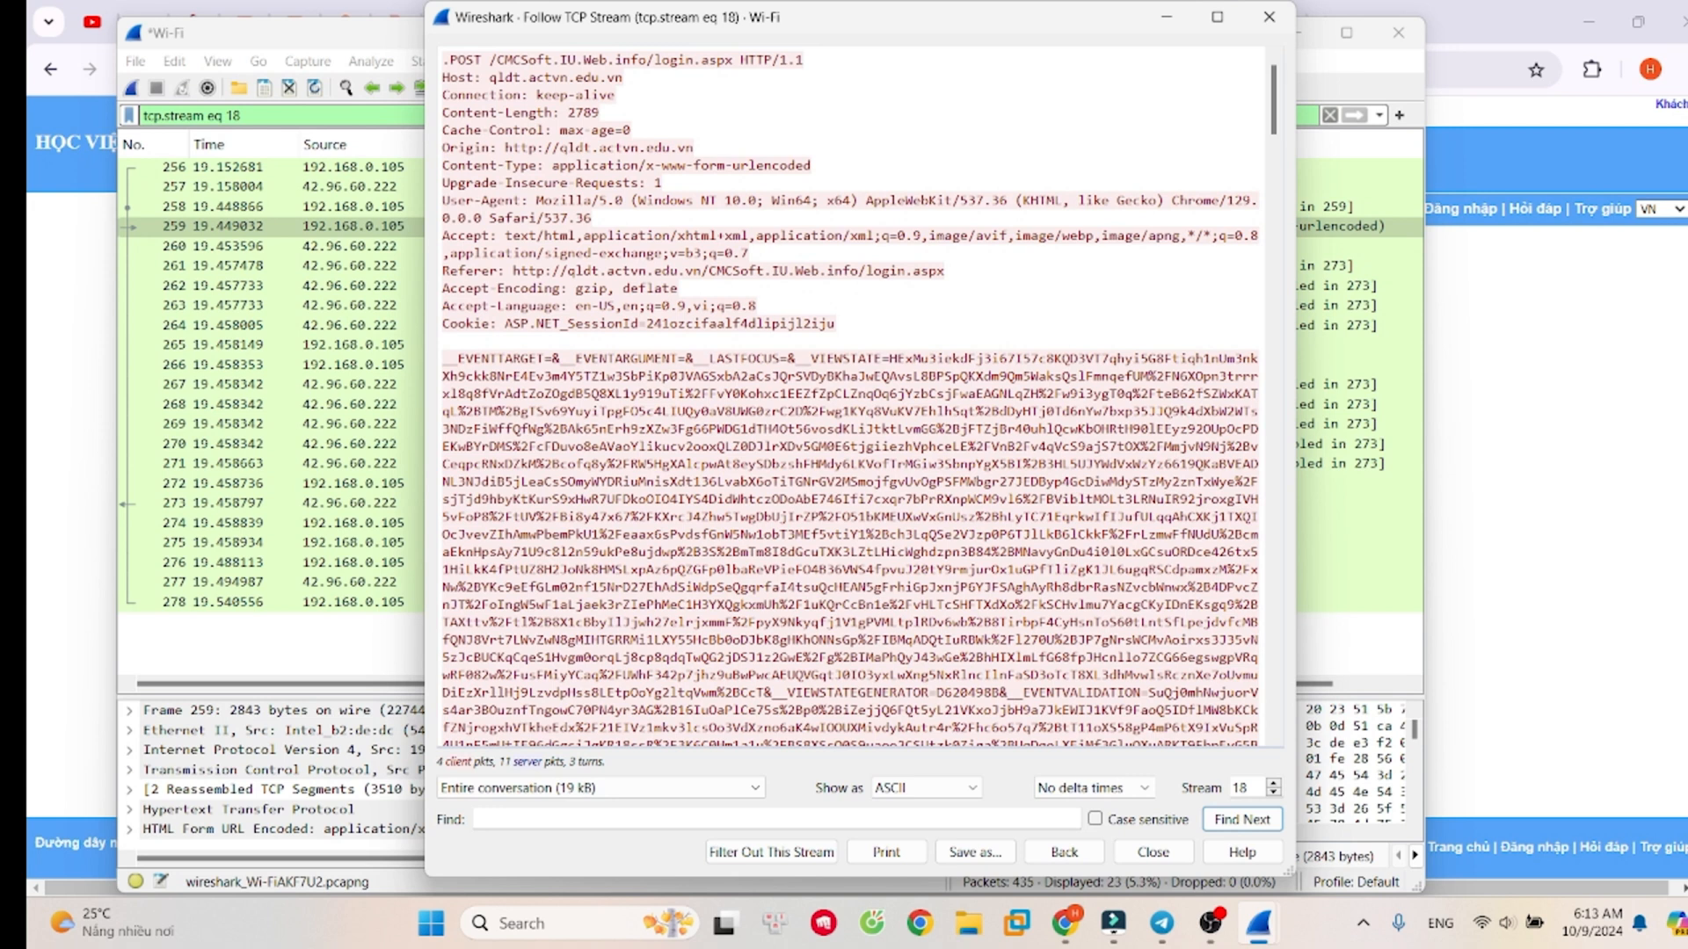
pyautogui.hotkey('alt', 'Tab')
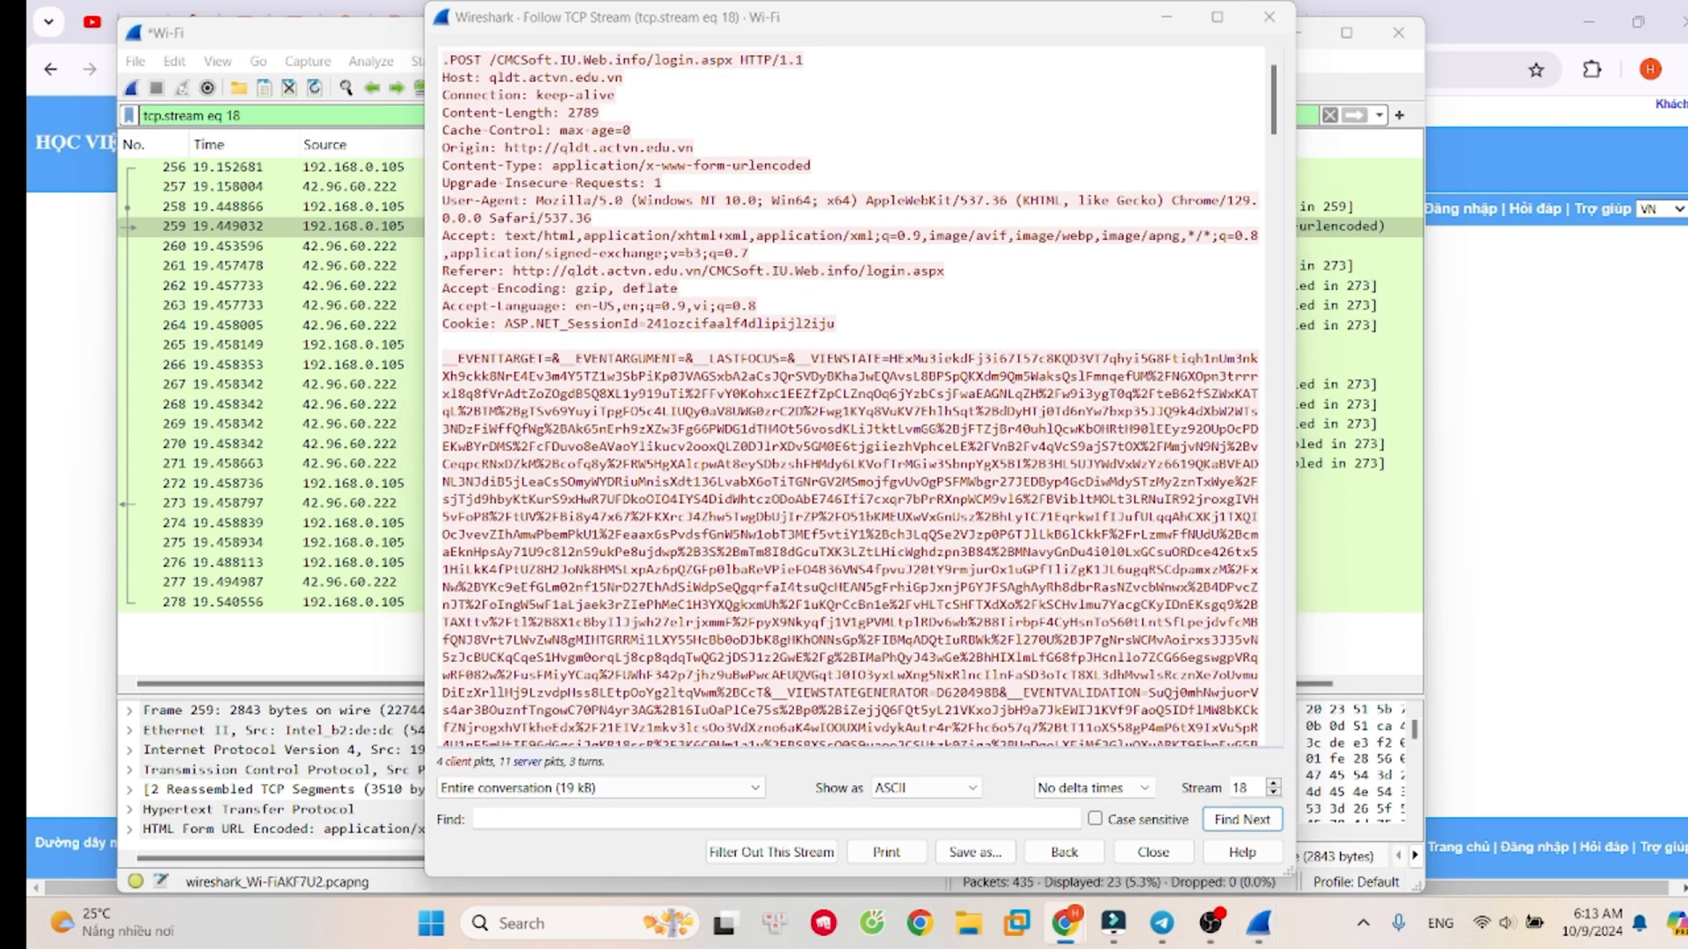
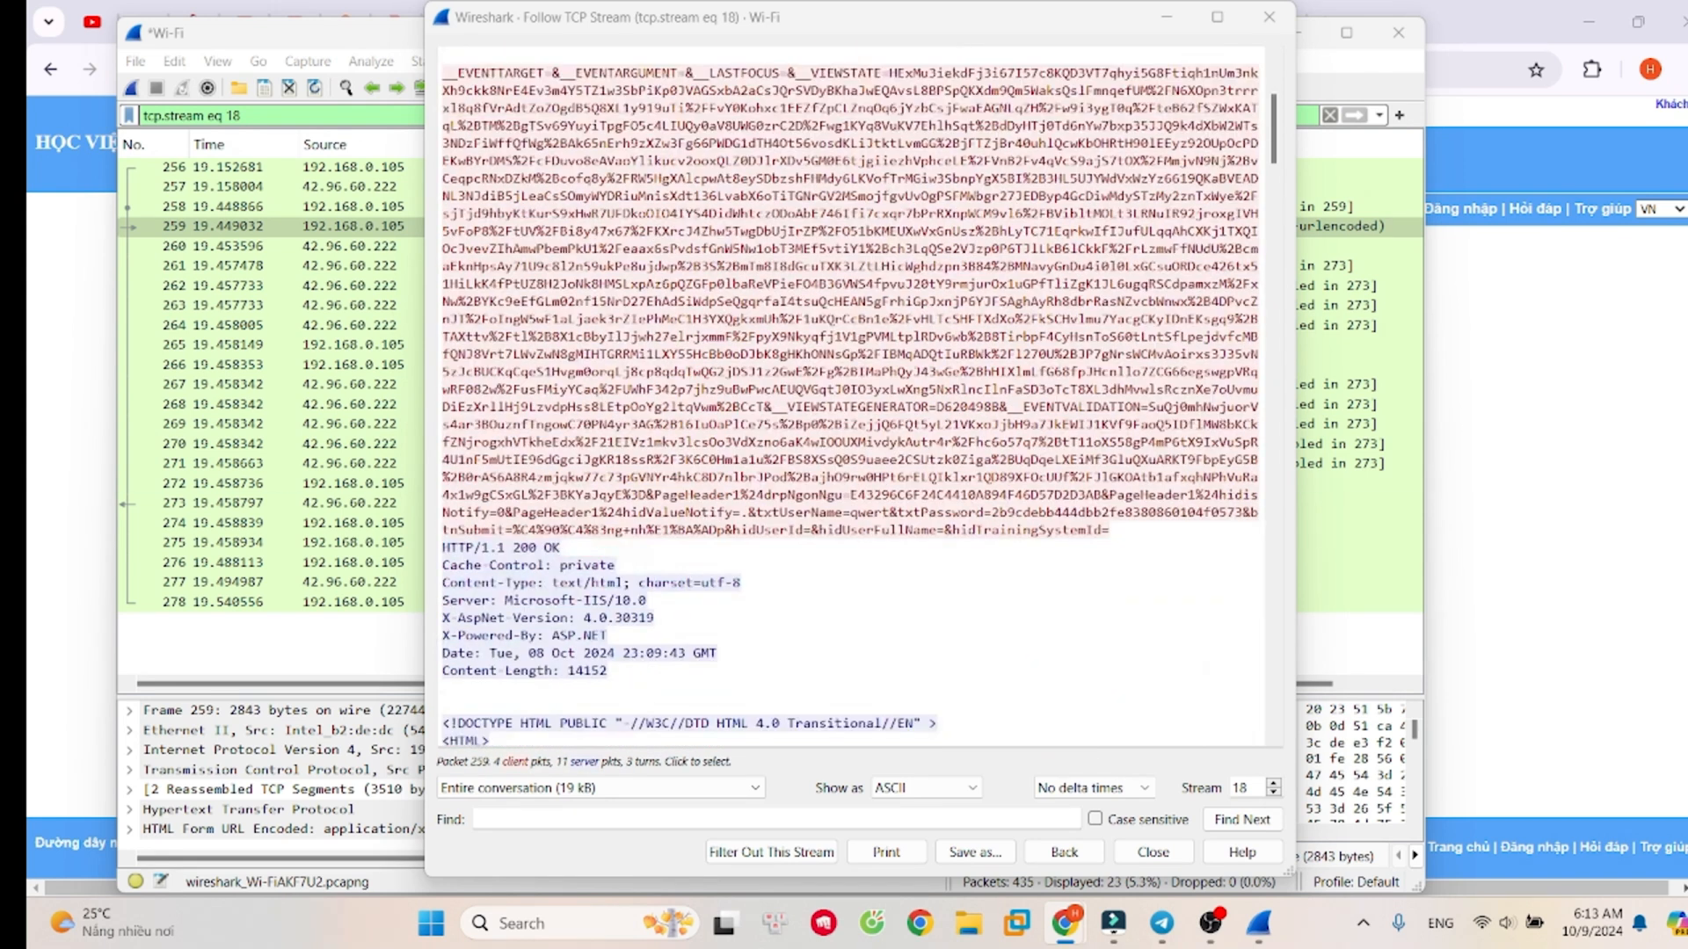
# - Widen the Follow TCP Stream window to read the submitted username and password form fields
pyautogui.moveTo(1294, 438); pyautogui.dragTo(1446, 438)
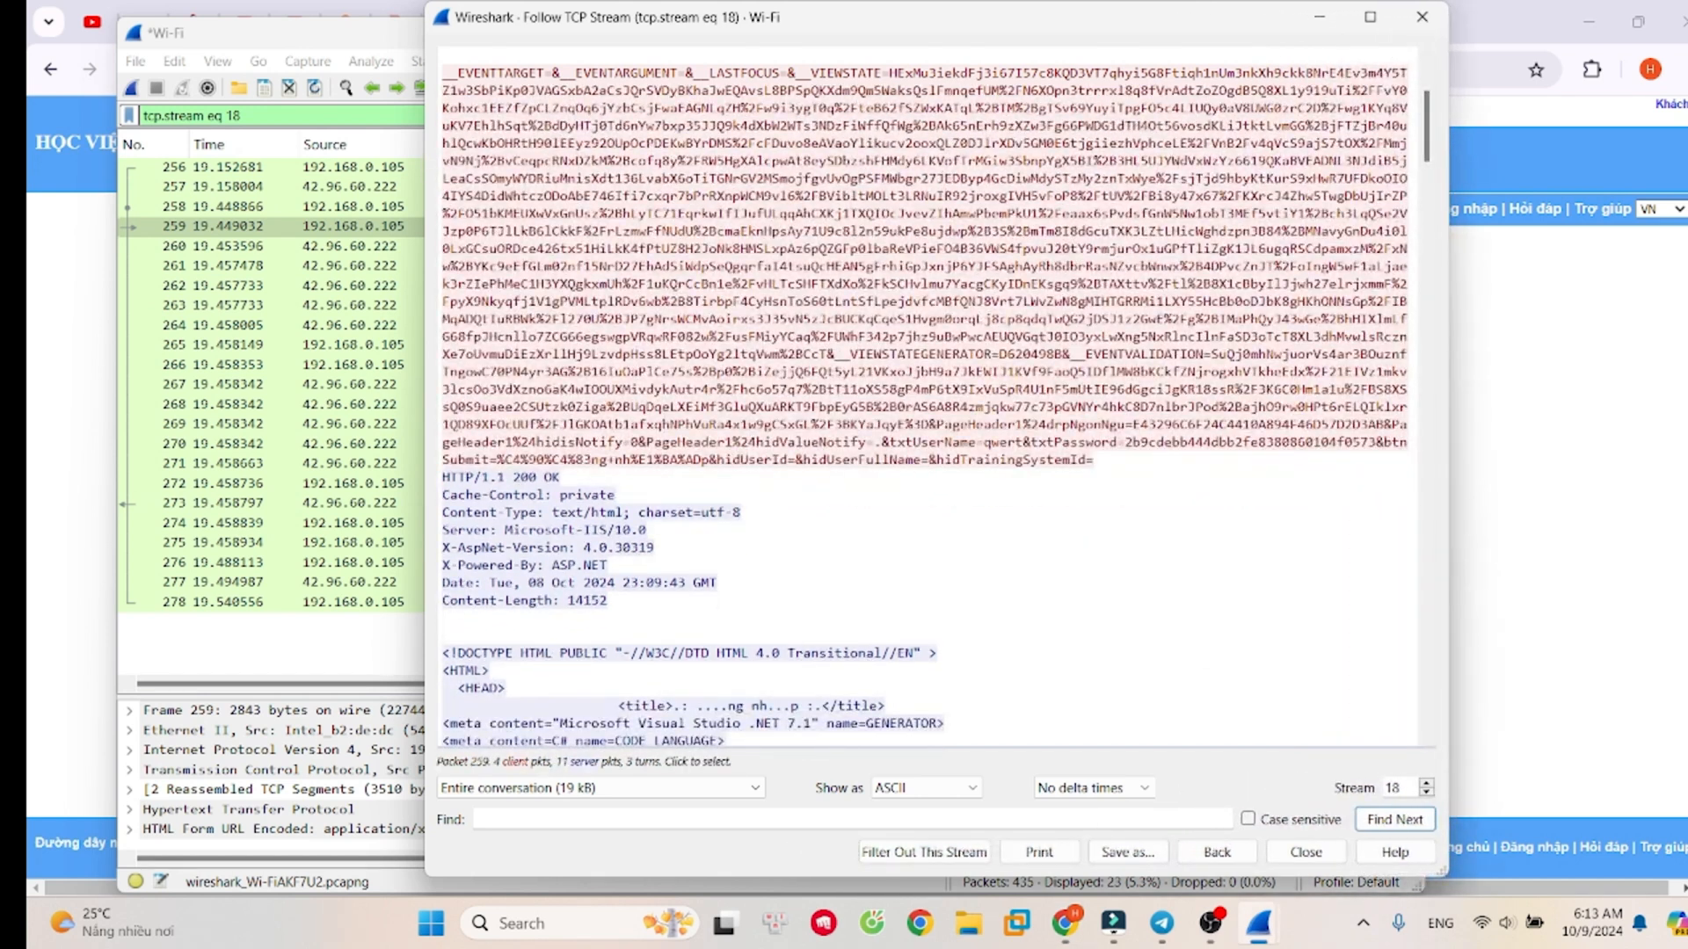
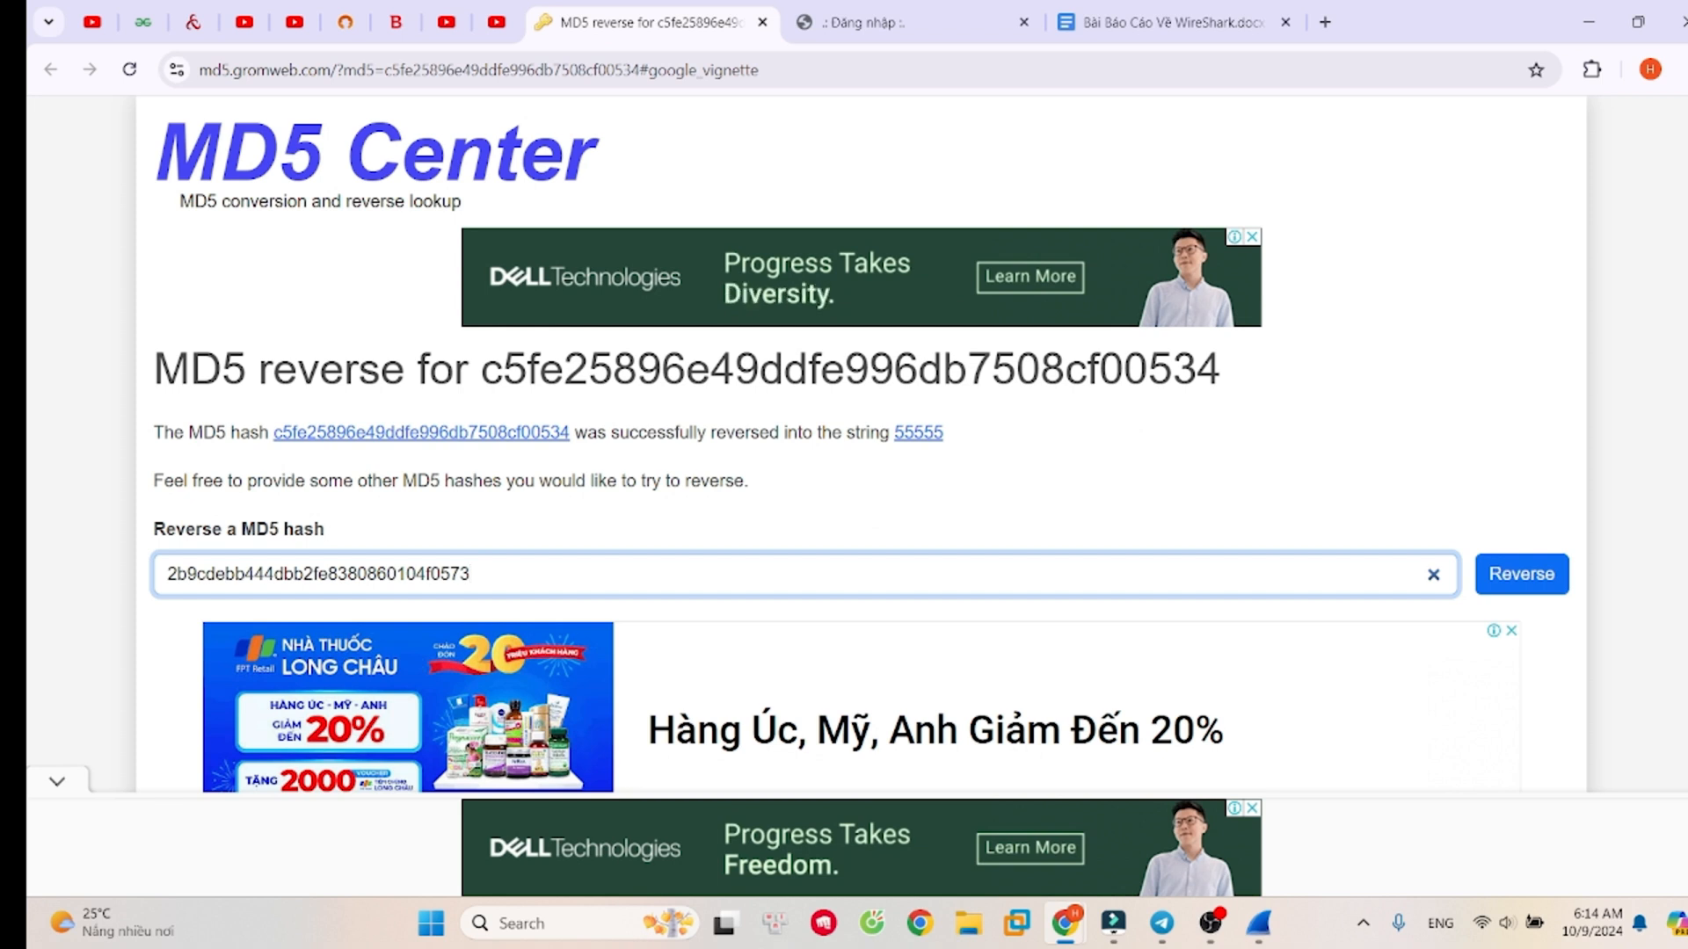
# - Submit the captured password's MD5 hash for reverse lookup on MD5 Center
pyautogui.press('Return')
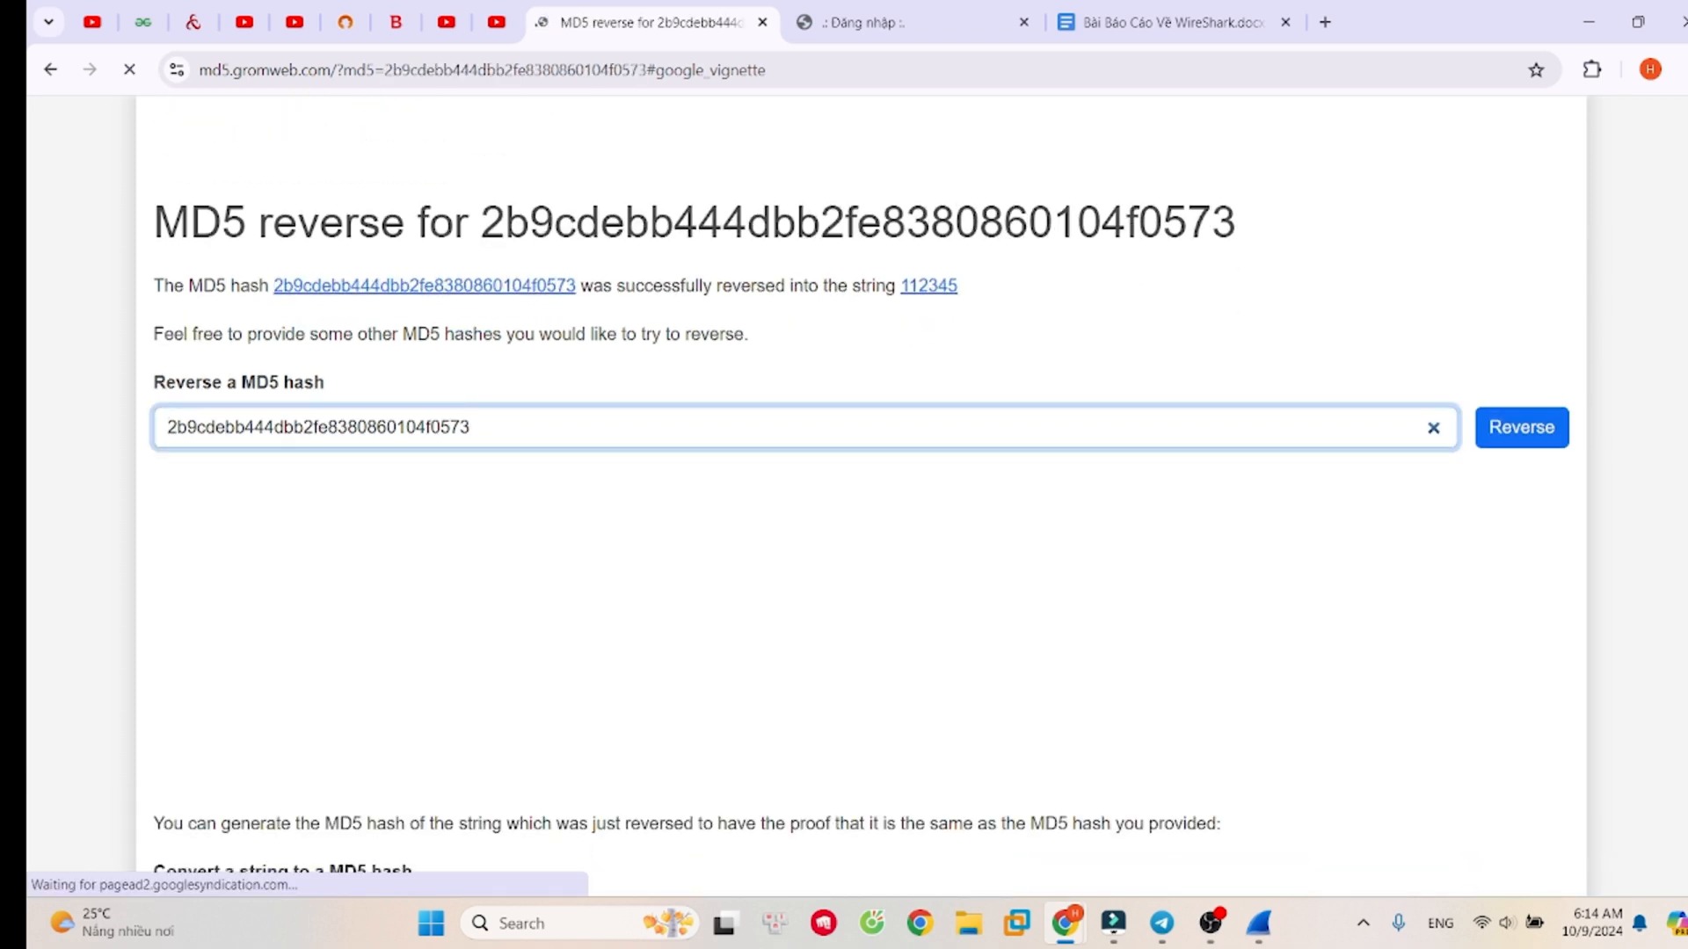
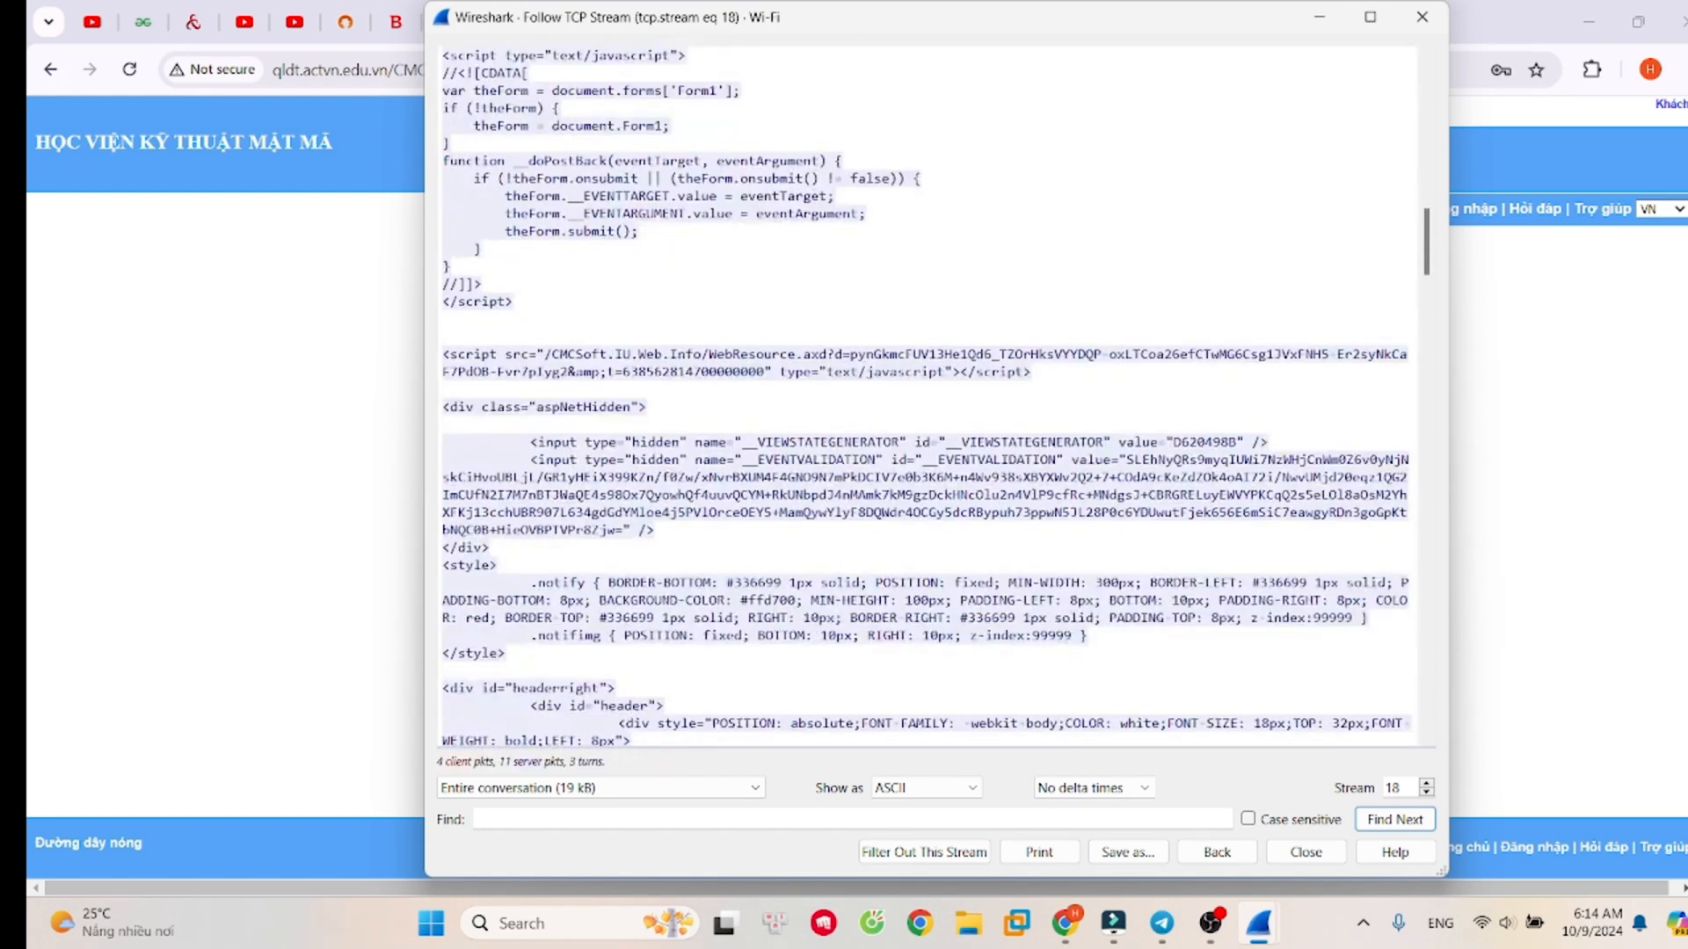
# - Scroll through the followed TCP stream of the login page to examine the page script and server HTTP responses
pyautogui.scroll(-1, 928, 396)
pyautogui.scroll(6, 927, 396)
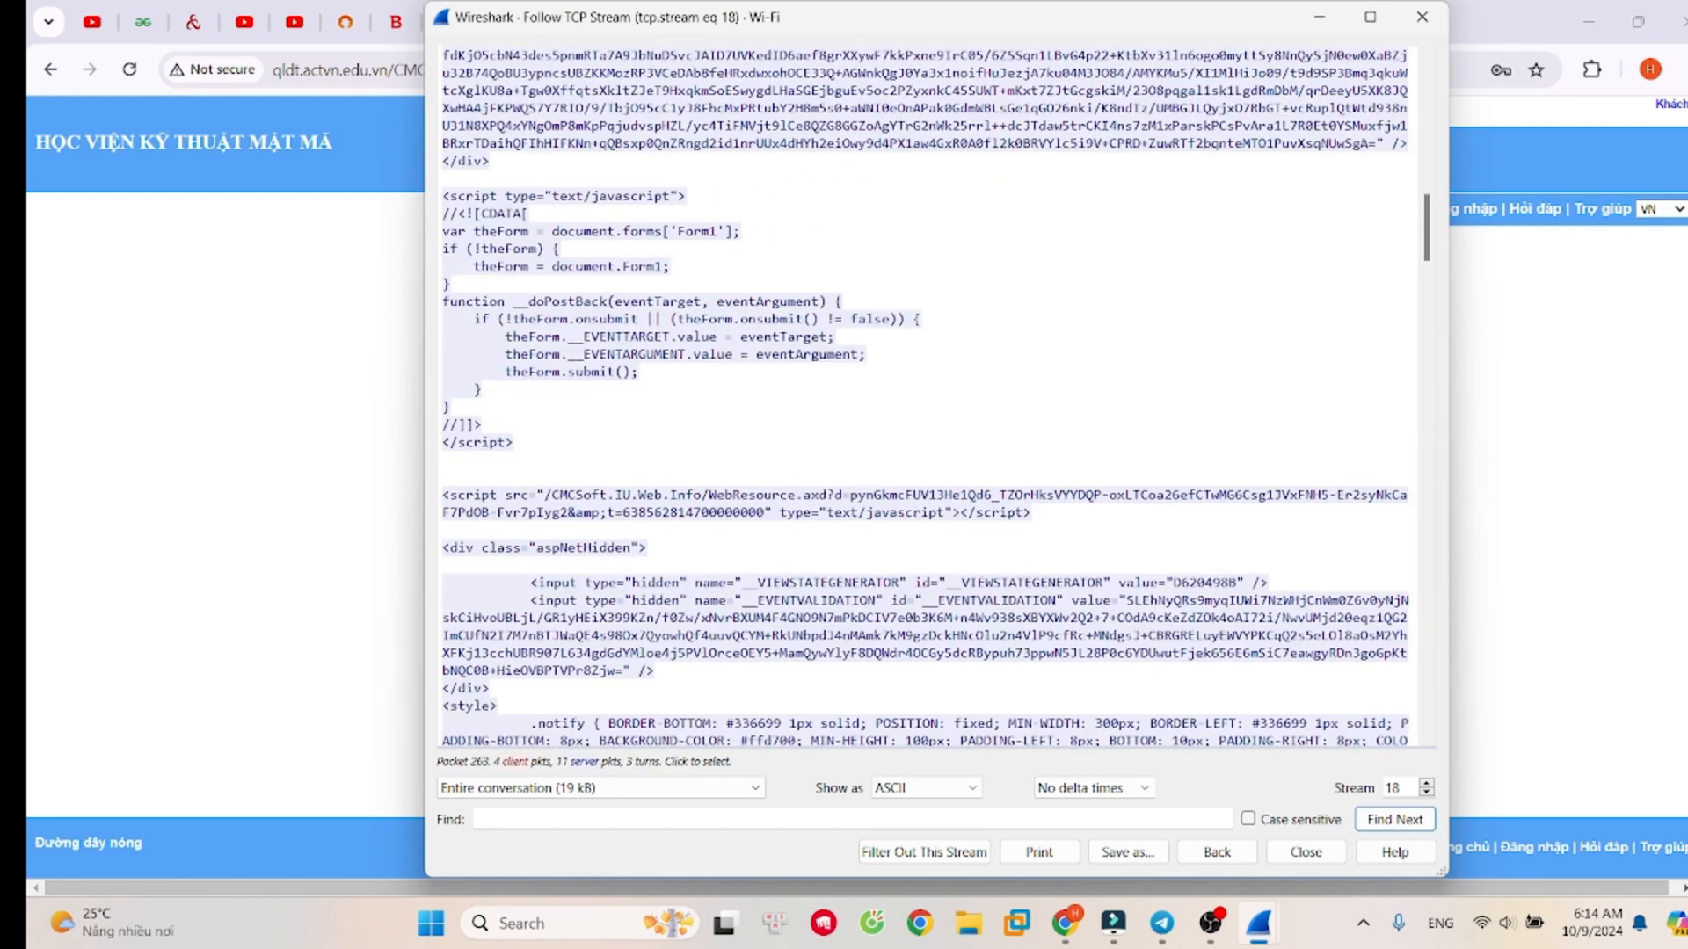
pyautogui.scroll(-15, 927, 395)
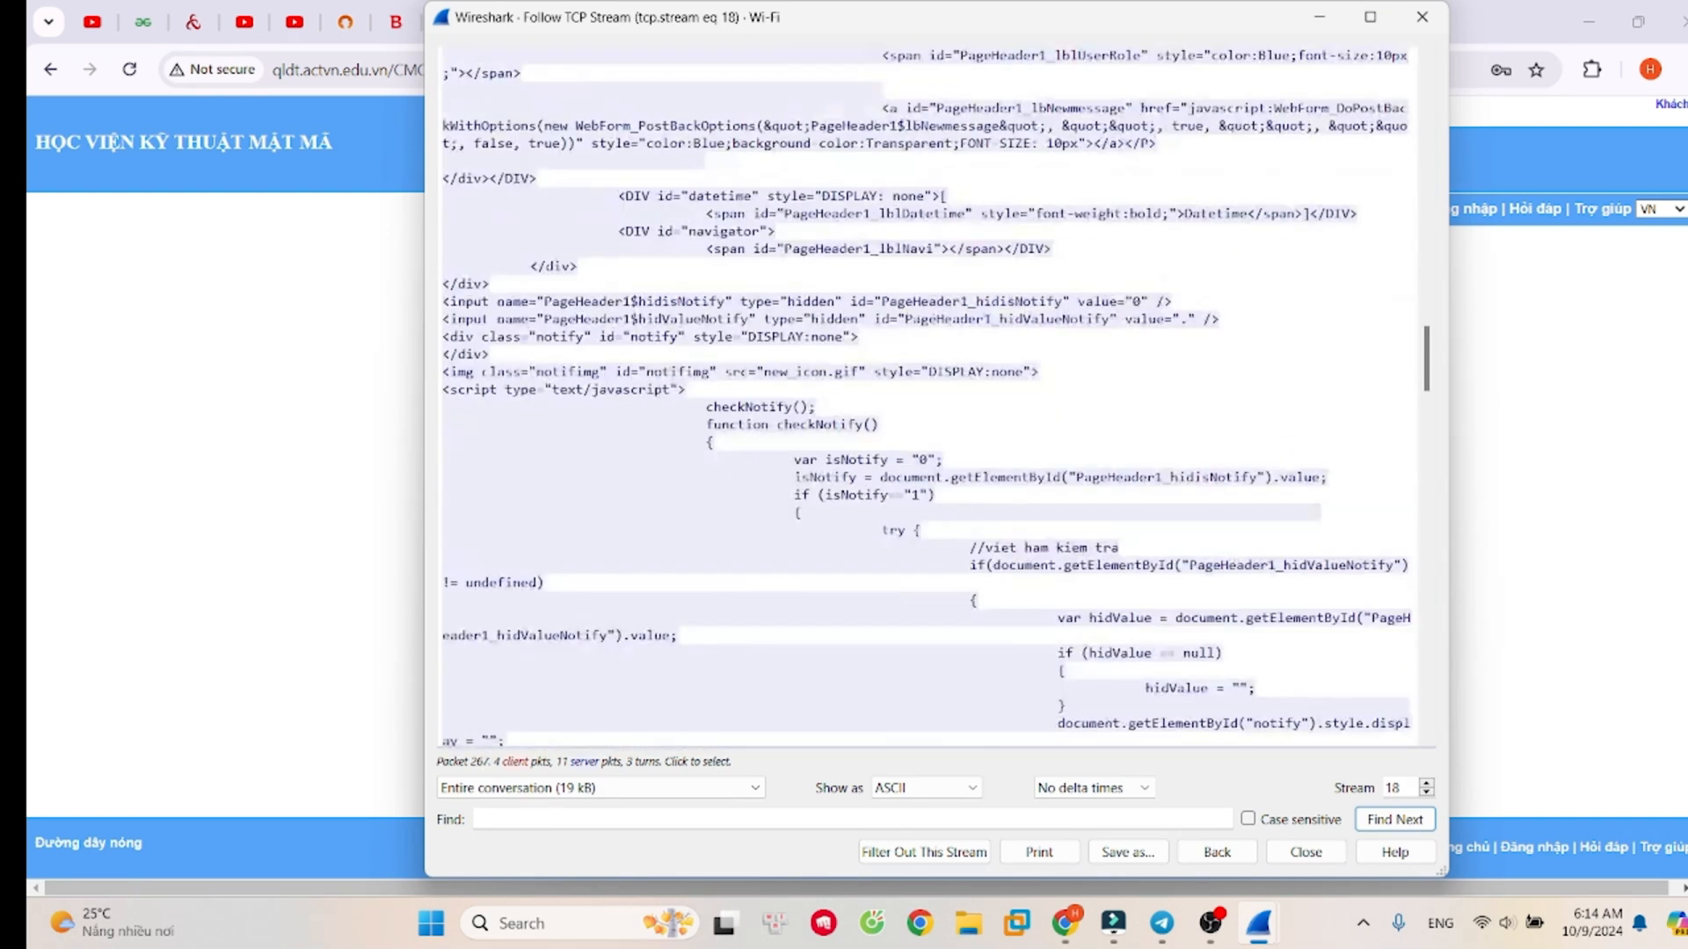
pyautogui.scroll(-15, 927, 395)
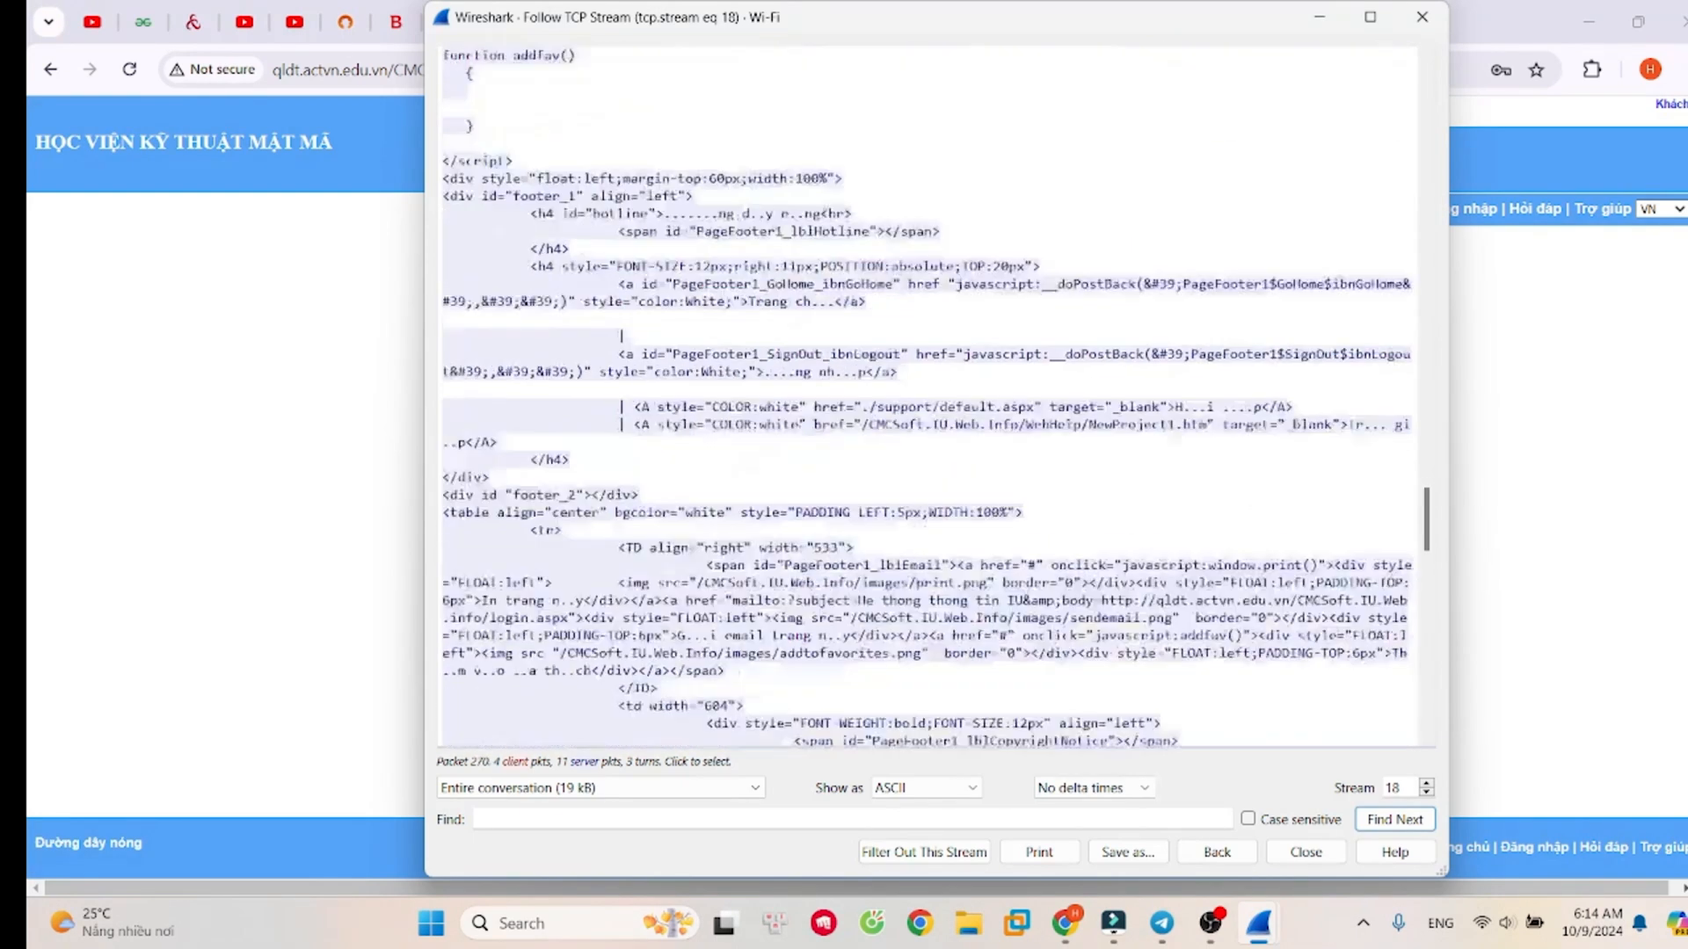
pyautogui.scroll(-10, 927, 396)
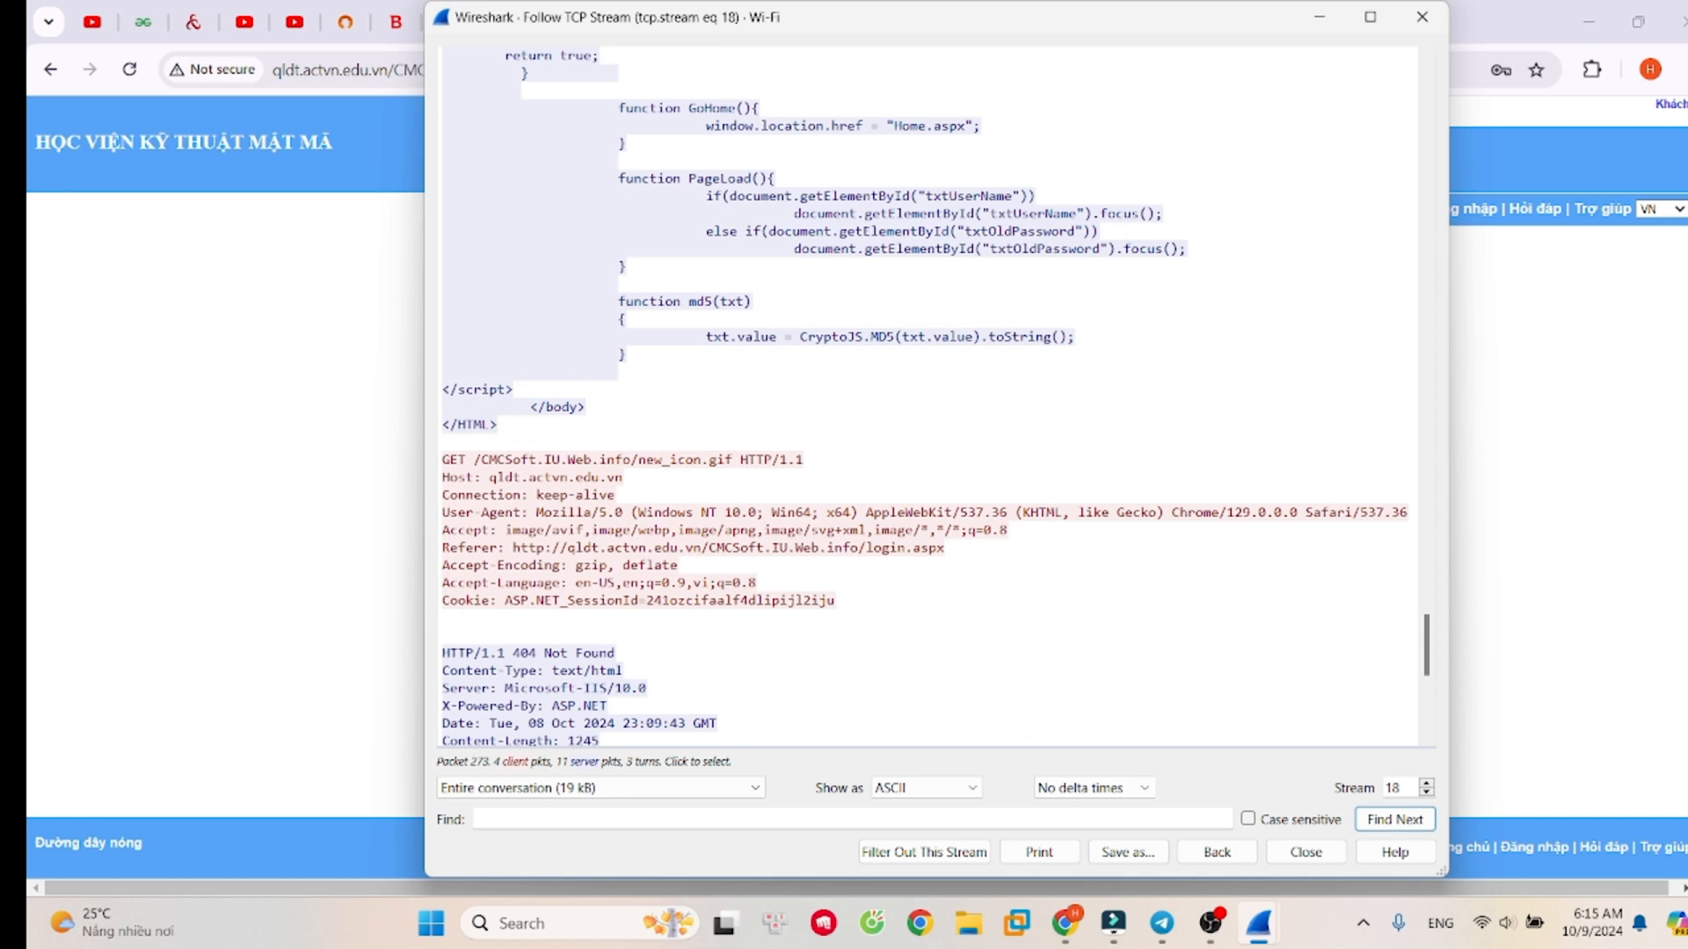
pyautogui.scroll(-3, 928, 396)
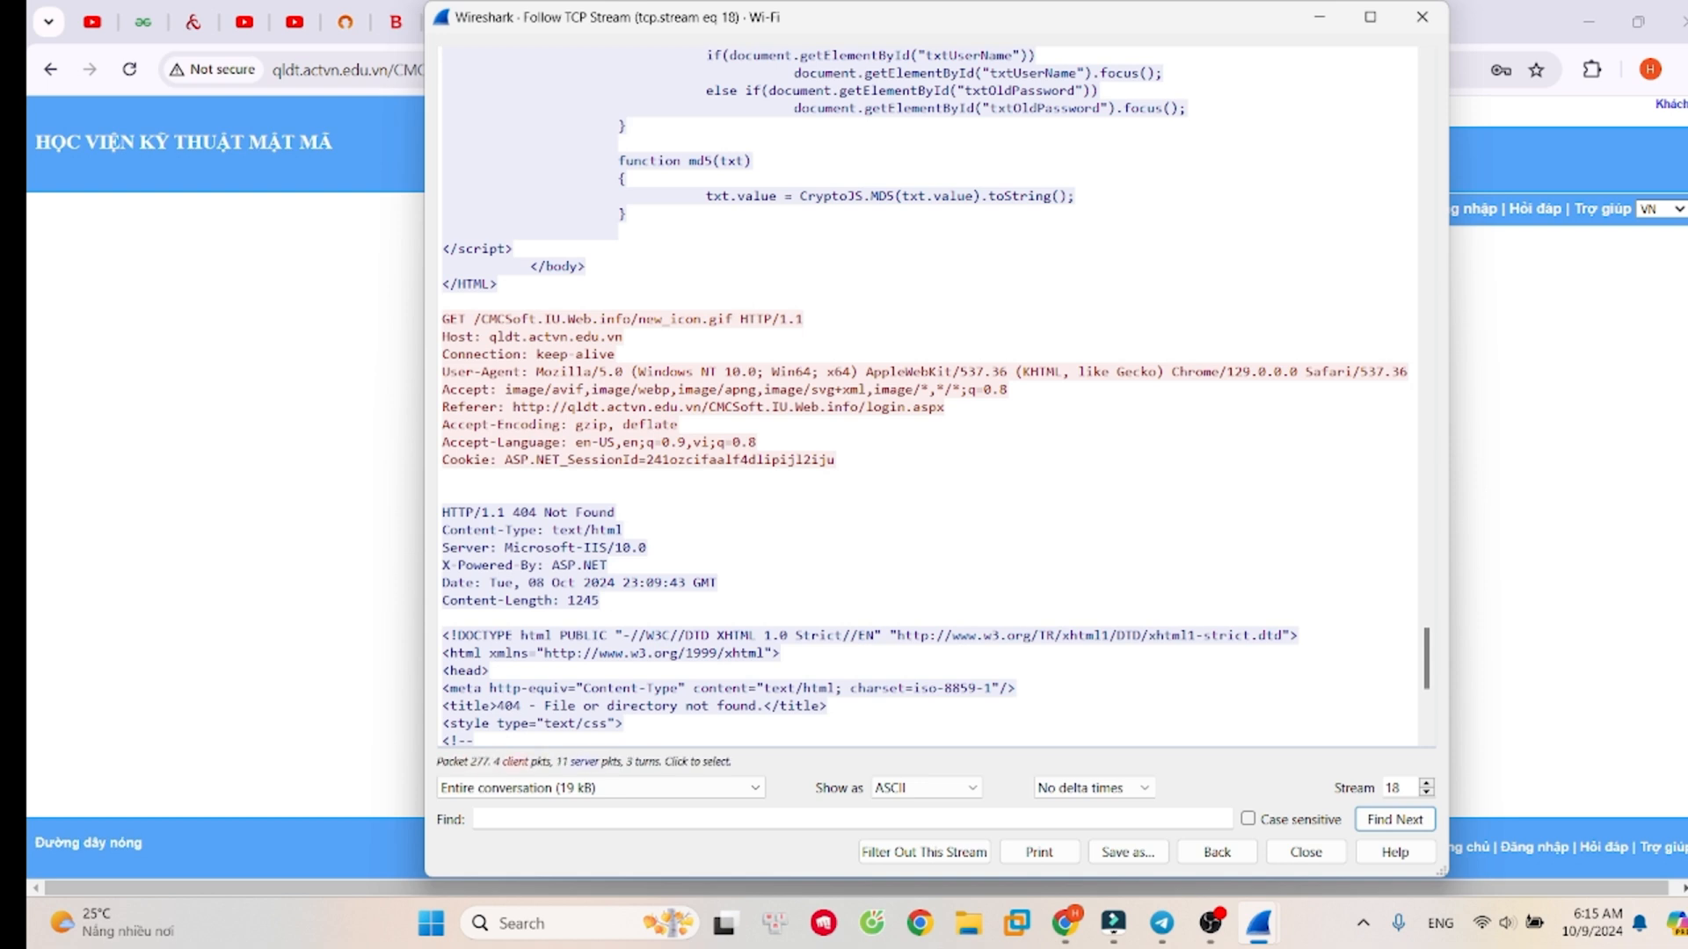
pyautogui.tripleClick(444, 498)
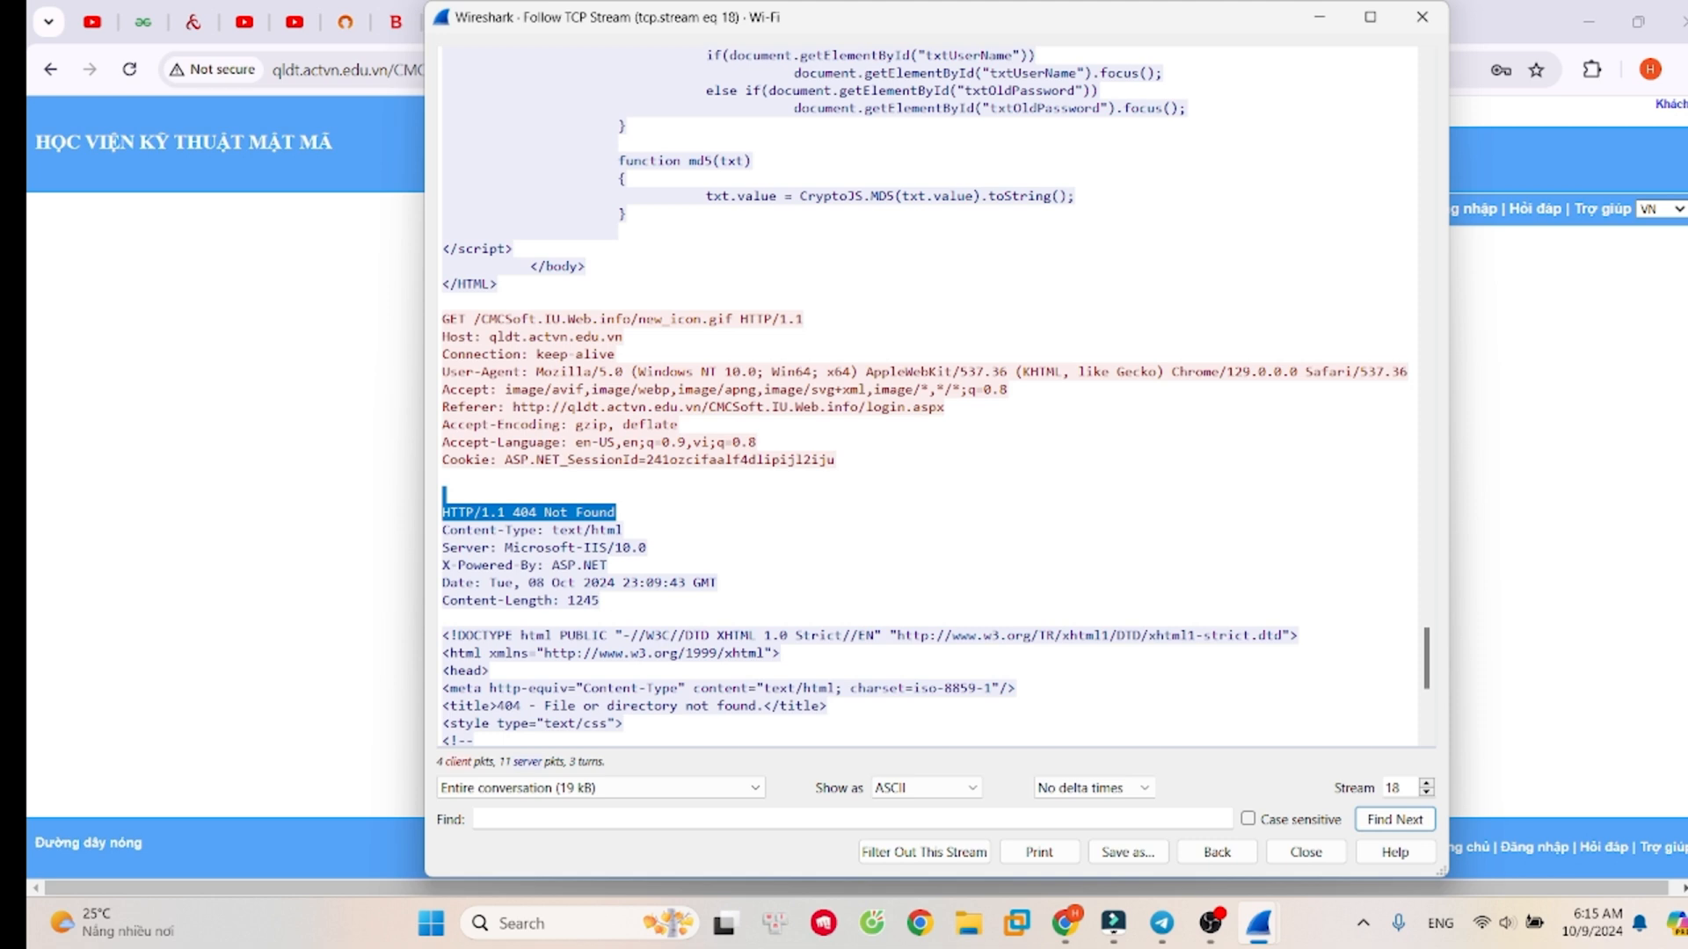
pyautogui.scroll(-8, 927, 396)
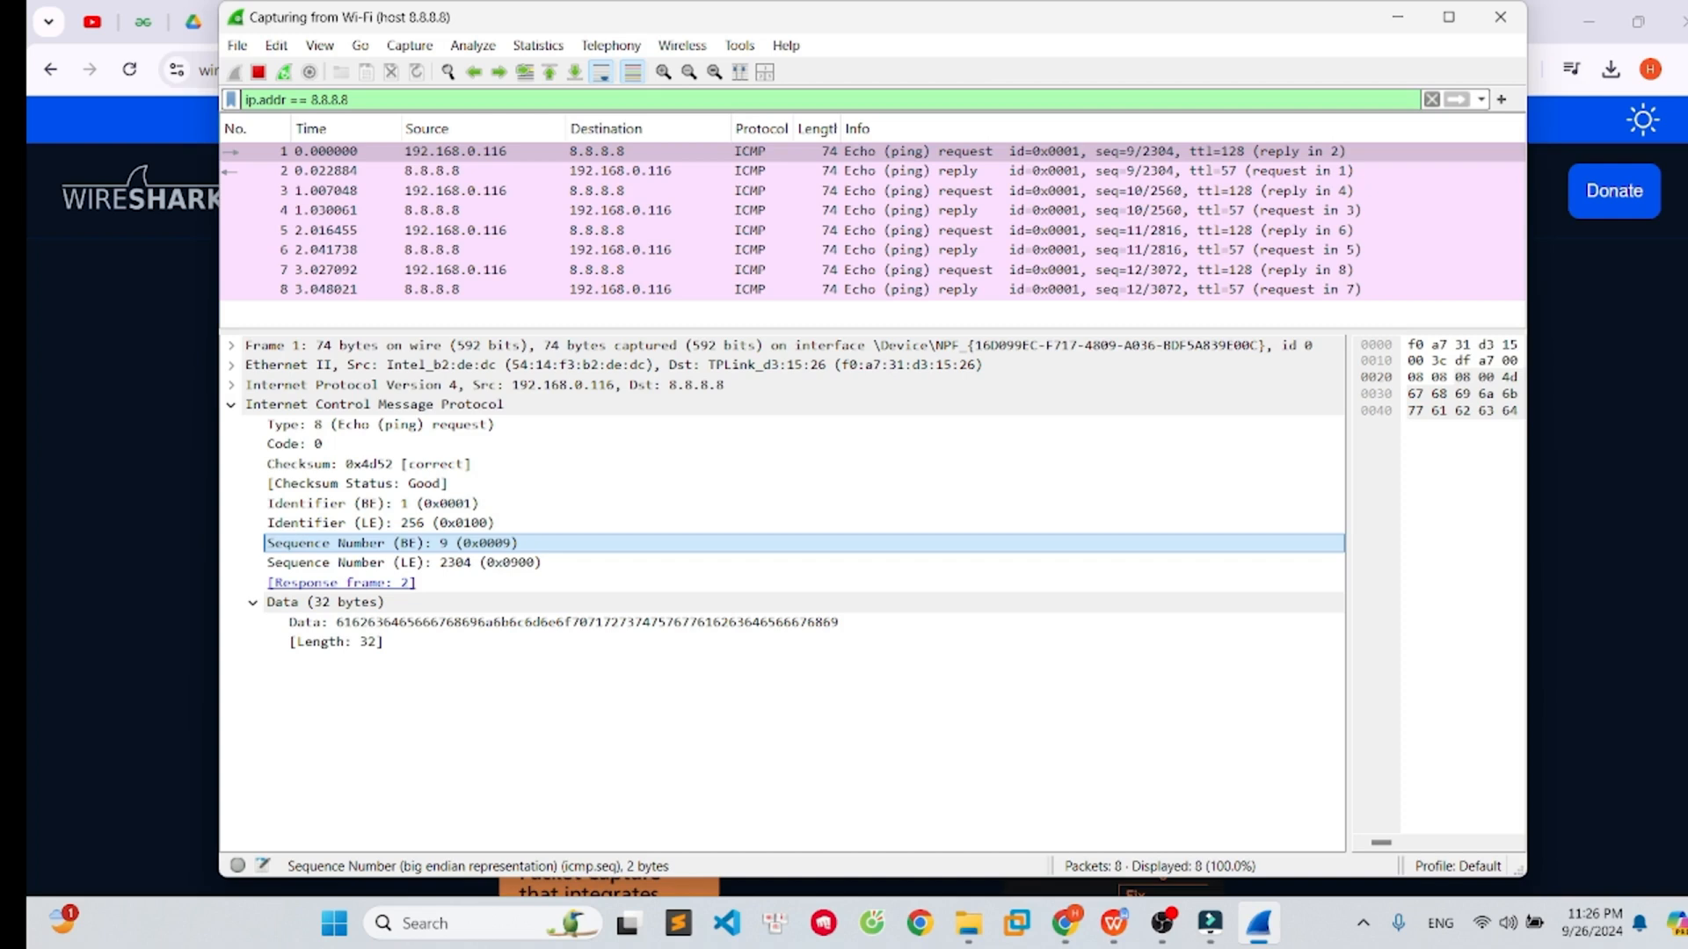
# - Save the filtered ping capture as hieu.pcapng in the Downloads drive-download-20240924T035059Z-001 folder
pyautogui.moveTo(1301, 330); pyautogui.dragTo(1282, 346)
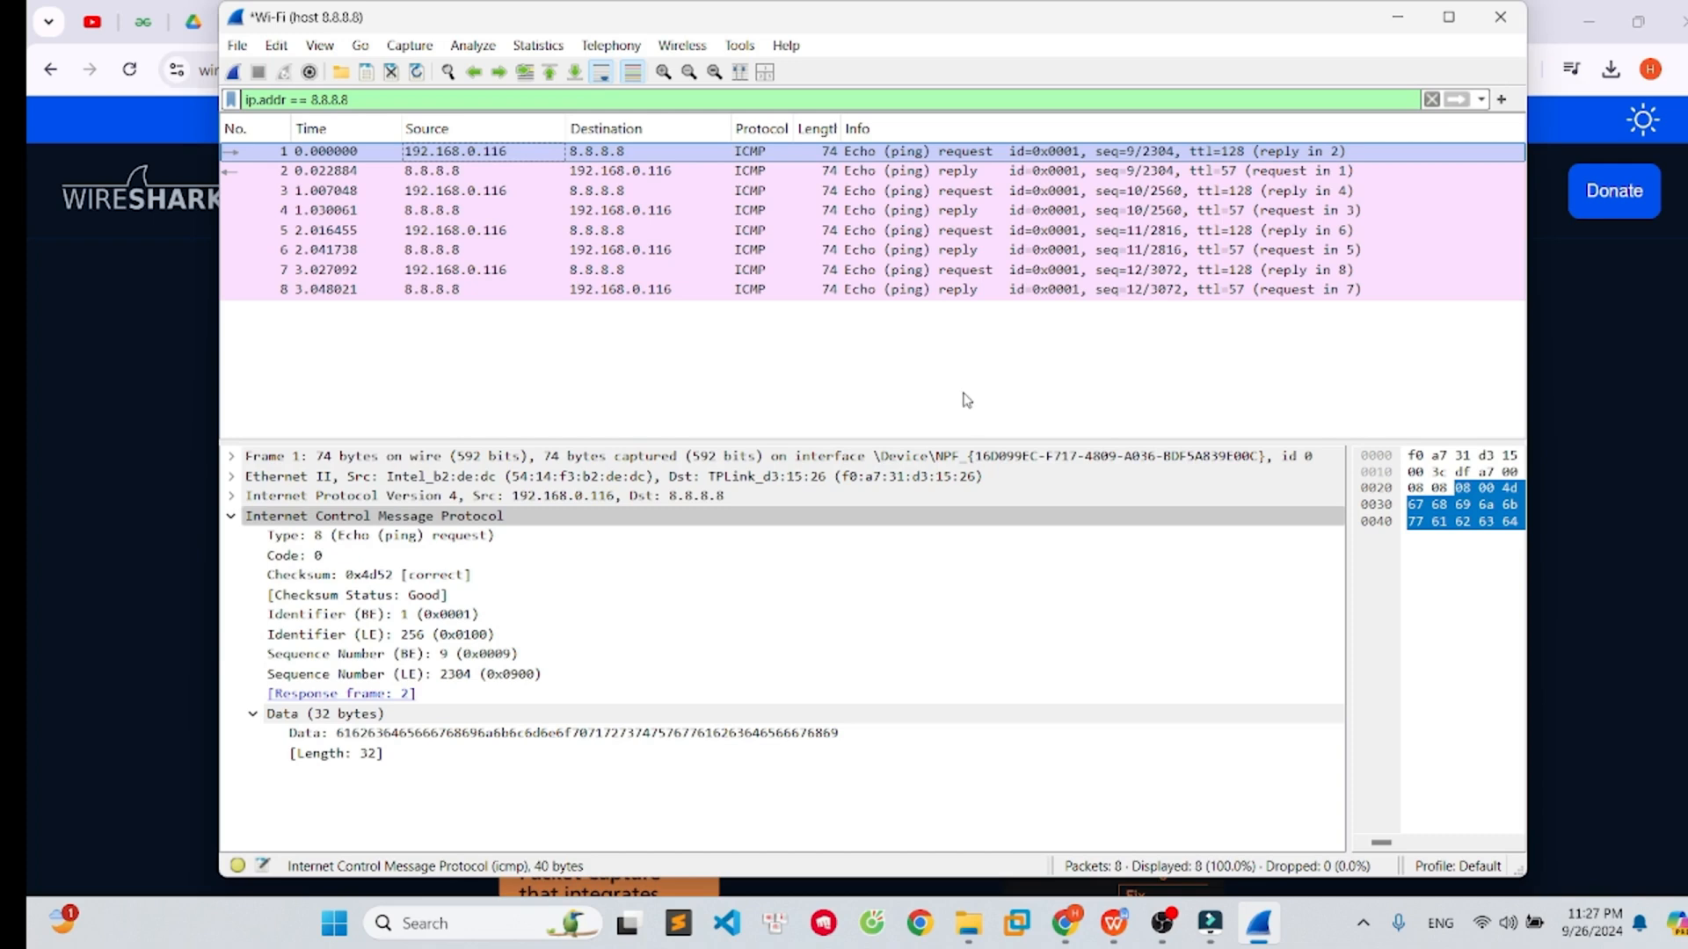
pyautogui.click(373, 81)
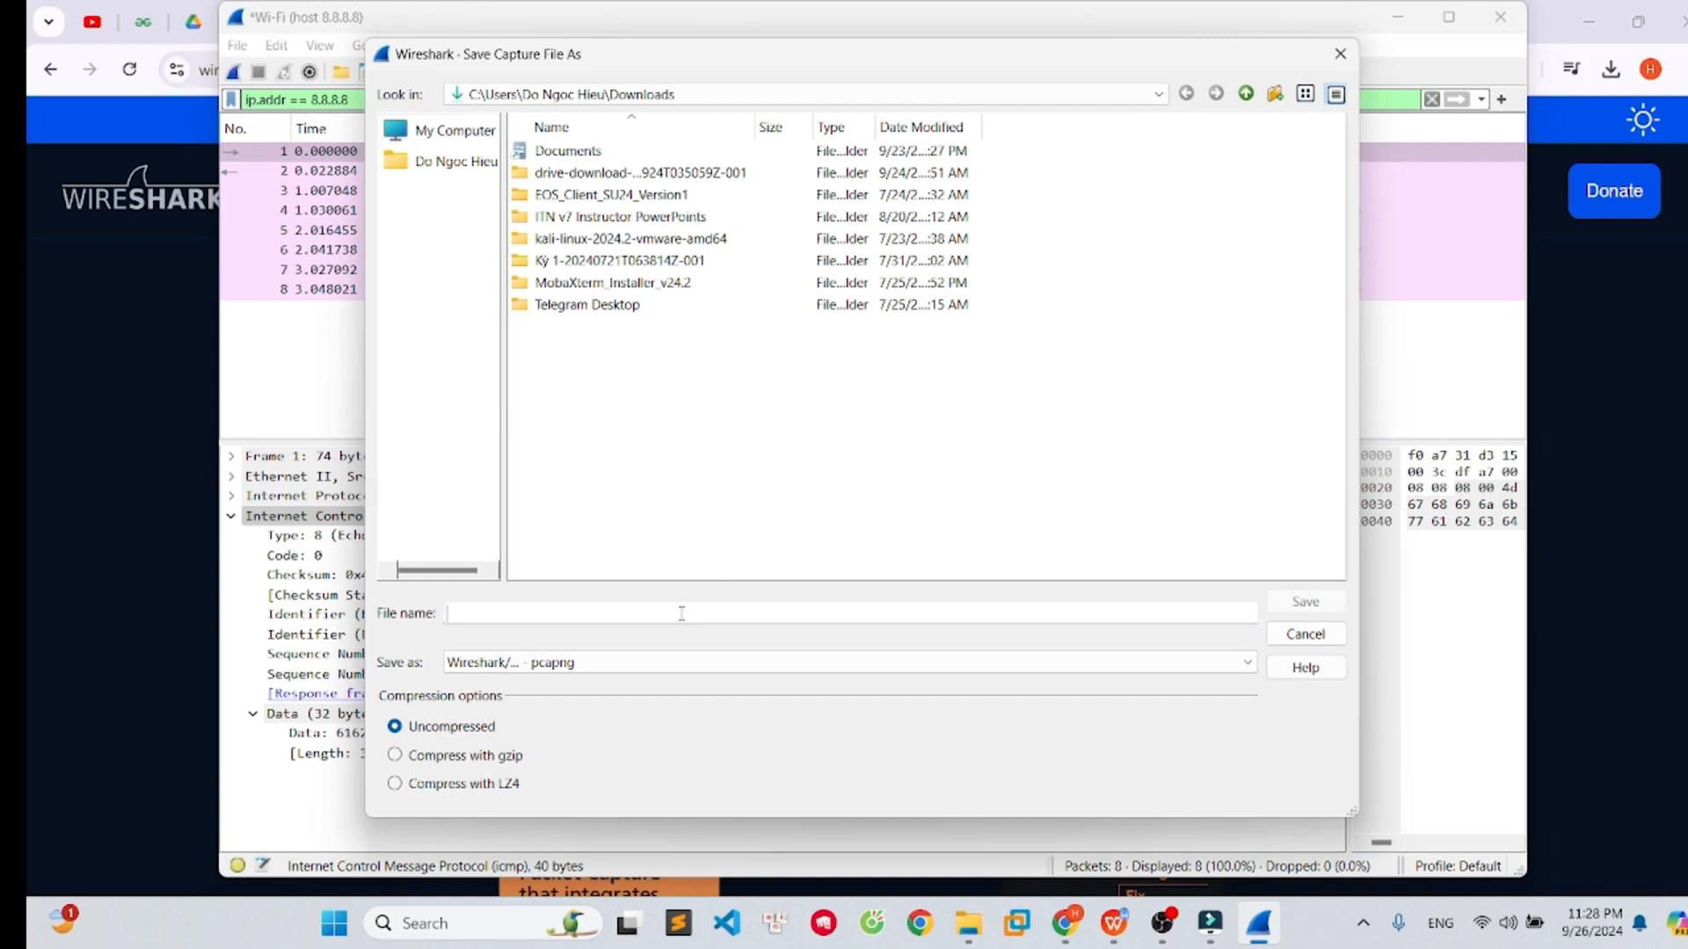
pyautogui.click(673, 615)
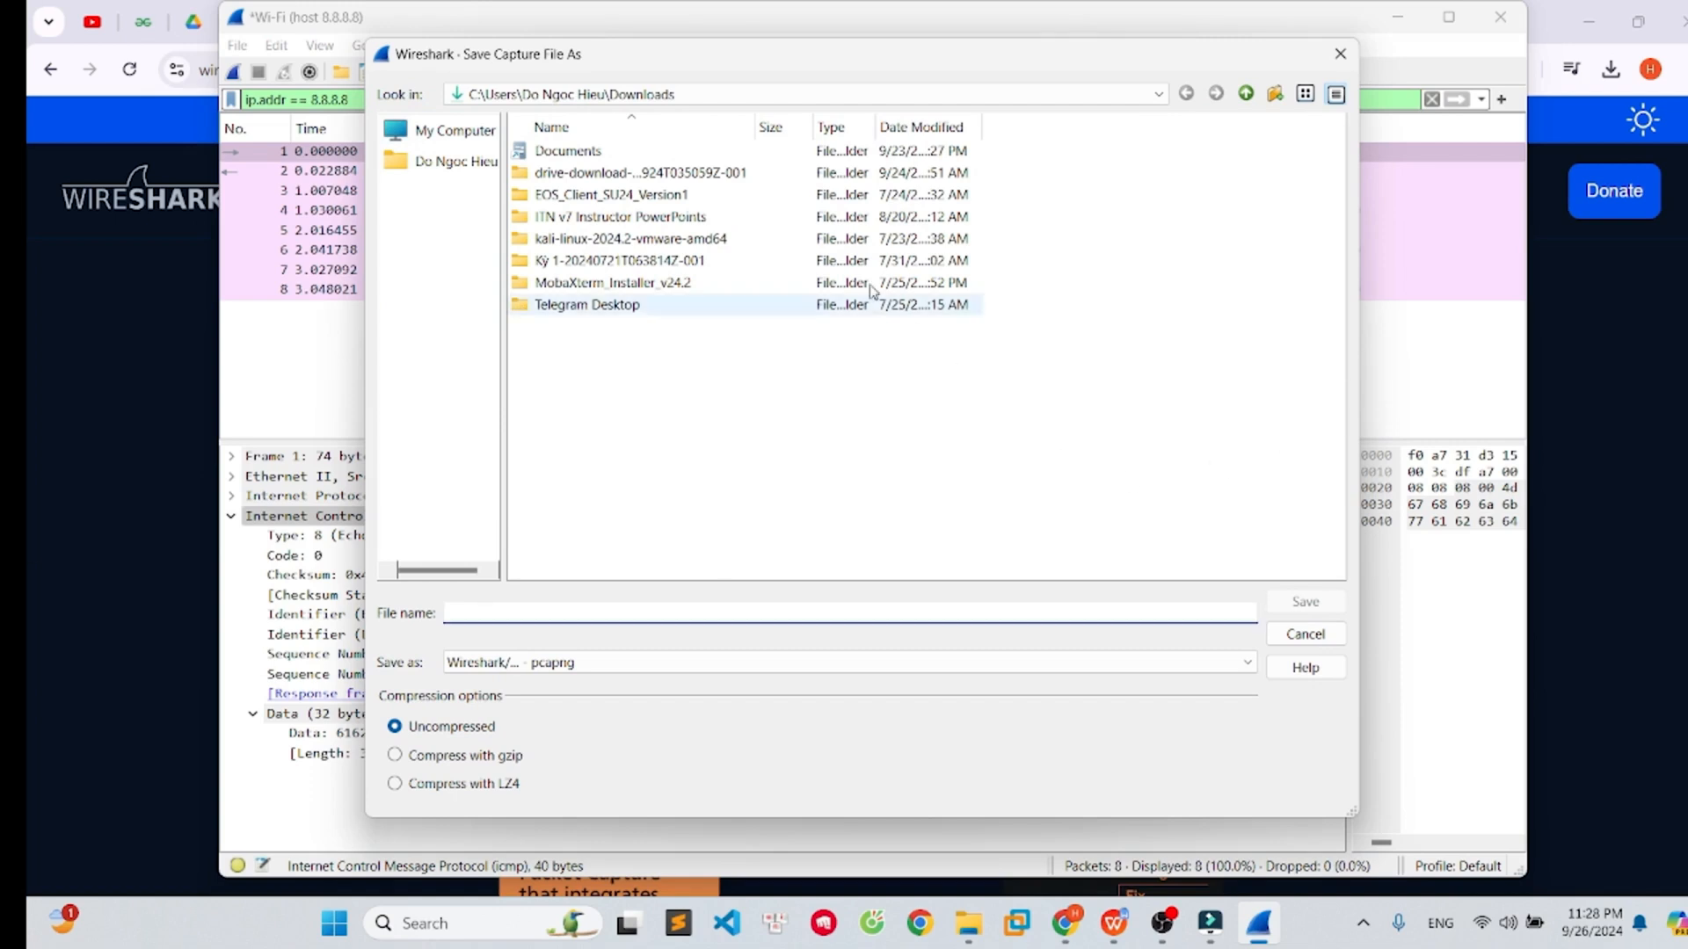
pyautogui.doubleClick(661, 173)
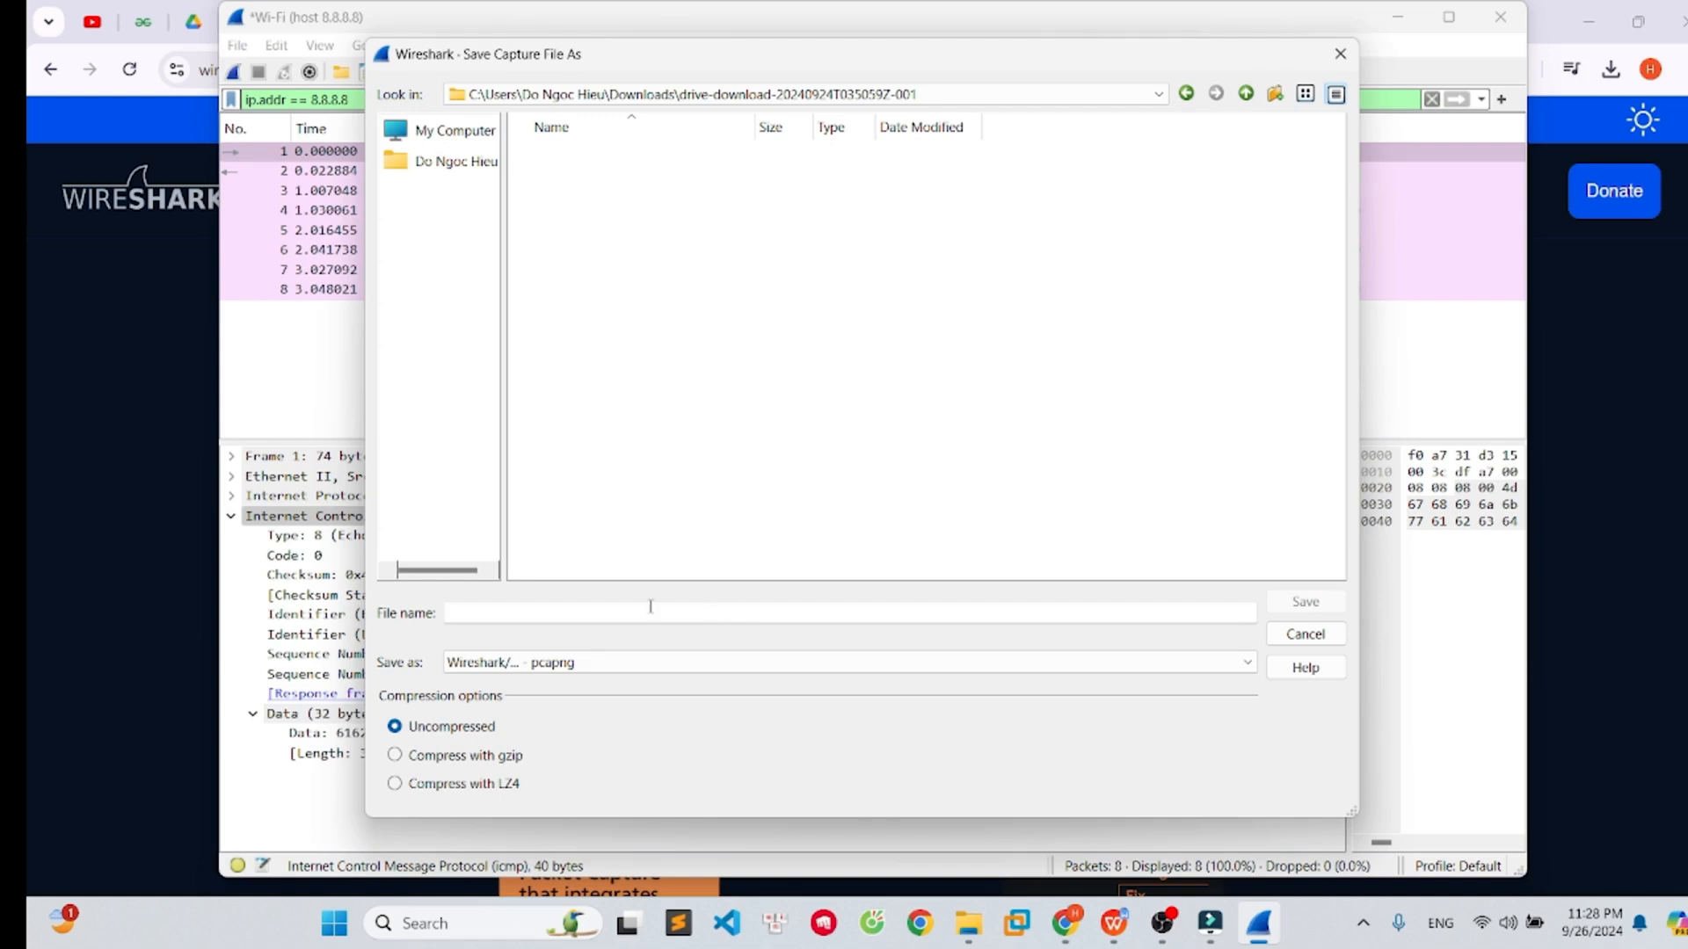
pyautogui.write('hieu.pcapng')
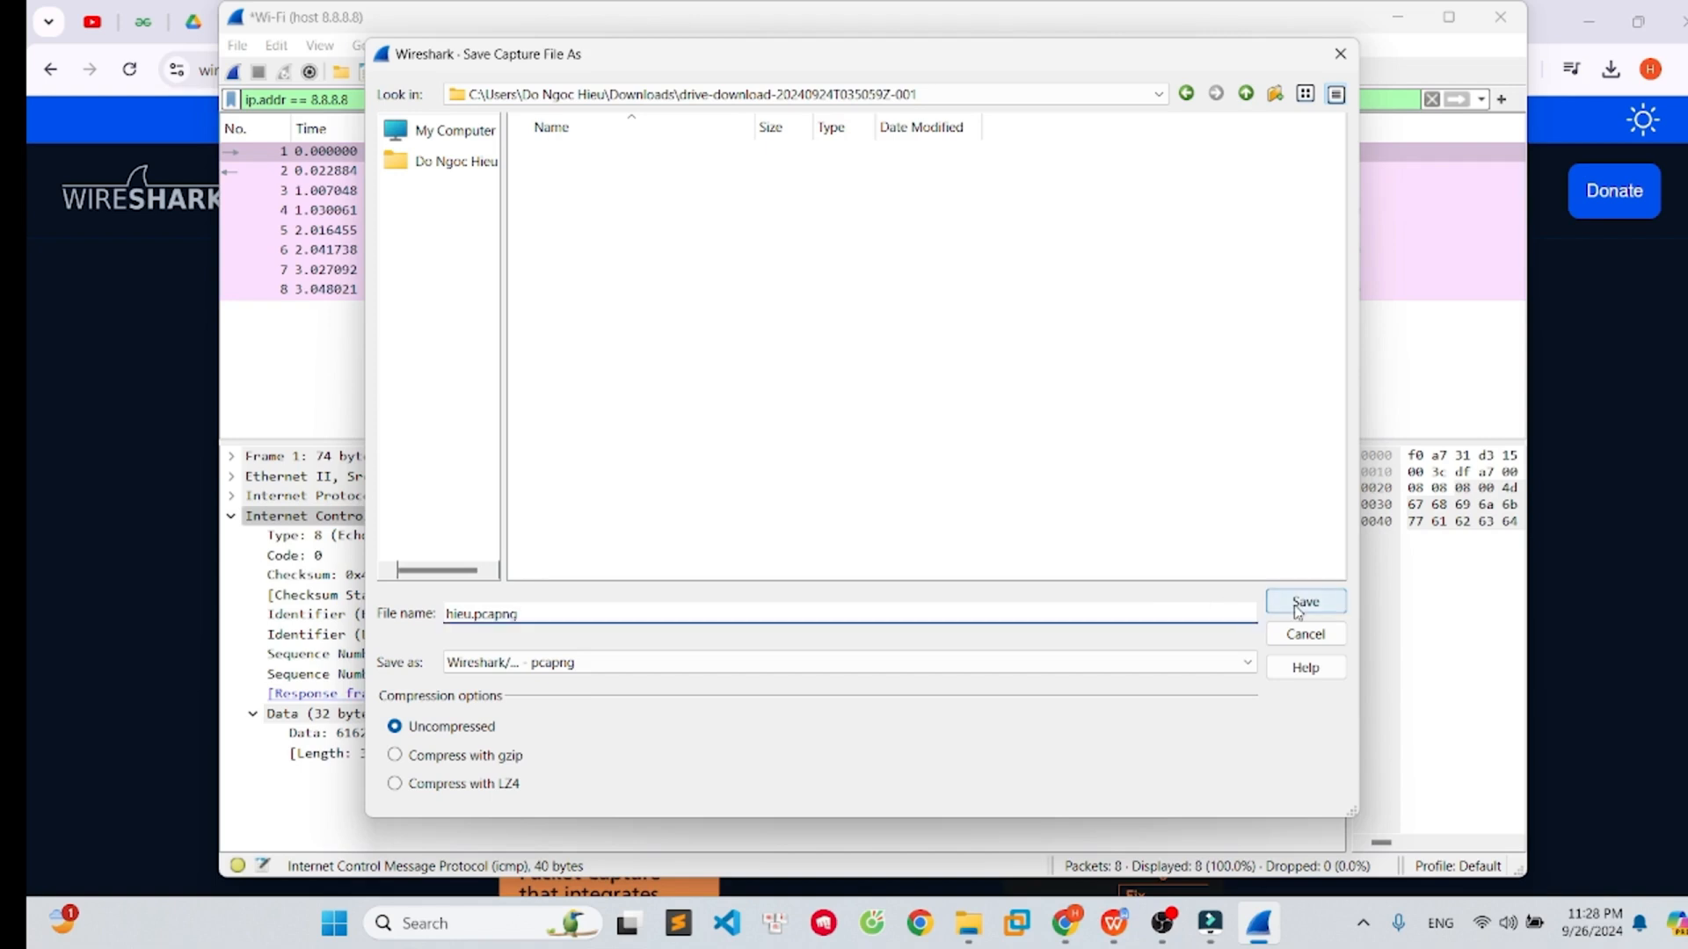
pyautogui.click(1298, 605)
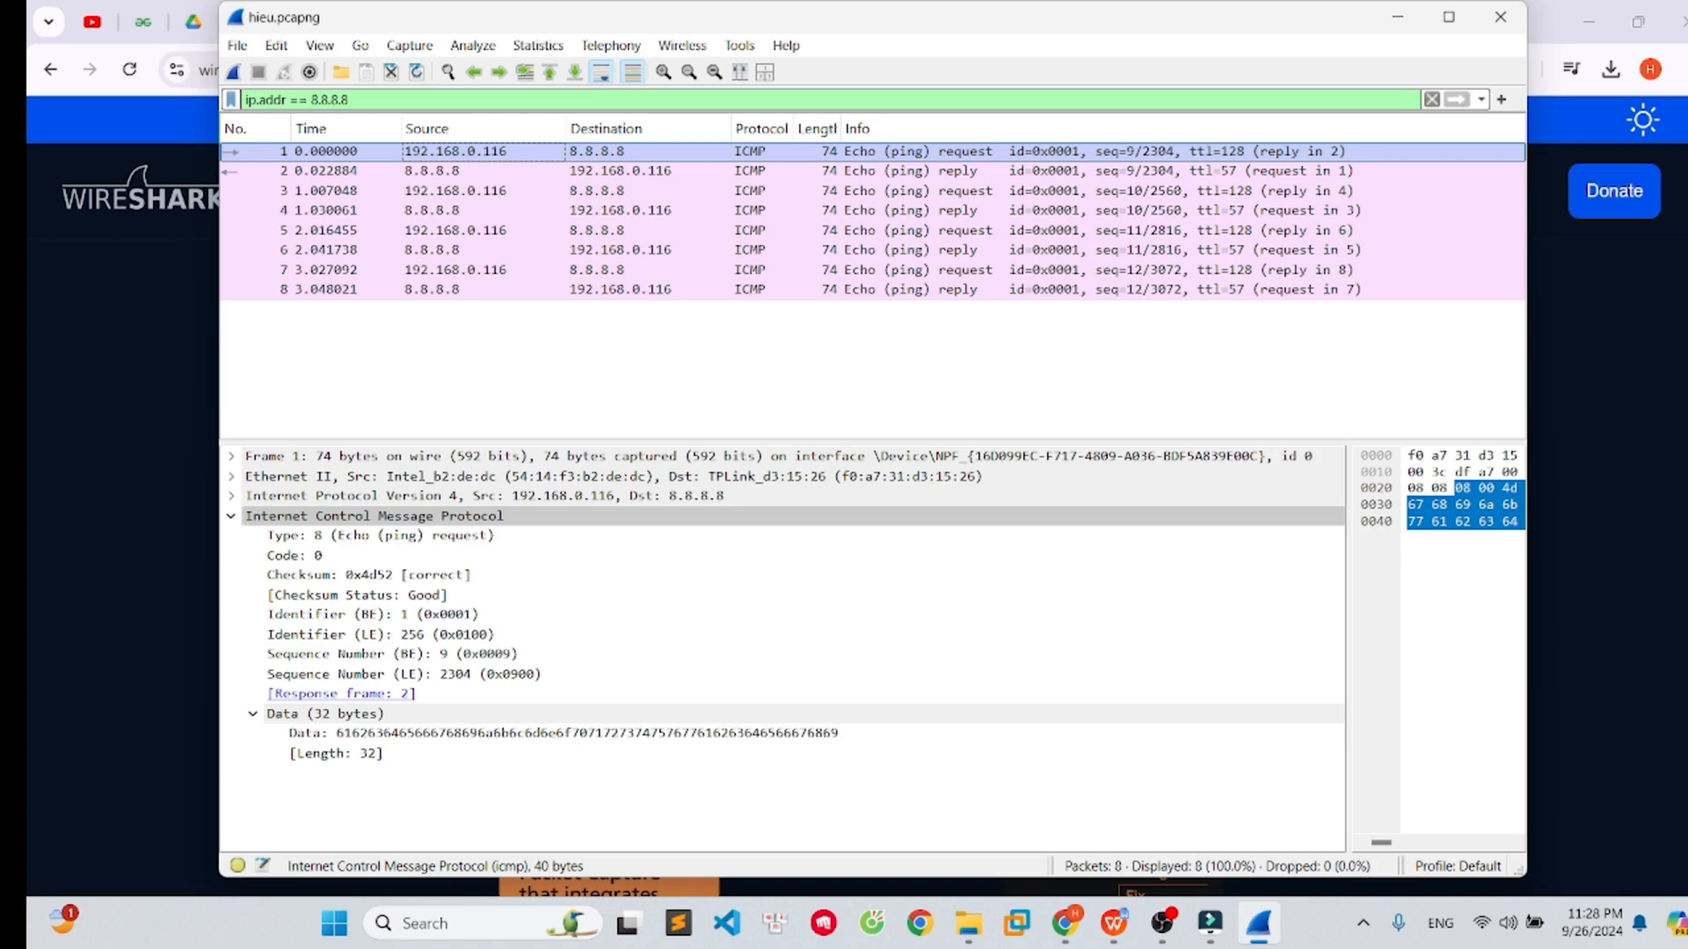
pyautogui.hotkey('alt', 'Tab')
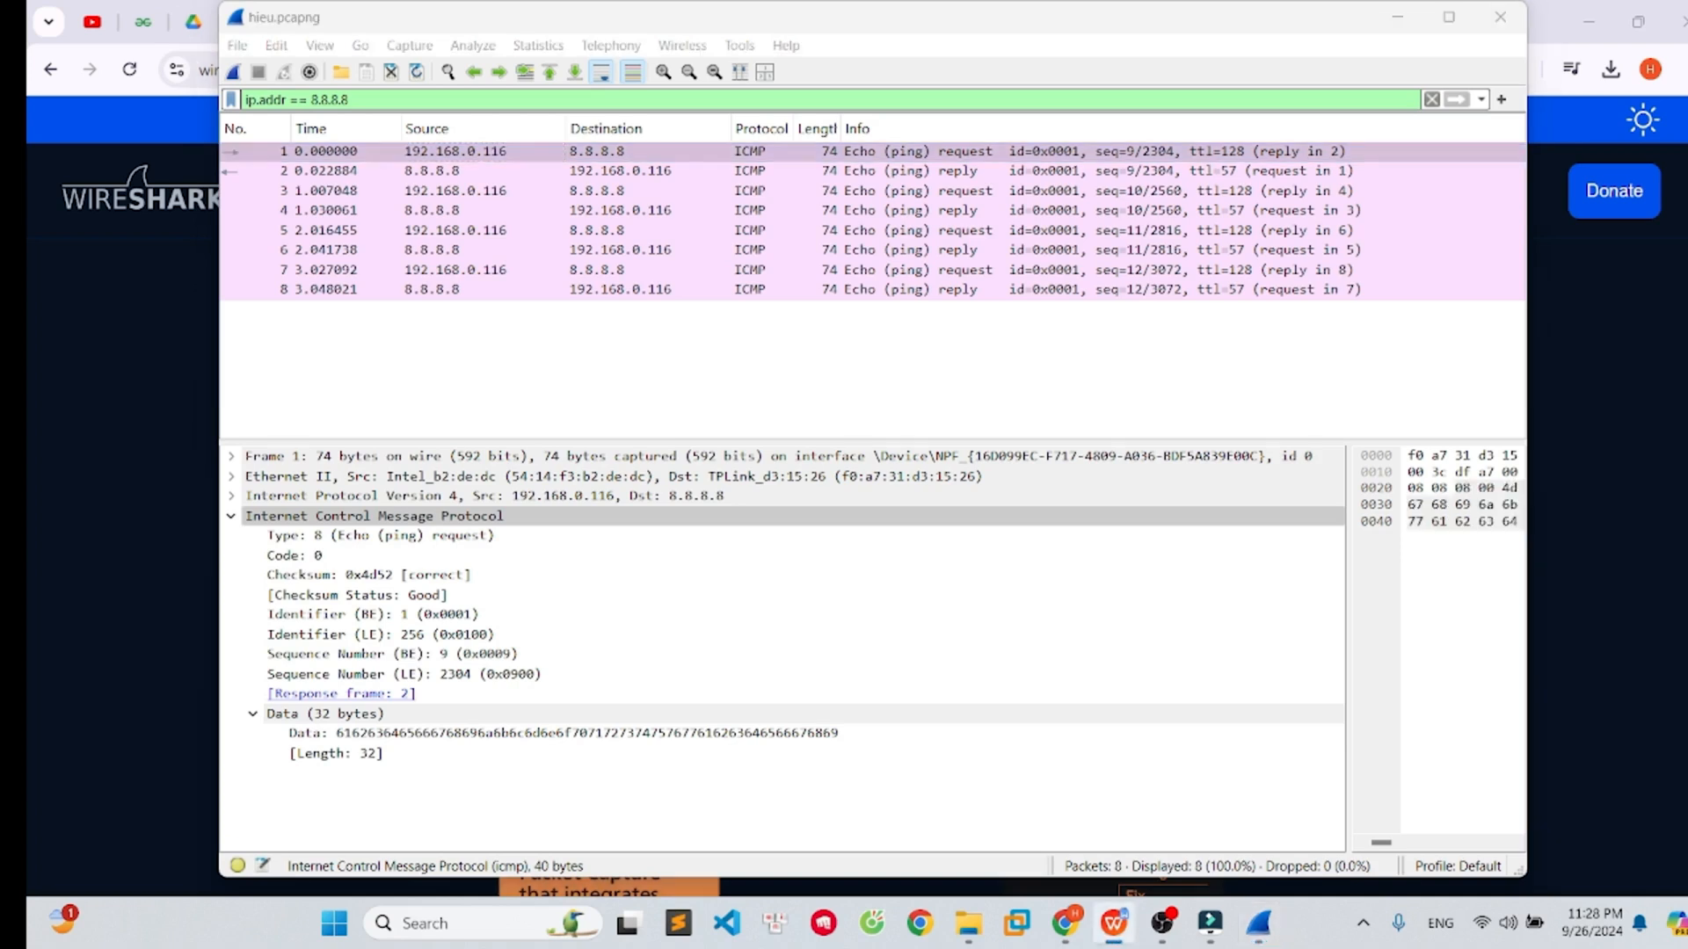